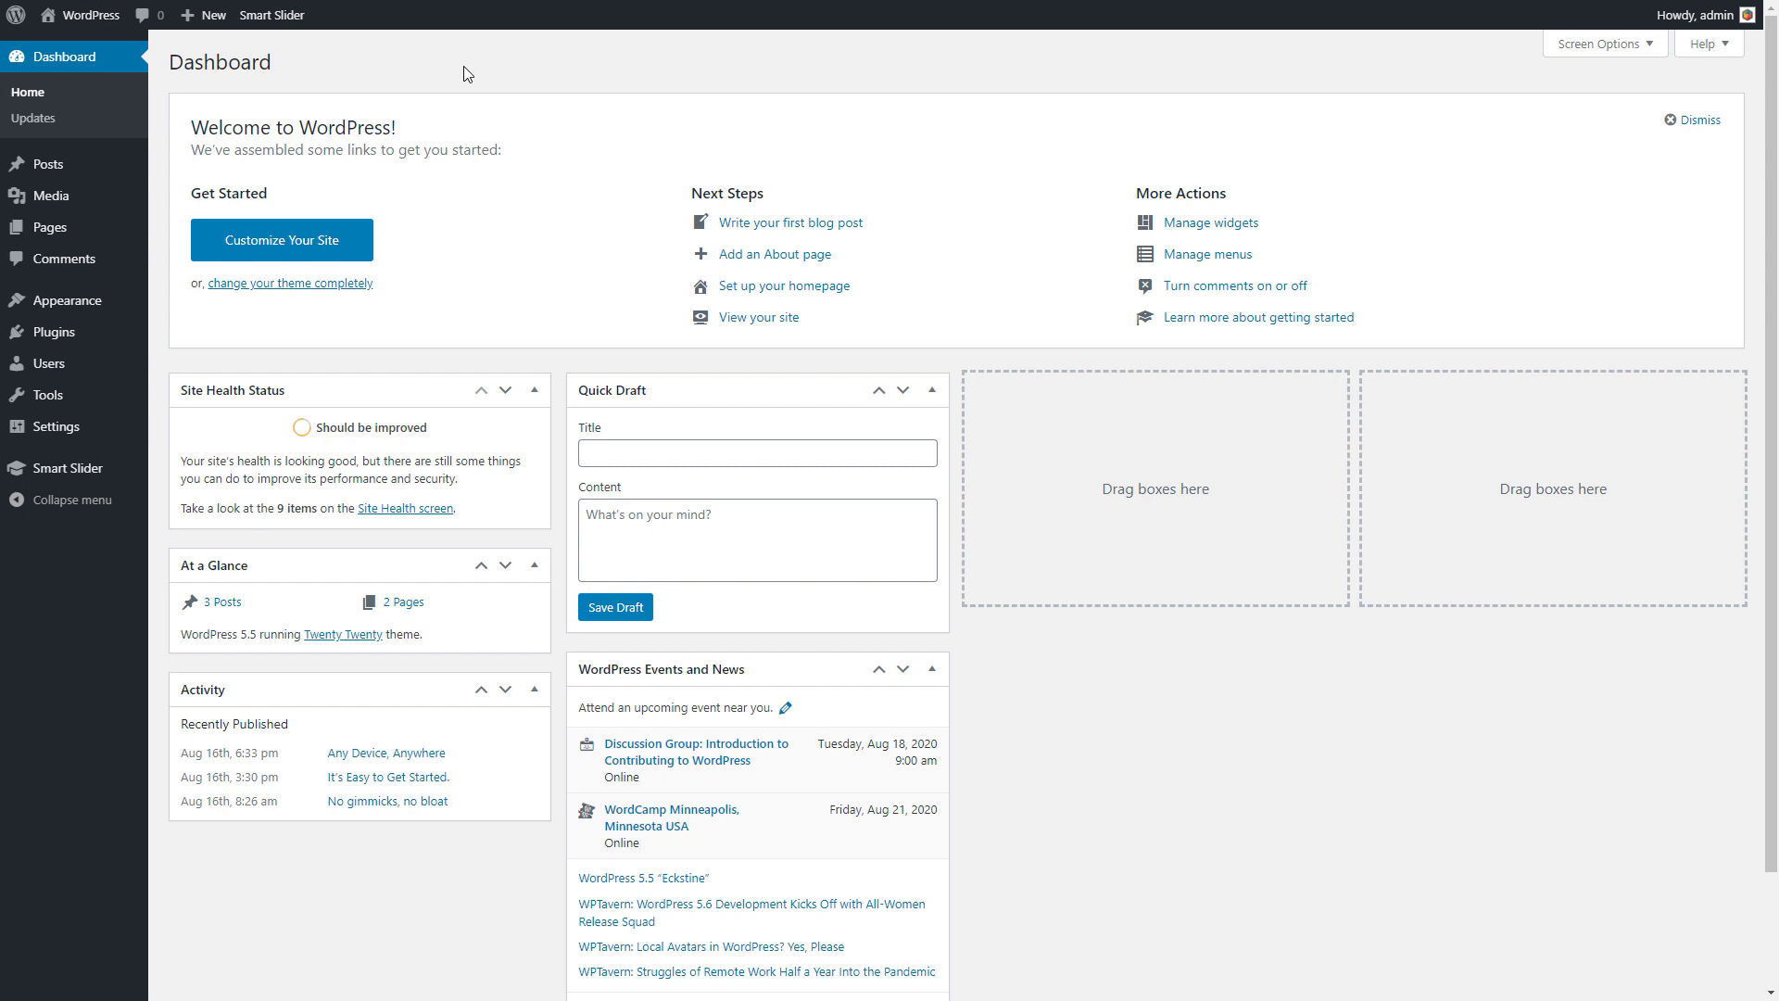
Open the WordPress Posts list to review the three published posts
left_click(87, 174)
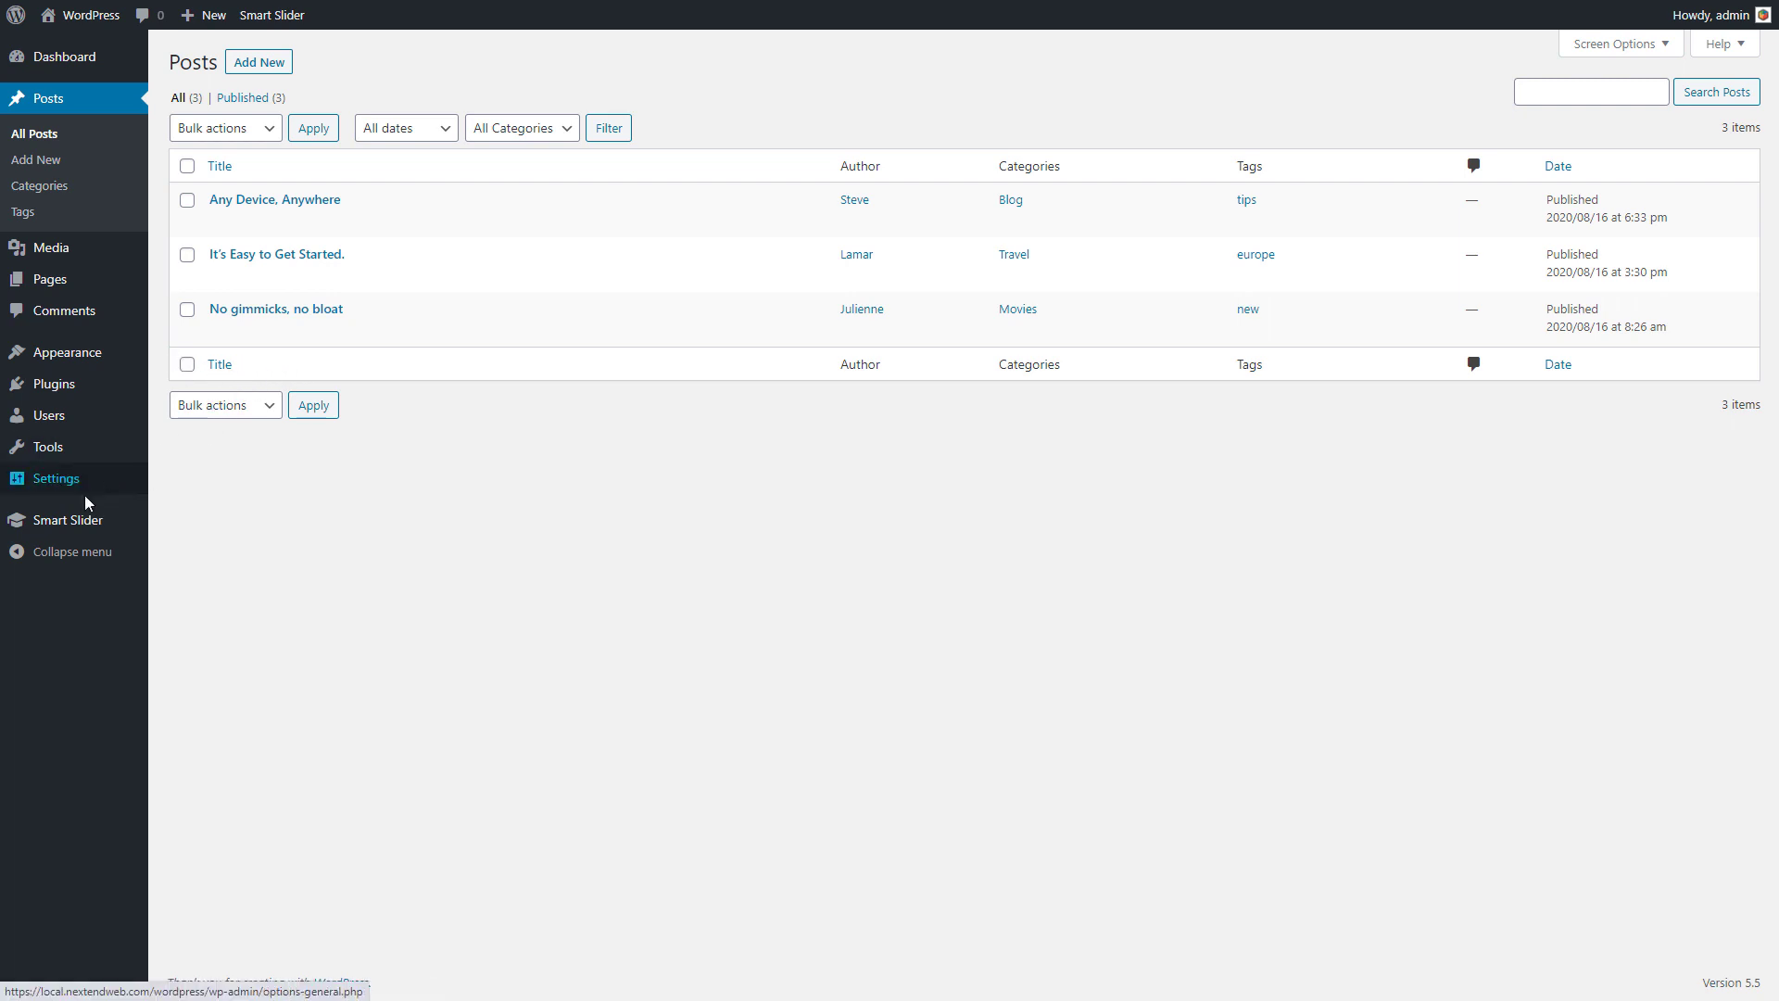
From the Smart Slider dashboard, create a new 1200×600 Simple slider 'My project' with Boxed layout
left_click(61, 527)
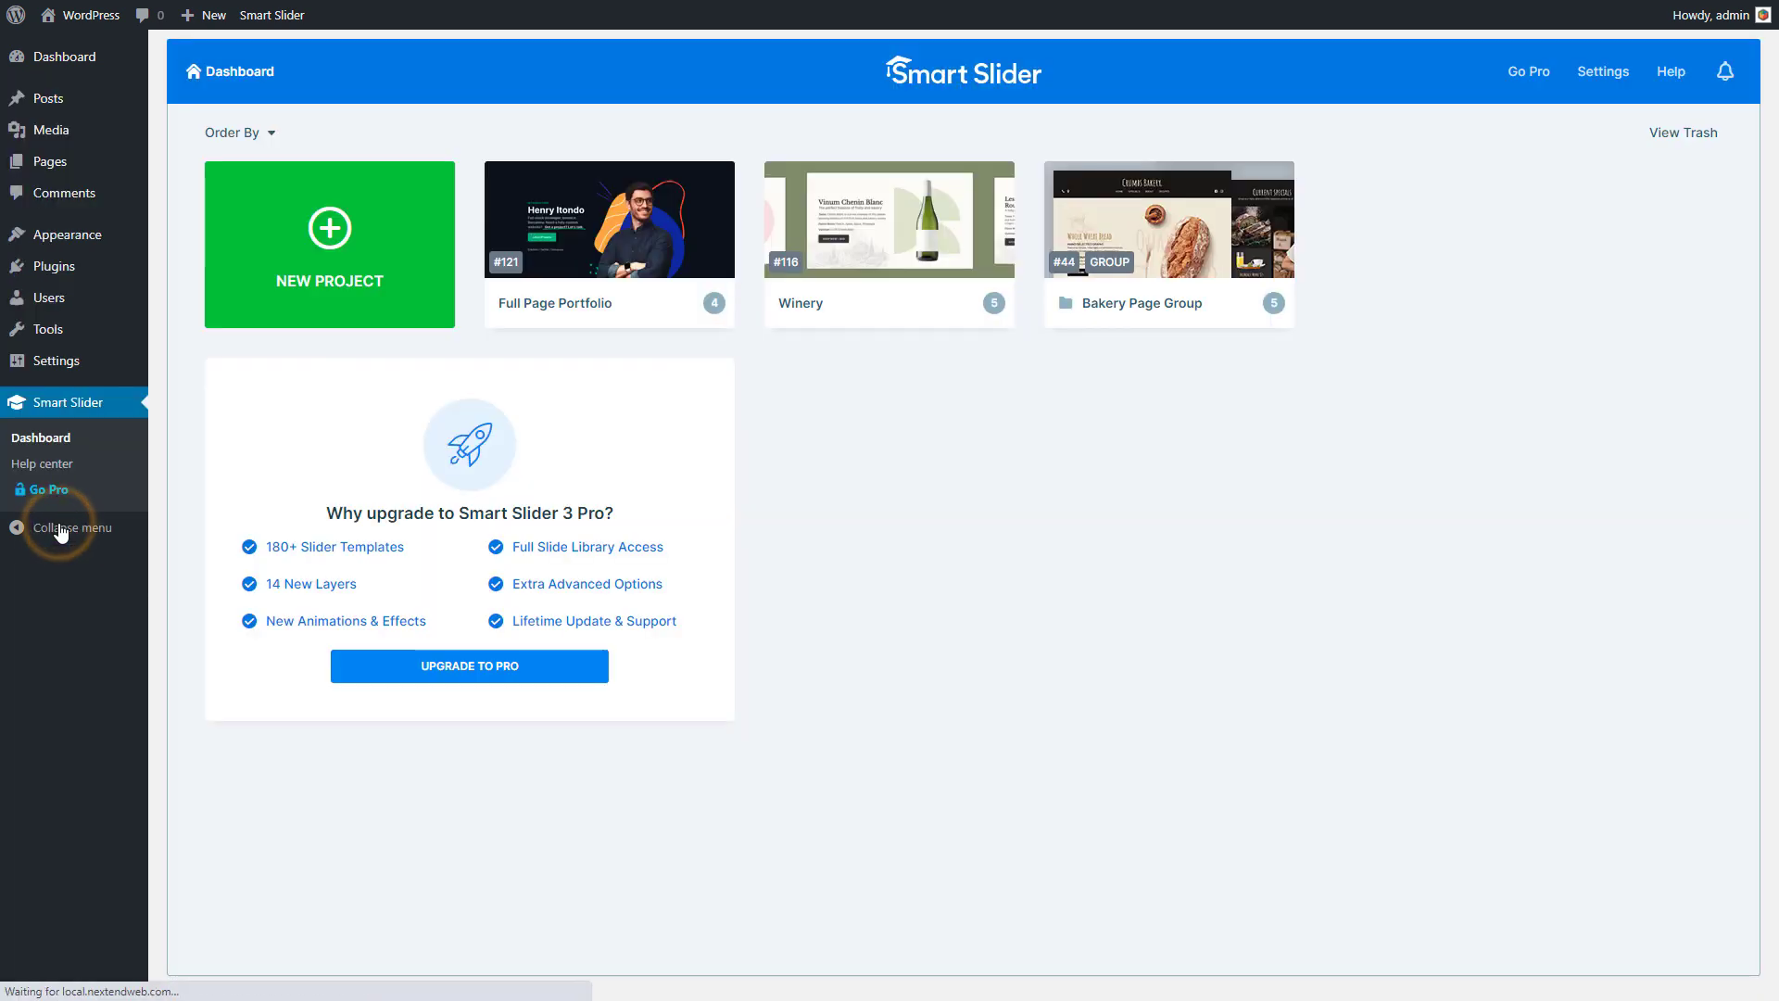
mouse_move(621, 234)
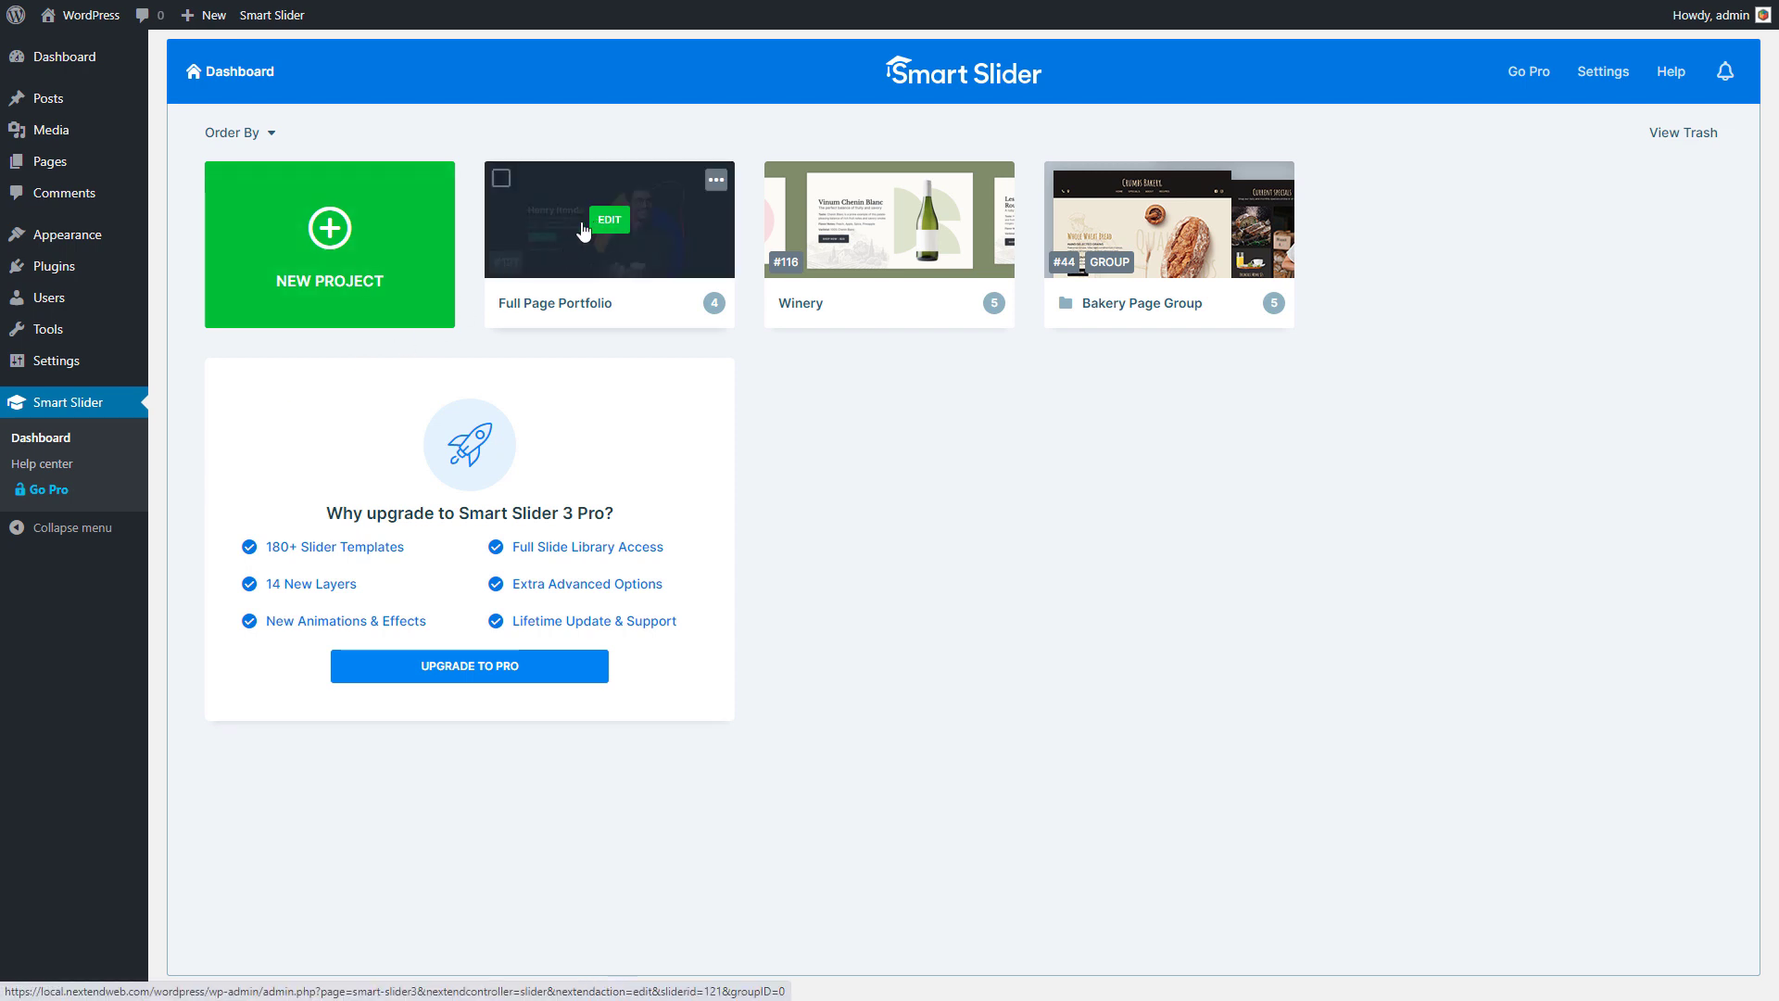
left_click(335, 241)
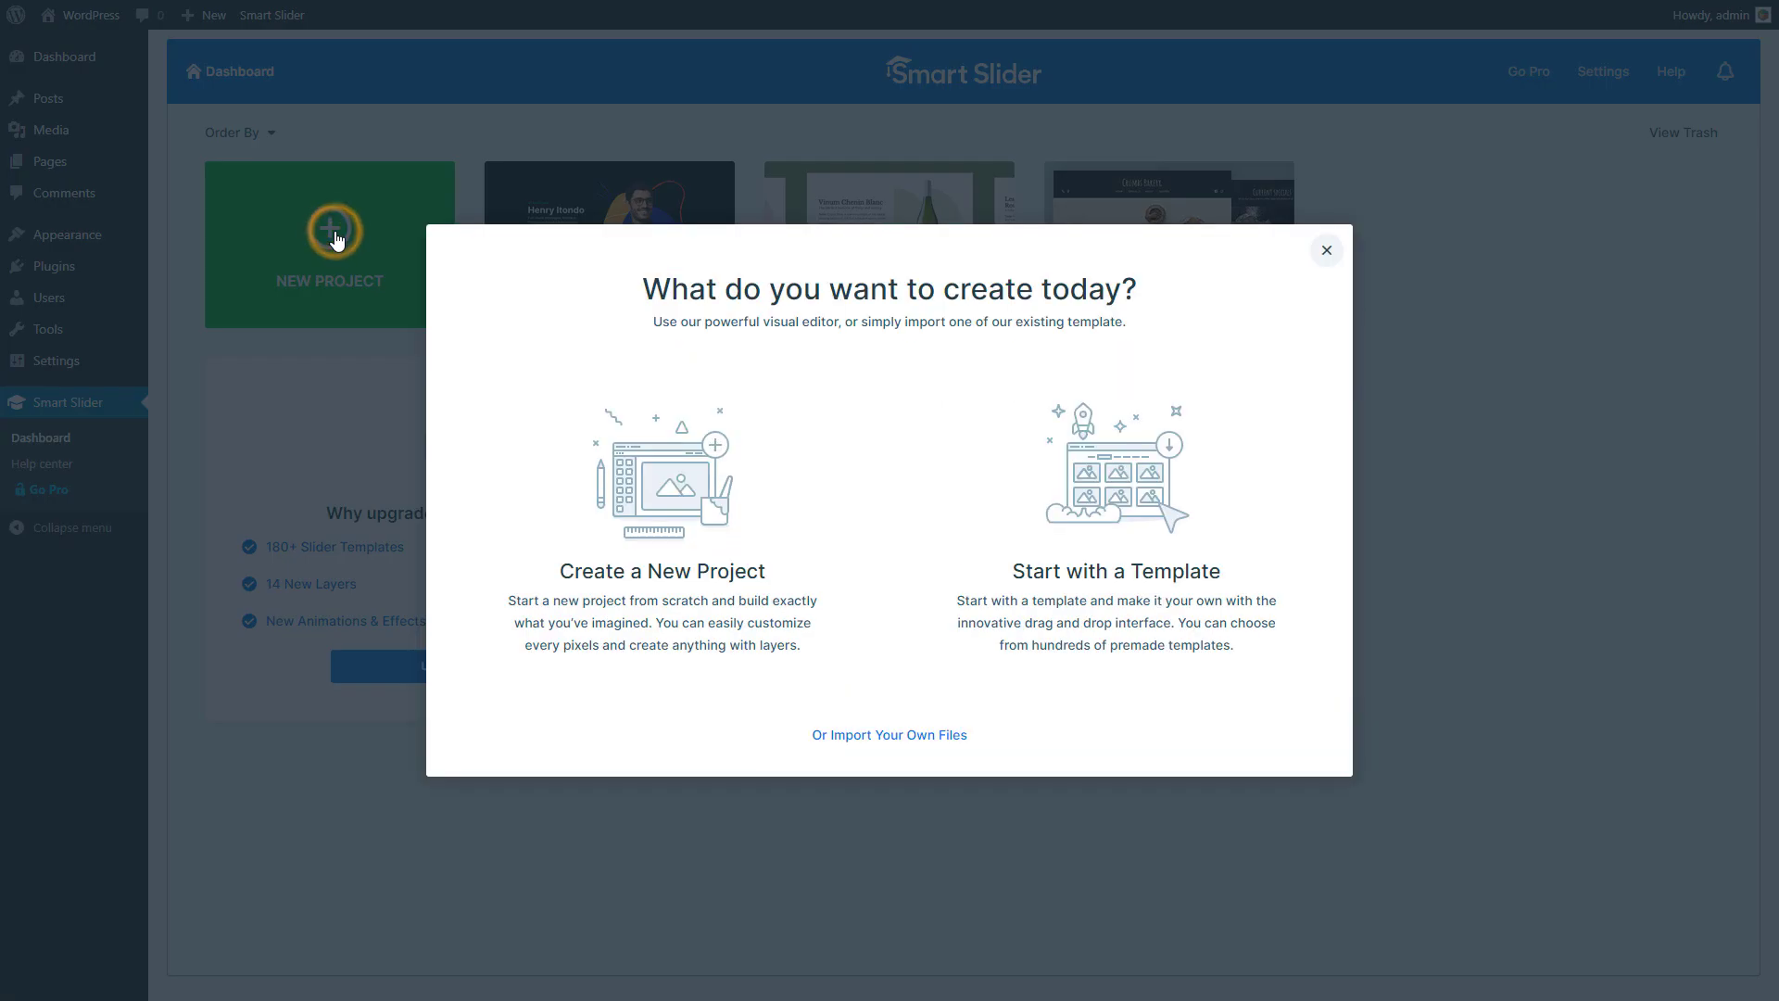
left_click(657, 572)
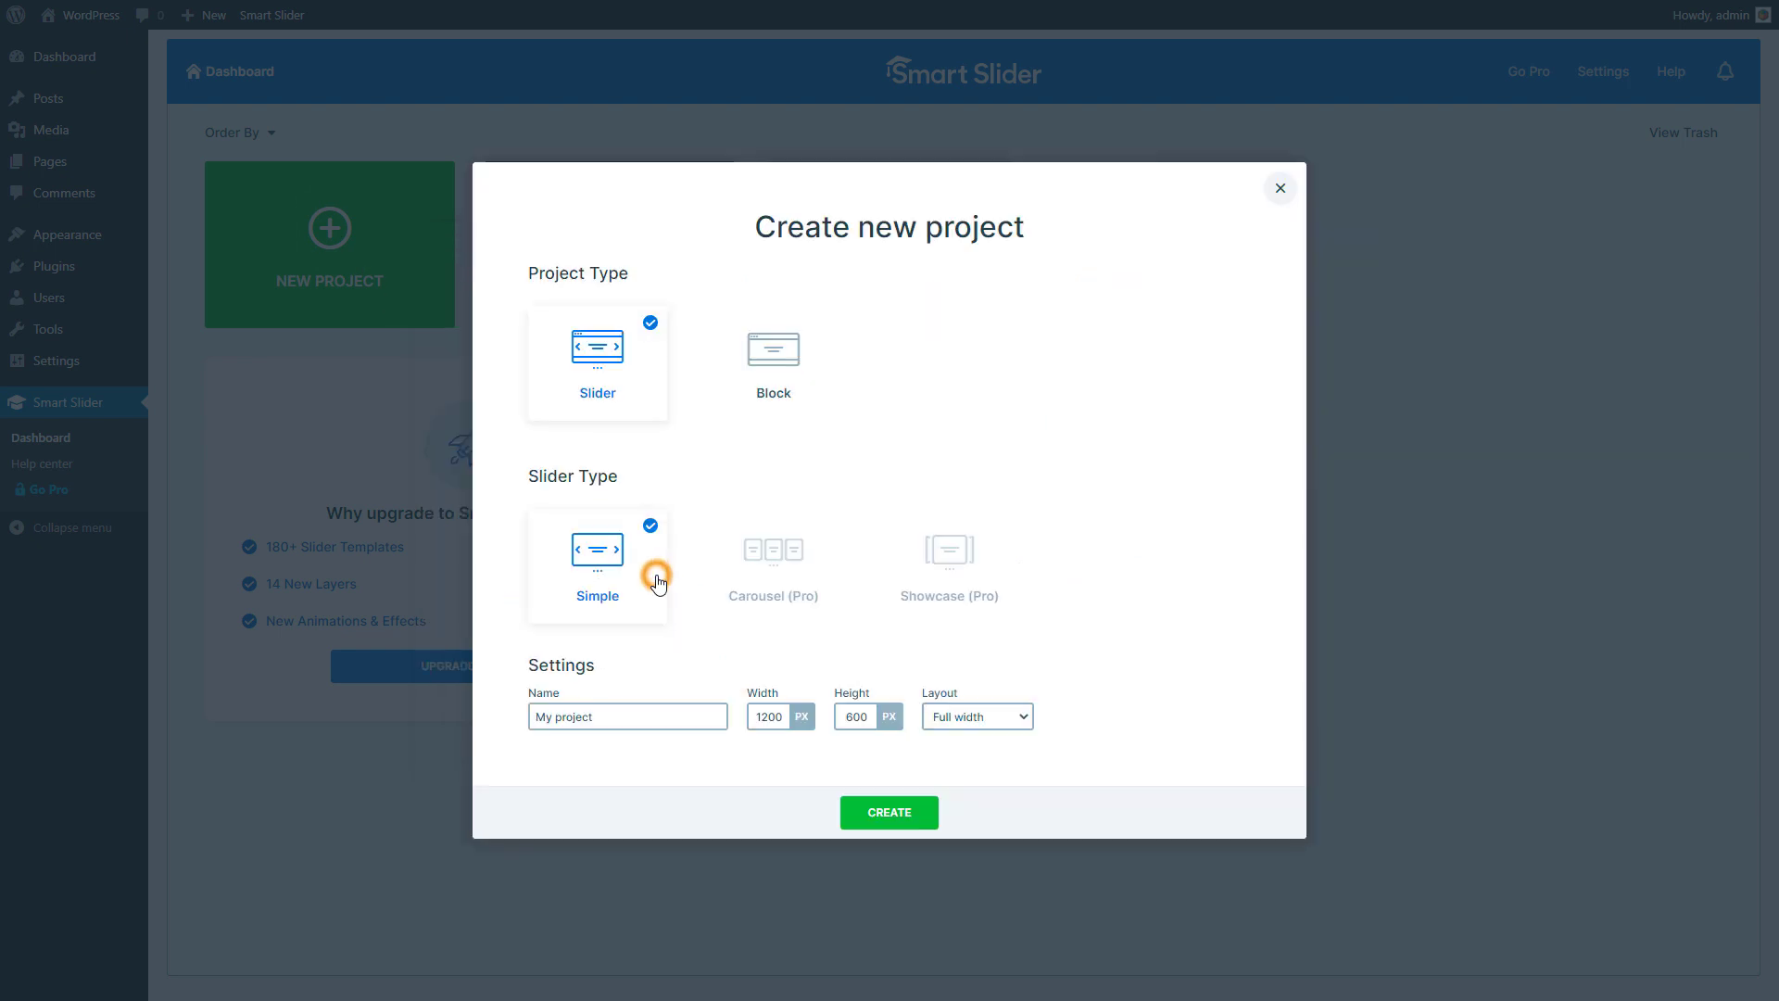
left_click(955, 717)
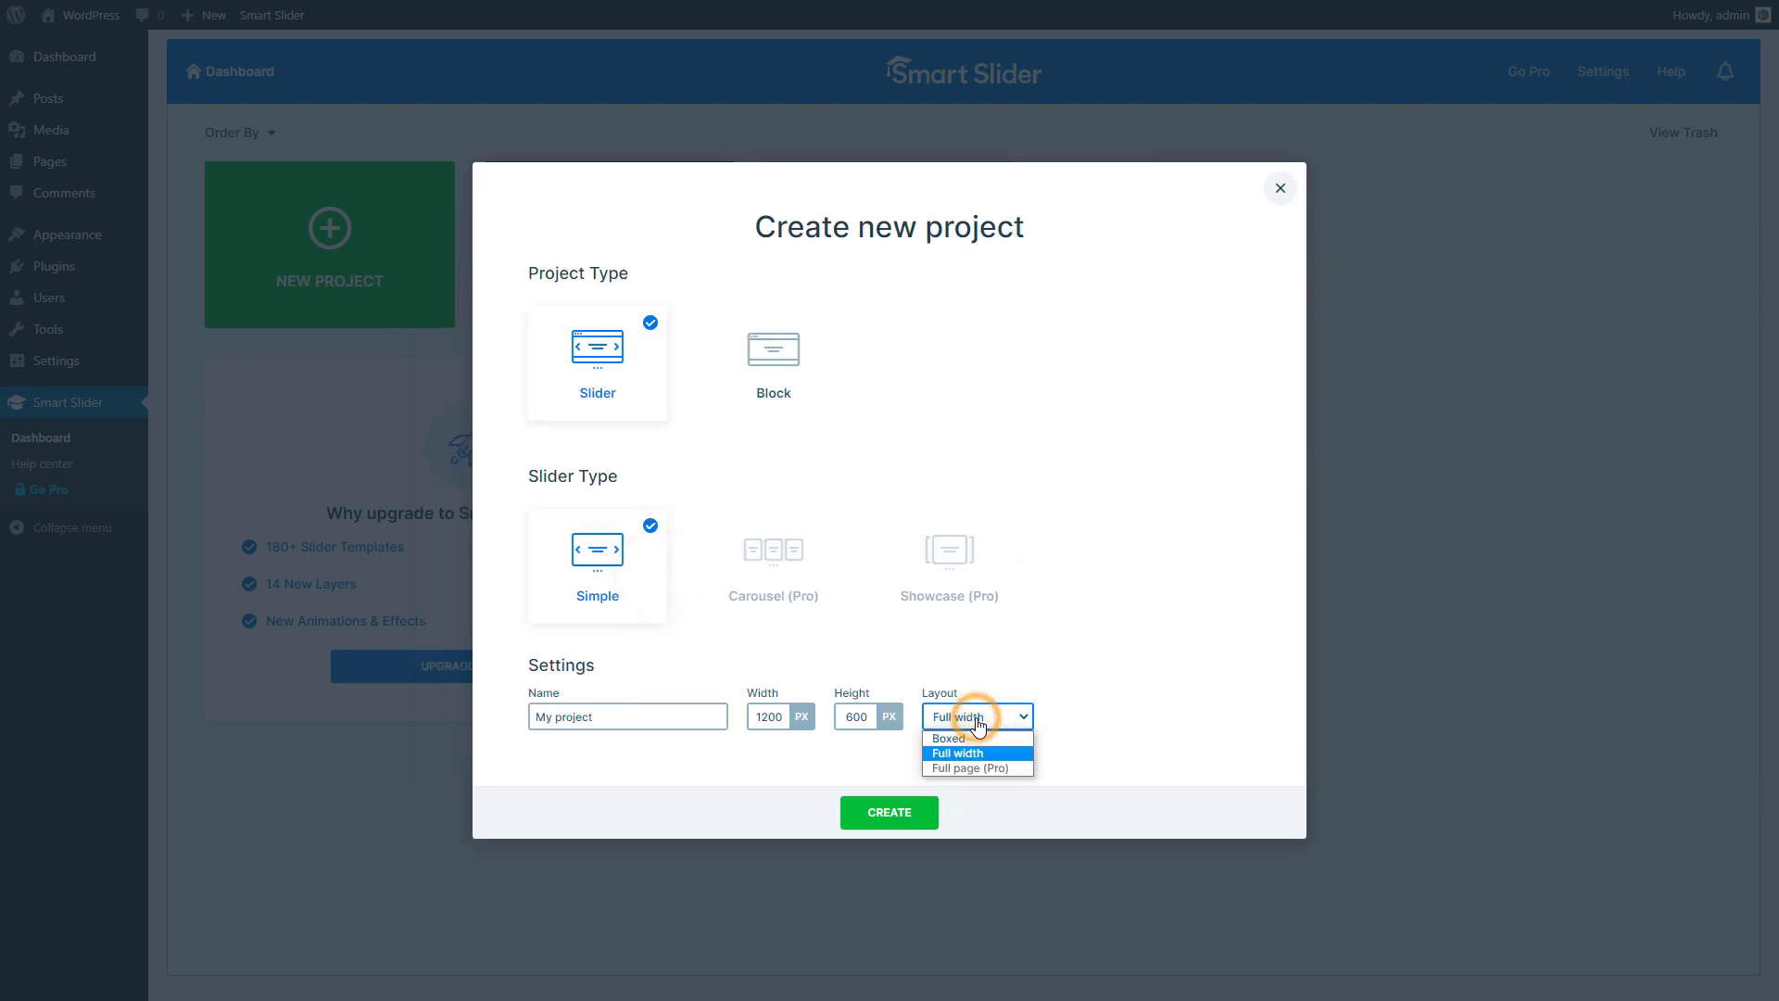
left_click(955, 738)
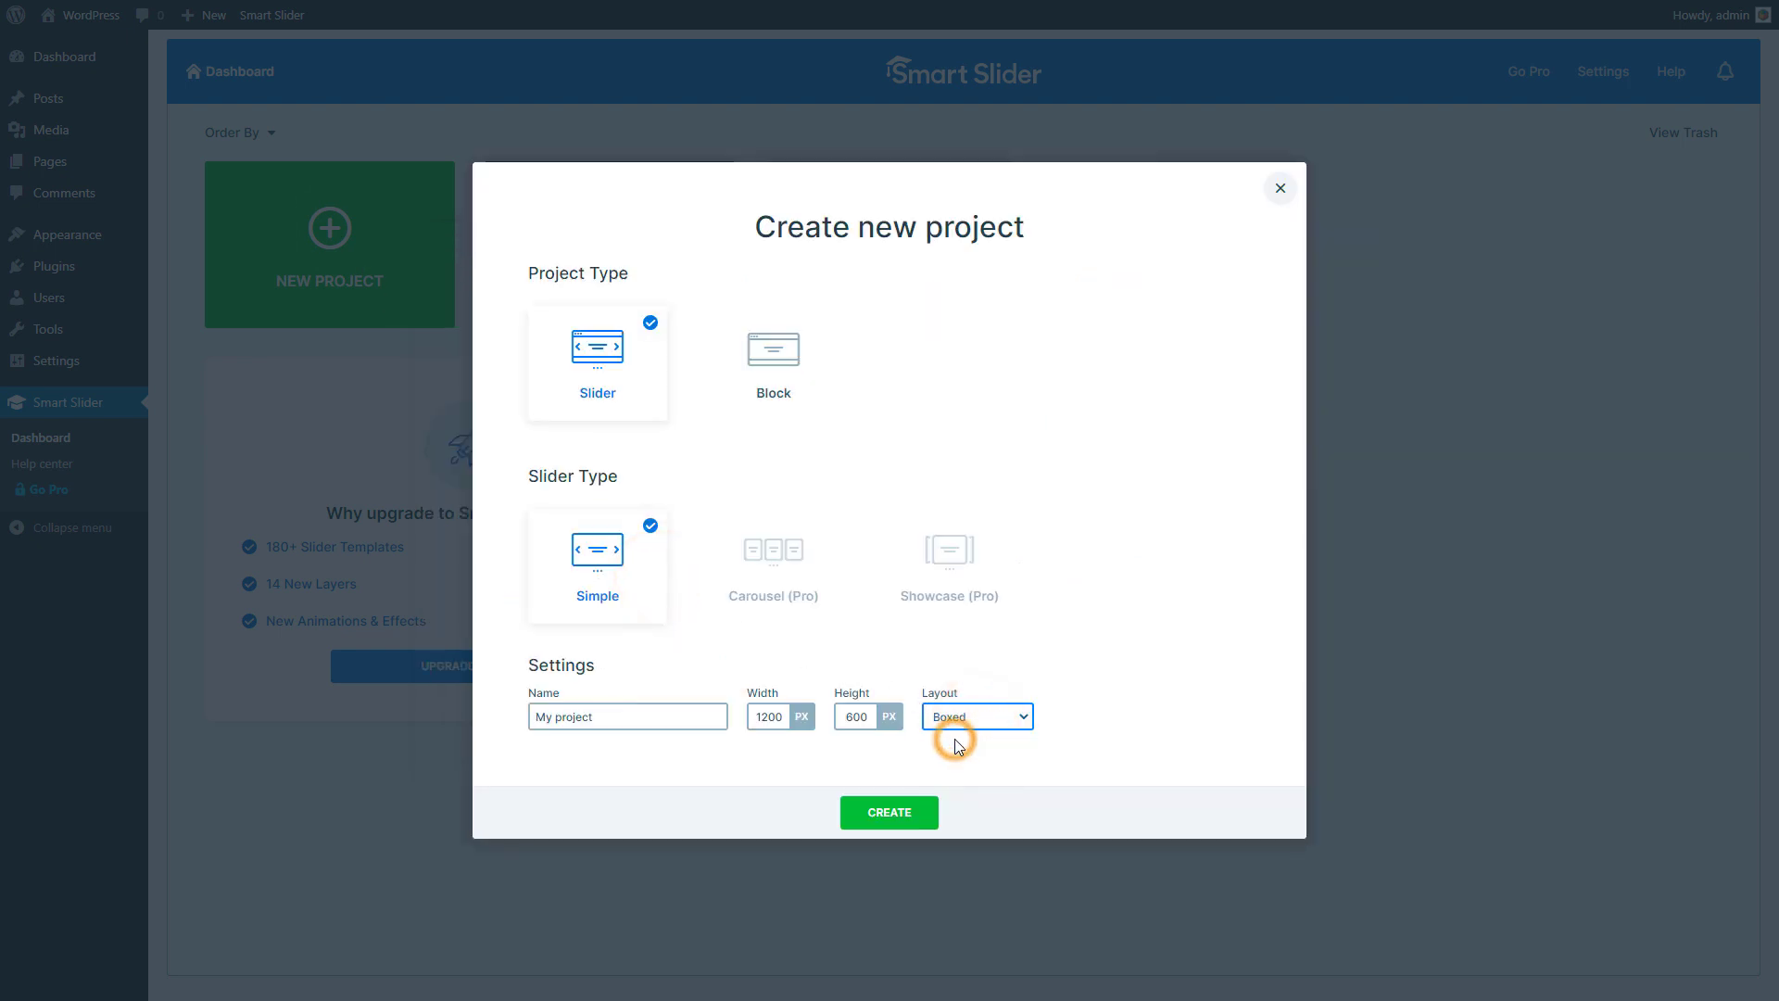
left_click(882, 813)
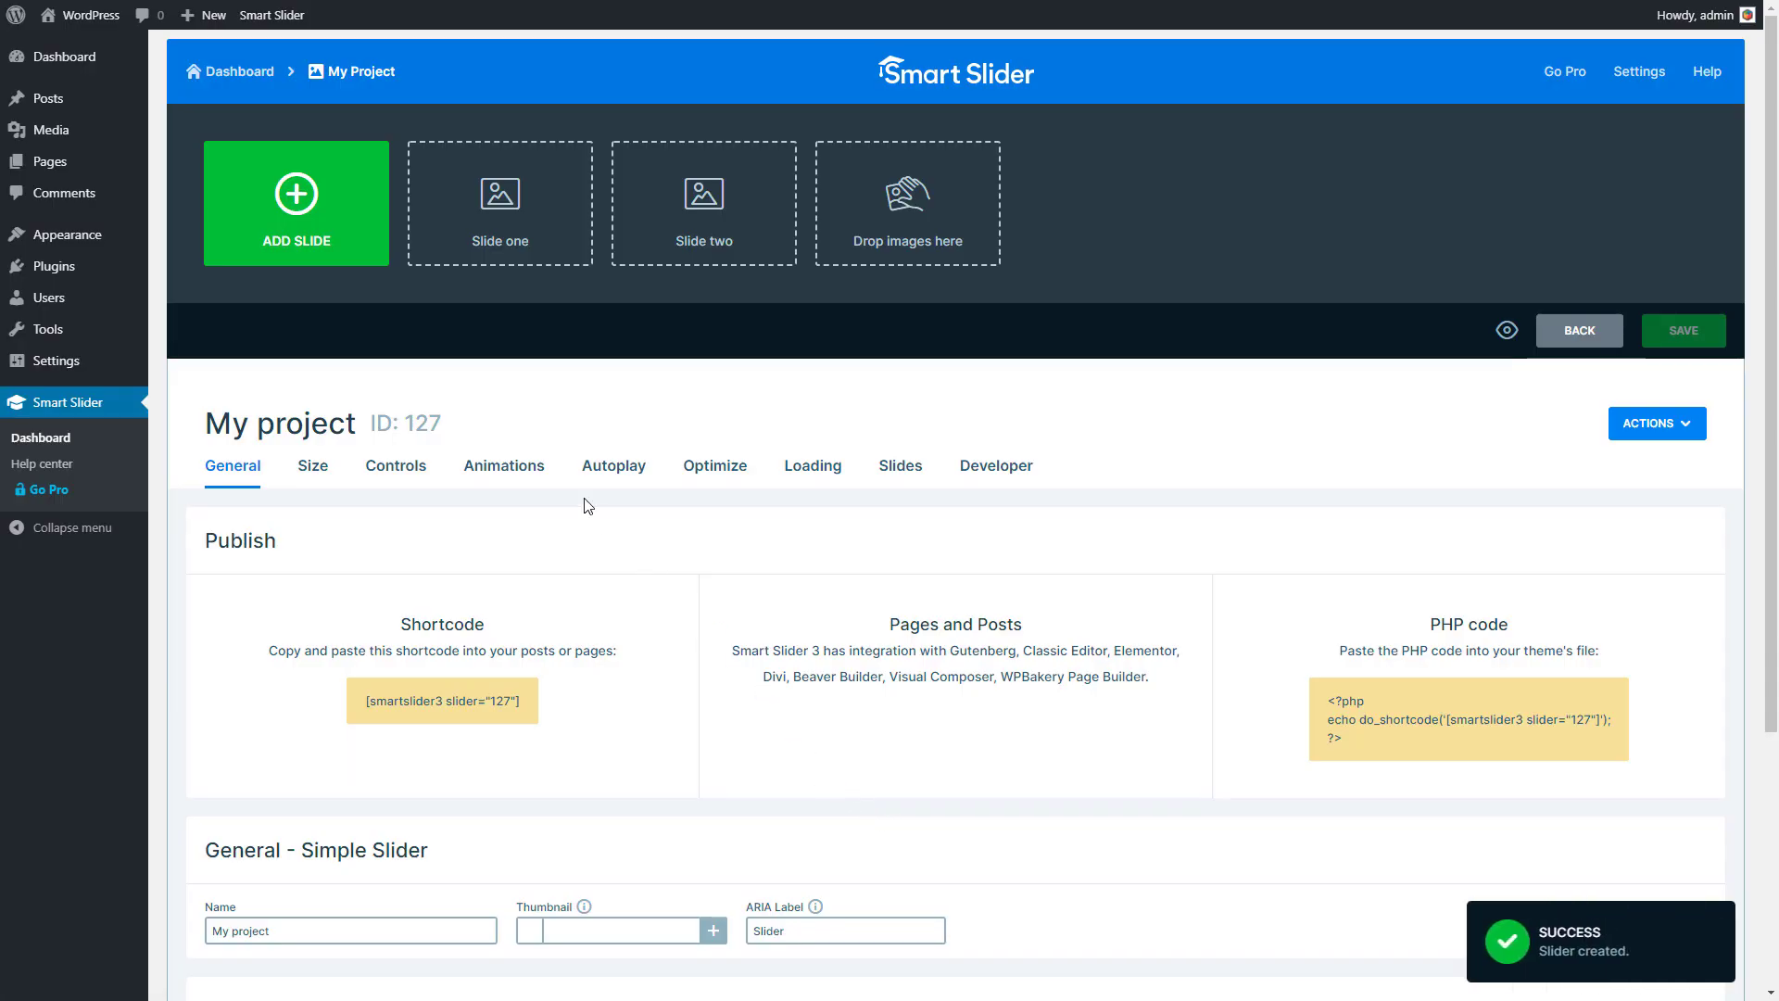
Start adding dynamic slides using the WordPress Posts by filter source
left_click(300, 261)
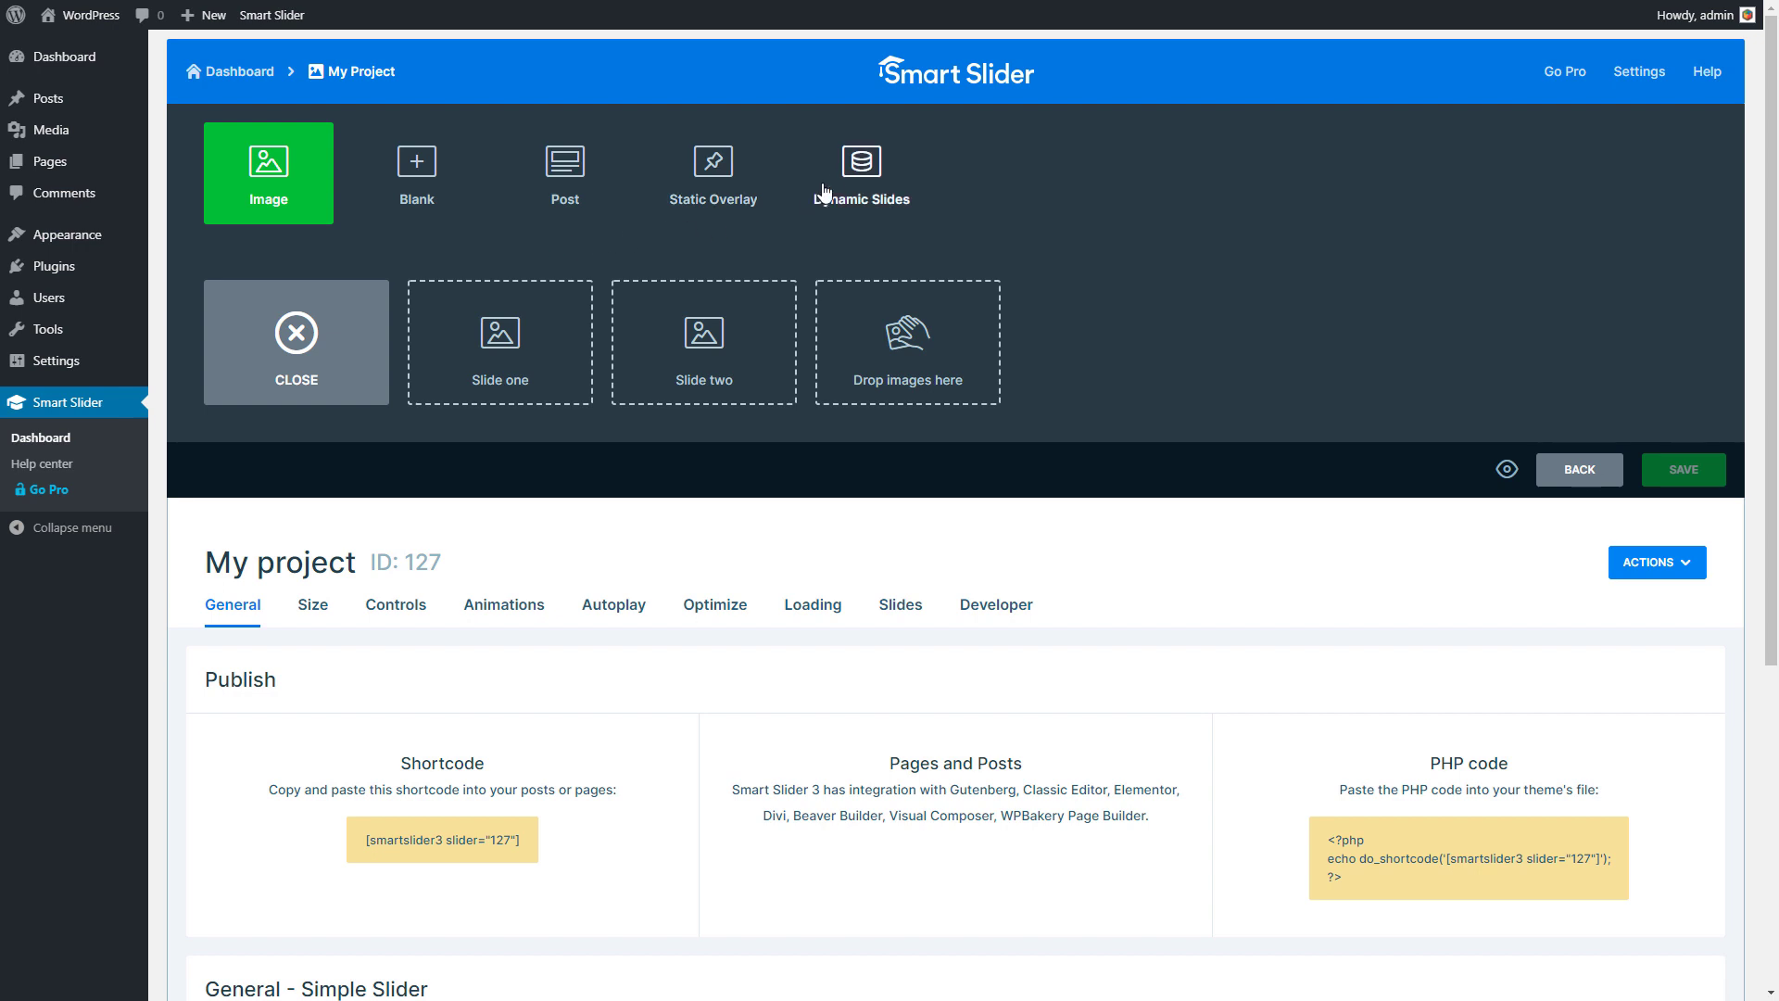
left_click(857, 167)
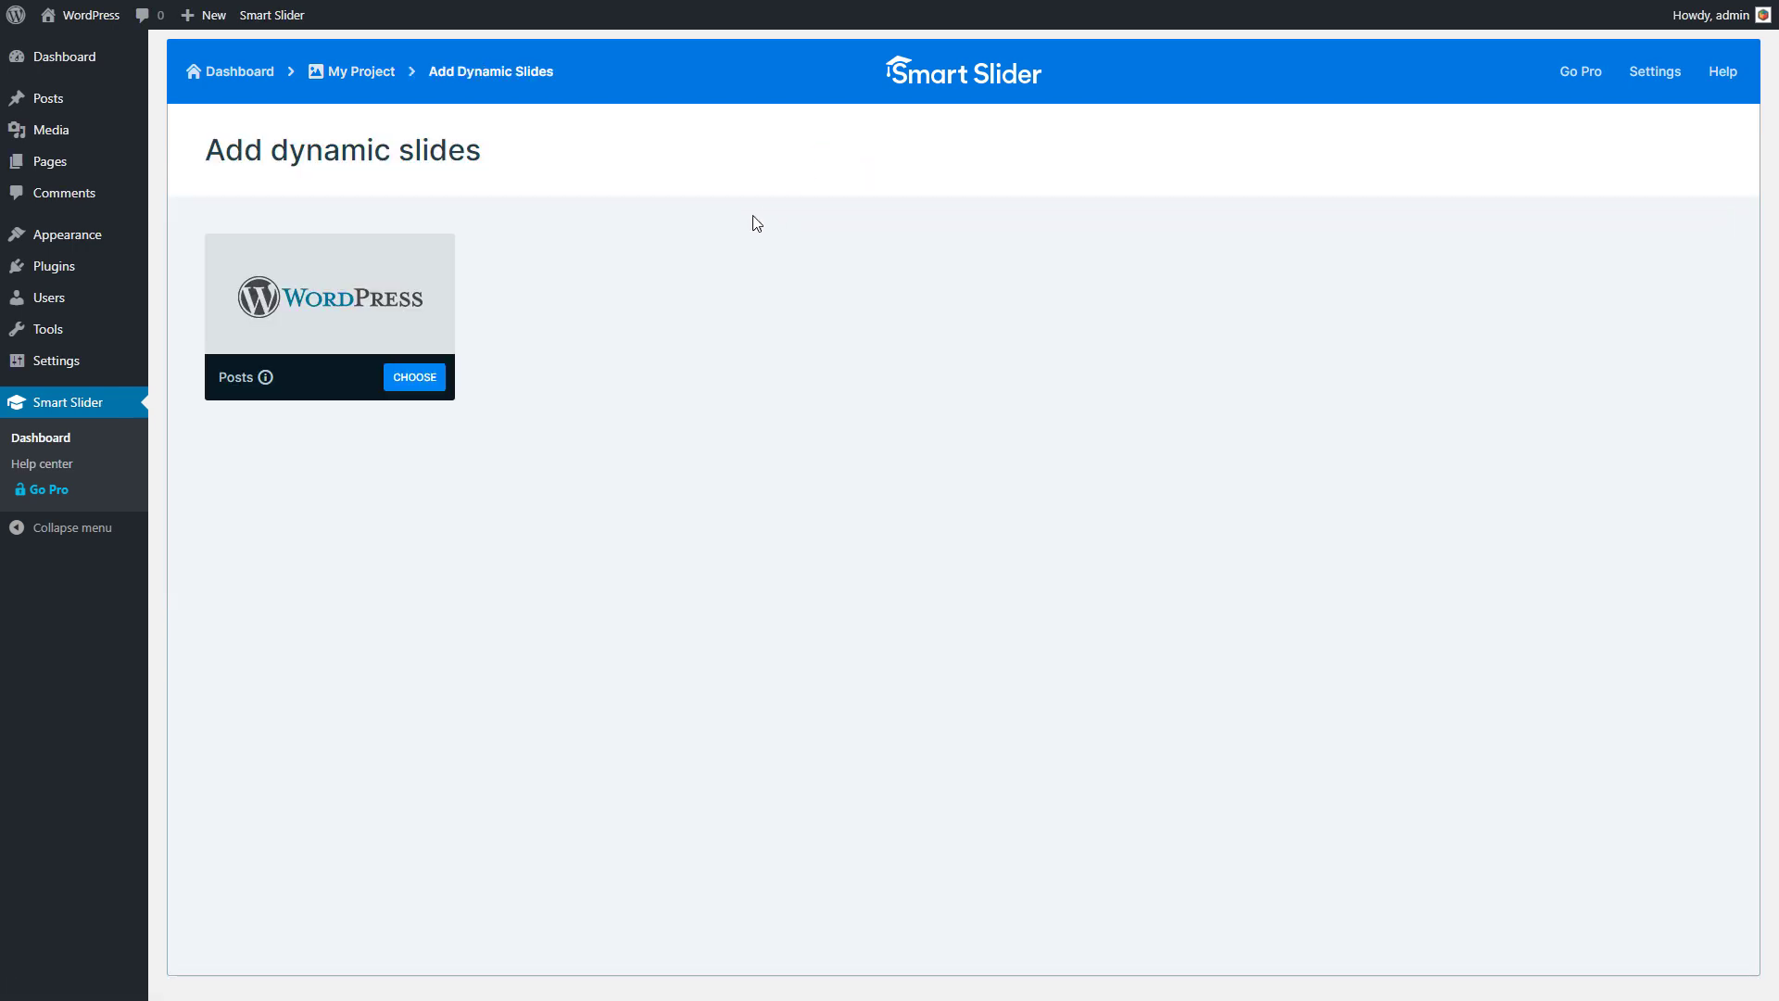
left_click(419, 380)
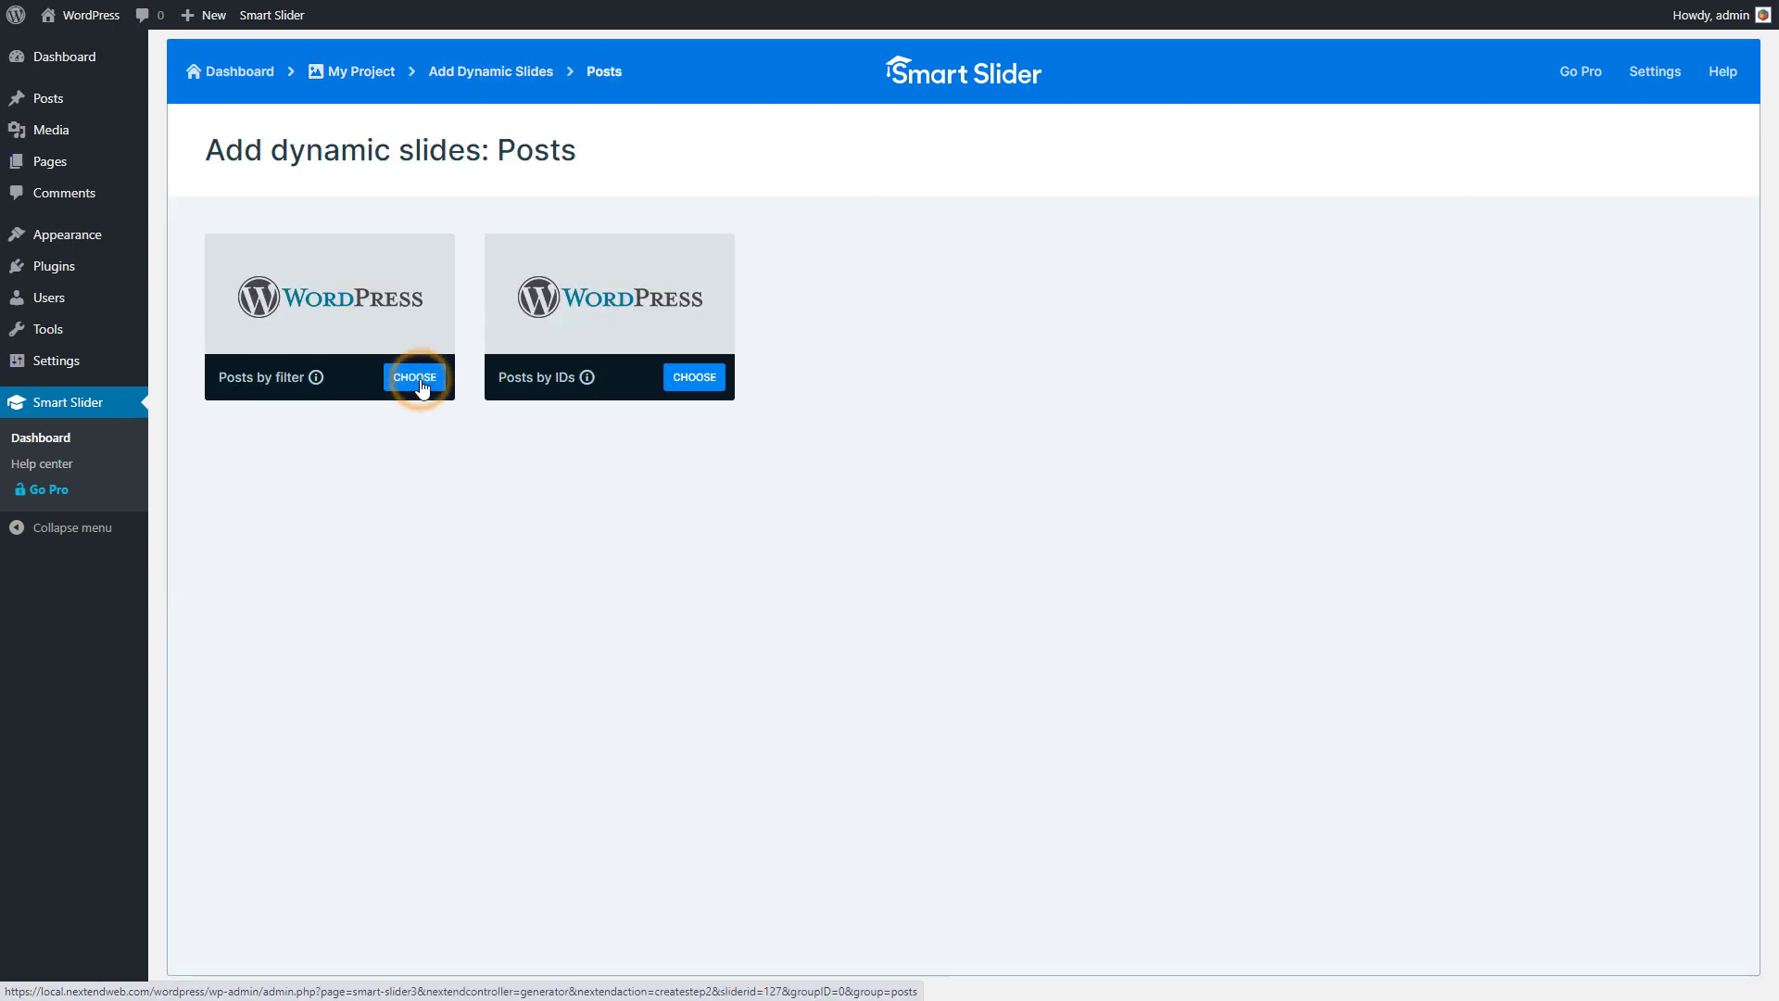
left_click(417, 380)
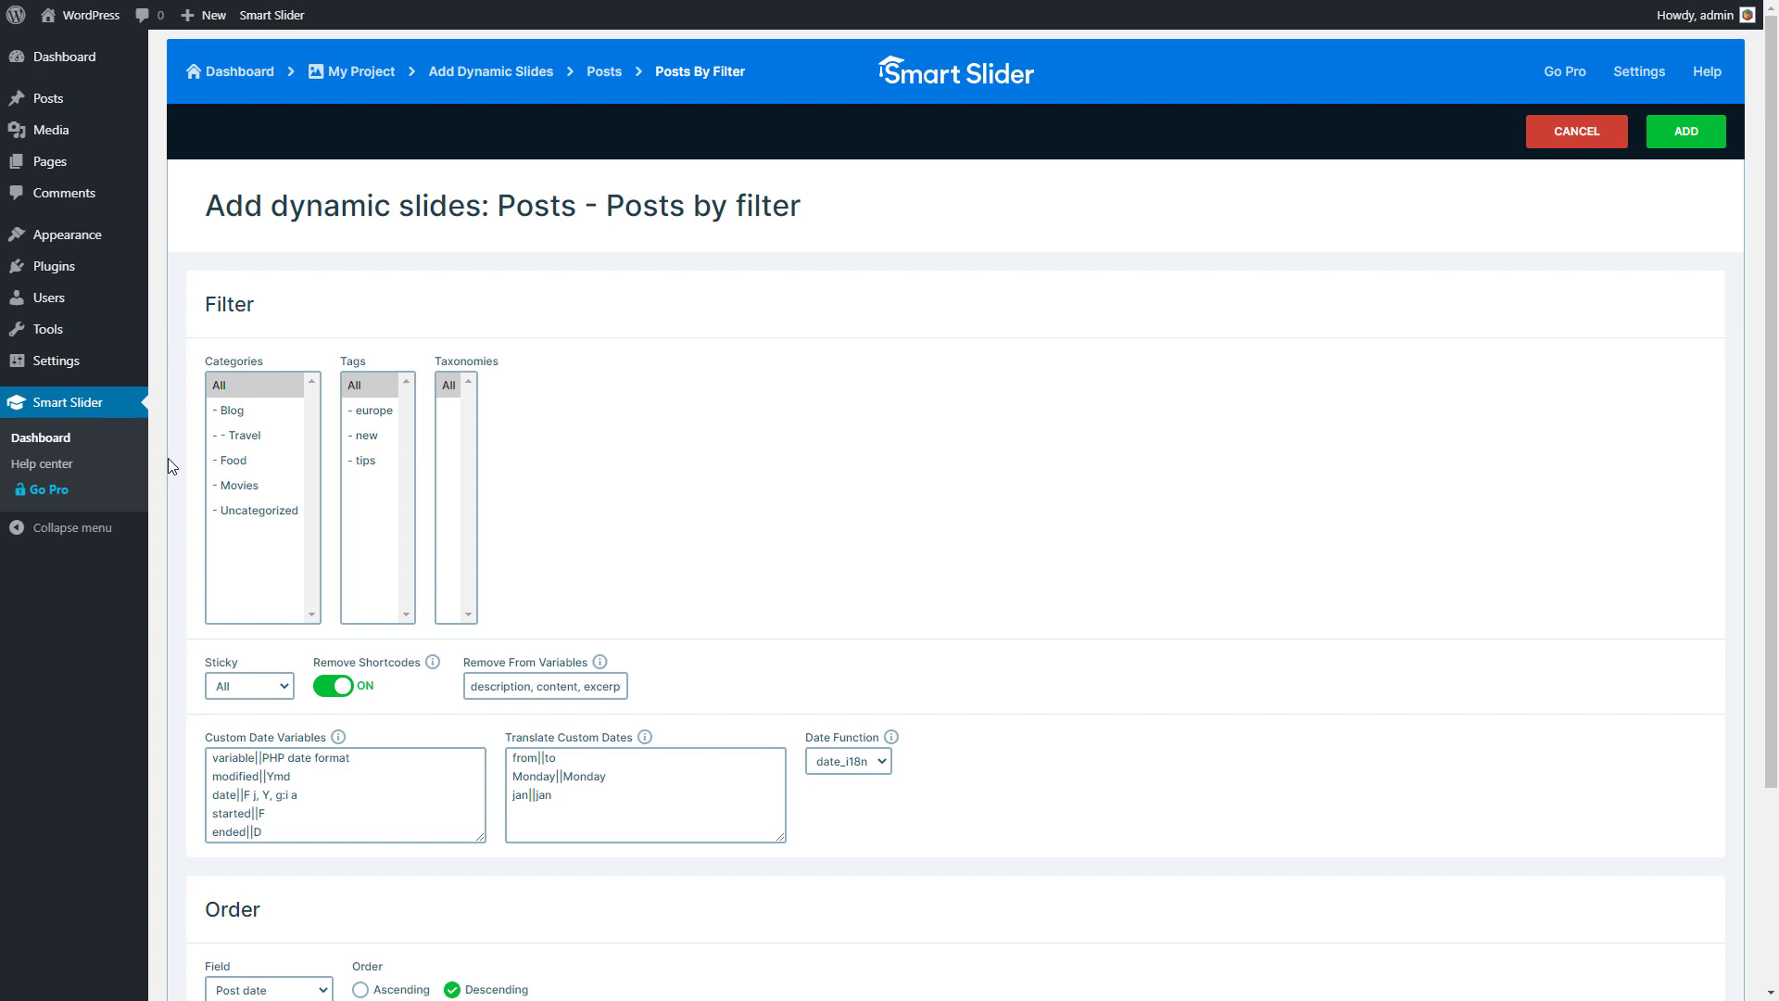
Leave the category and tag filters at All and order posts by post date
left_click(264, 440)
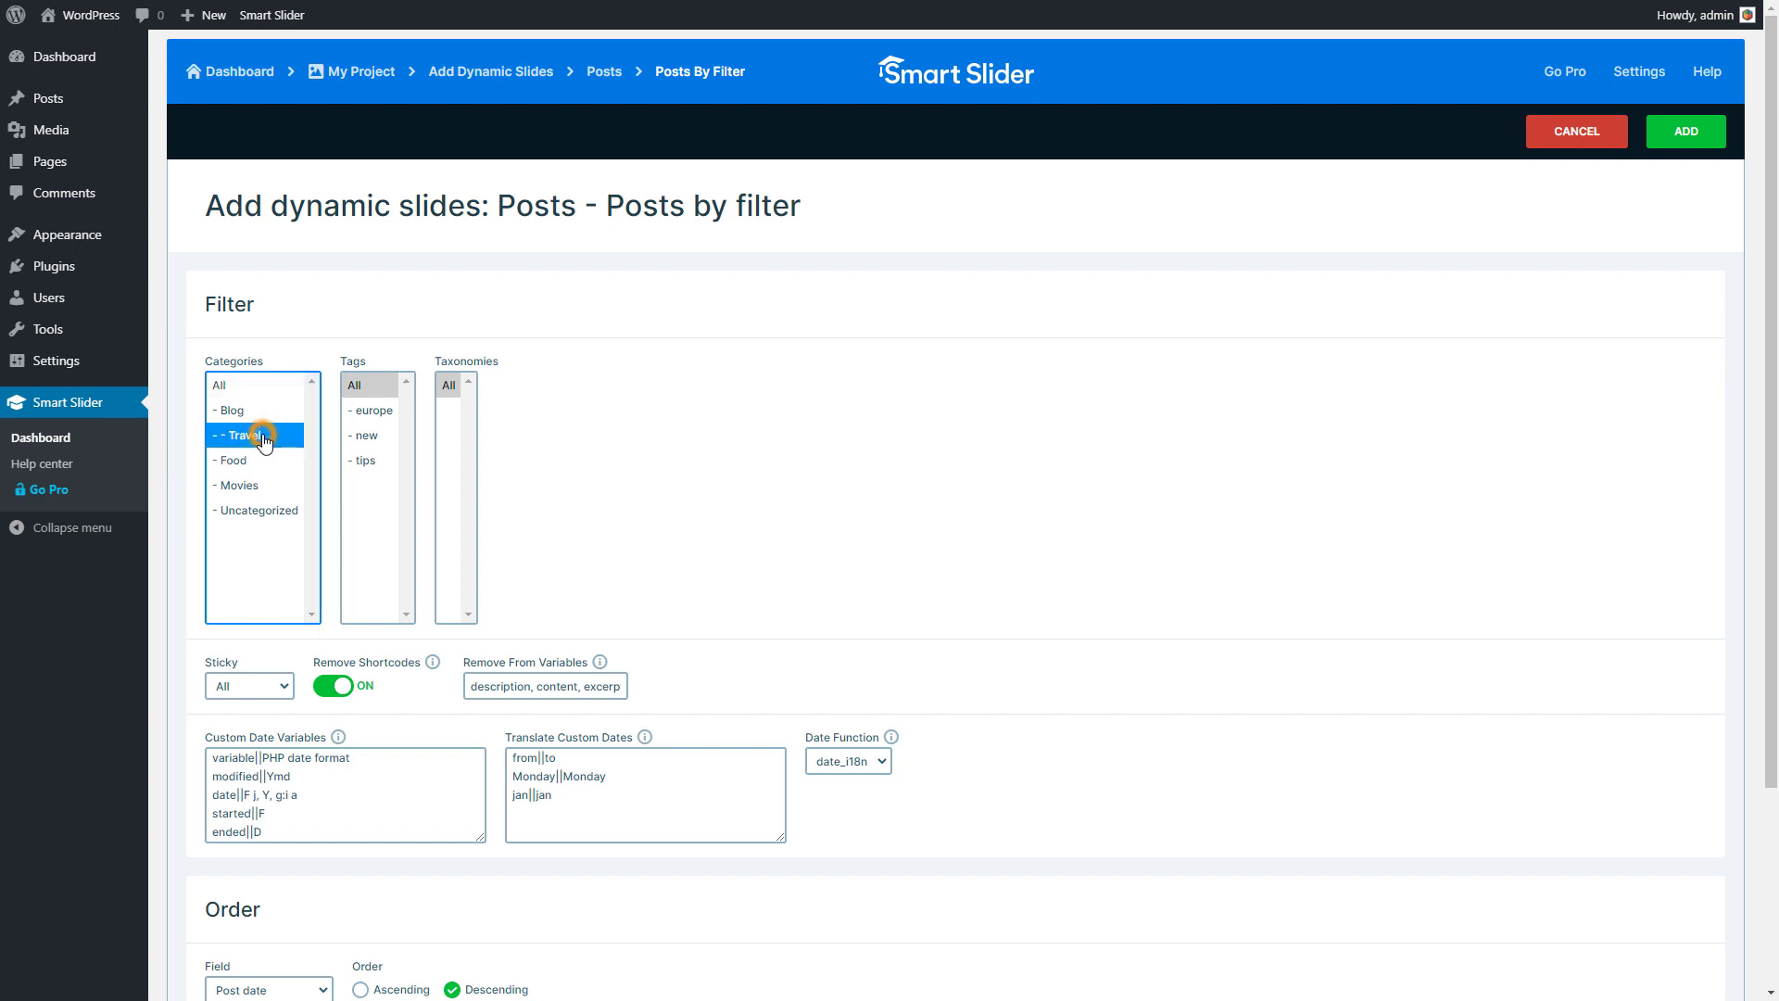
left_click(387, 423)
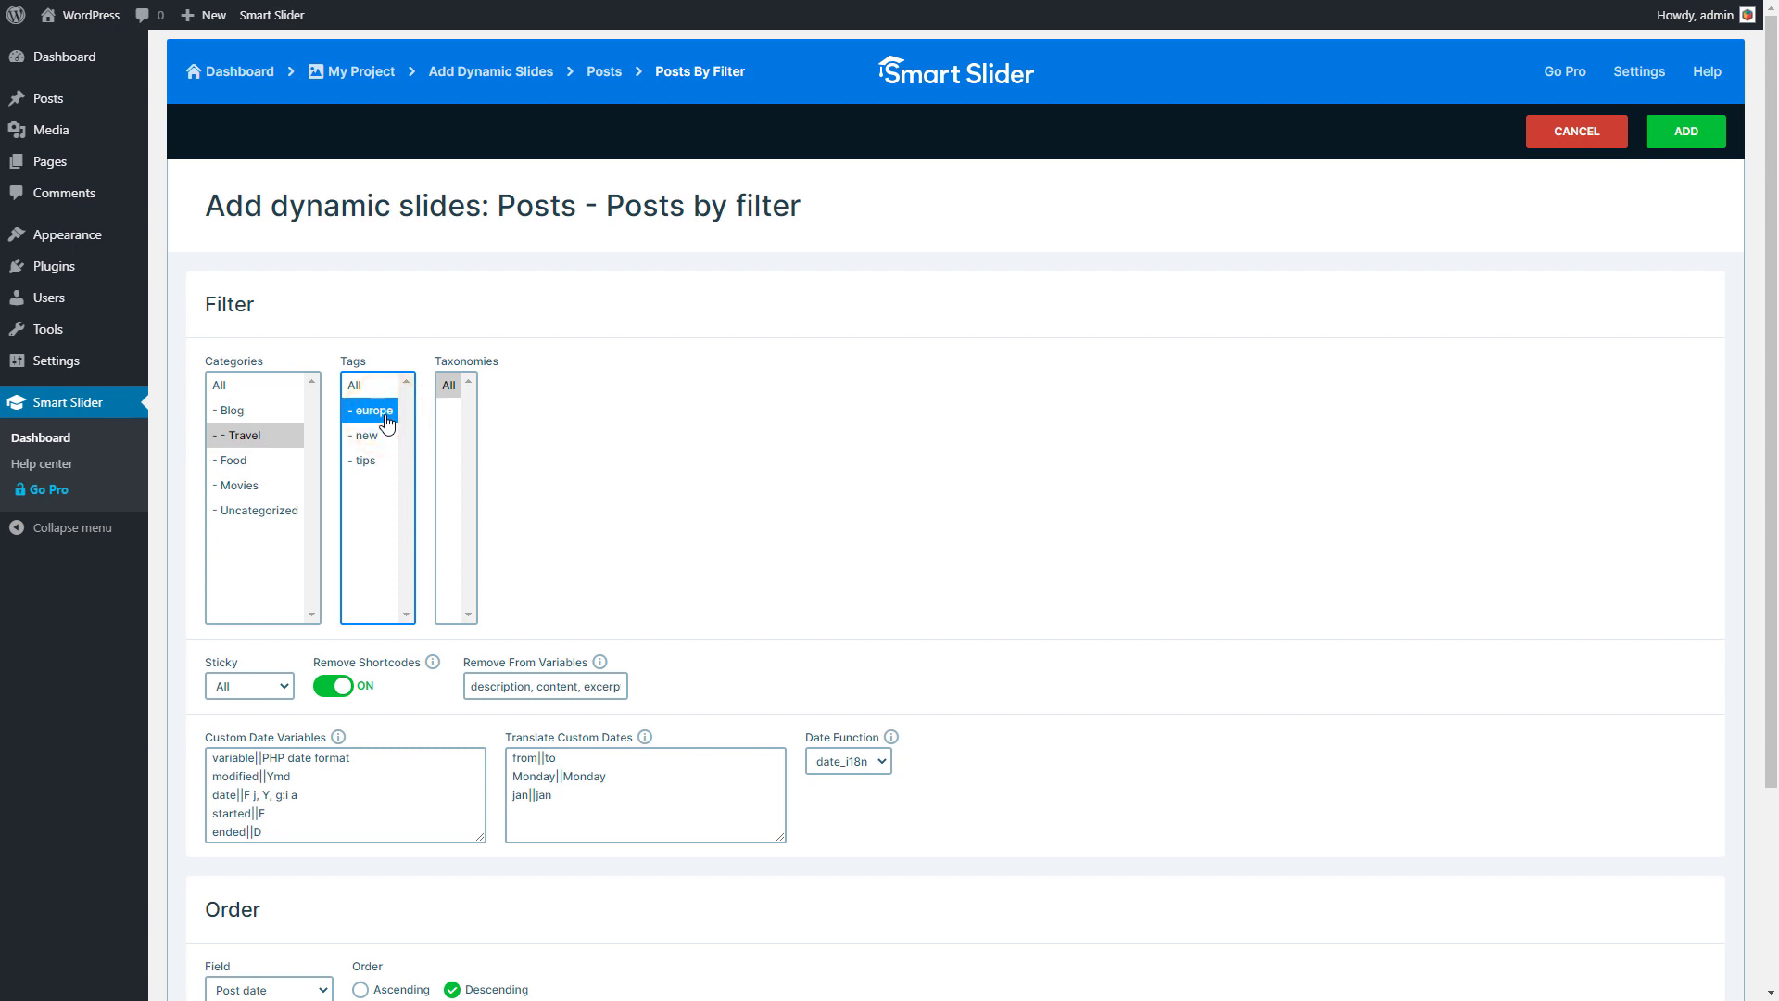
left_click(374, 386)
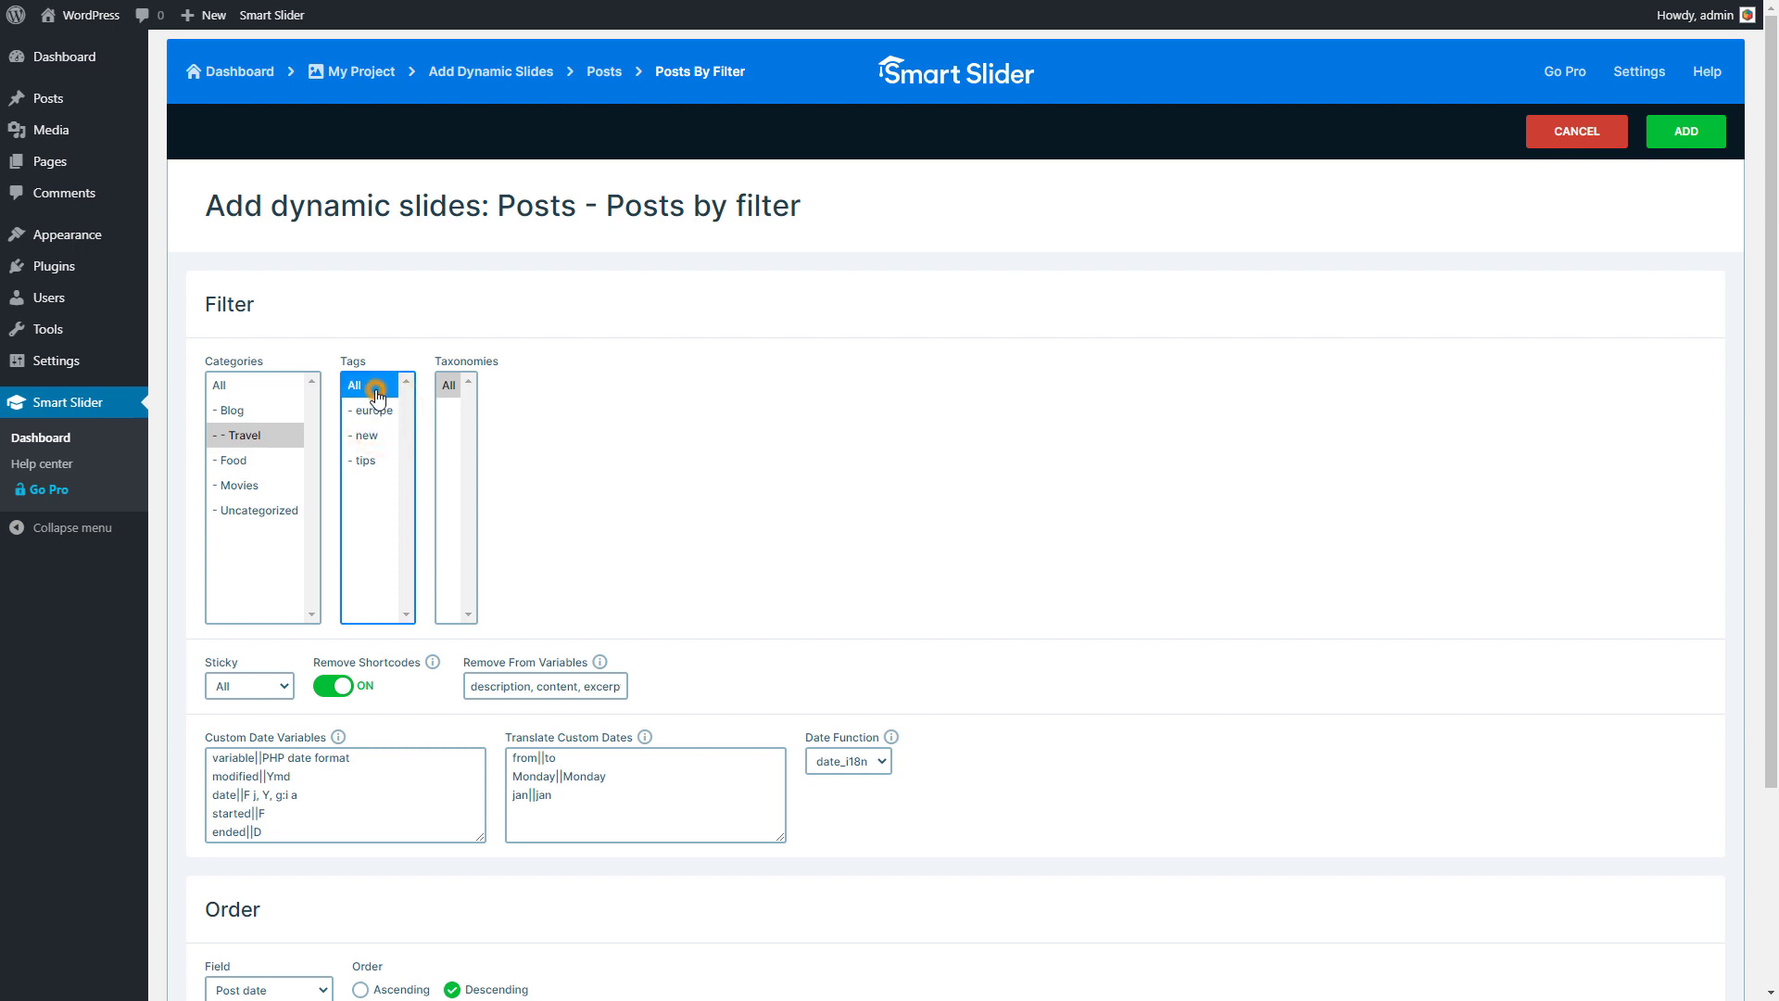
left_click(282, 387)
scroll(278, 387, "down", 3)
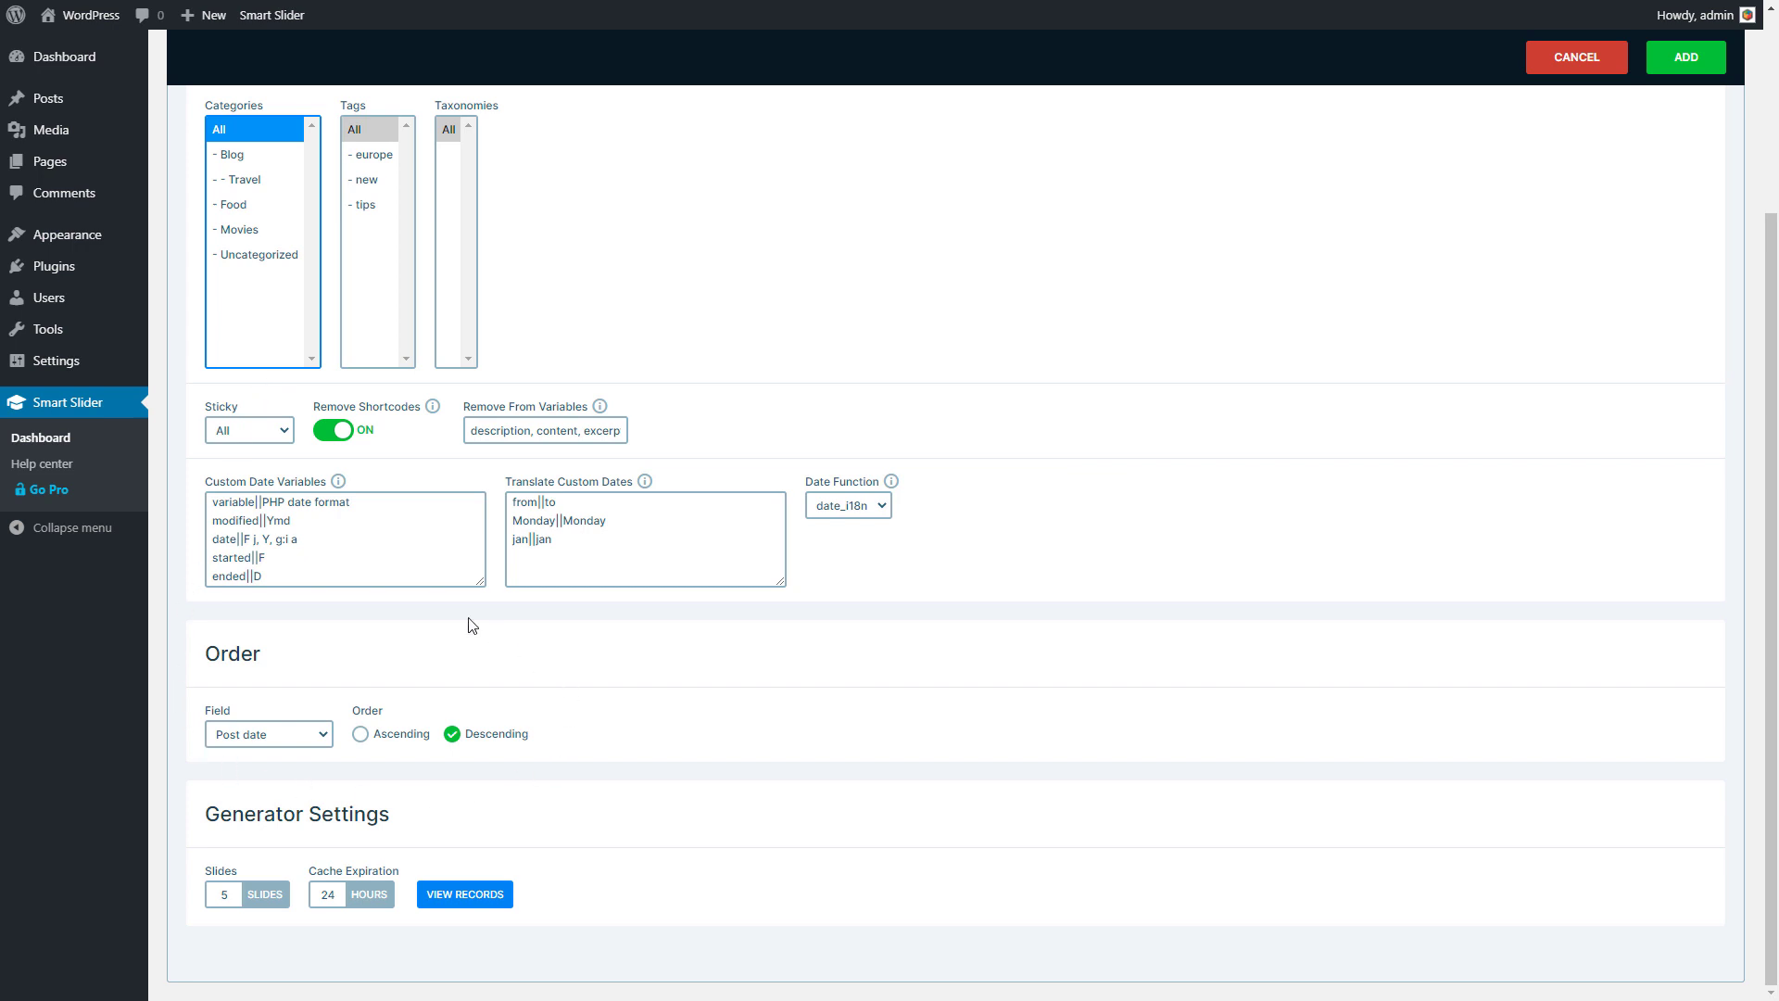
left_click(293, 738)
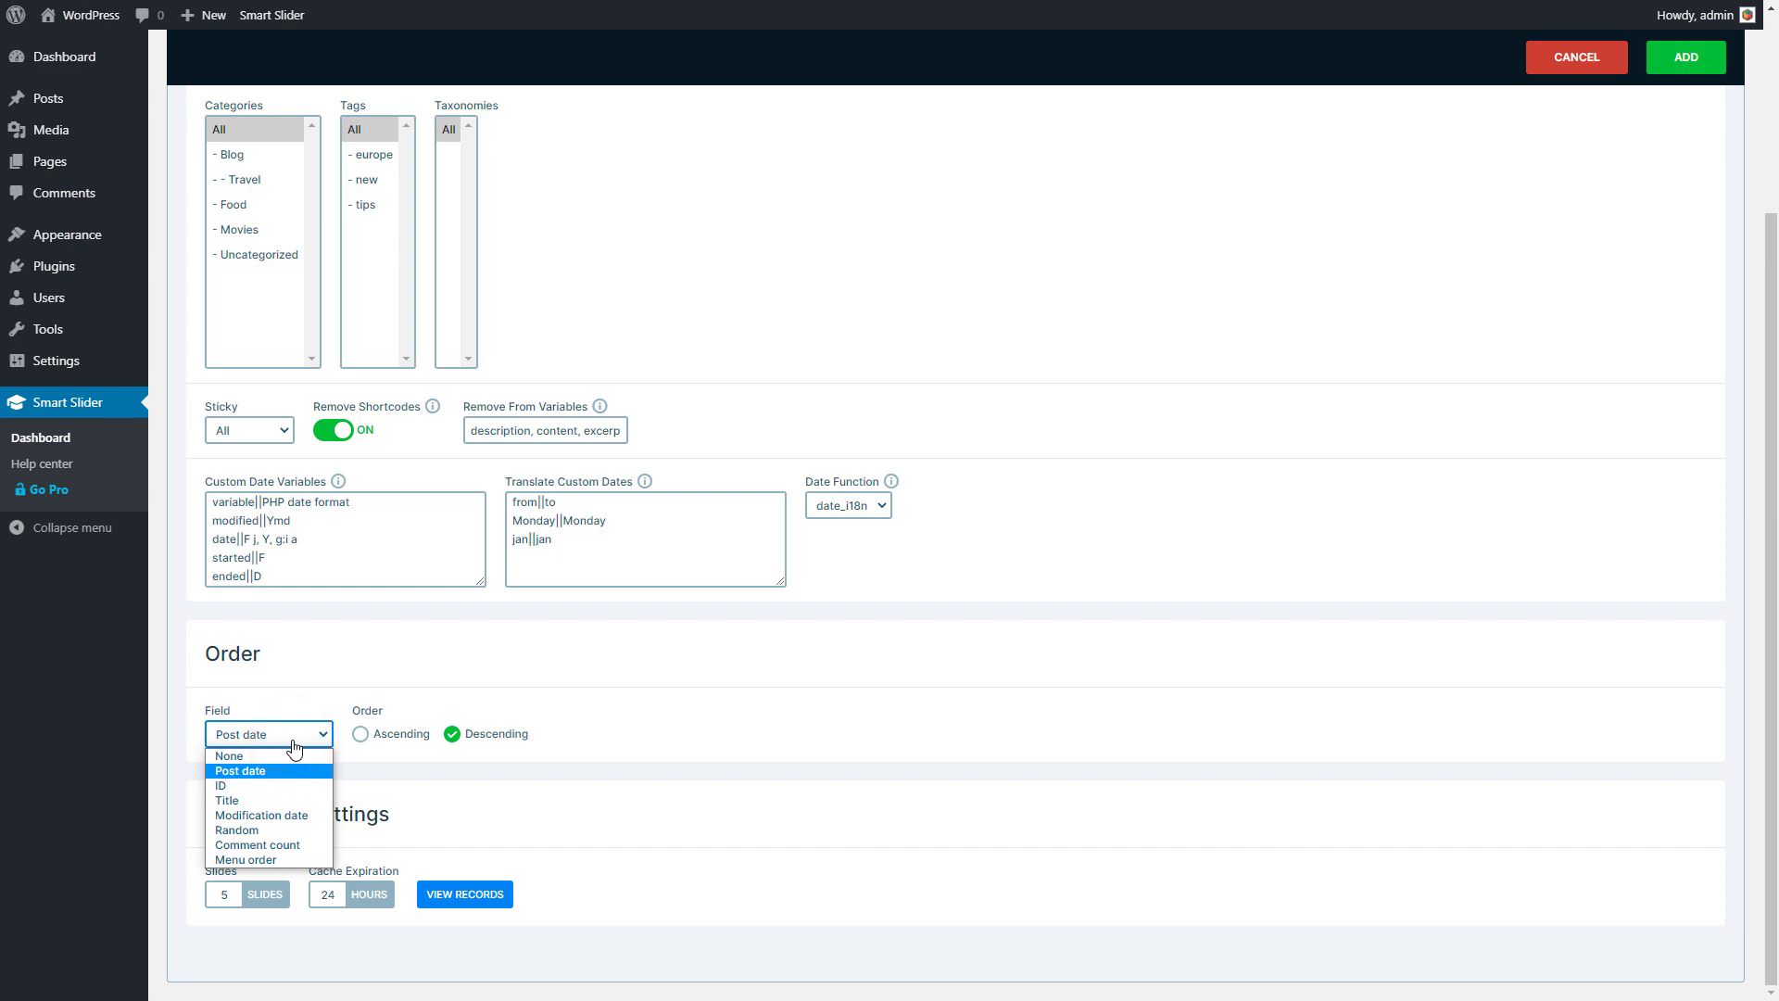
left_click(293, 741)
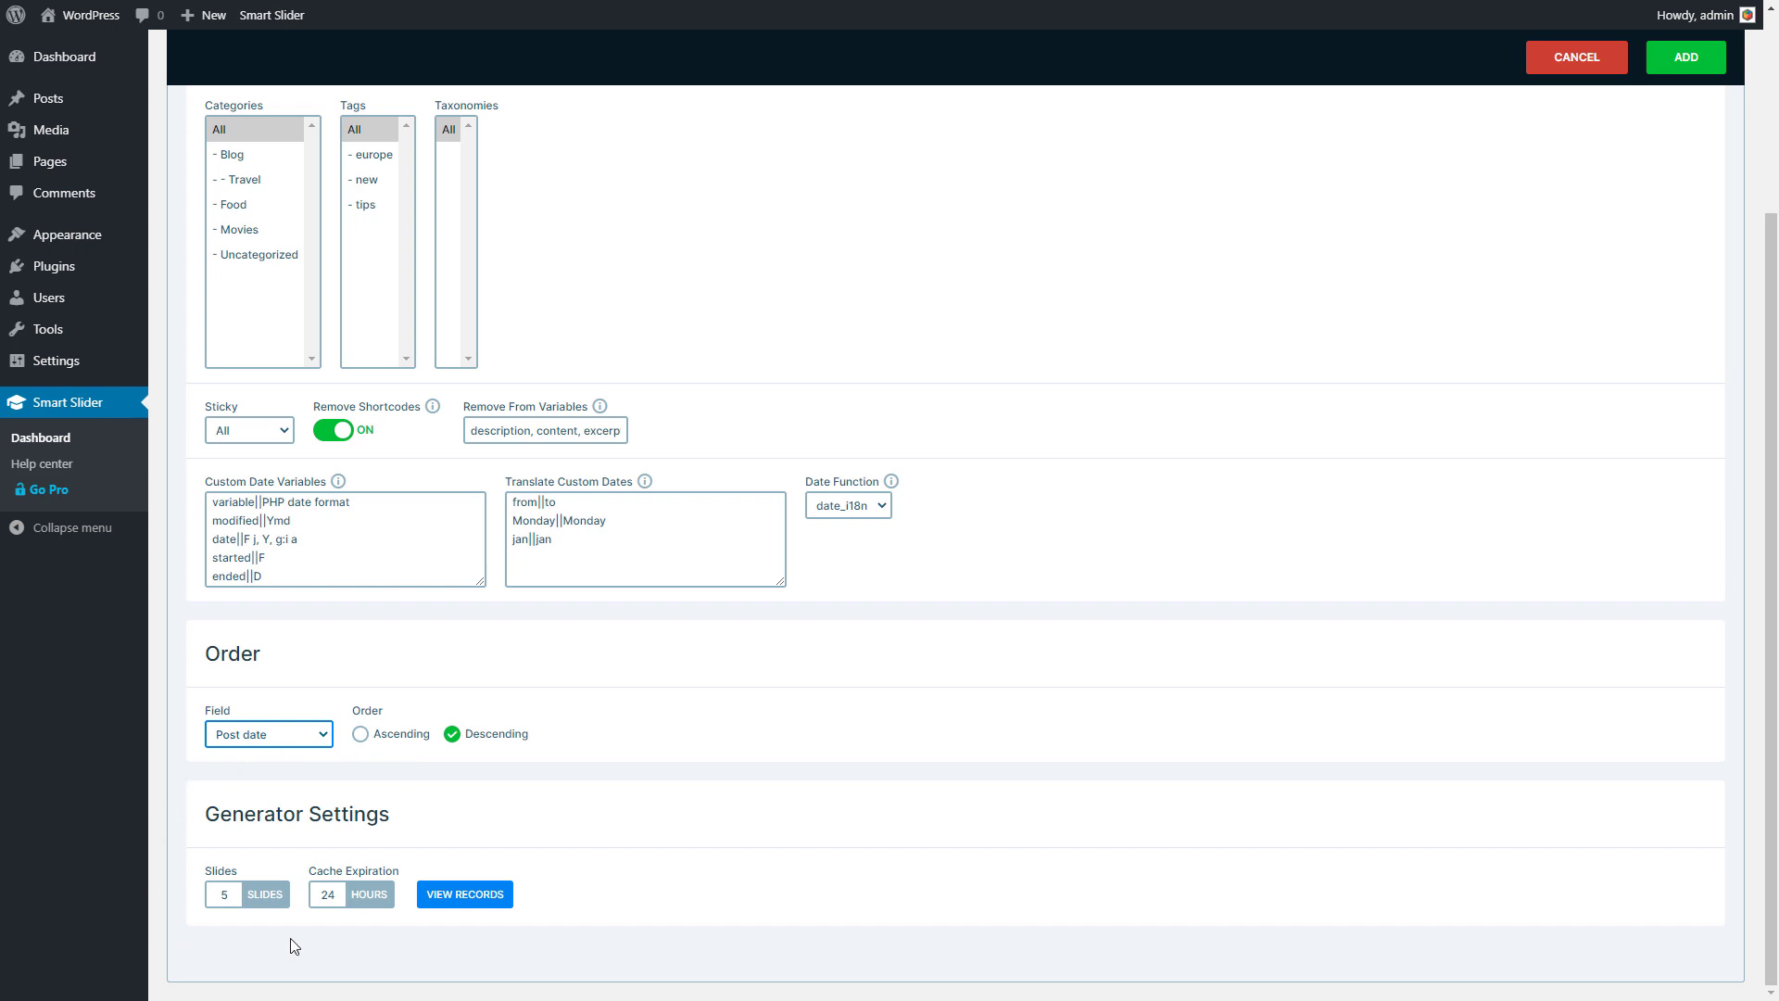
Limit the generator to 3 slides, check the post records, and add the generator
double_click(228, 897)
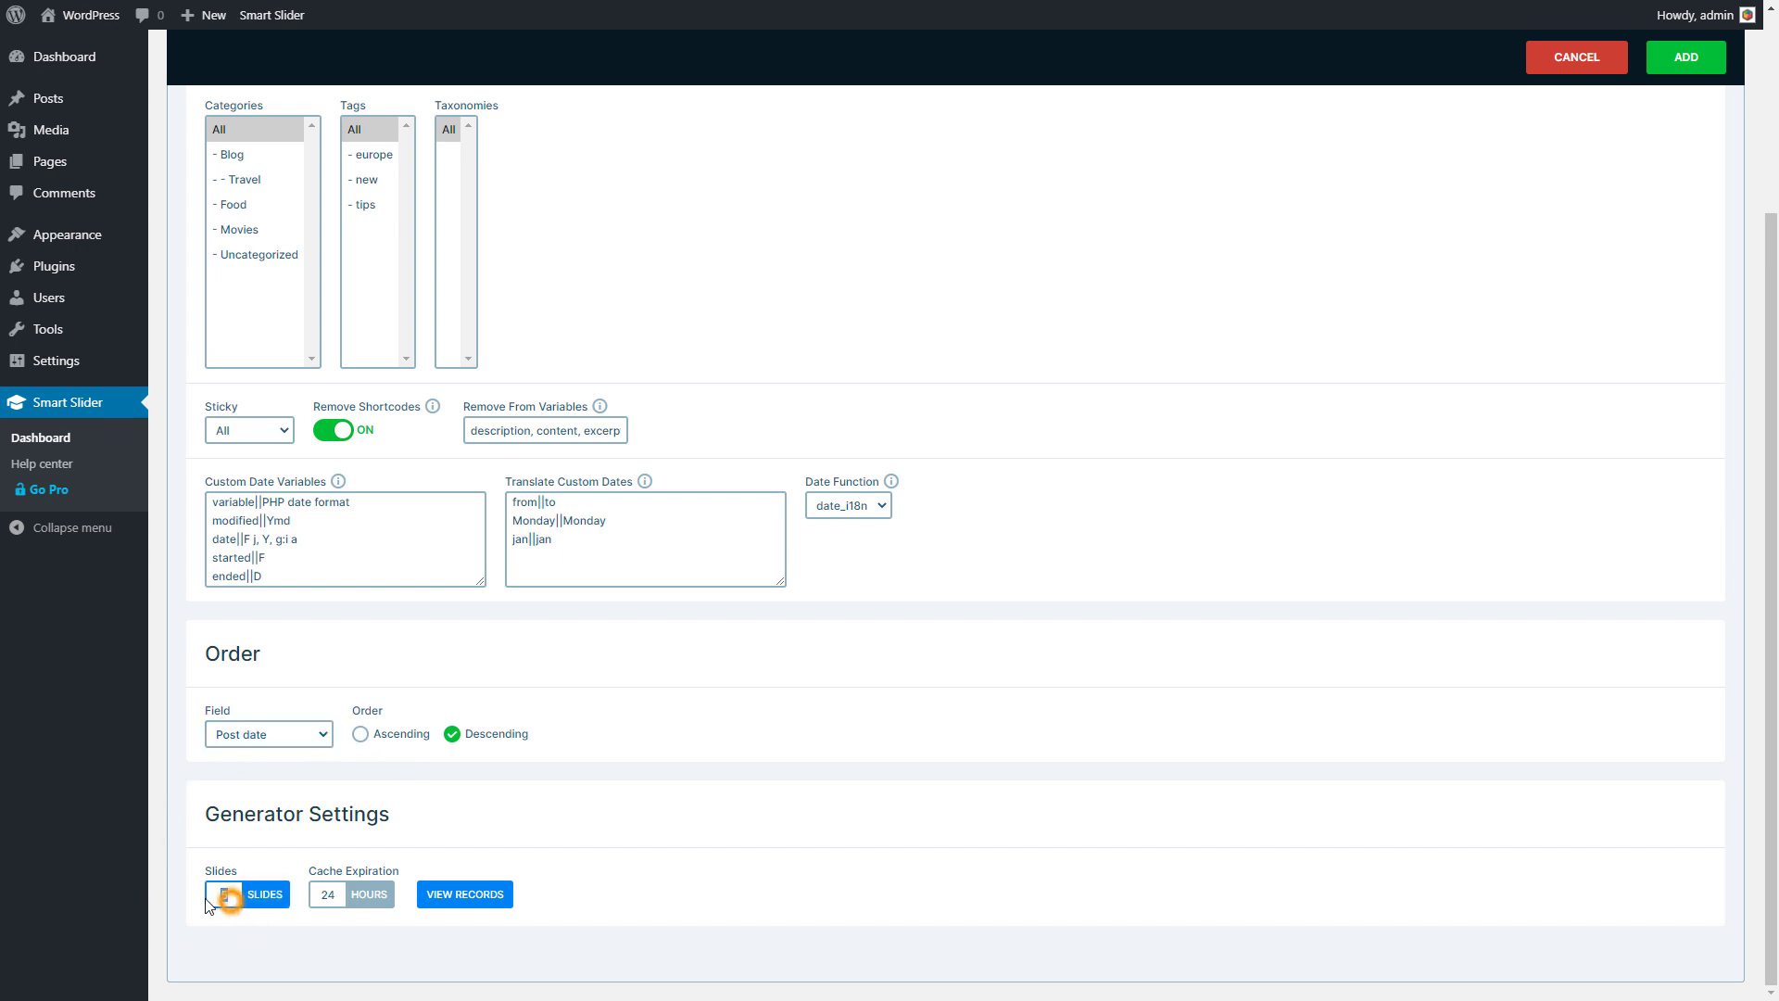
type("3")
left_click(191, 897)
left_click(459, 904)
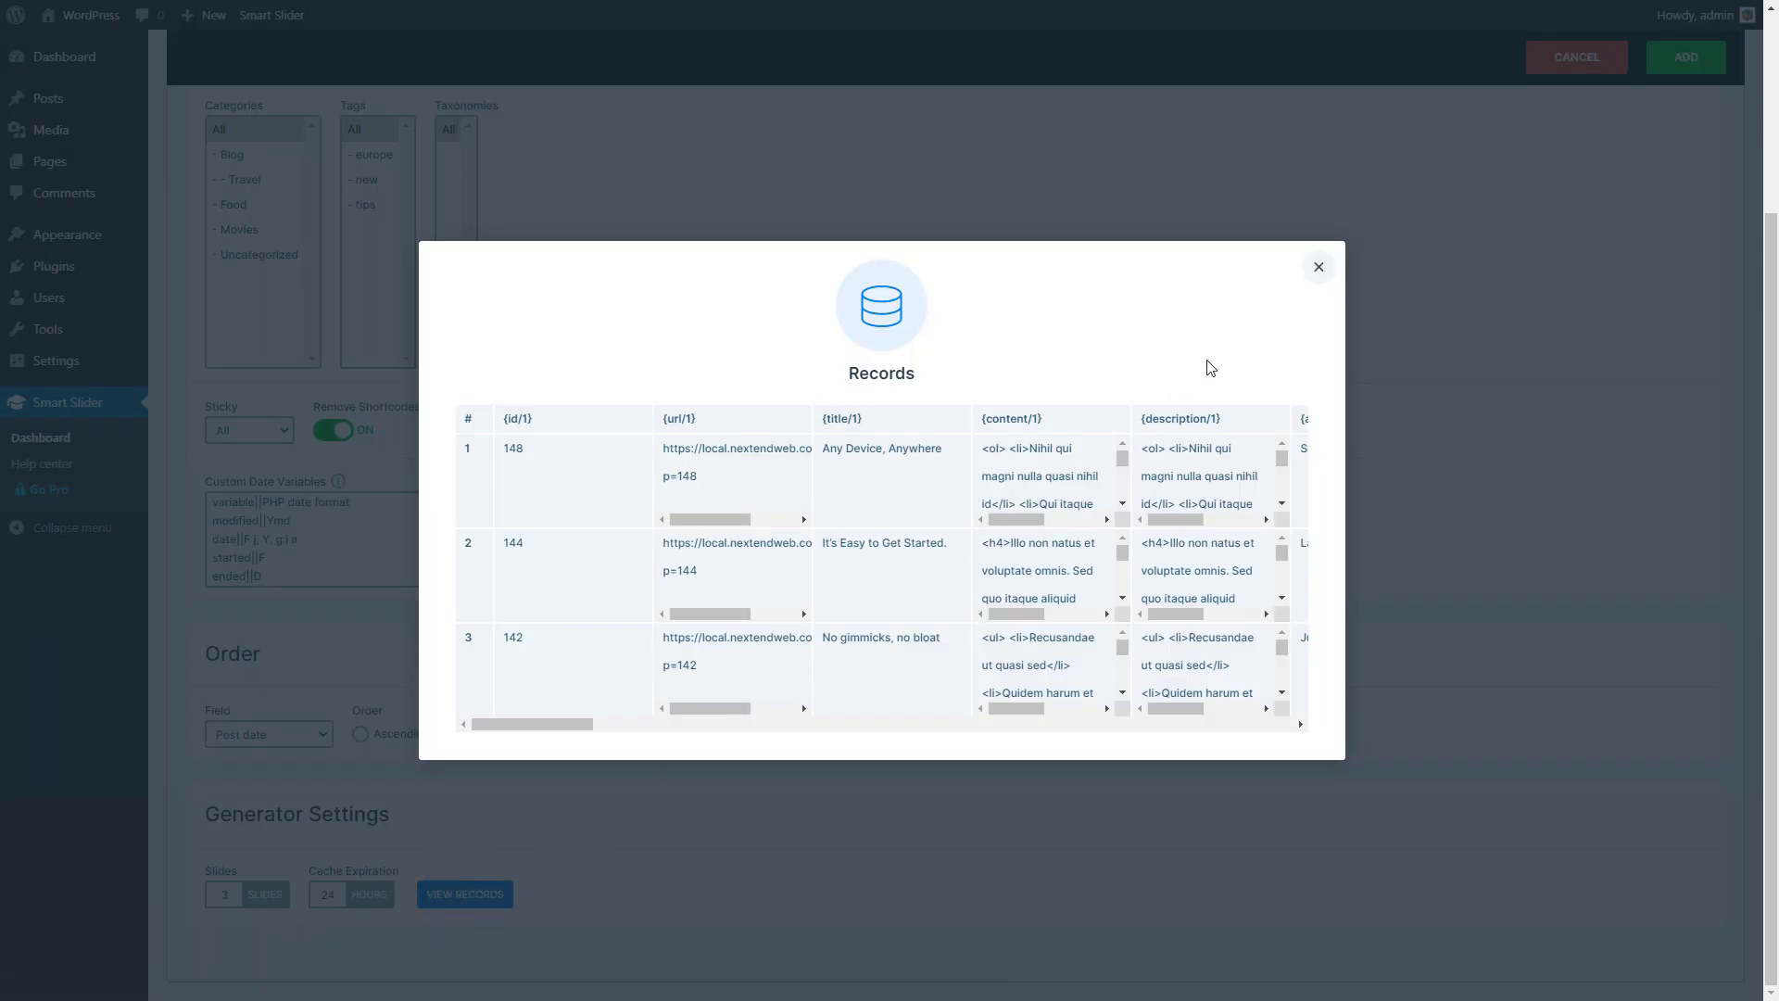
left_click(1319, 269)
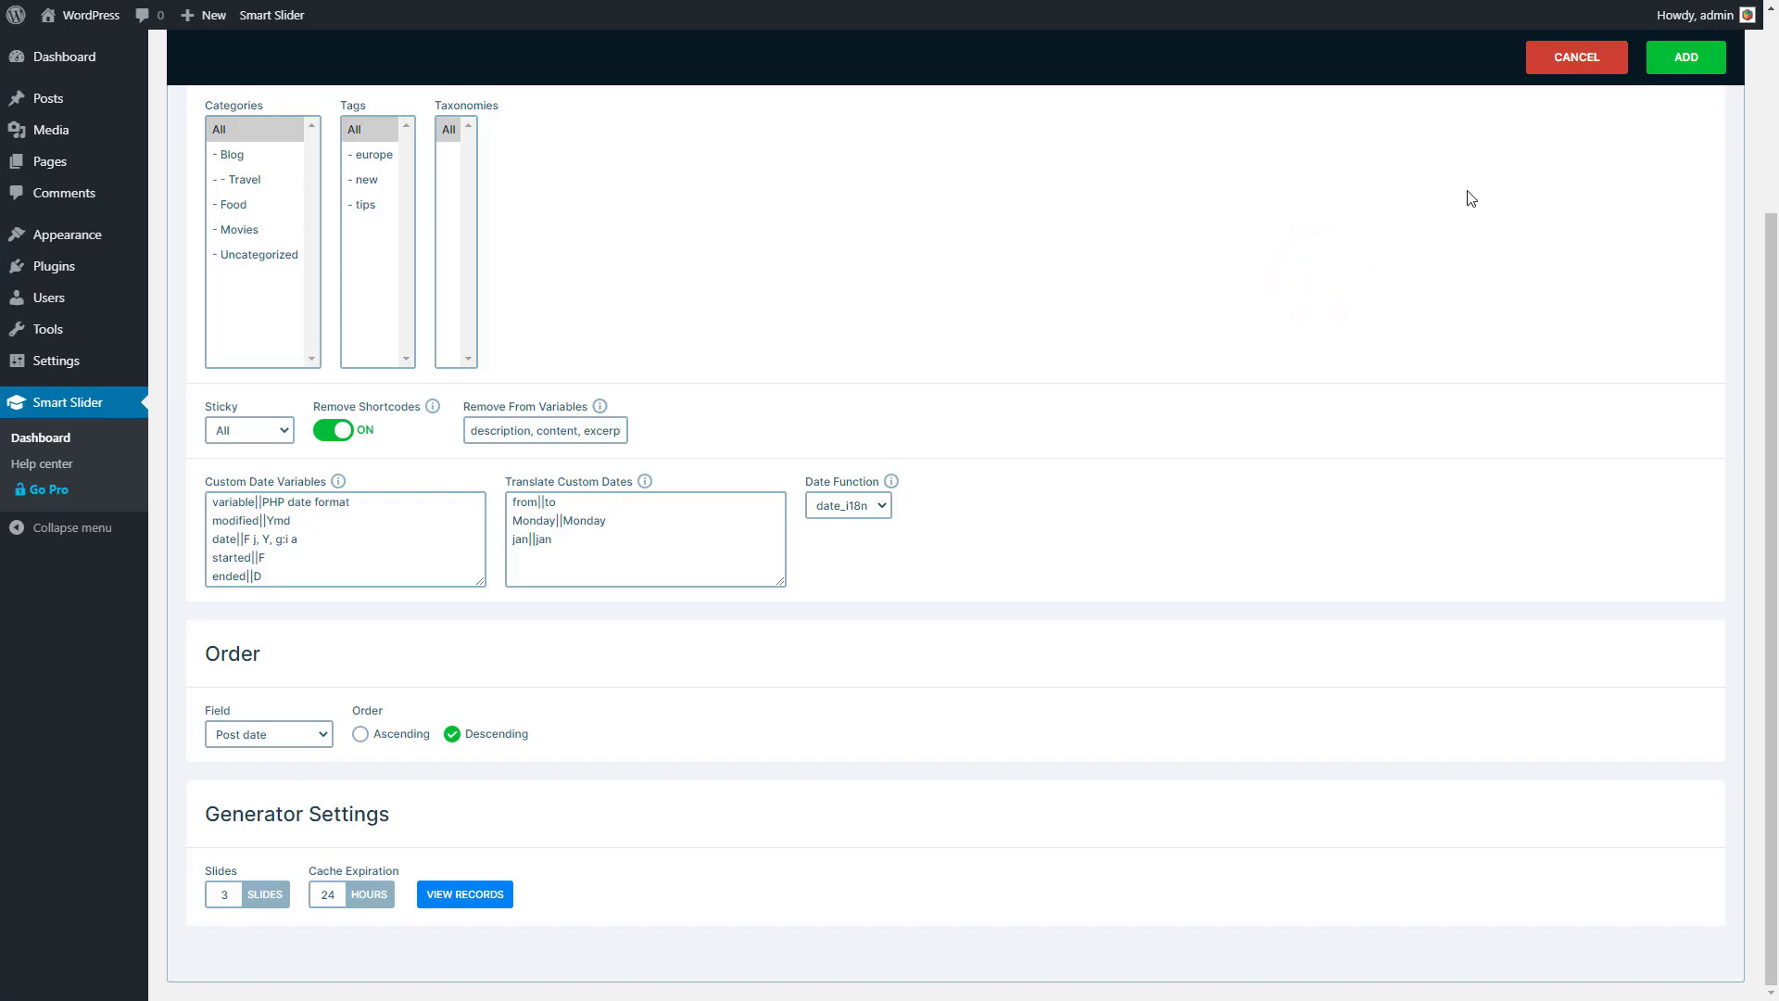
left_click(1687, 59)
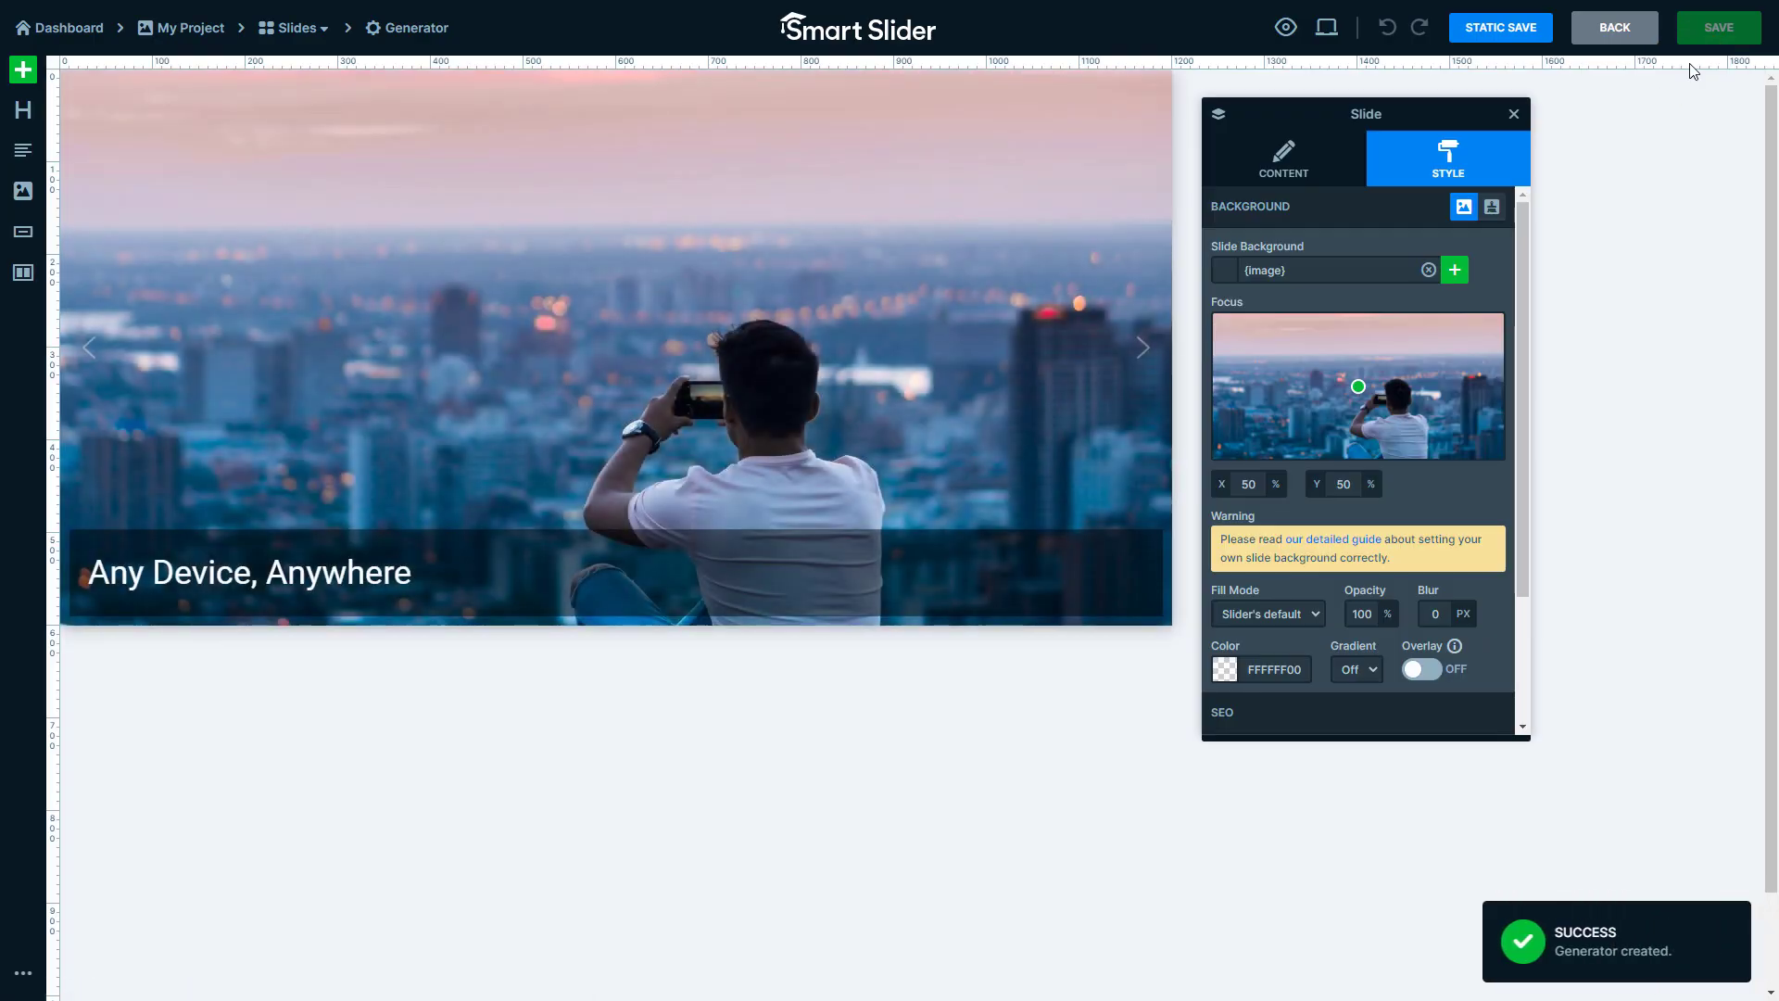
left_click(1285, 30)
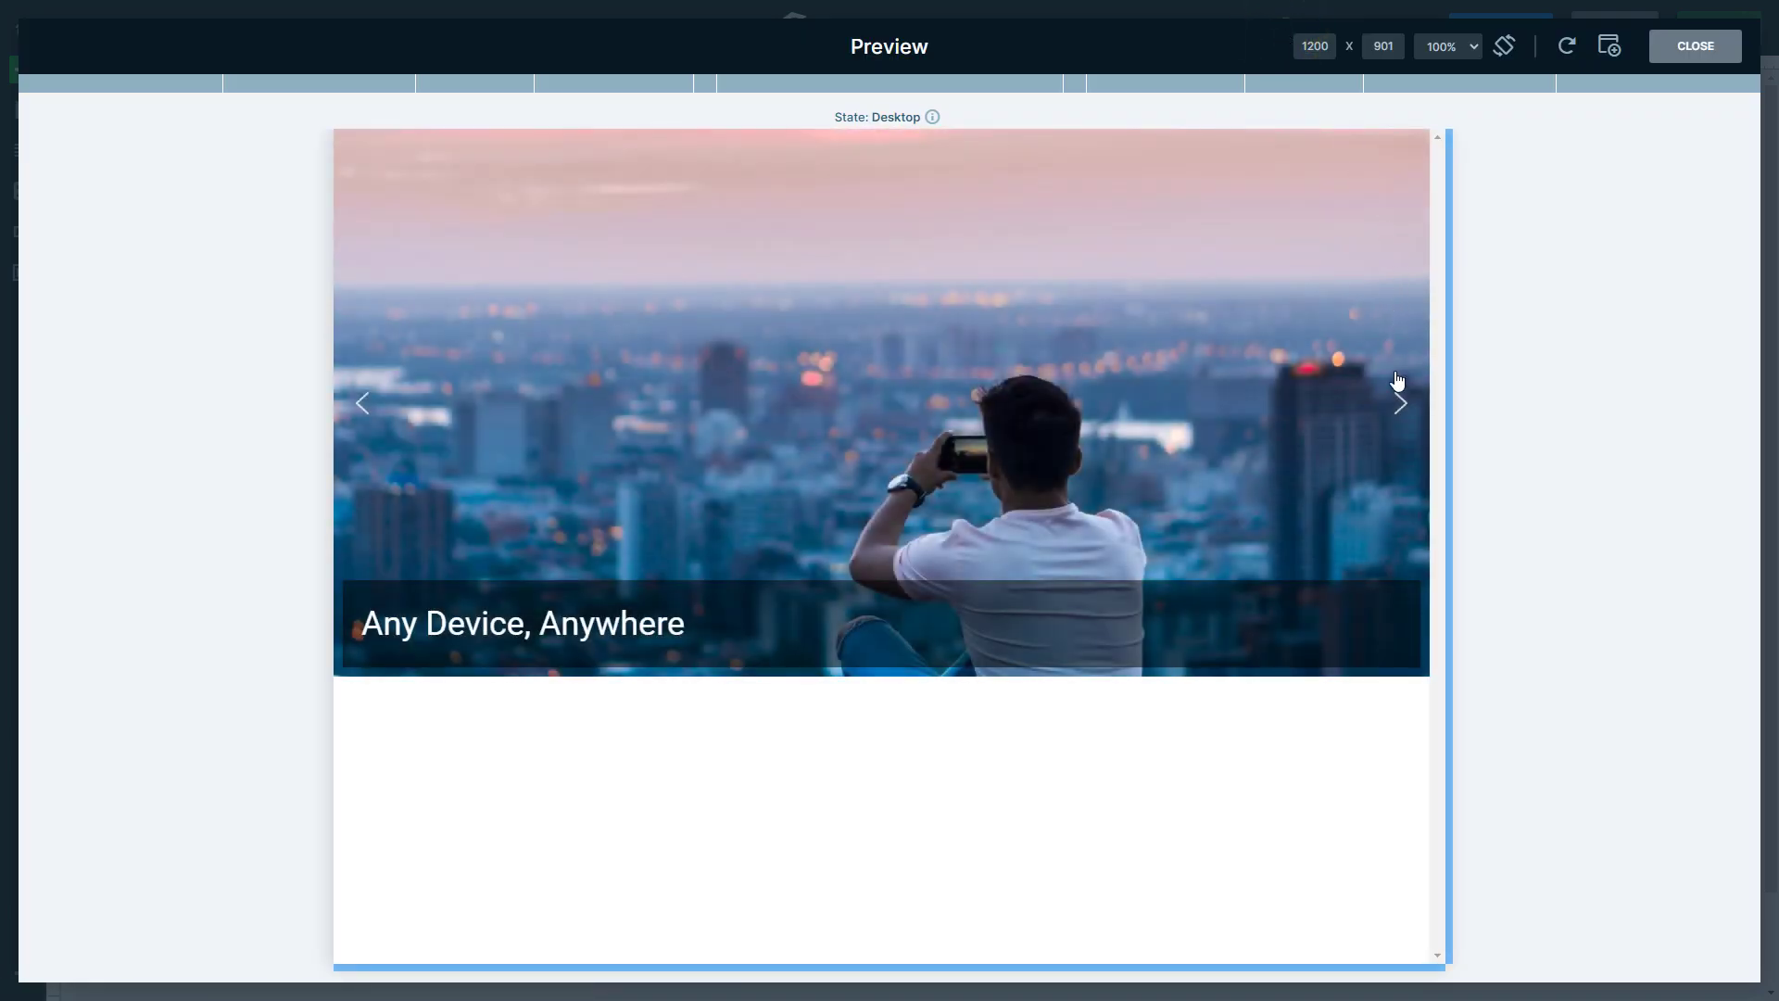
left_click(1400, 410)
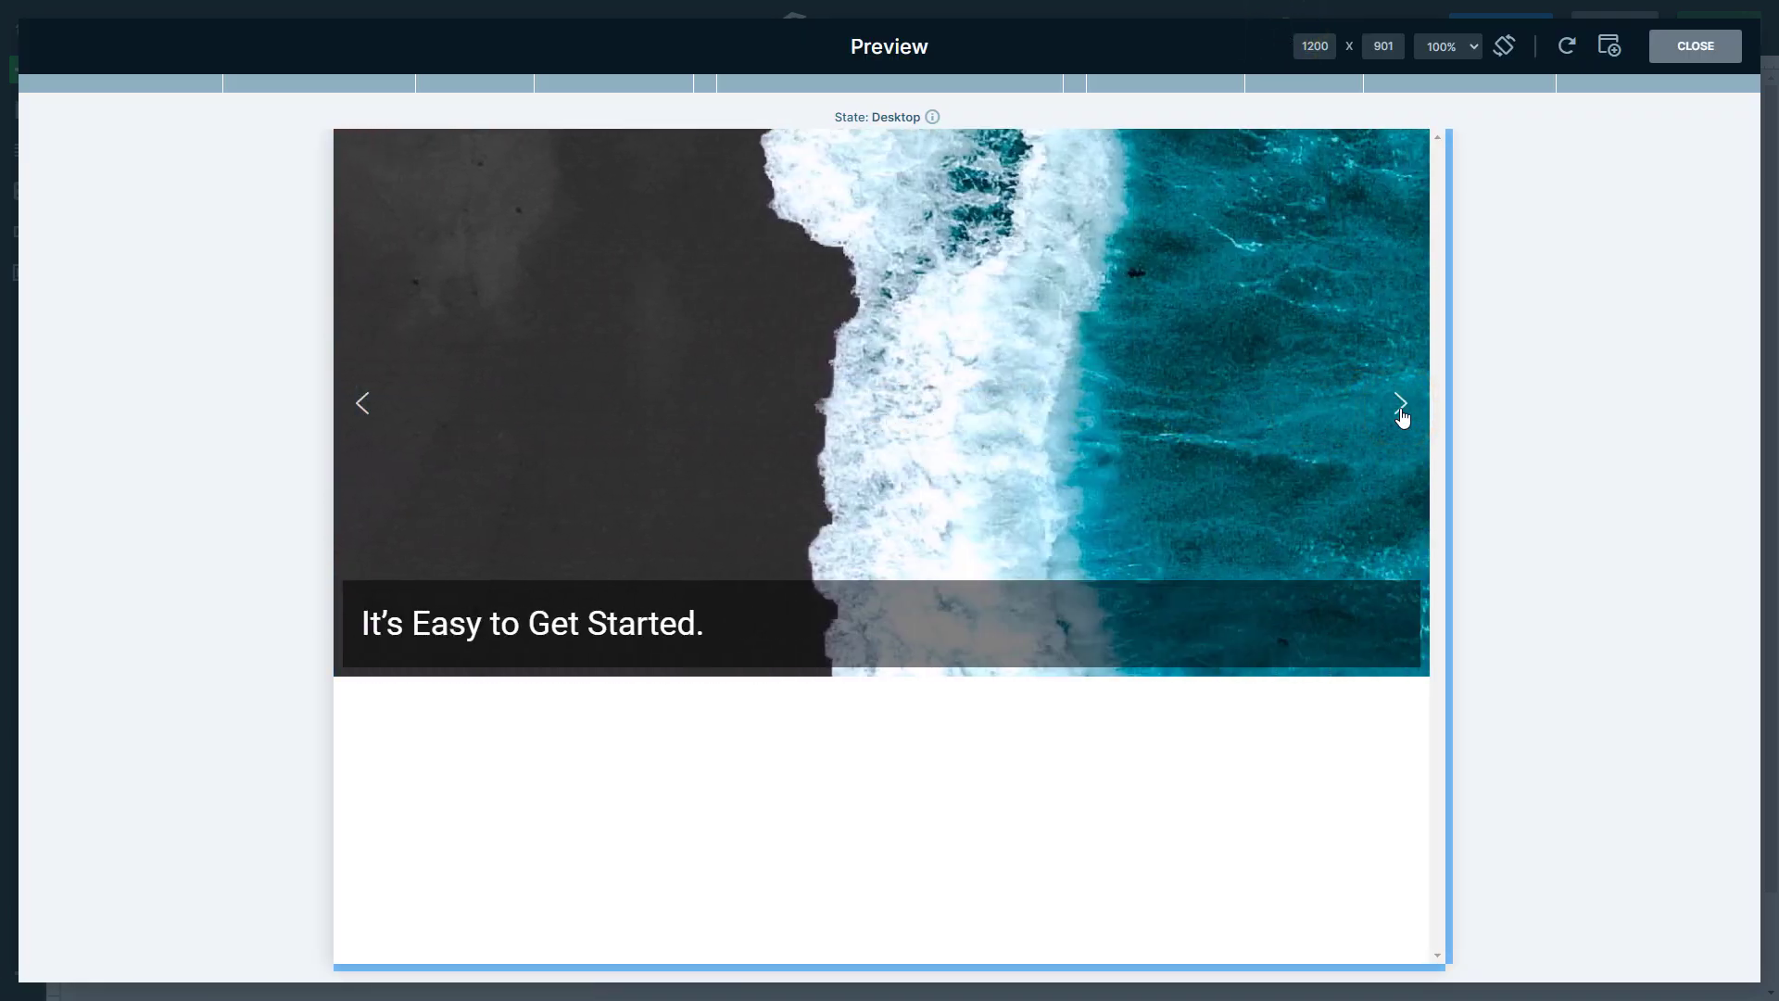
left_click(1401, 413)
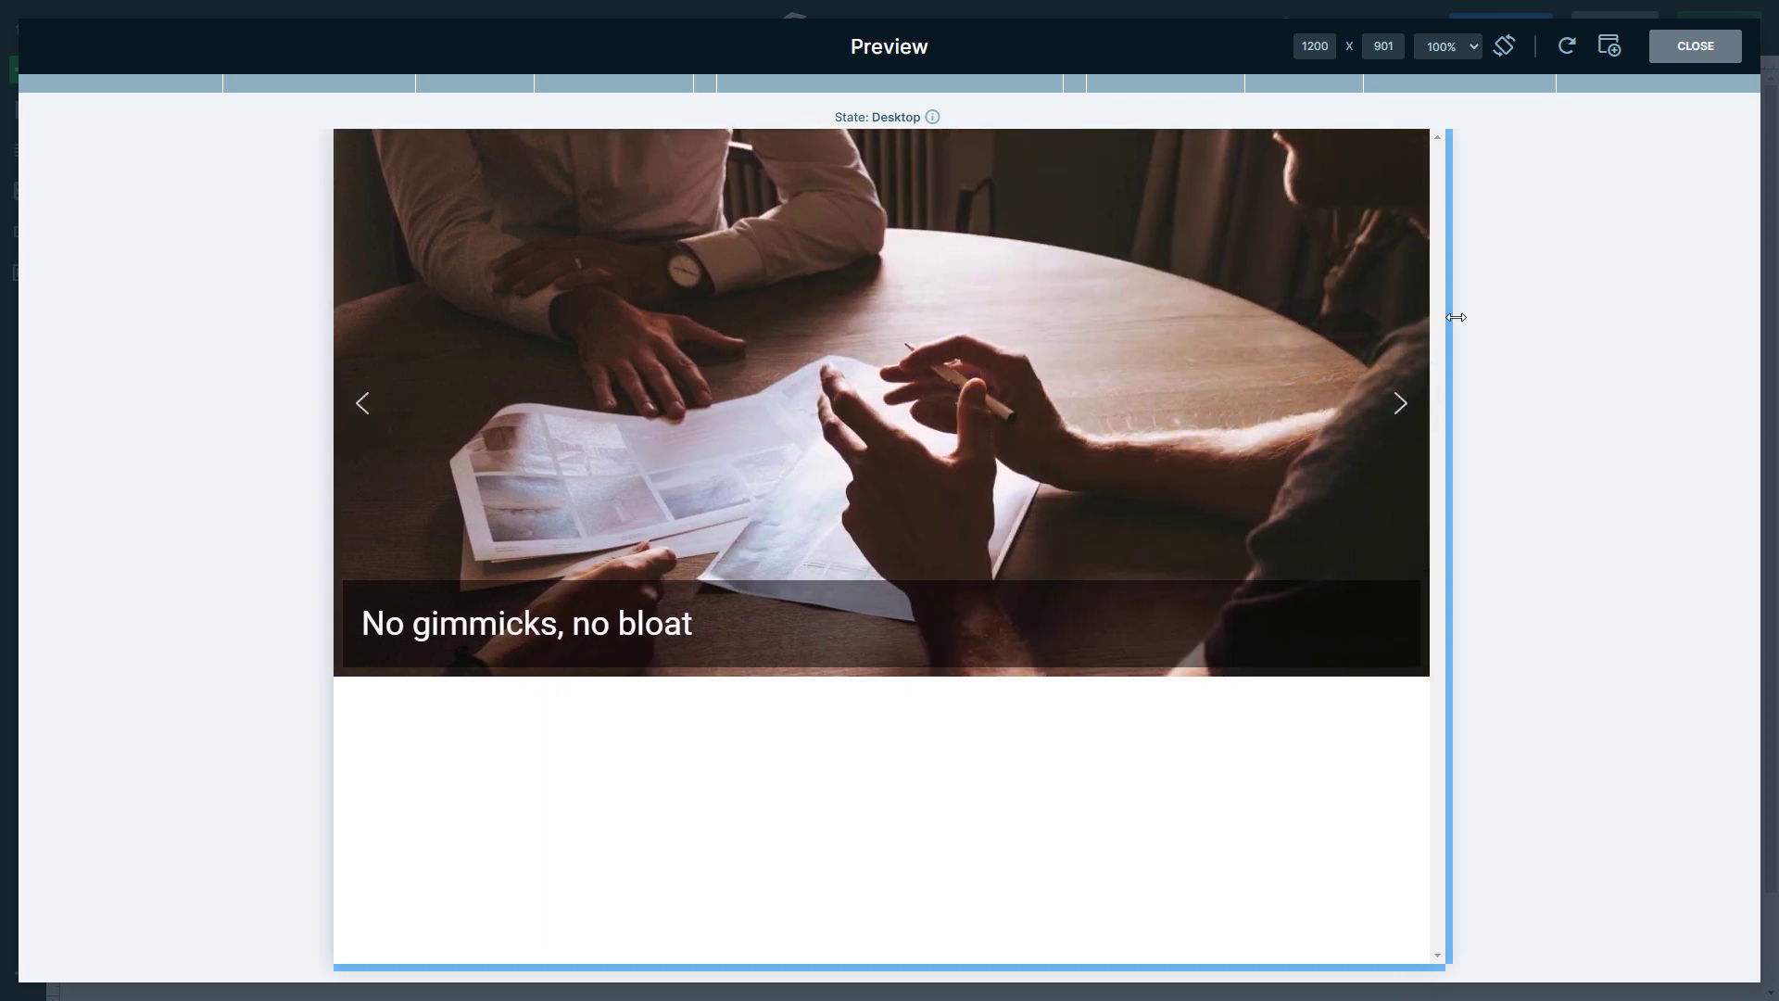
left_click(1694, 48)
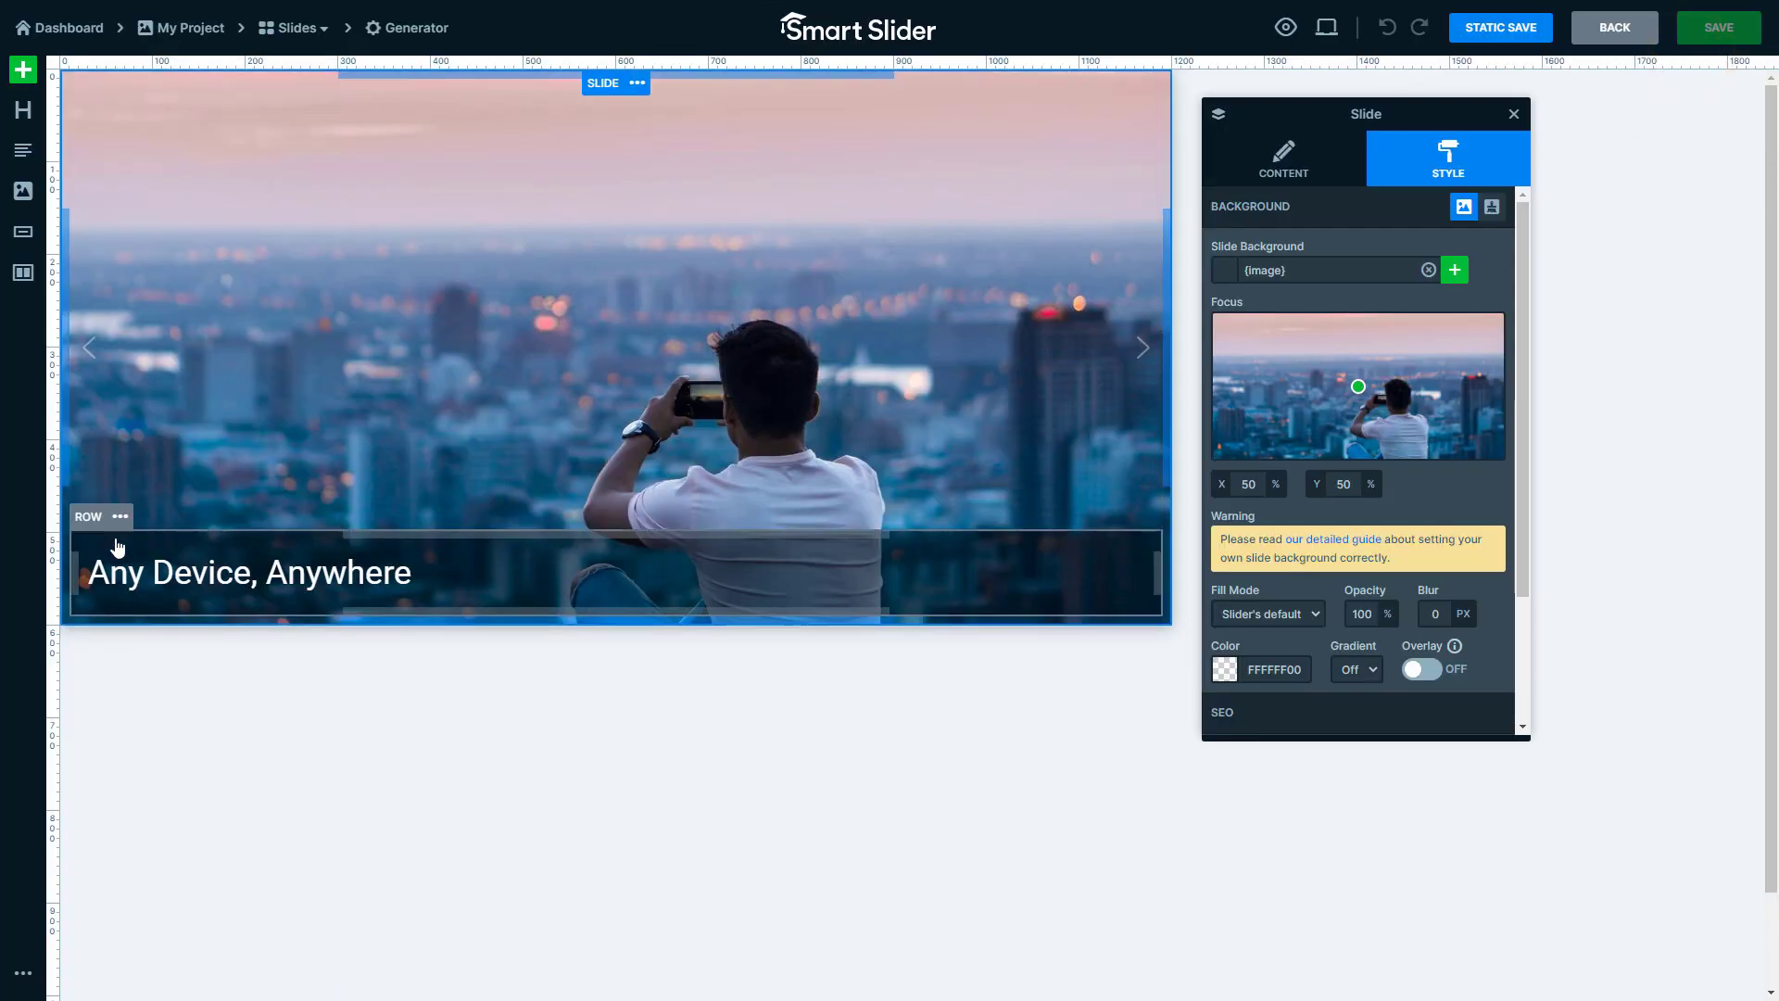
Delete the title row and set the slide background colour to 00000080 with Overlay on
left_click(120, 519)
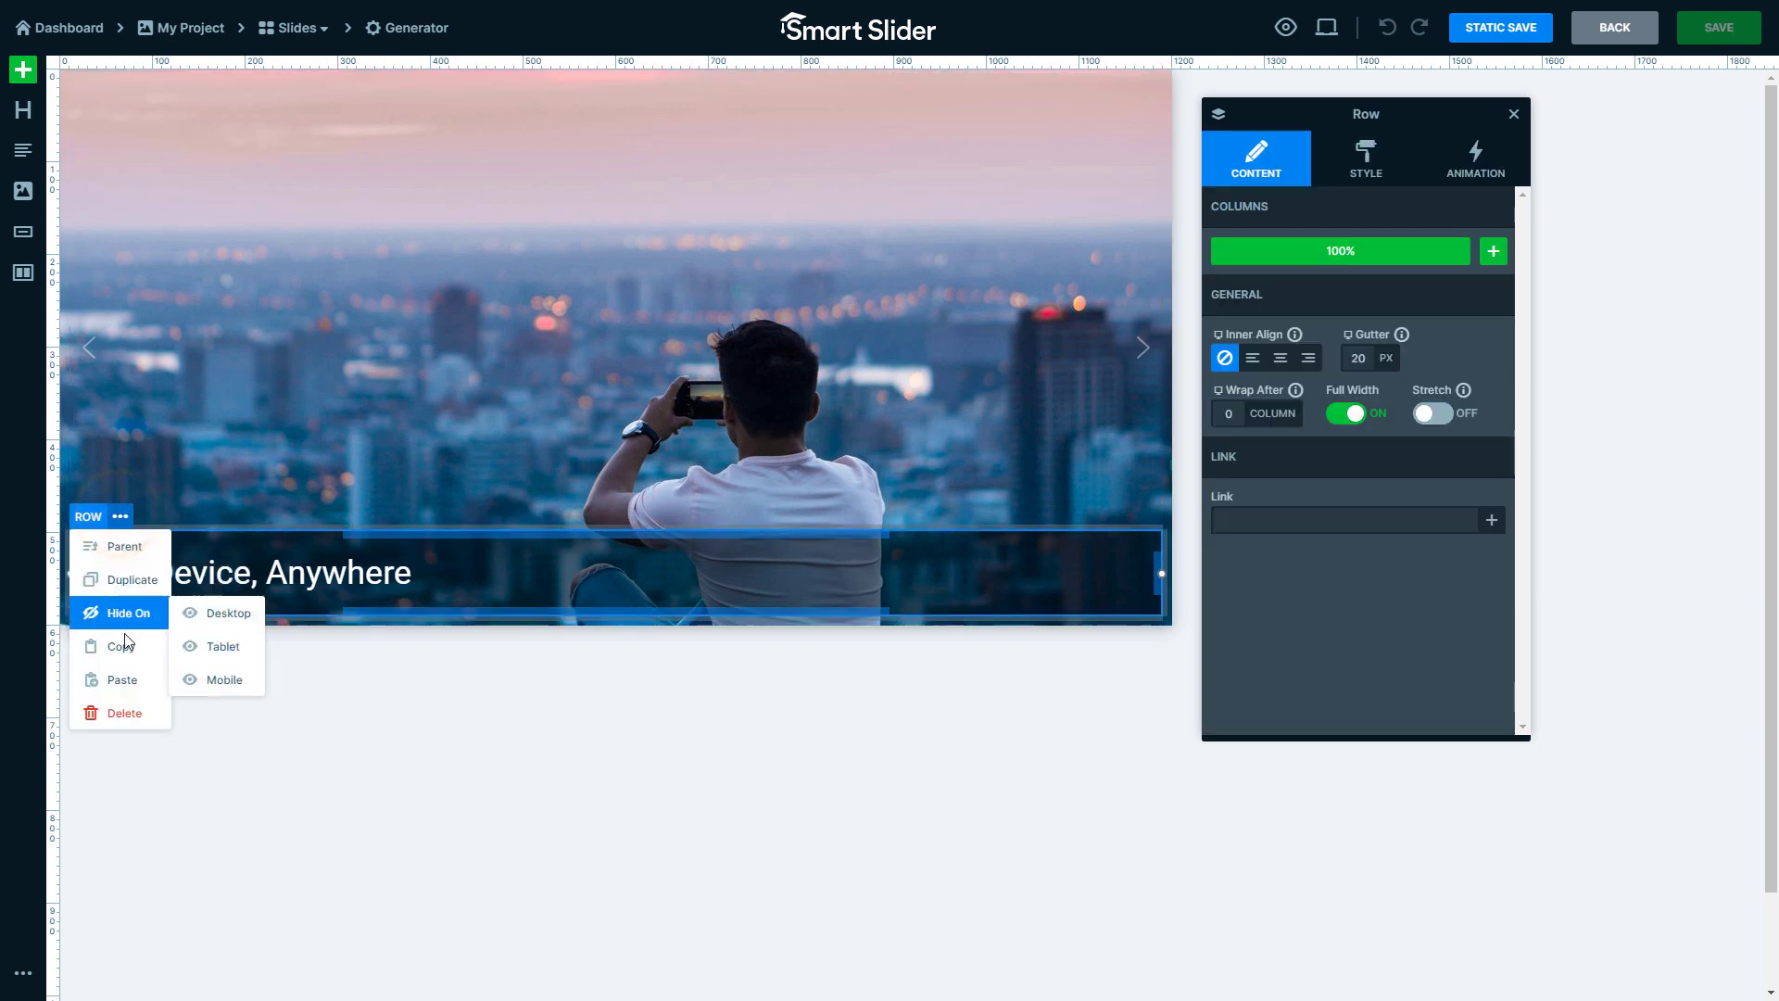
left_click(132, 733)
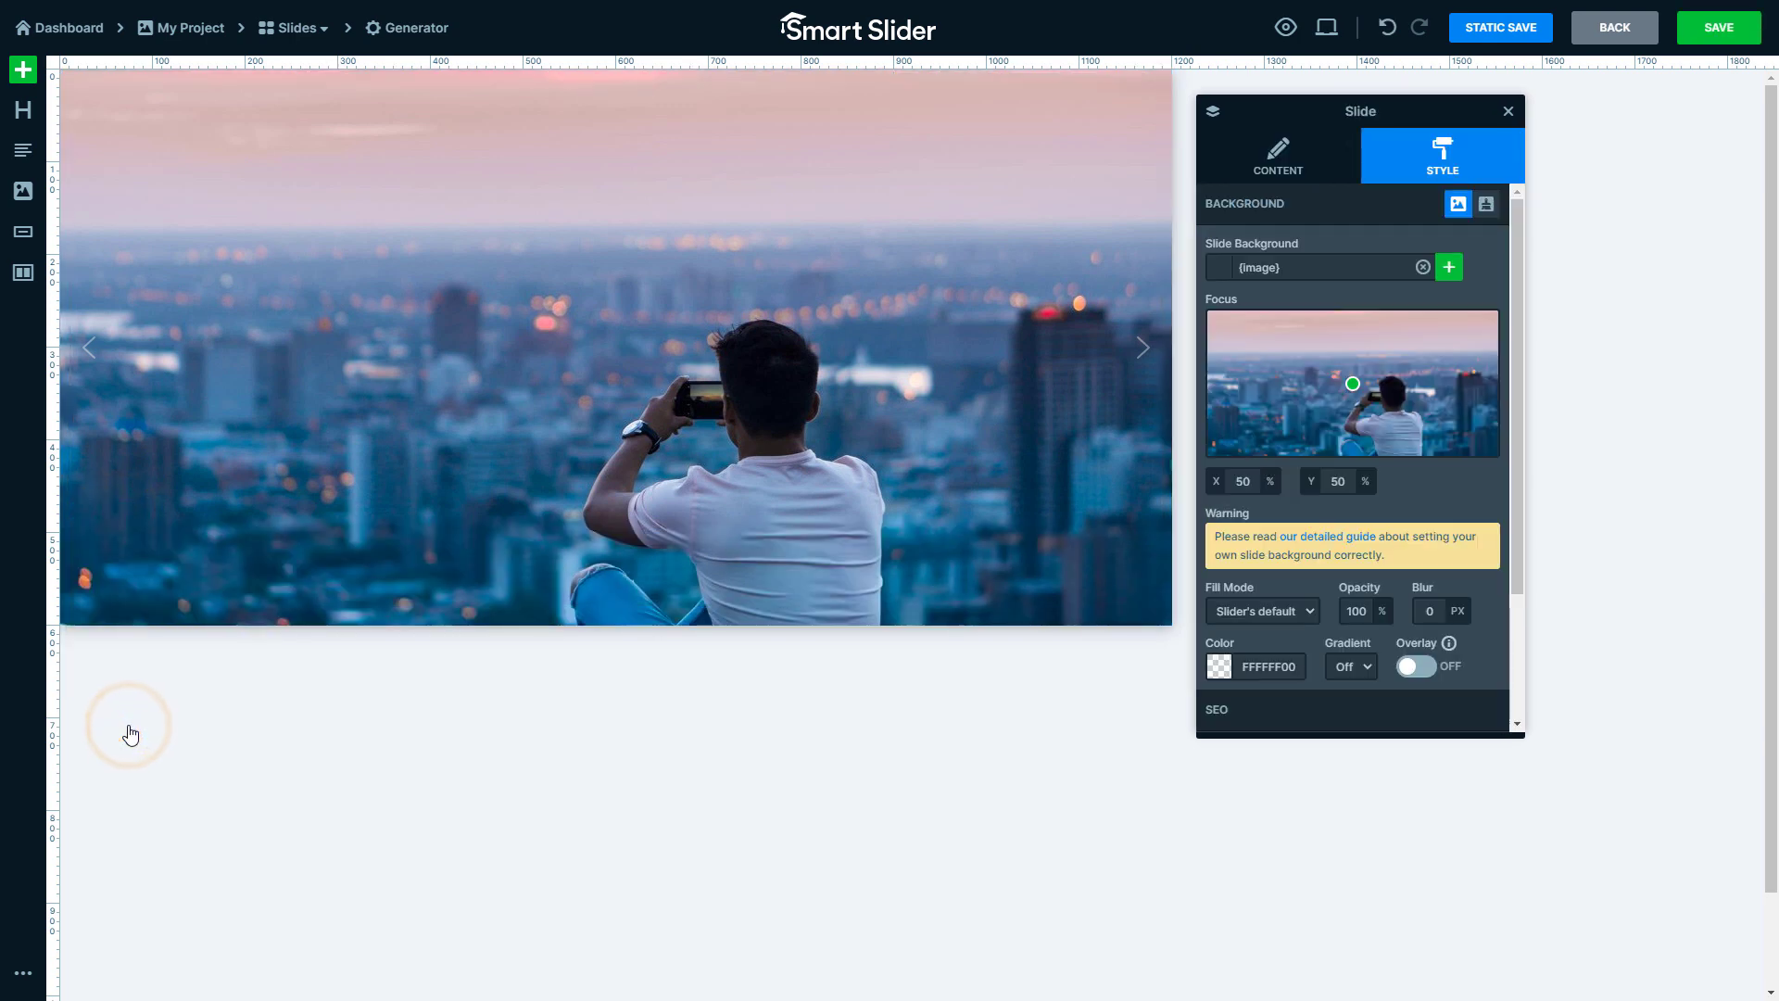
left_click(1218, 669)
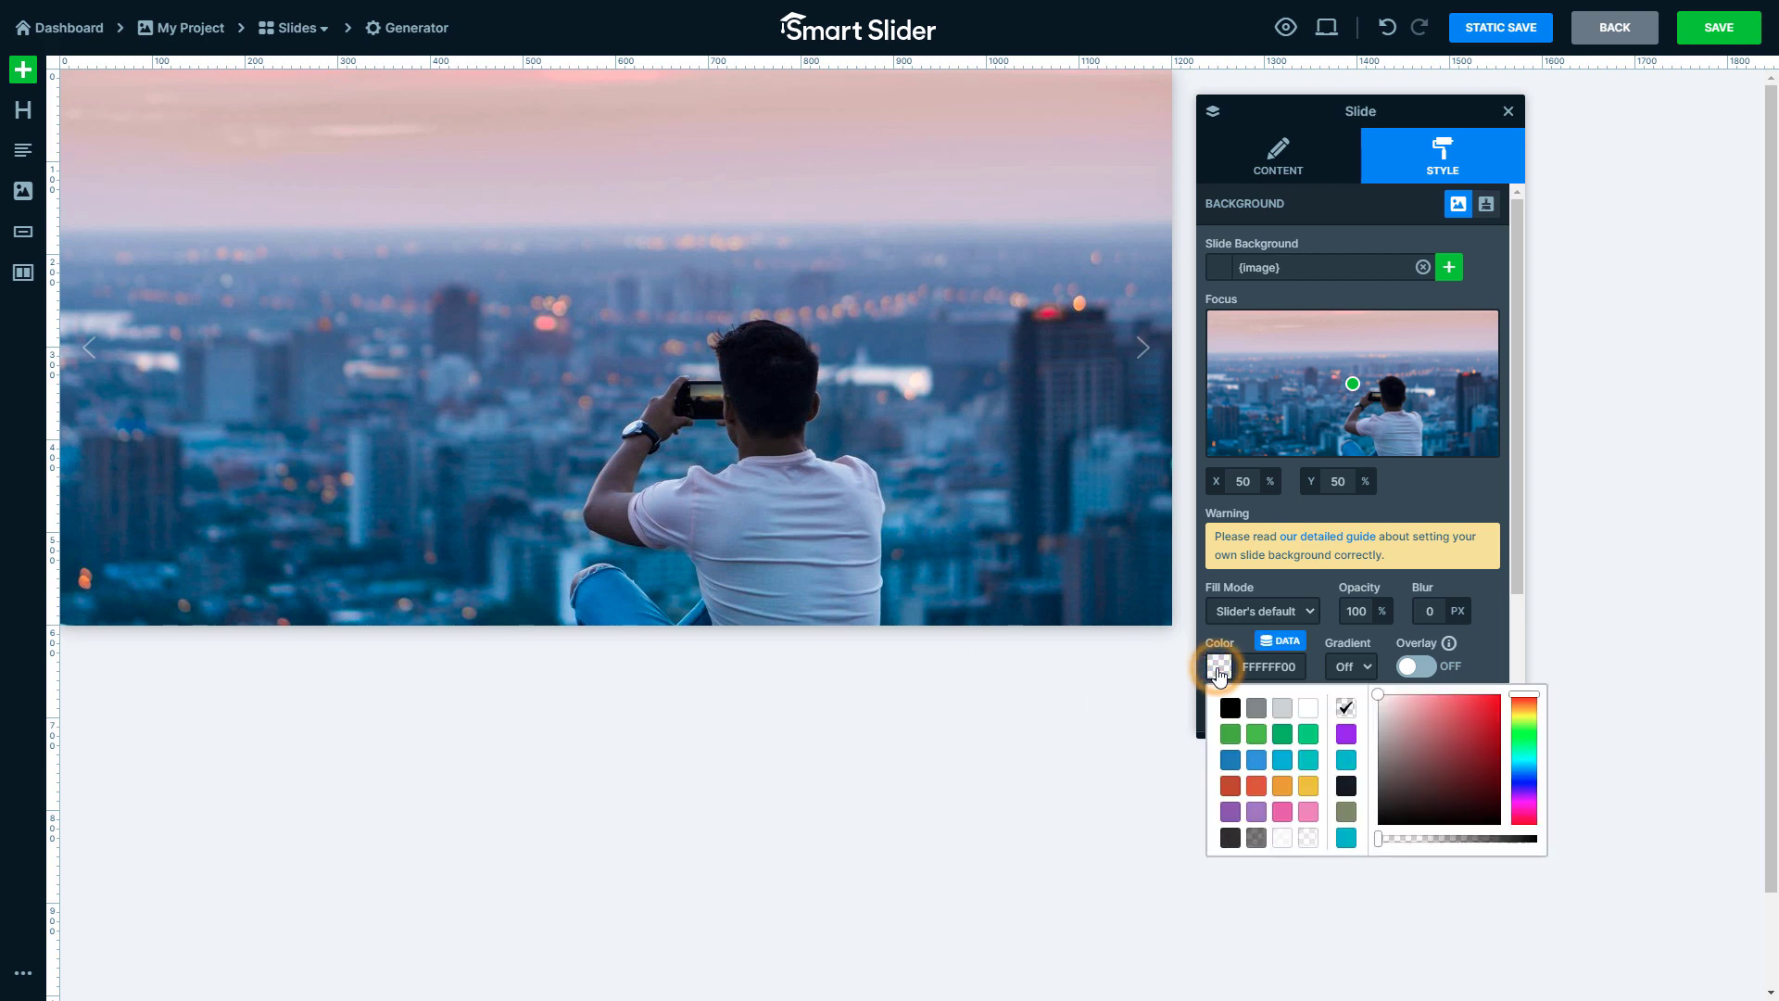
left_click(1256, 837)
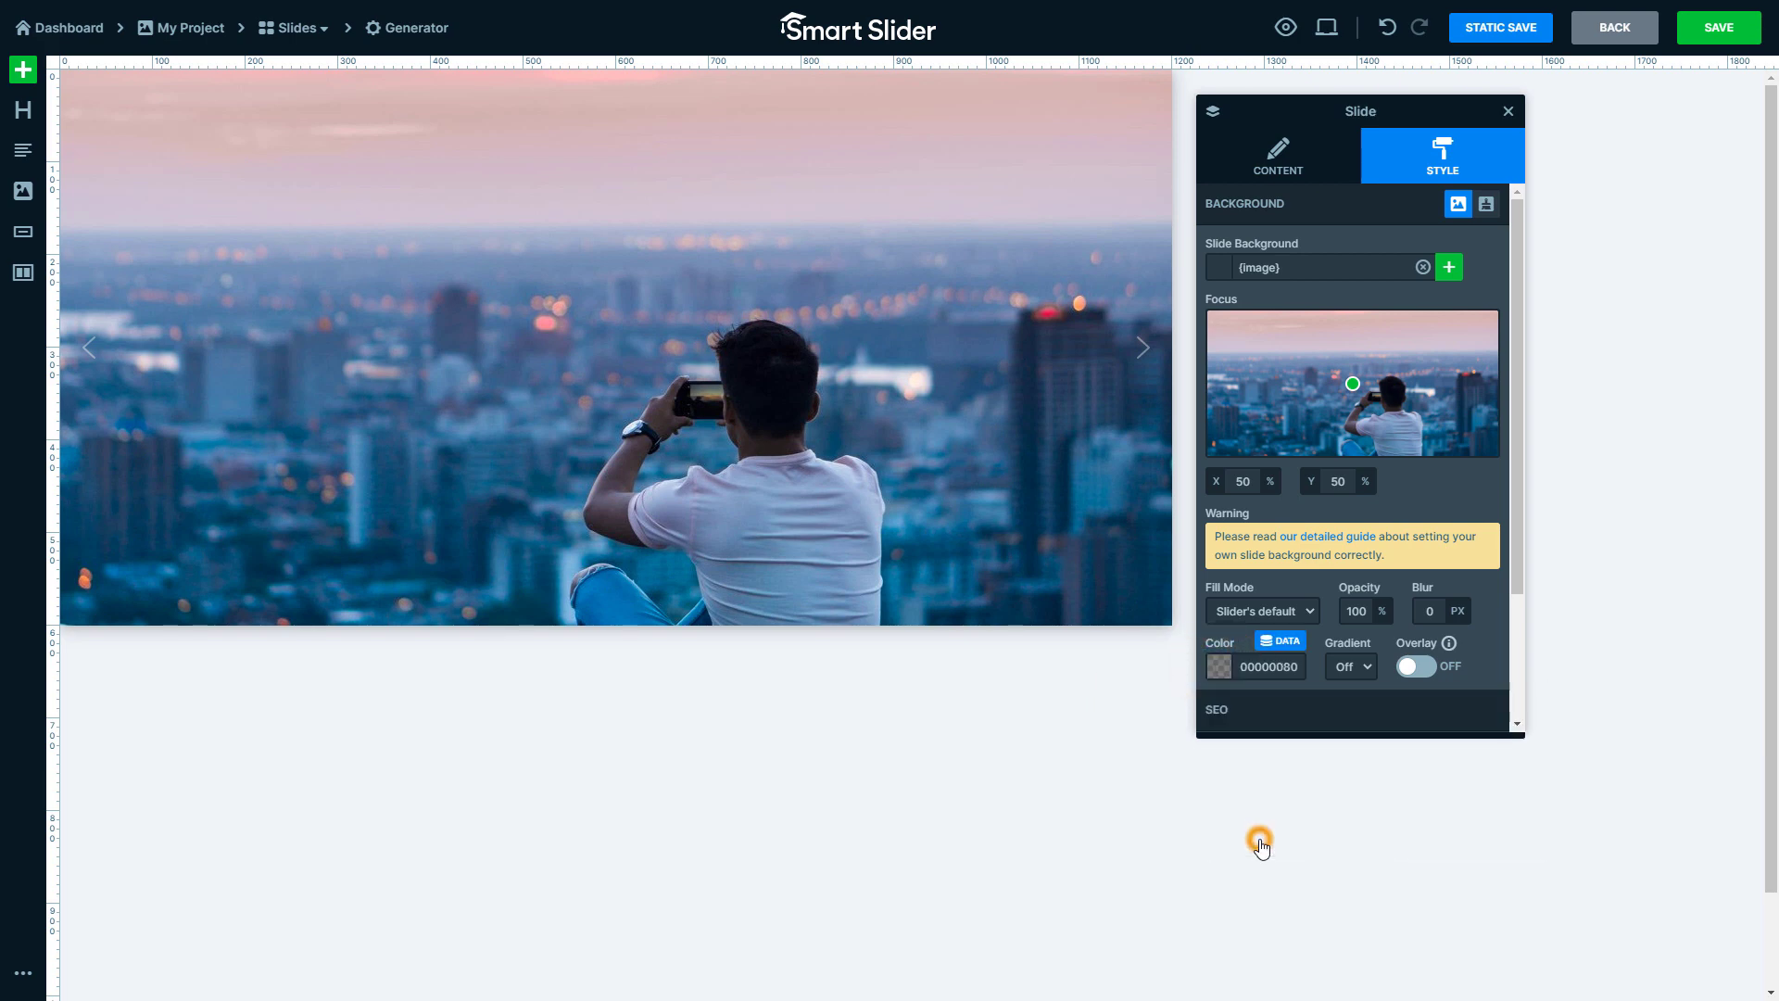
left_click(1418, 668)
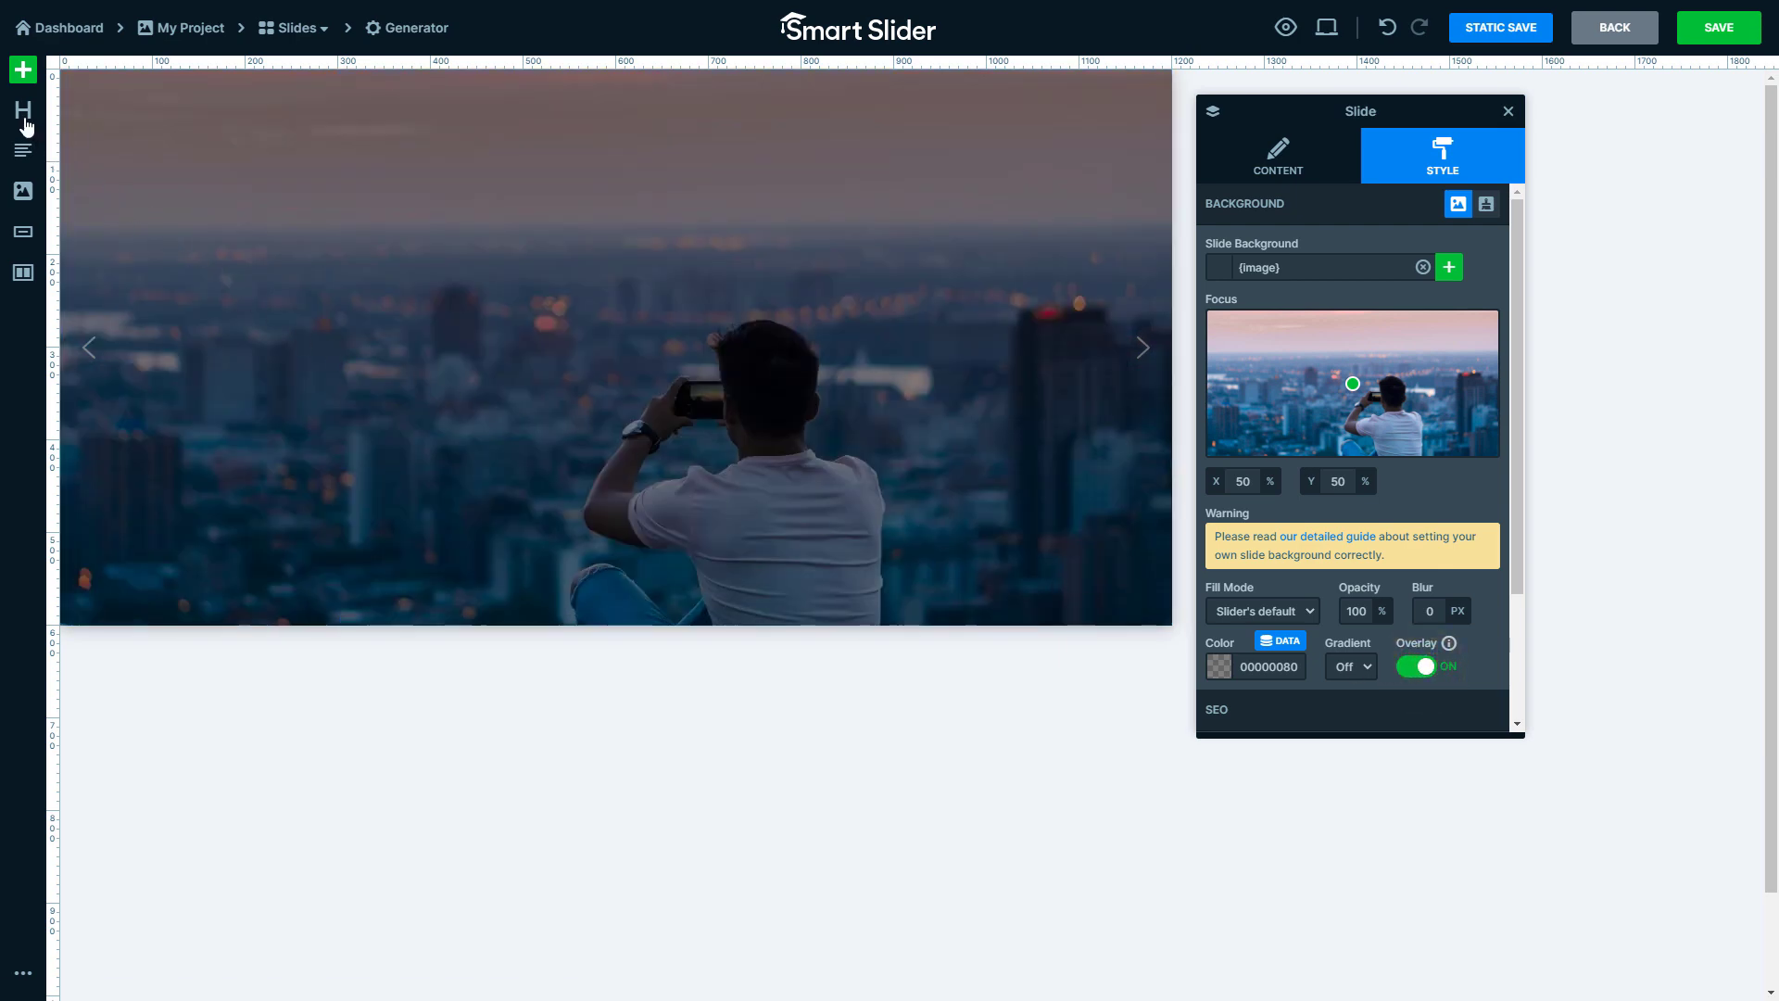
Add a Heading layer whose text is the {title/1} variable, showing 'Any Device, Anywhere'
left_click_drag(23, 111, 624, 425)
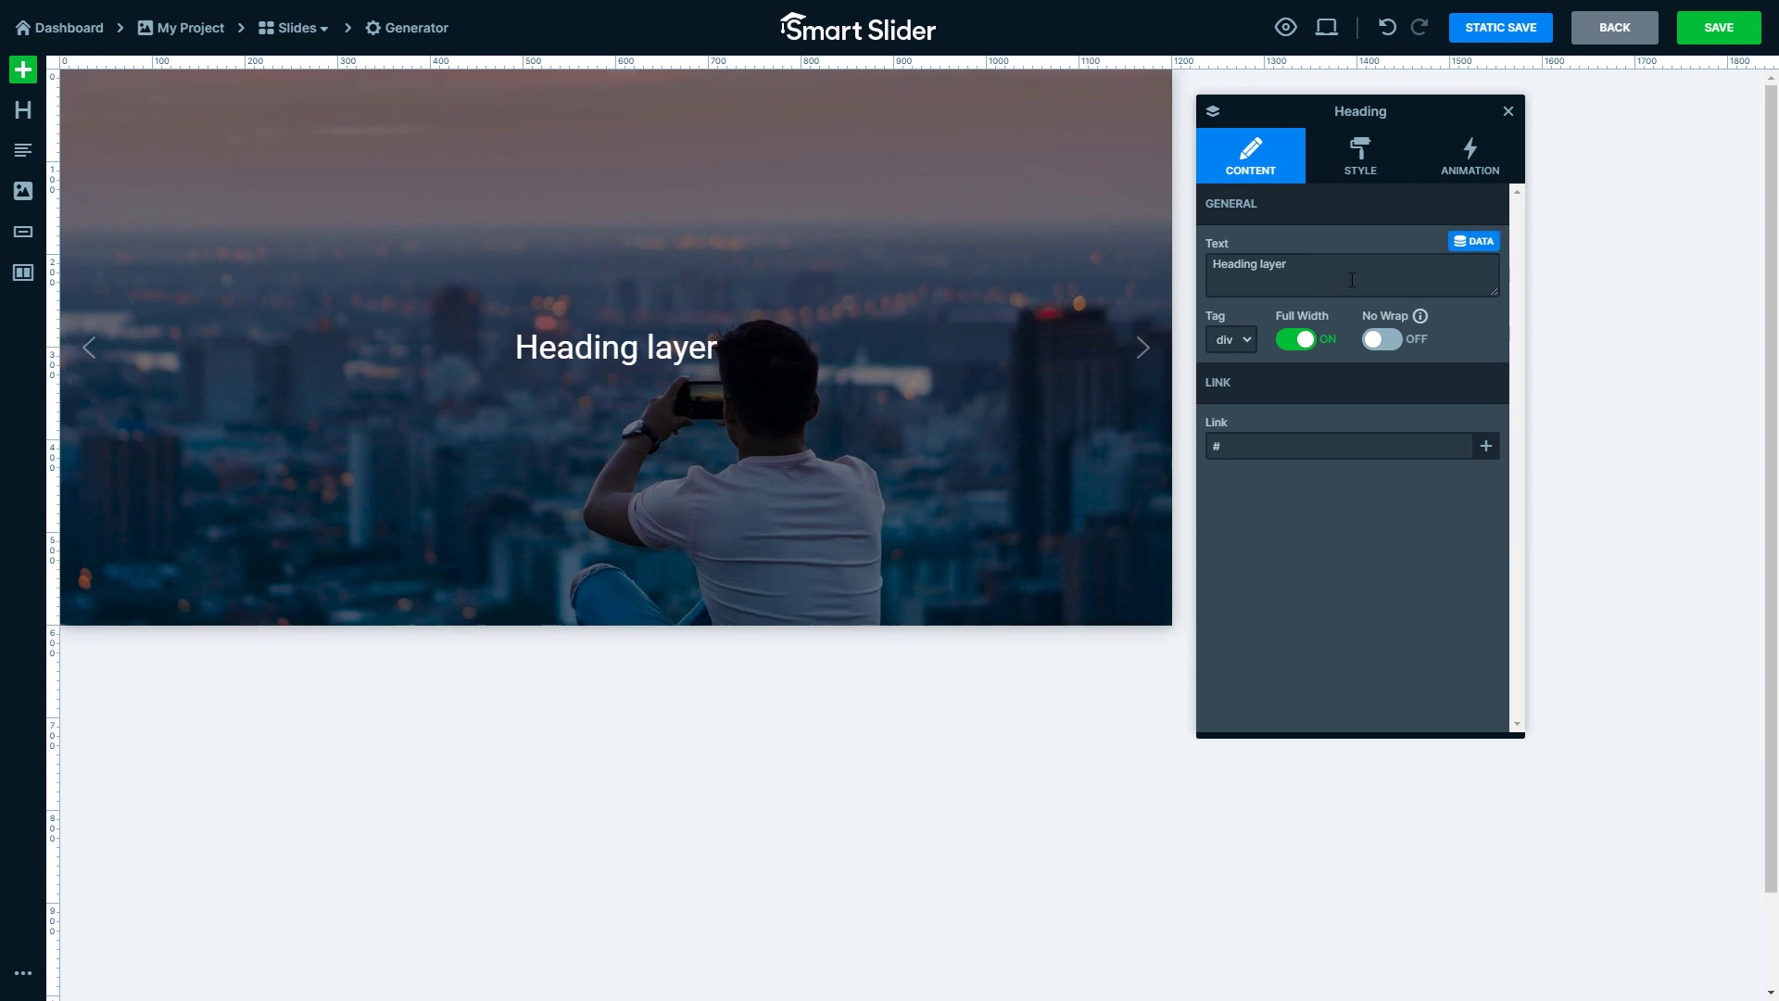
left_click(1474, 257)
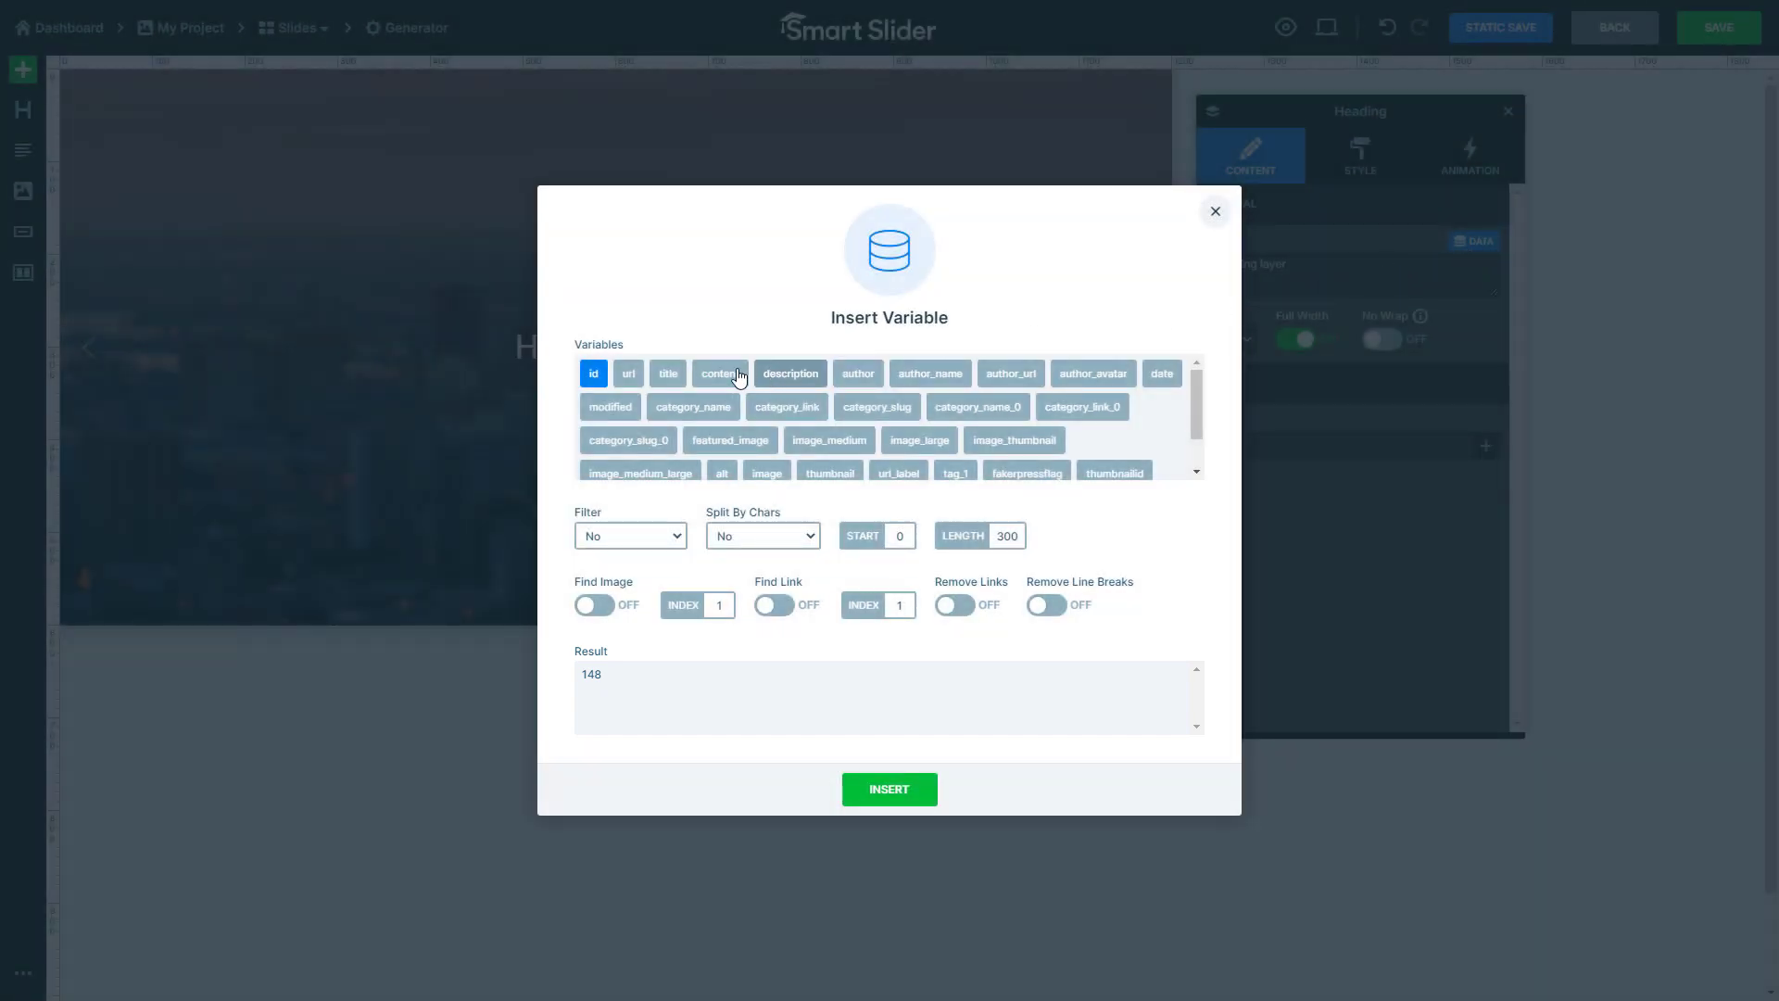
left_click(668, 374)
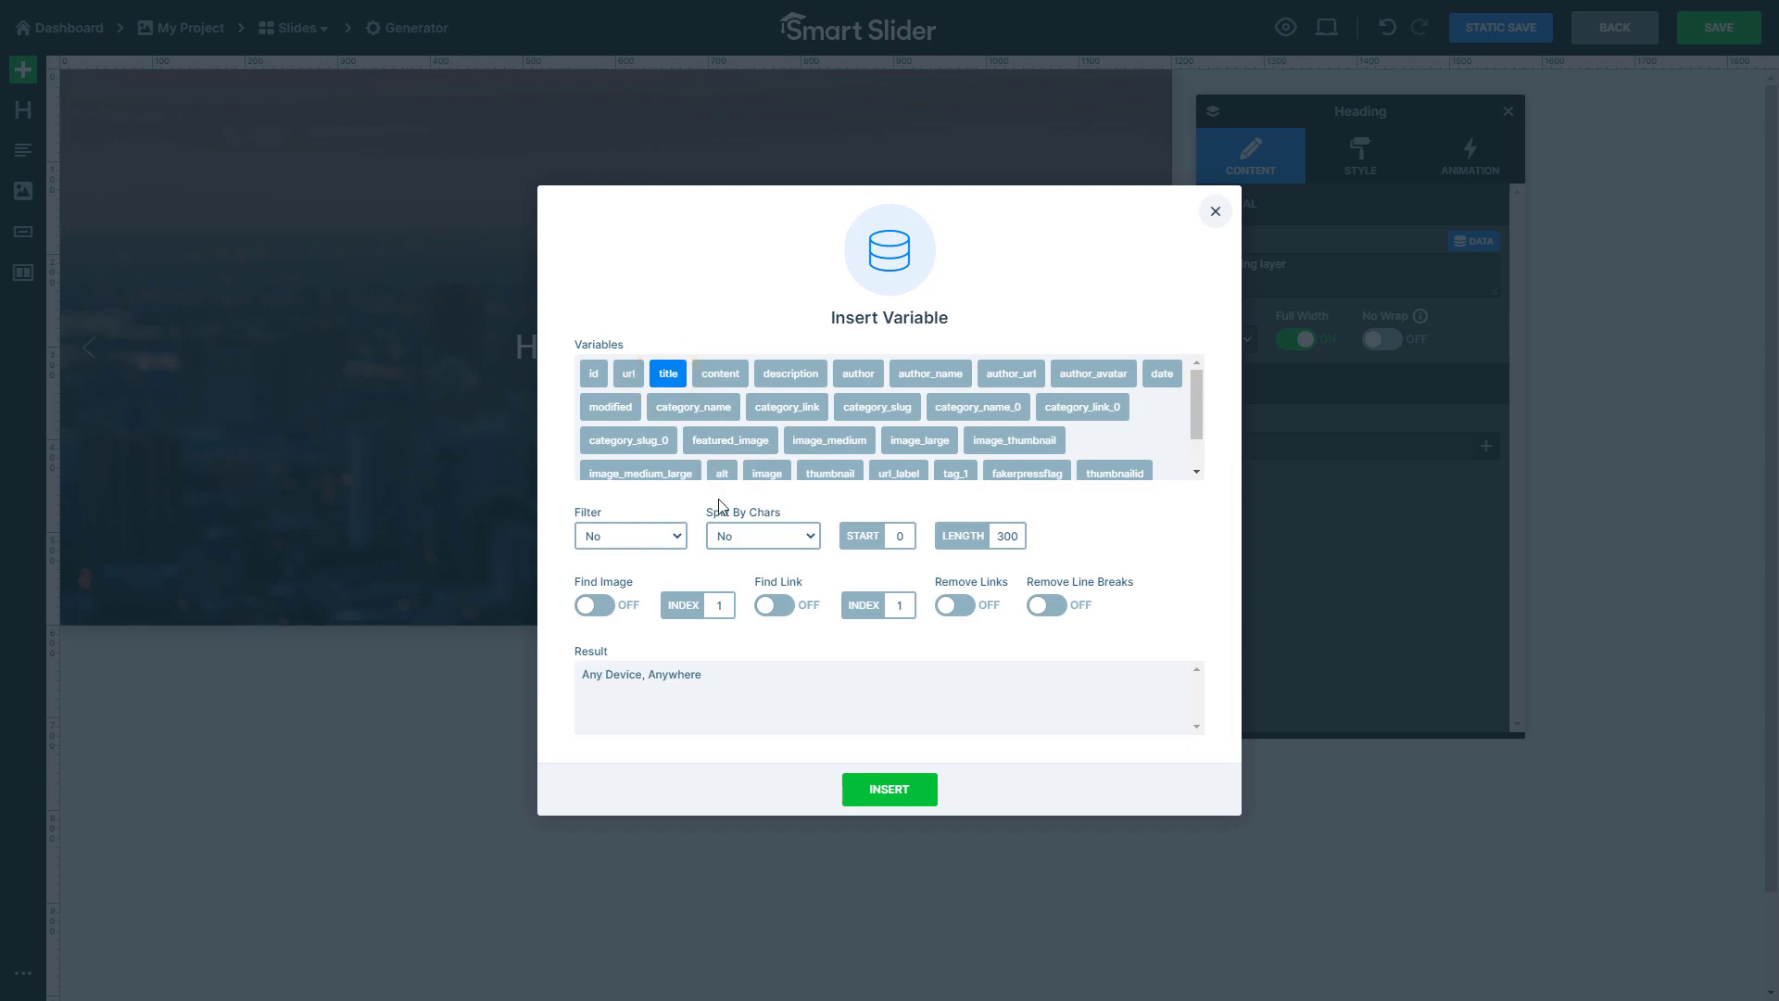
left_click(883, 789)
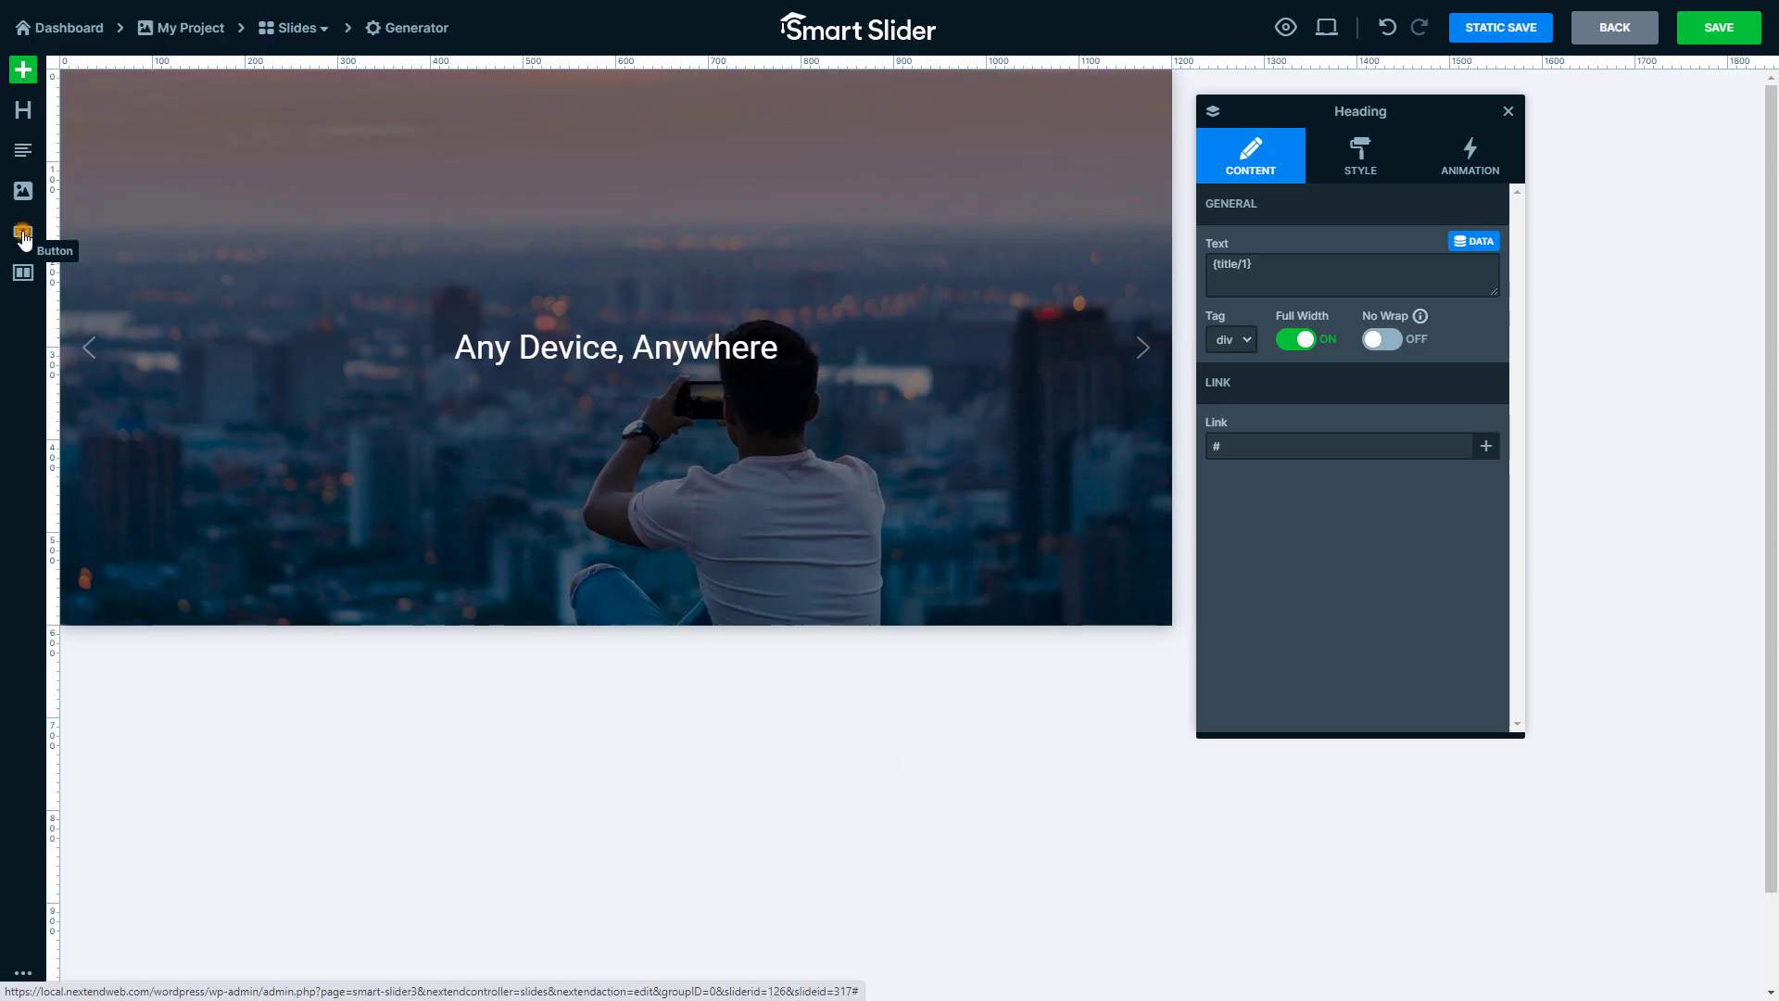
Add a button above the heading labelled {category_name/1} ('Blog') and linked to {category_link/1}
left_click_drag(23, 231, 567, 331)
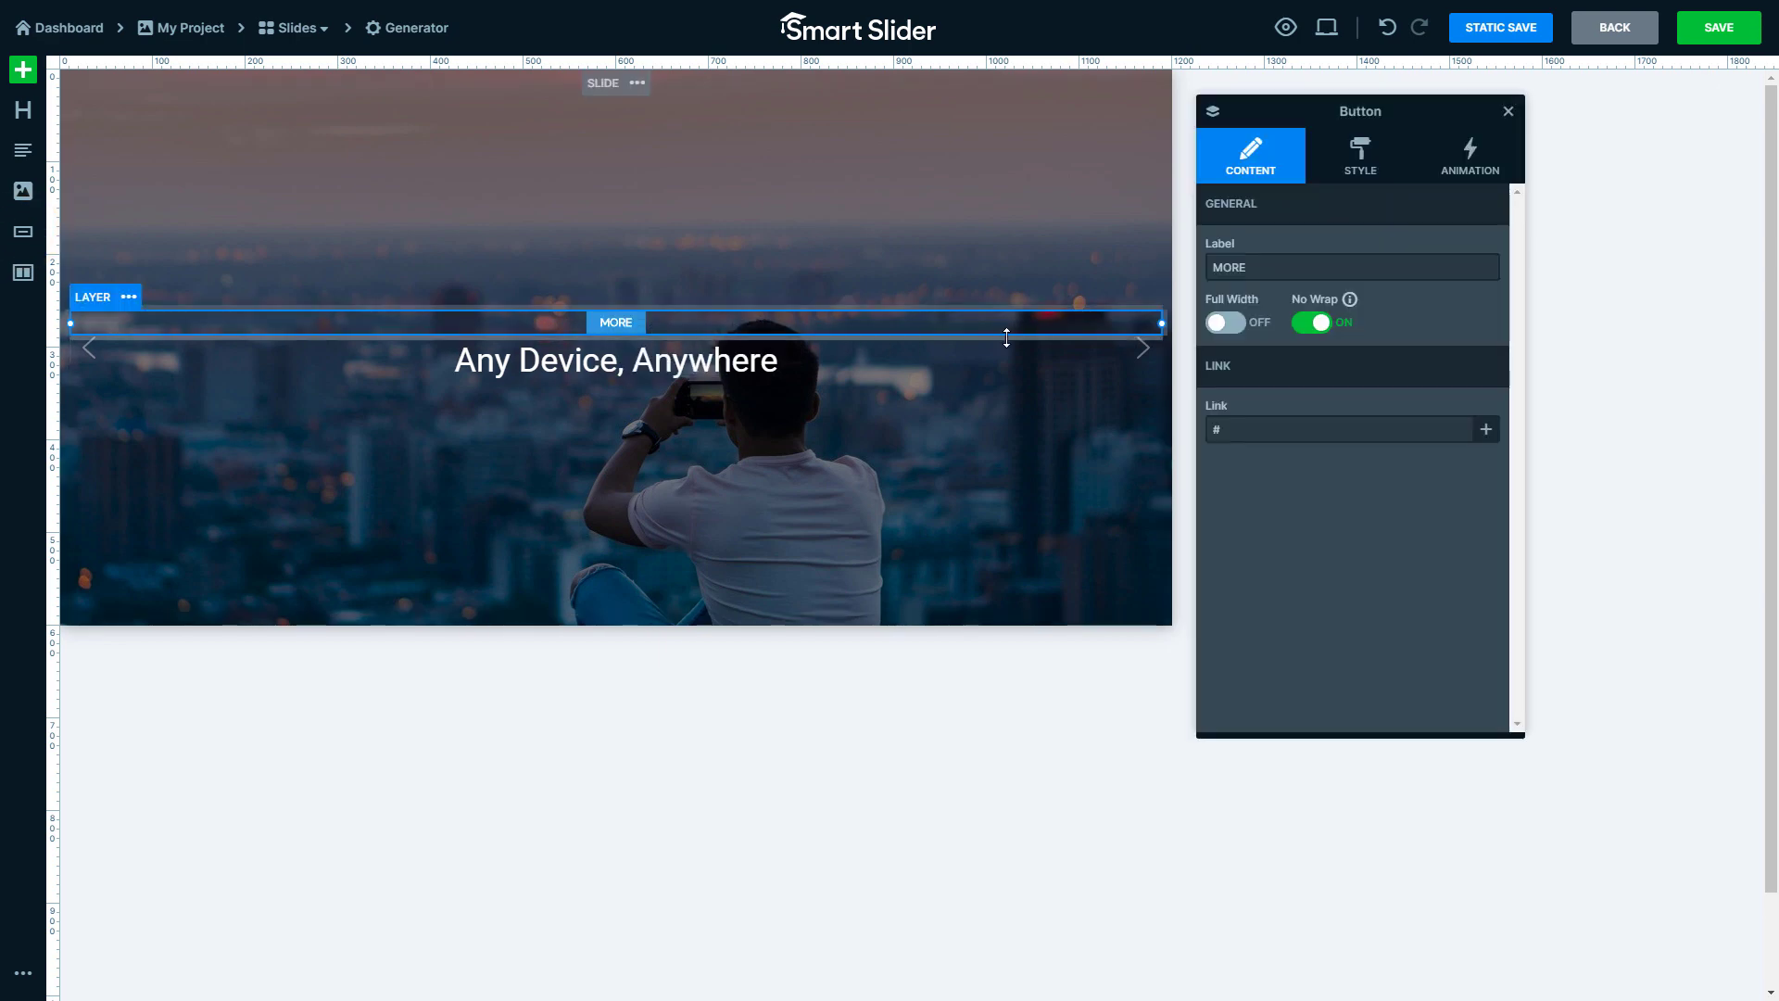
mouse_move(1426, 269)
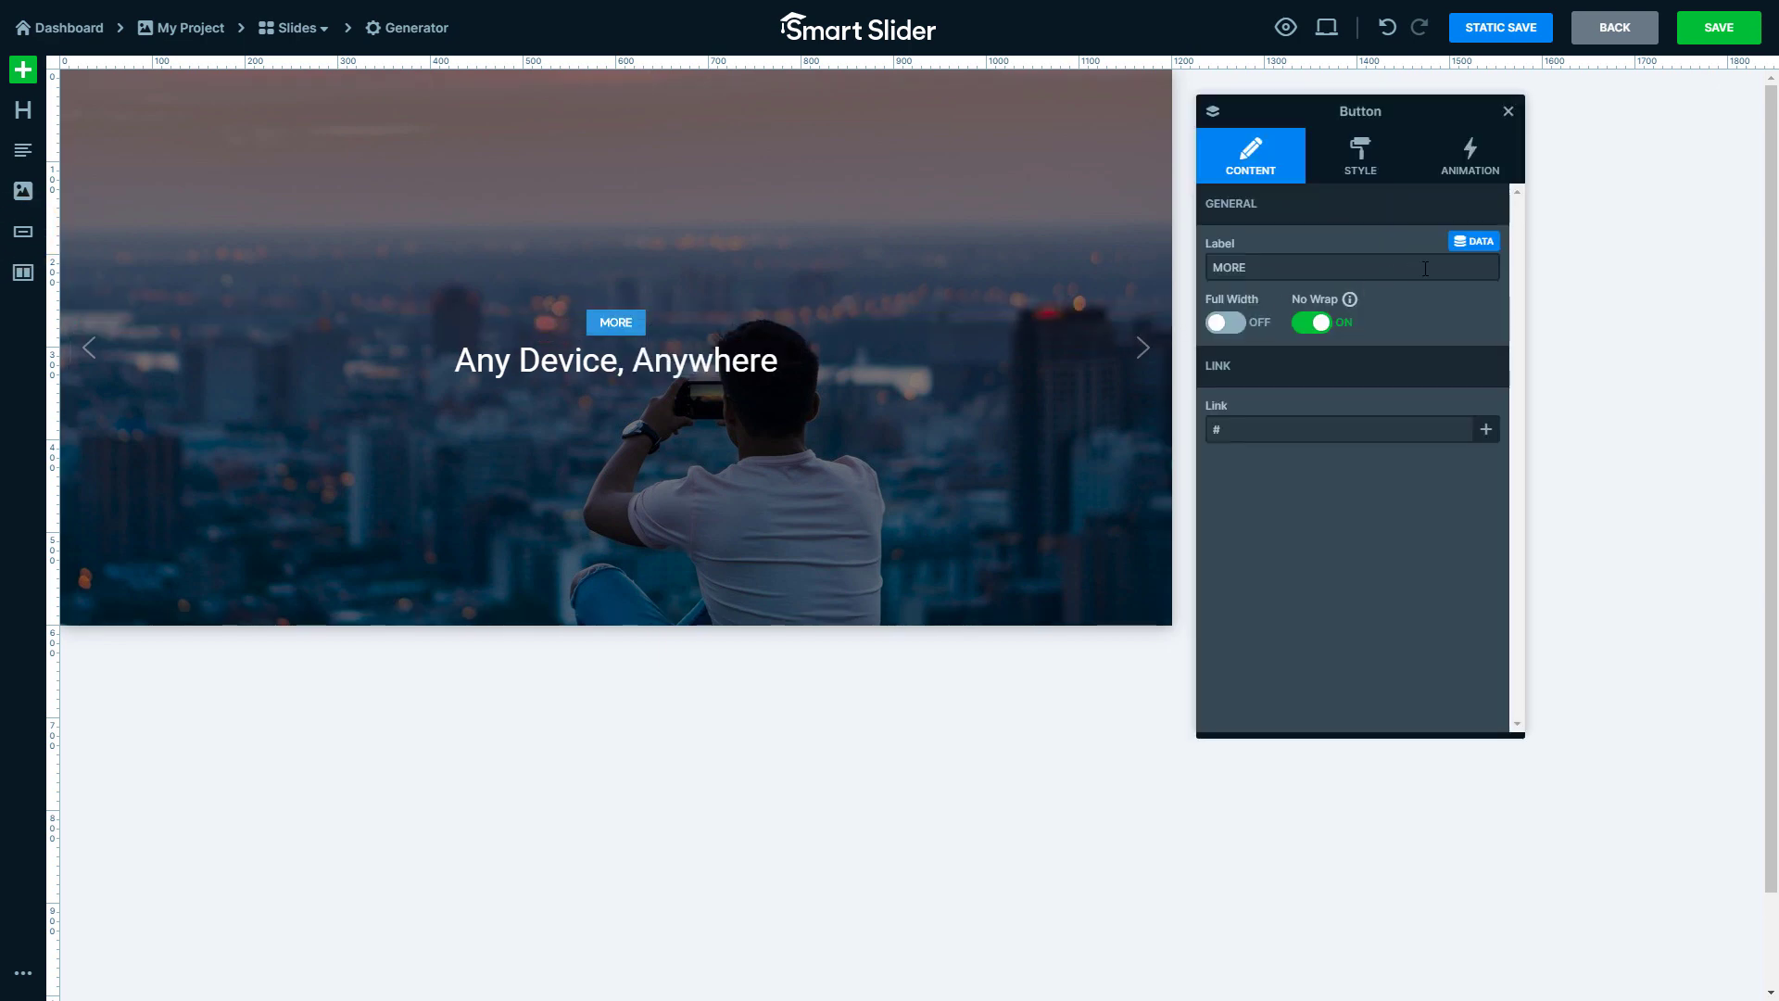
left_click(1472, 245)
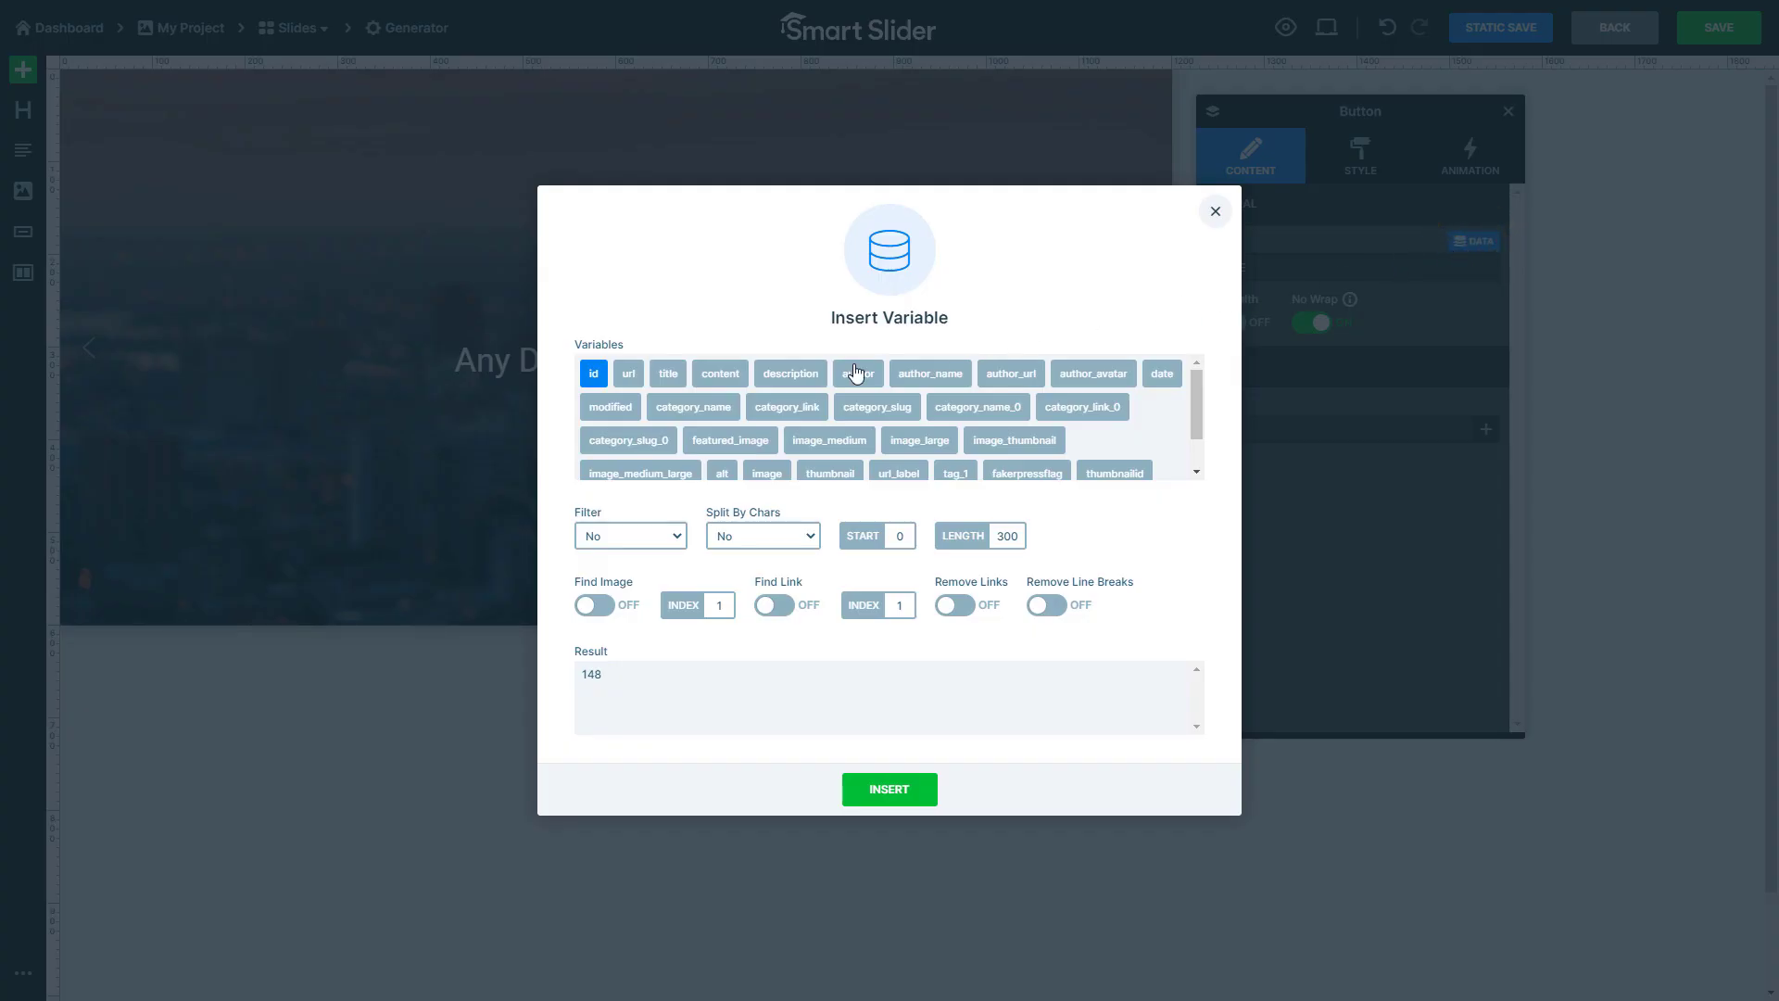
left_click(690, 417)
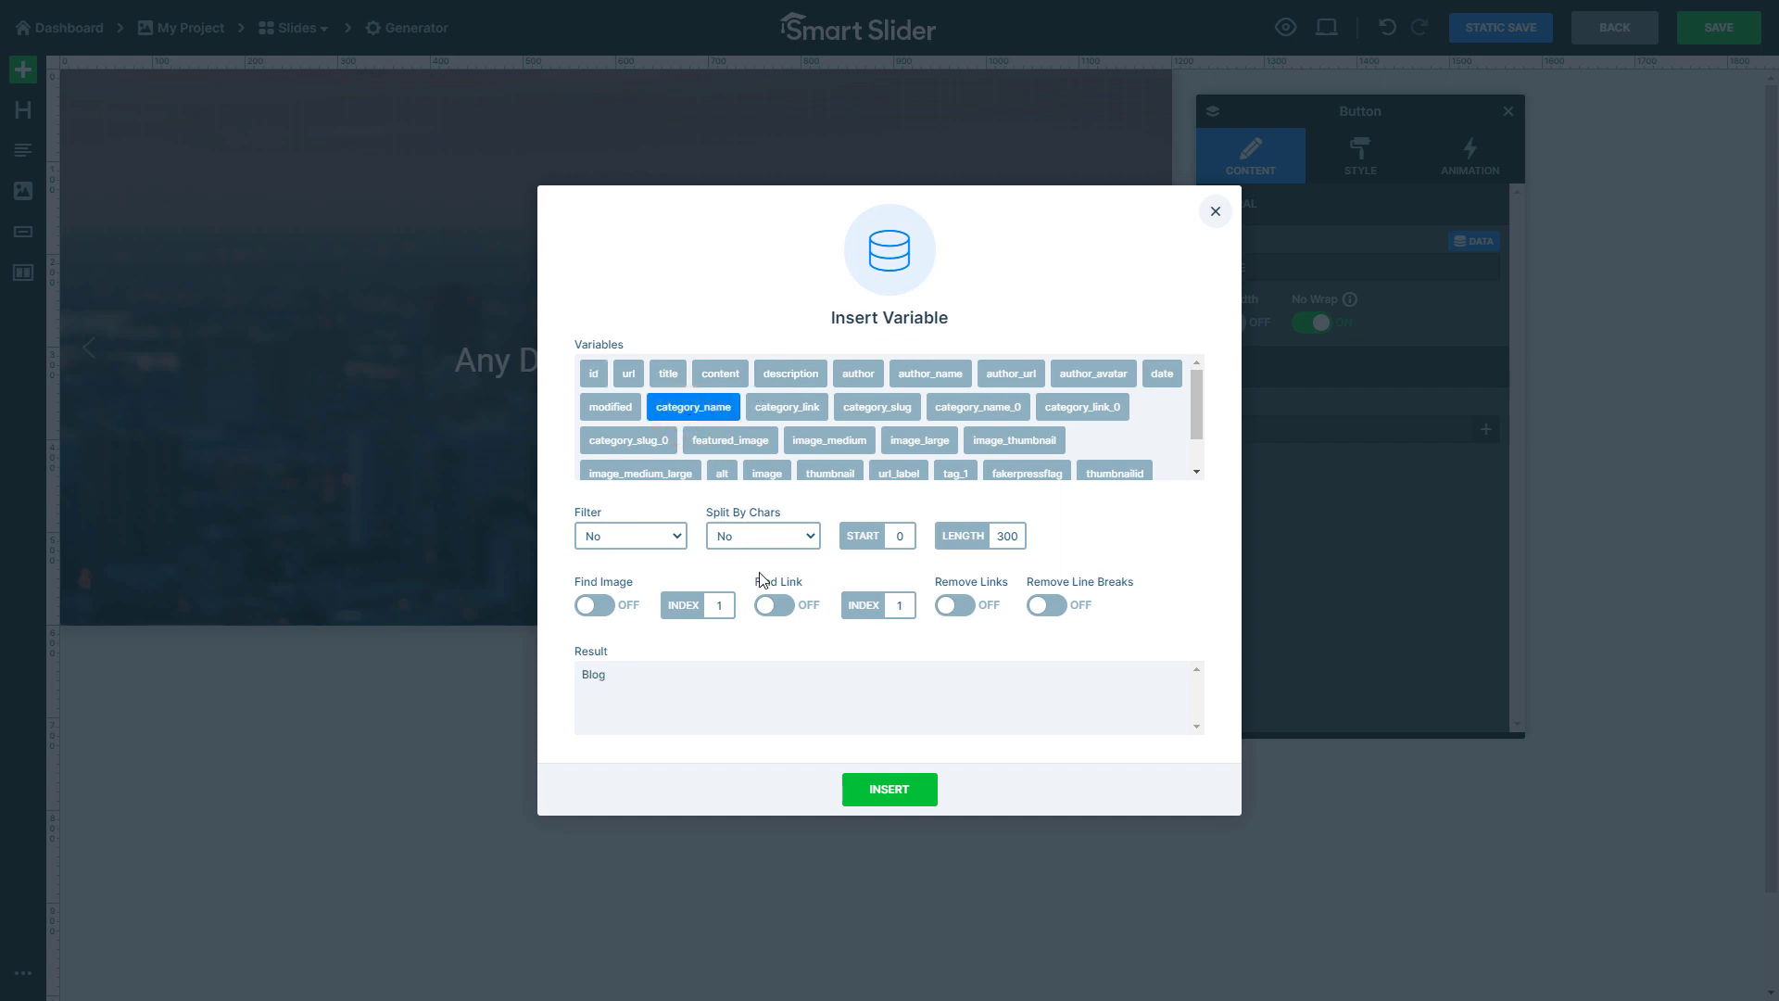
left_click(879, 787)
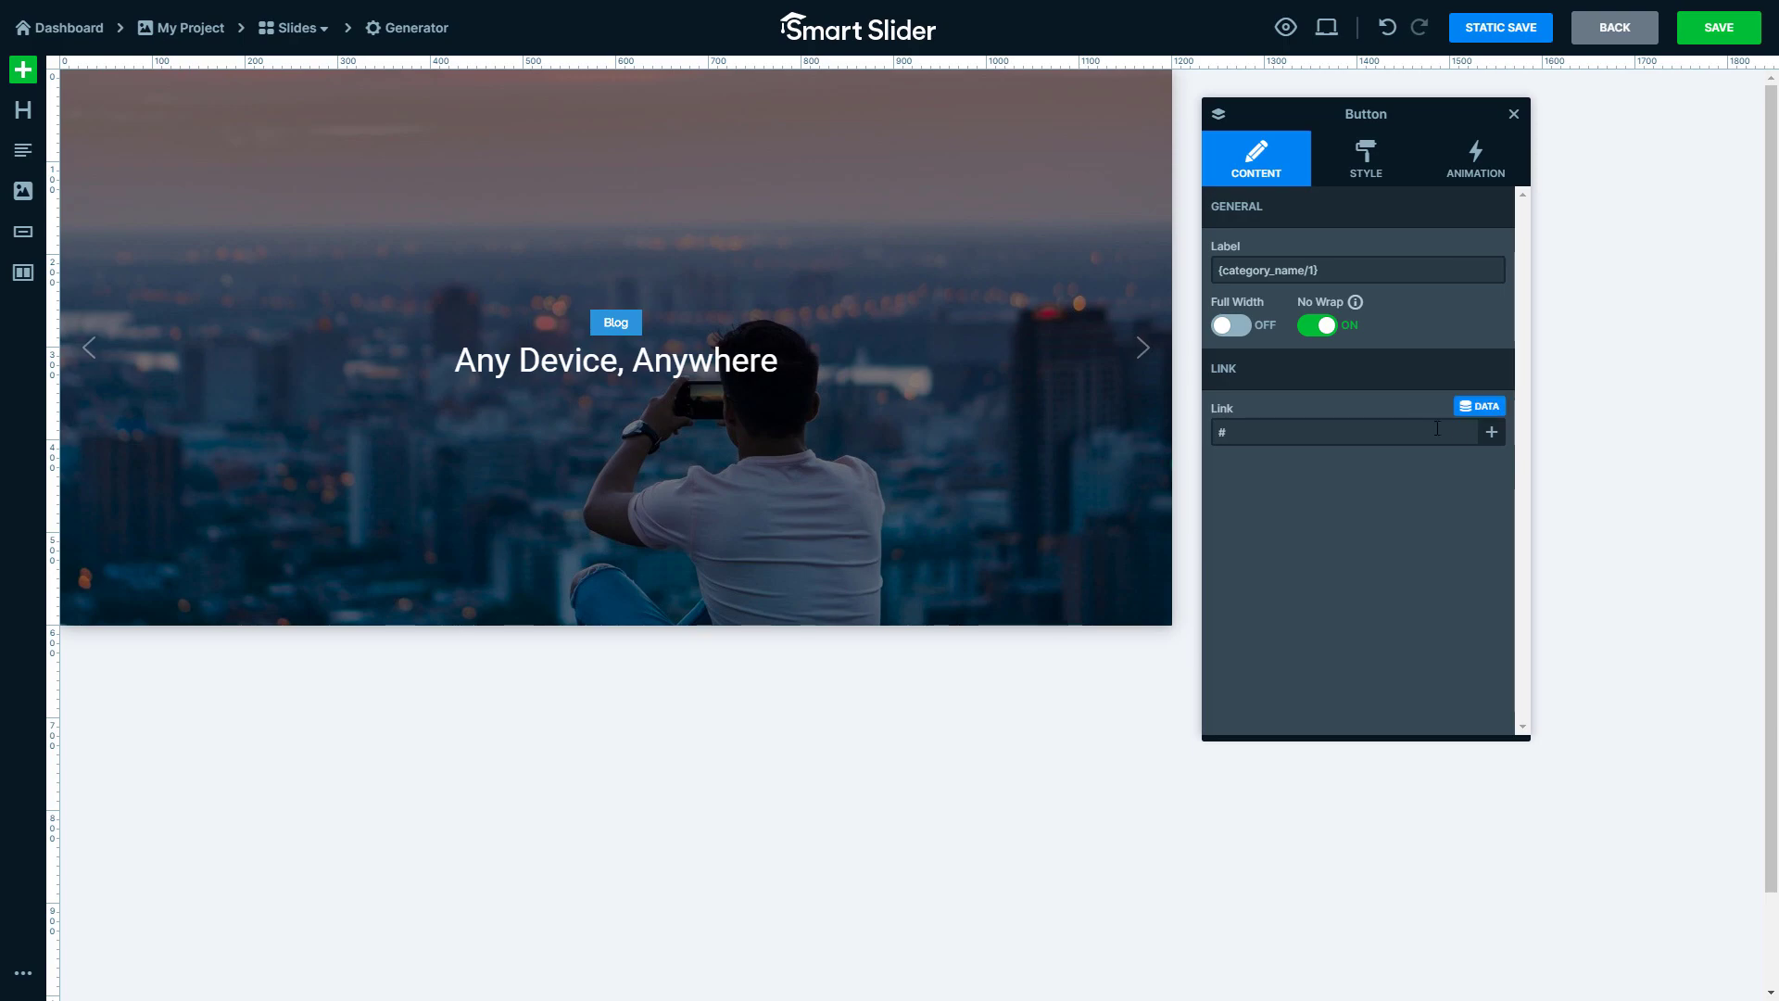
left_click(1482, 415)
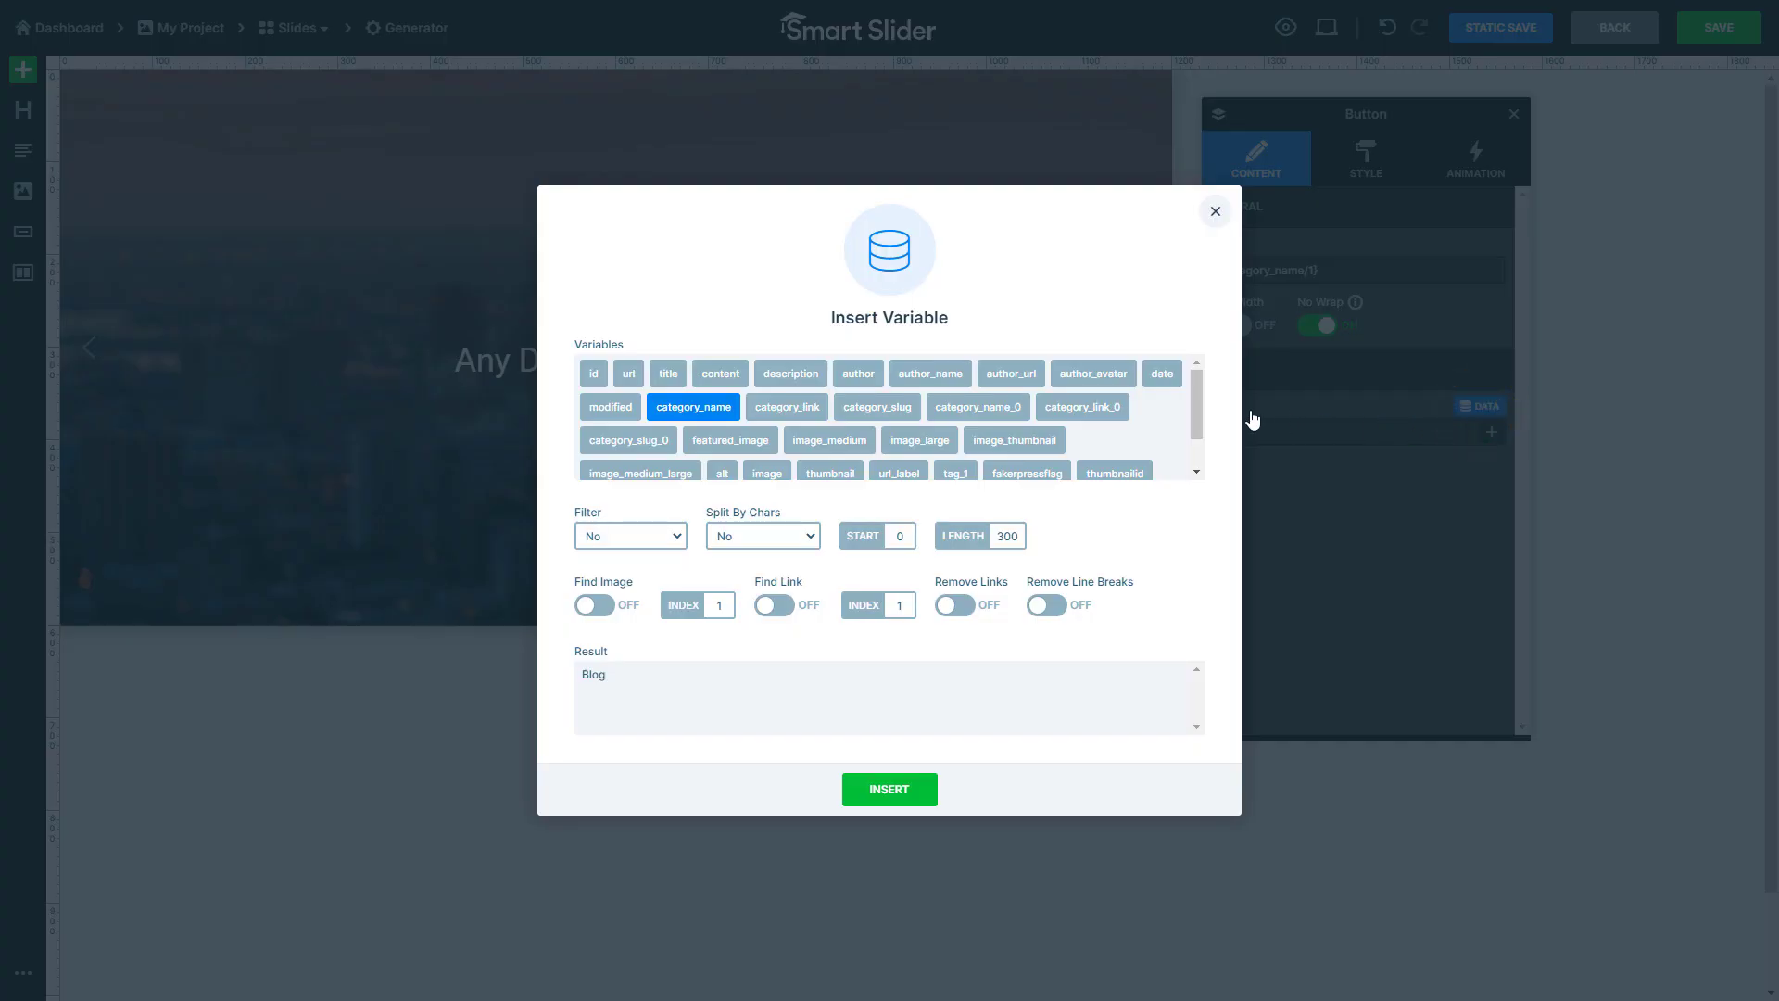
left_click(793, 411)
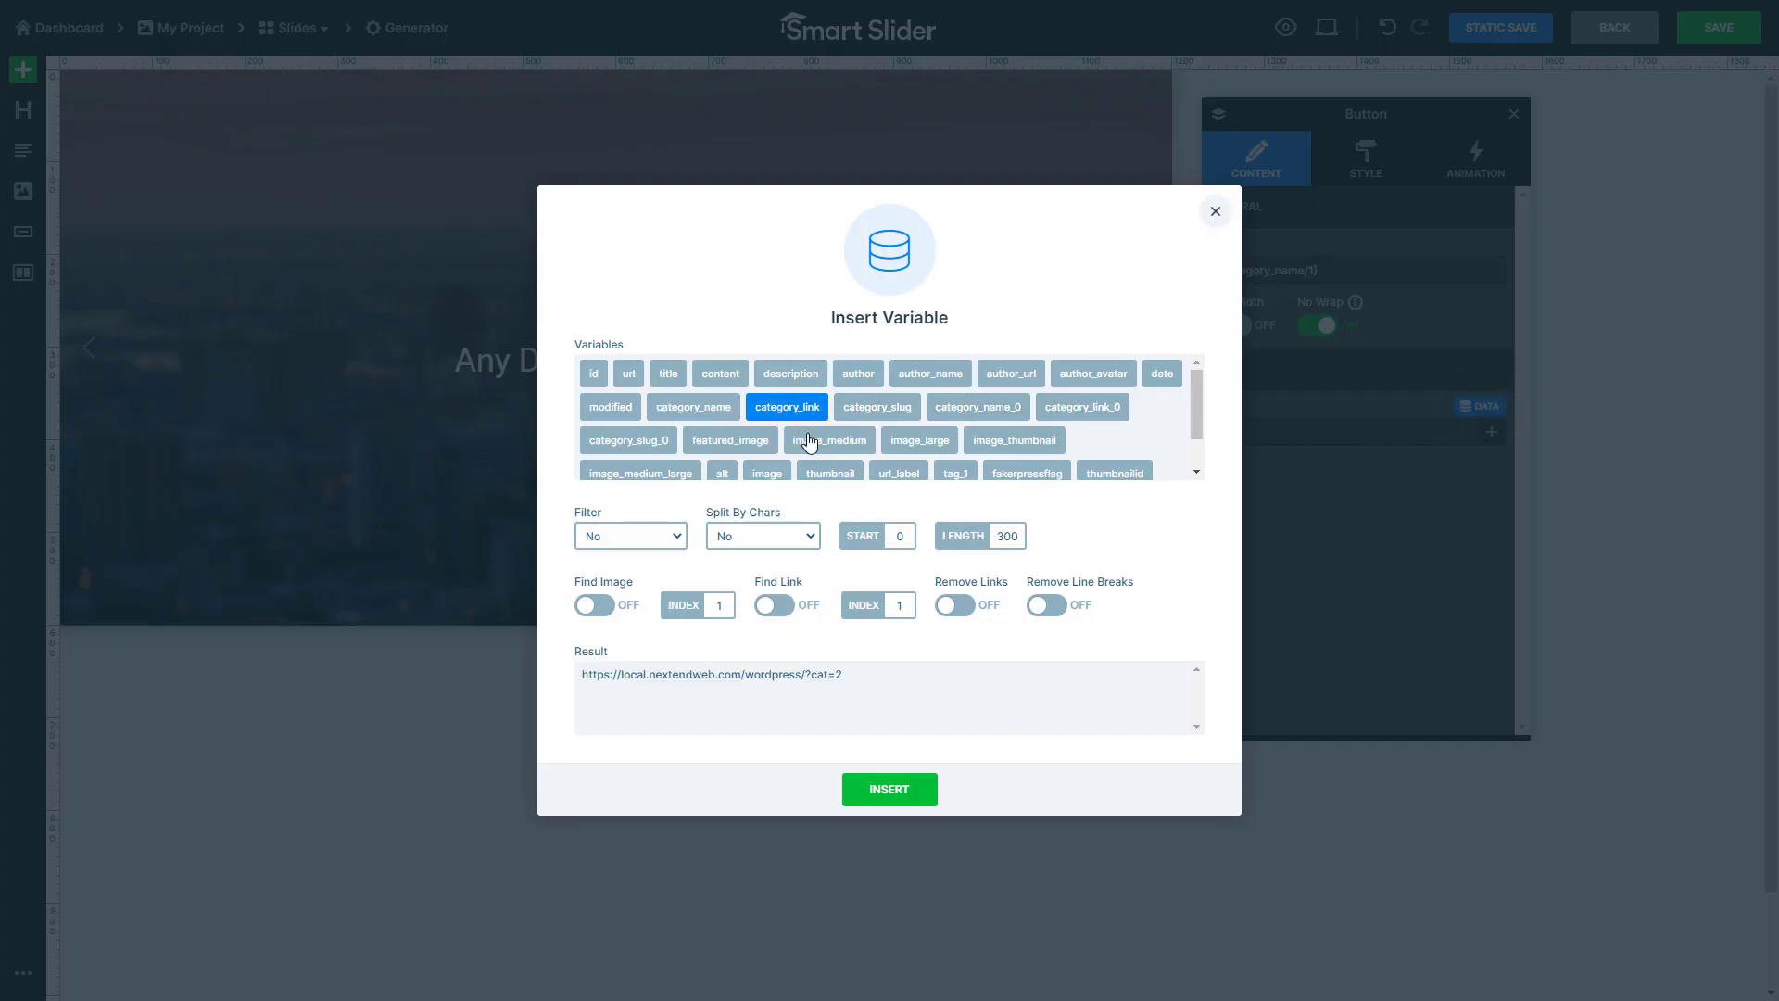
left_click(884, 792)
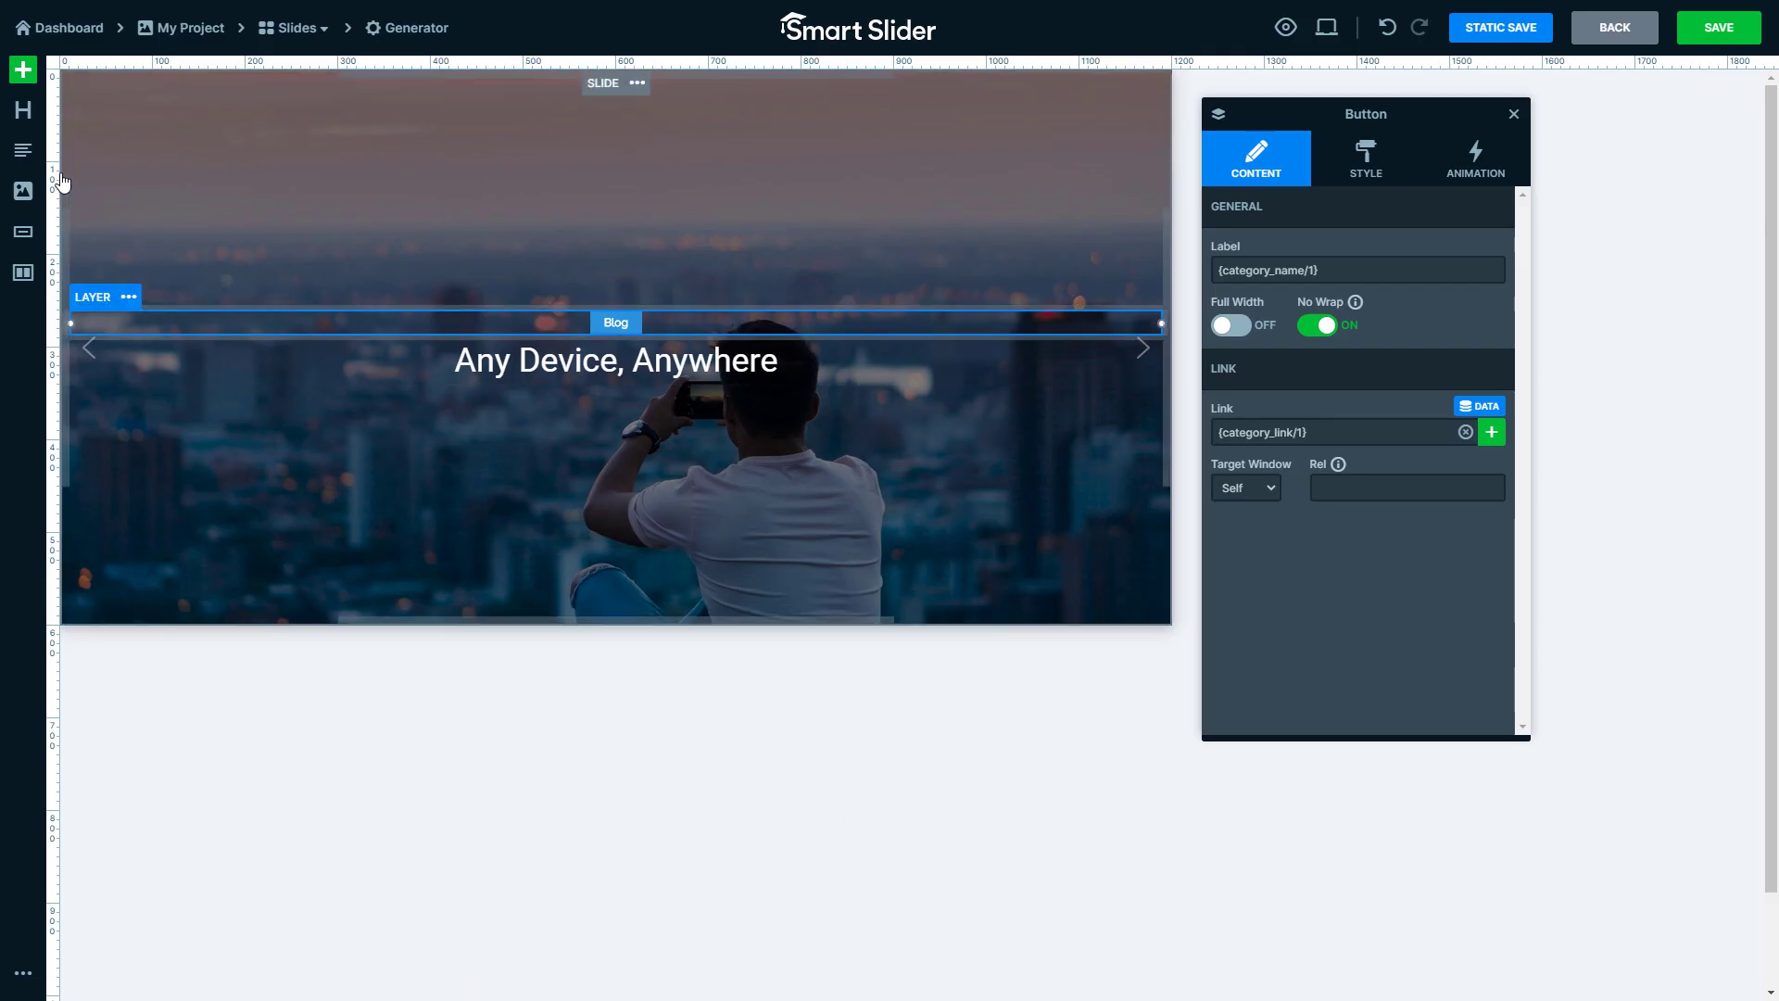
Add a Text layer below the heading containing the {date/1} variable
left_click_drag(23, 150, 699, 435)
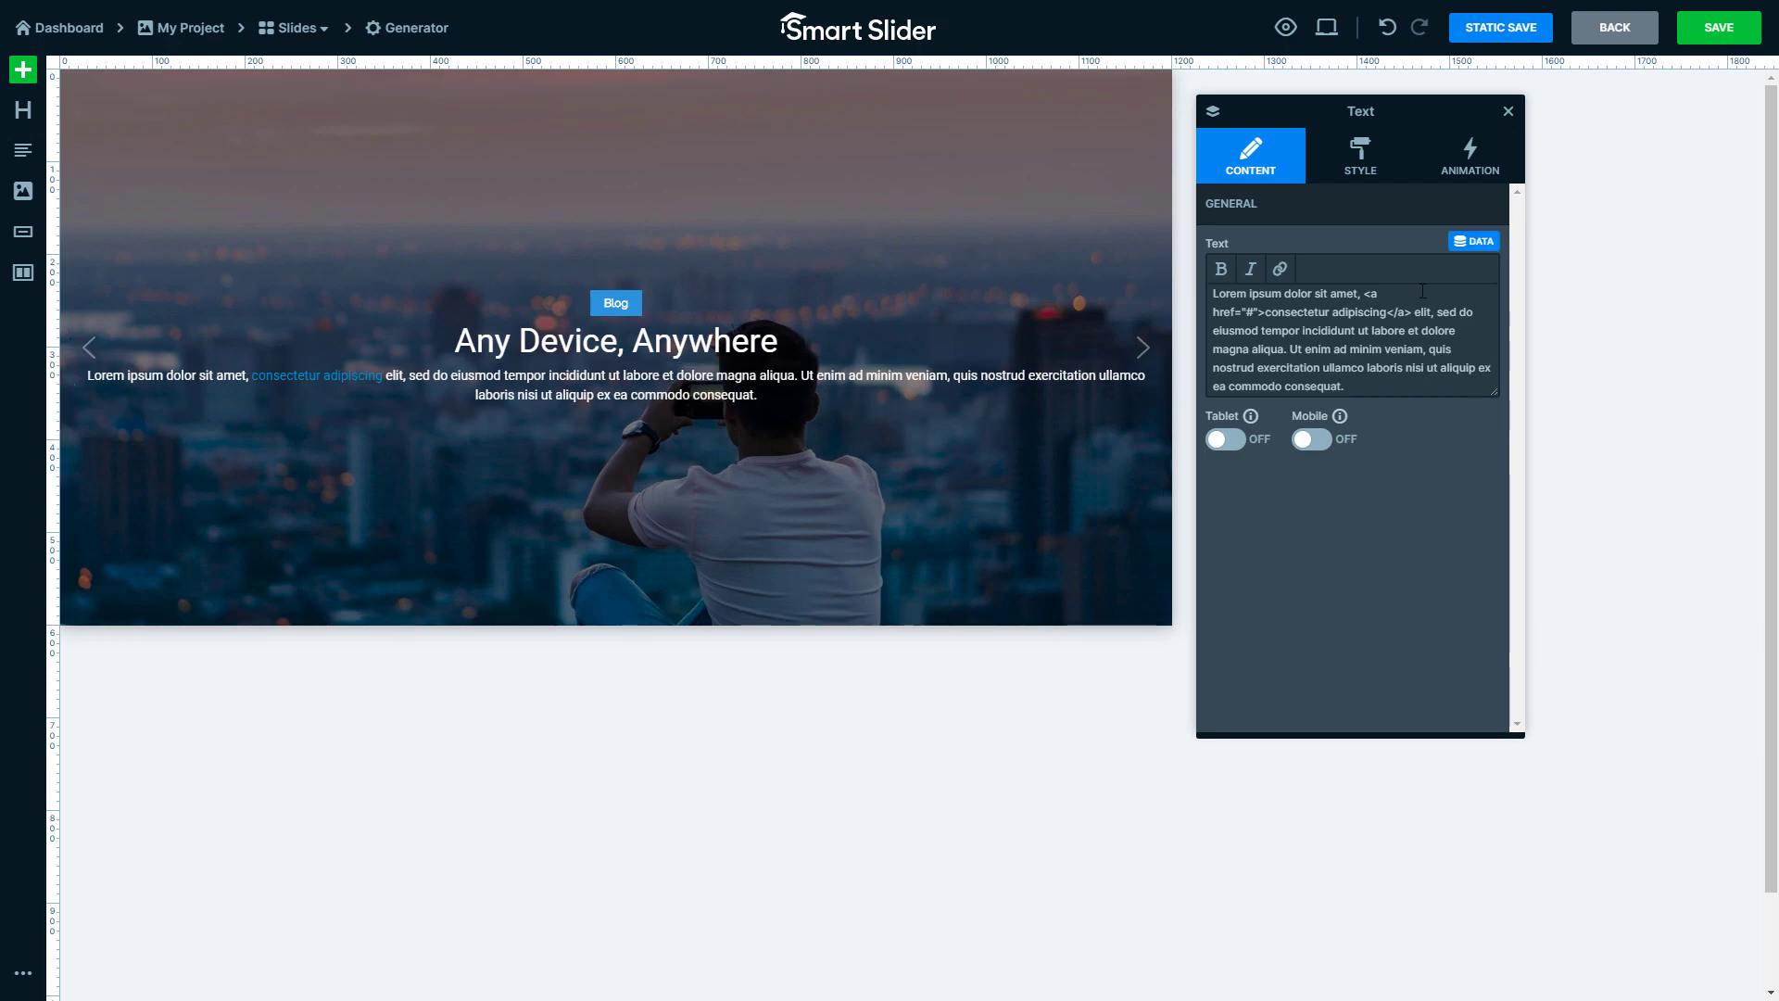
left_click(1475, 243)
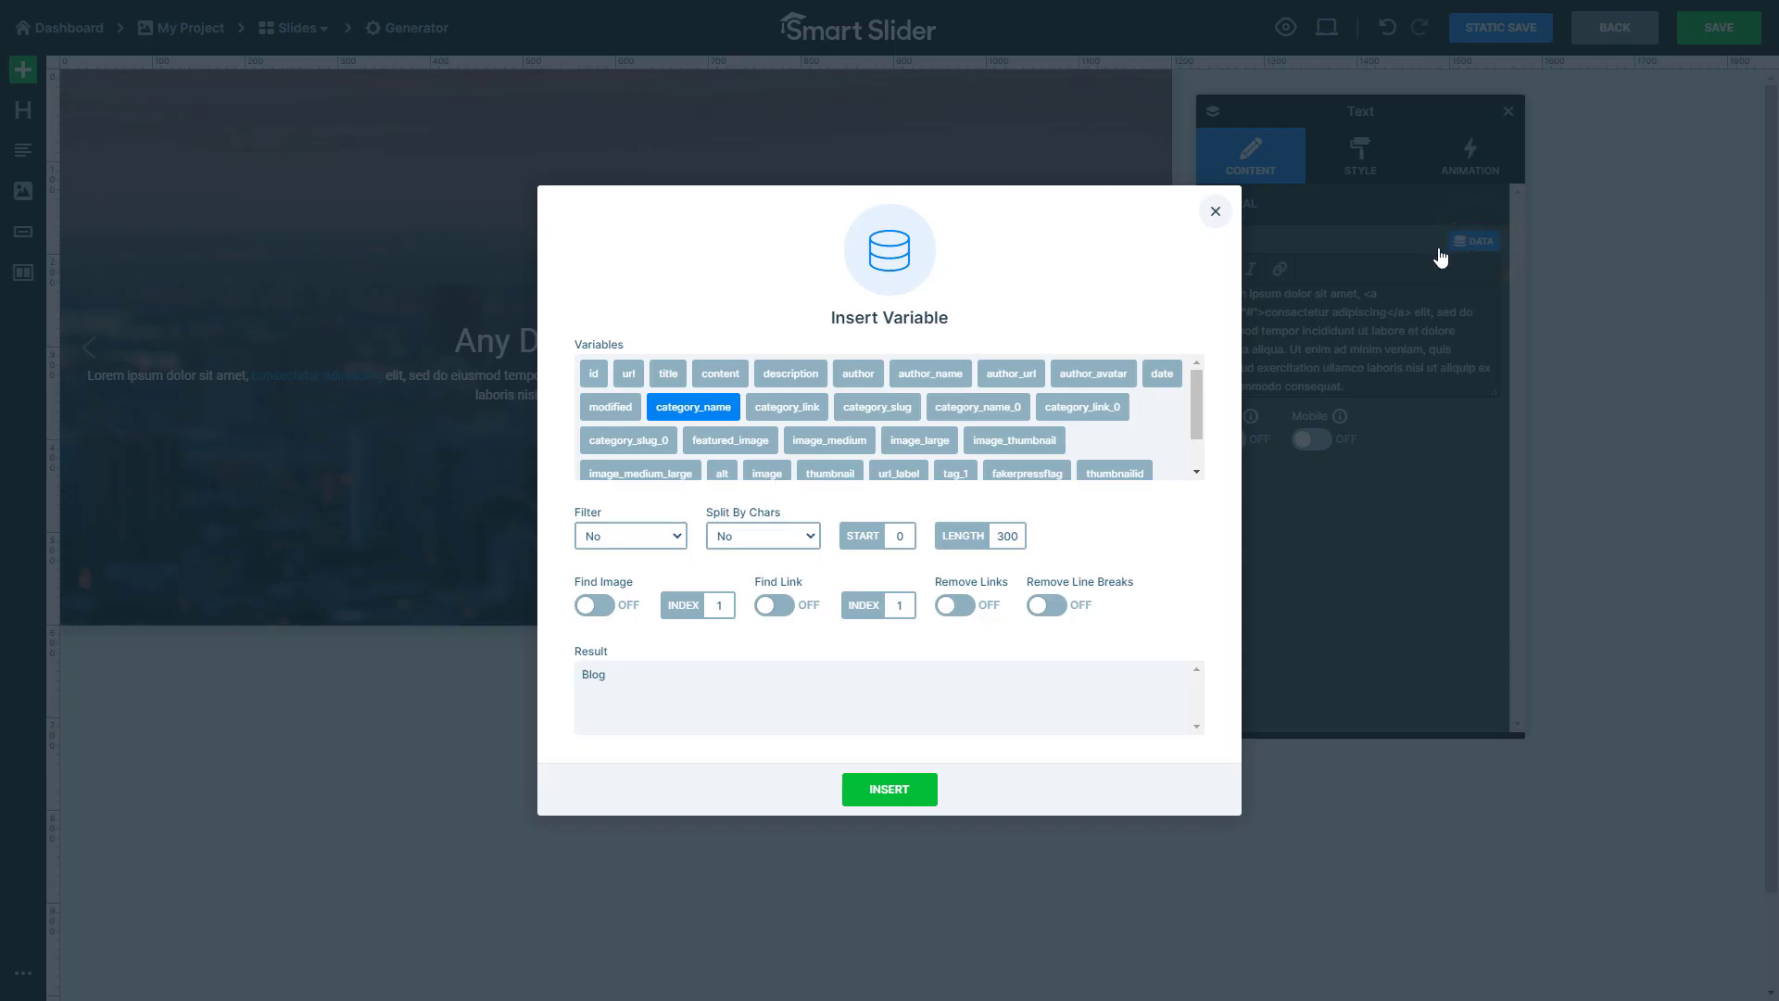
left_click(1162, 373)
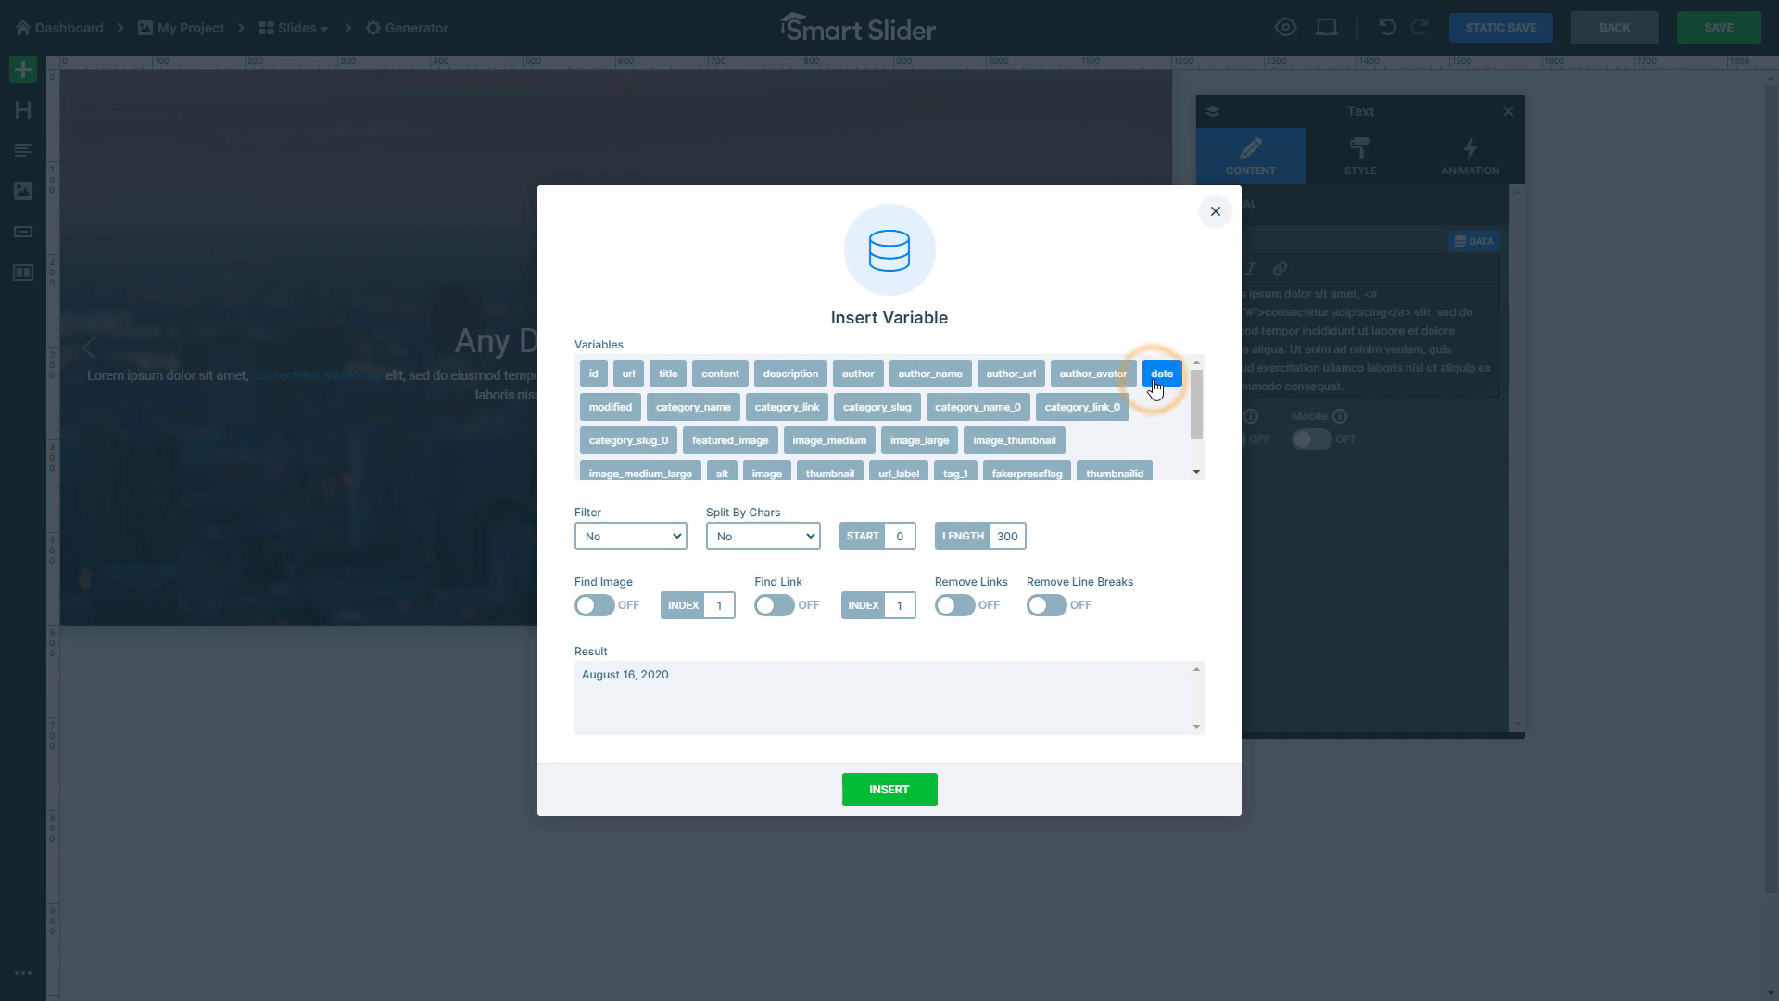
left_click(887, 799)
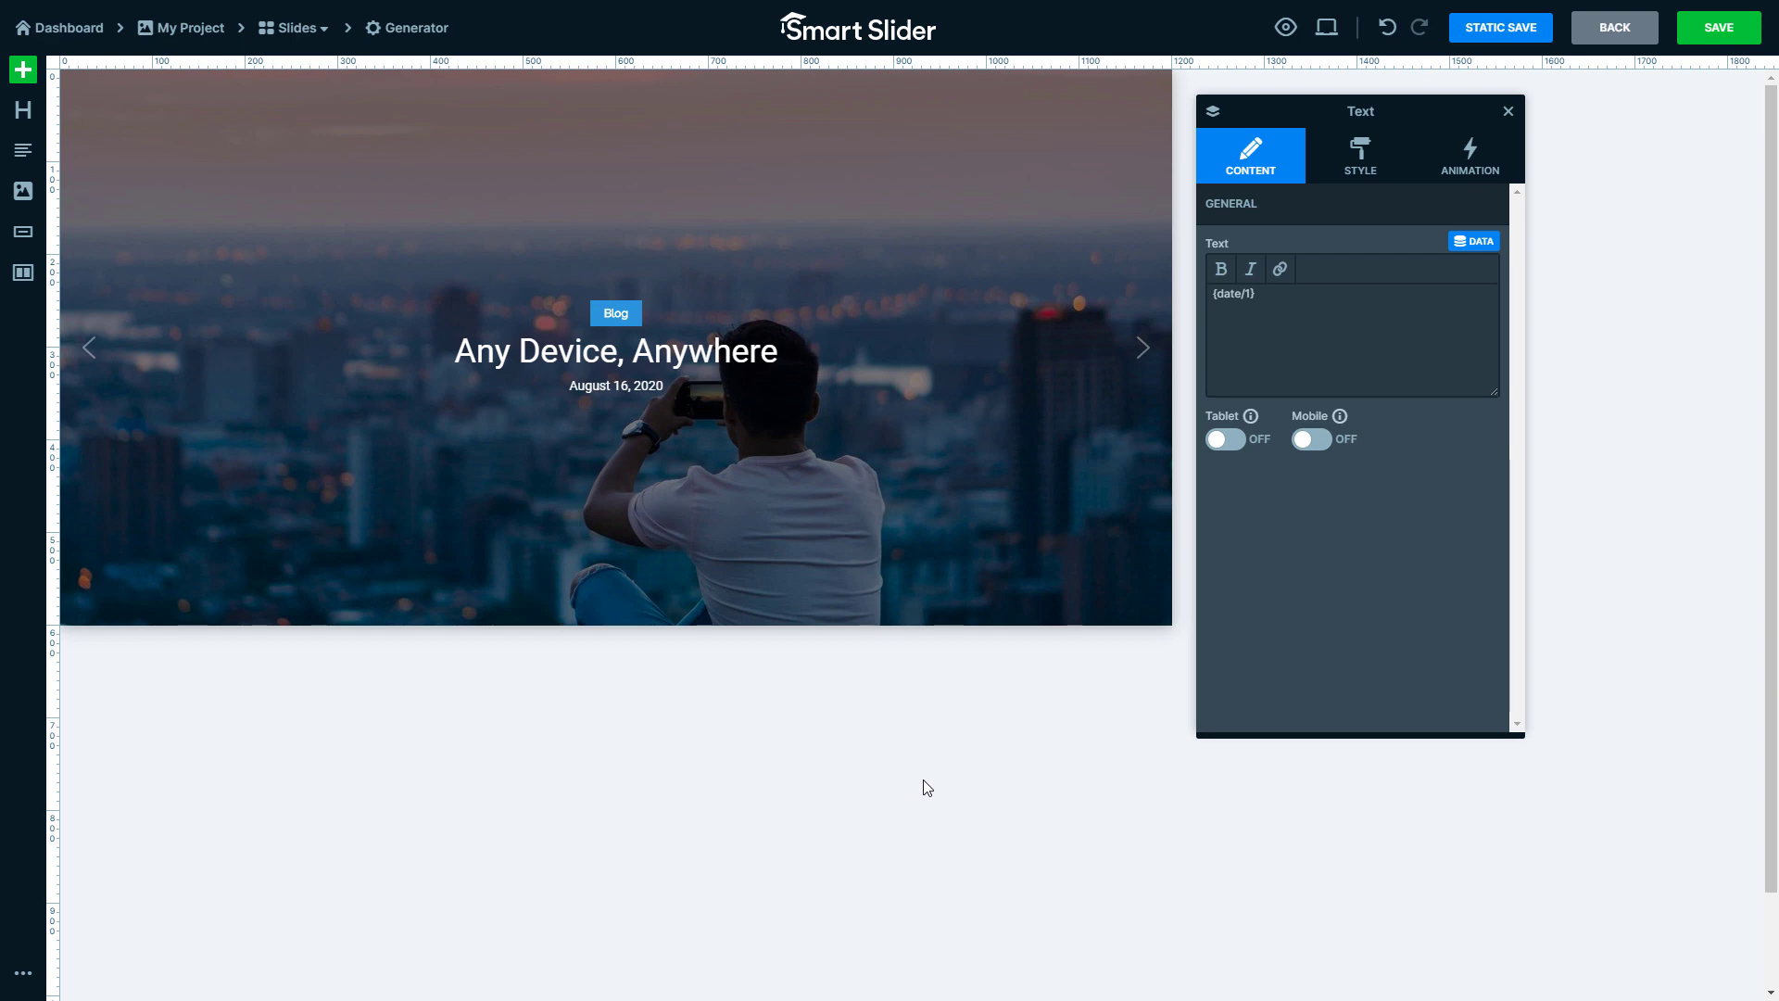
Make the text read '{date/1} by {author/1}' and add a Read more button below
left_click(1314, 314)
key("ctrl+a")
right_click(1242, 294)
left_click(1301, 360)
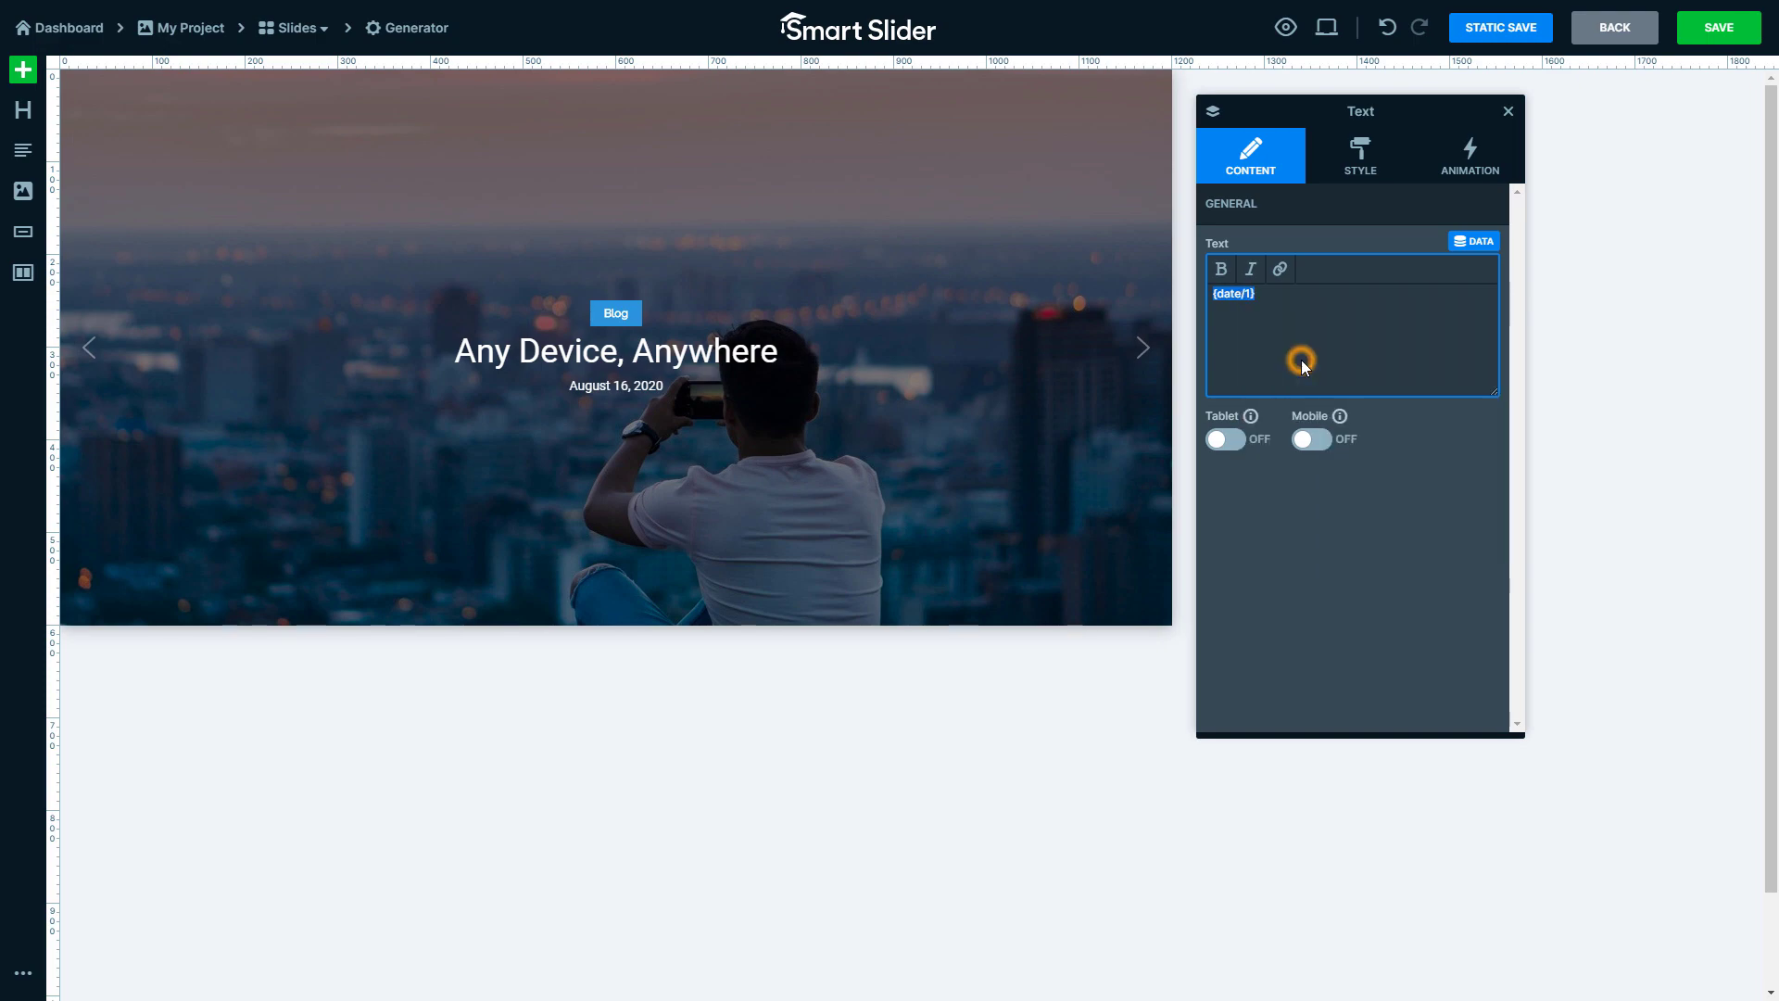
left_click(1472, 243)
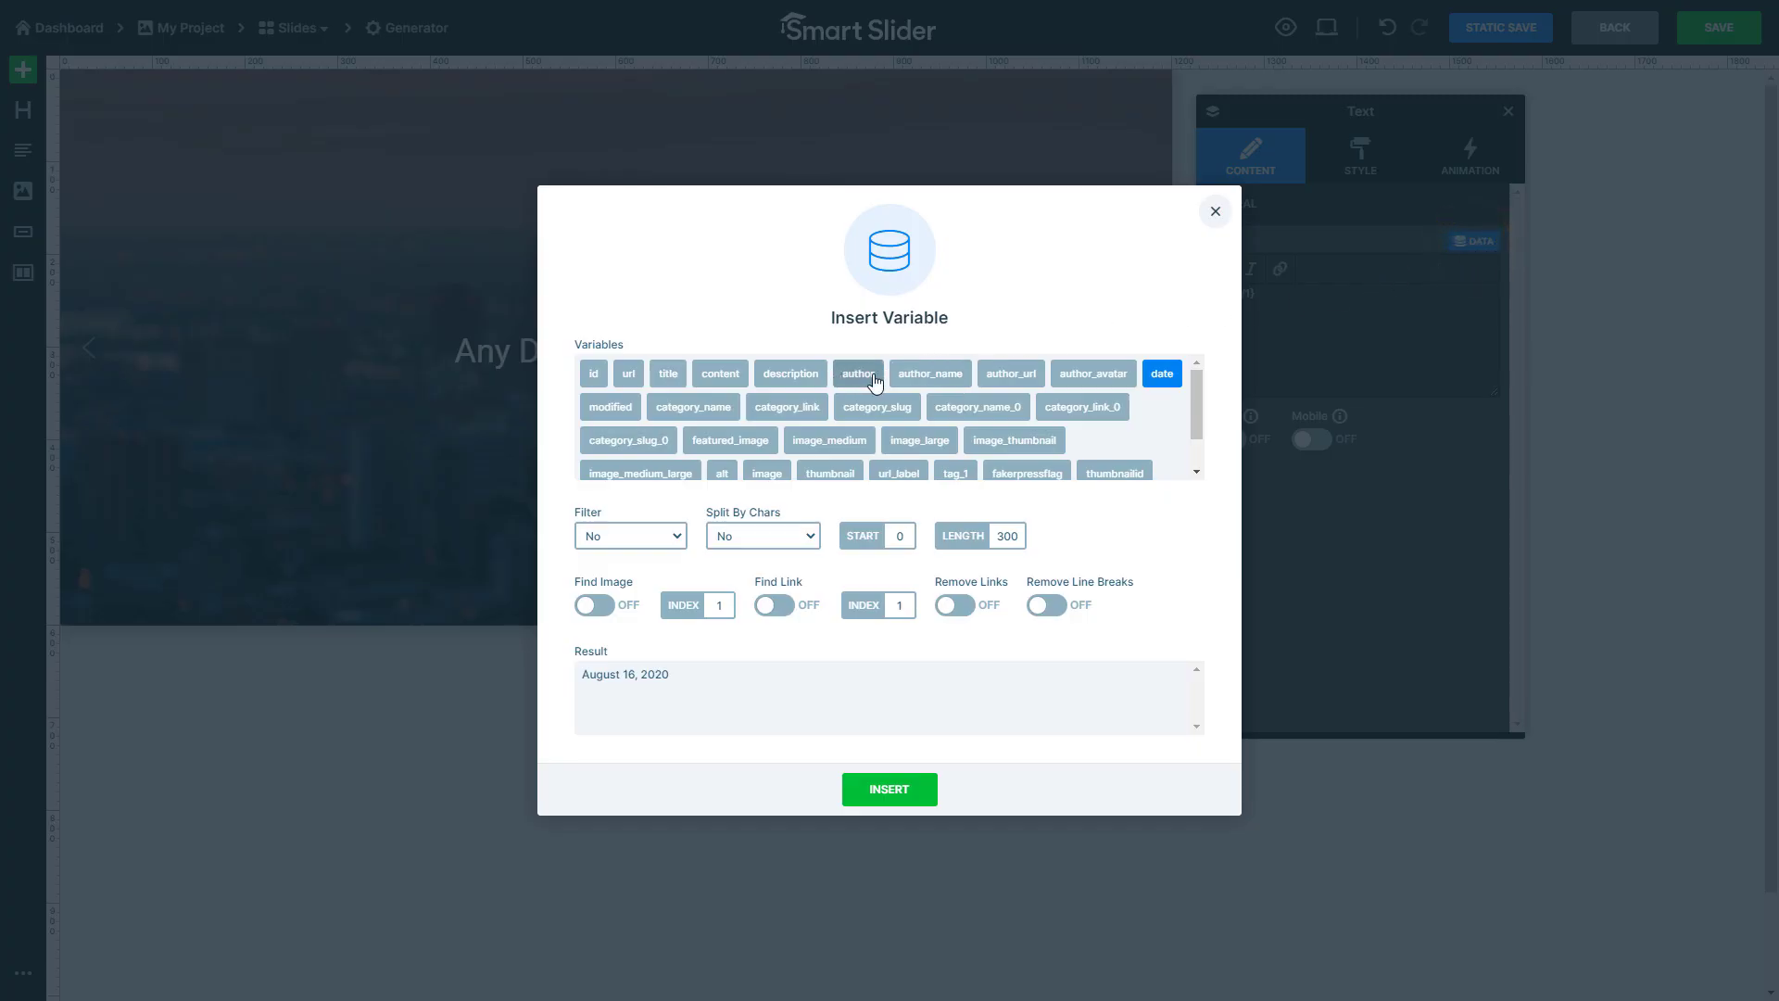
left_click(873, 380)
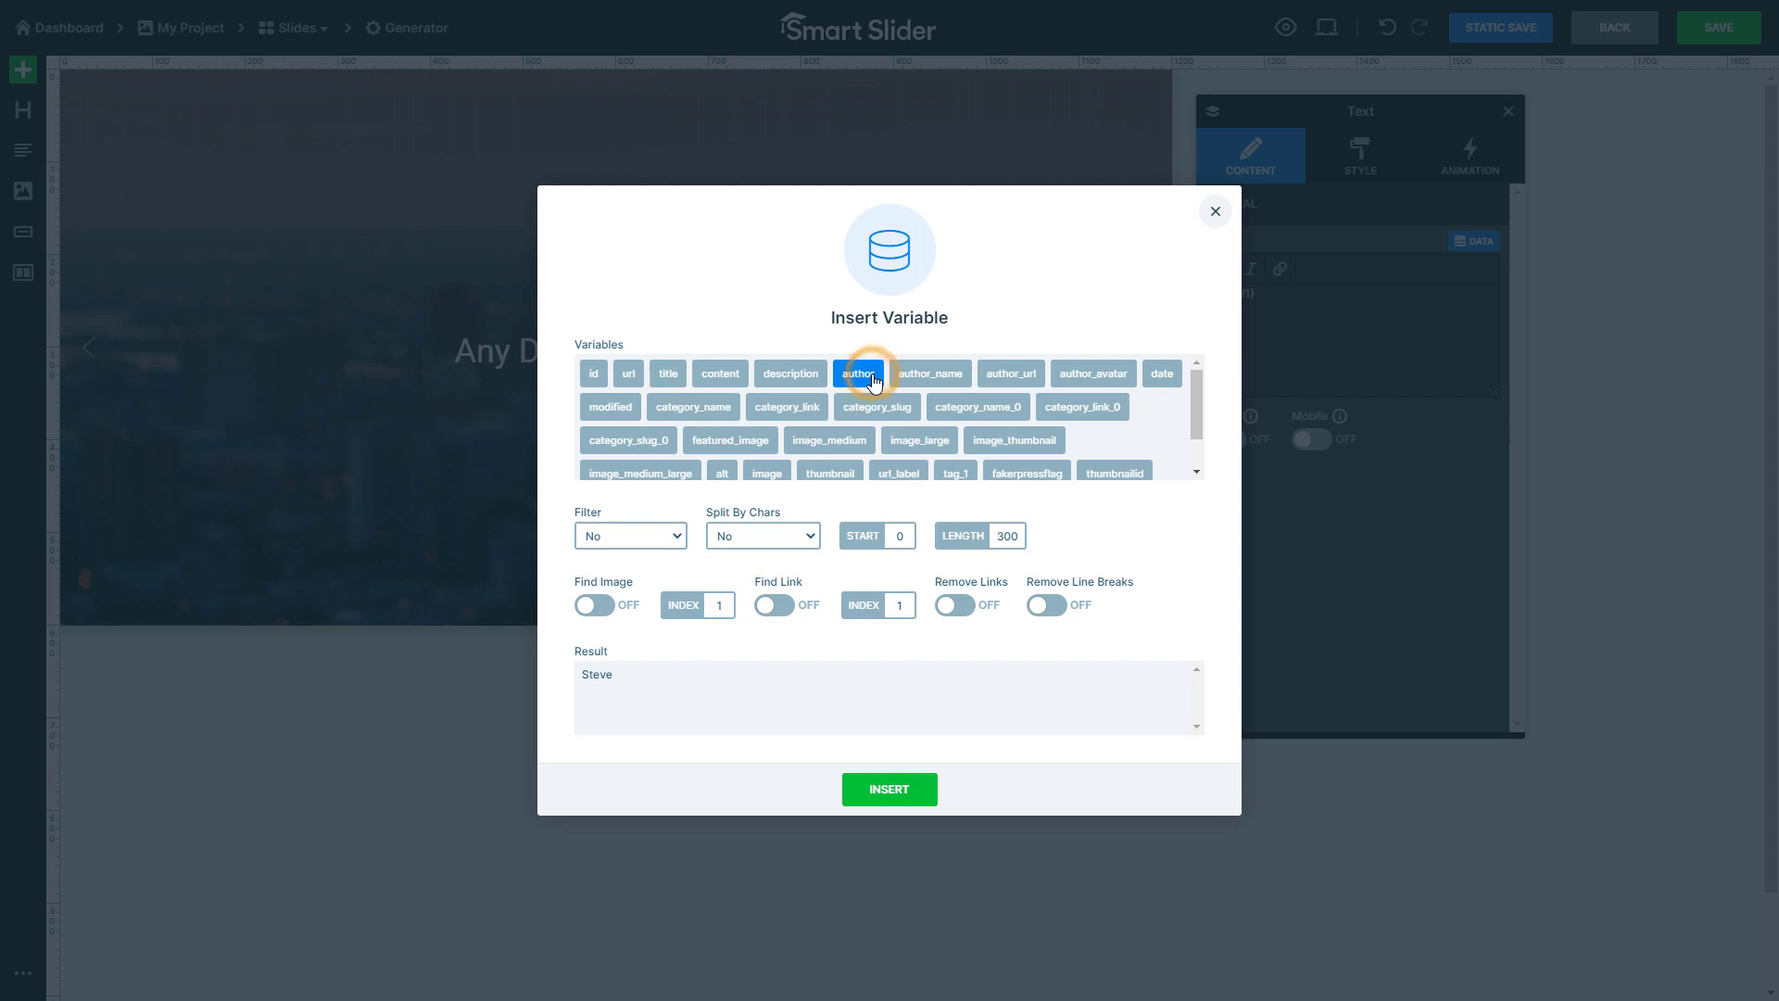
left_click(891, 790)
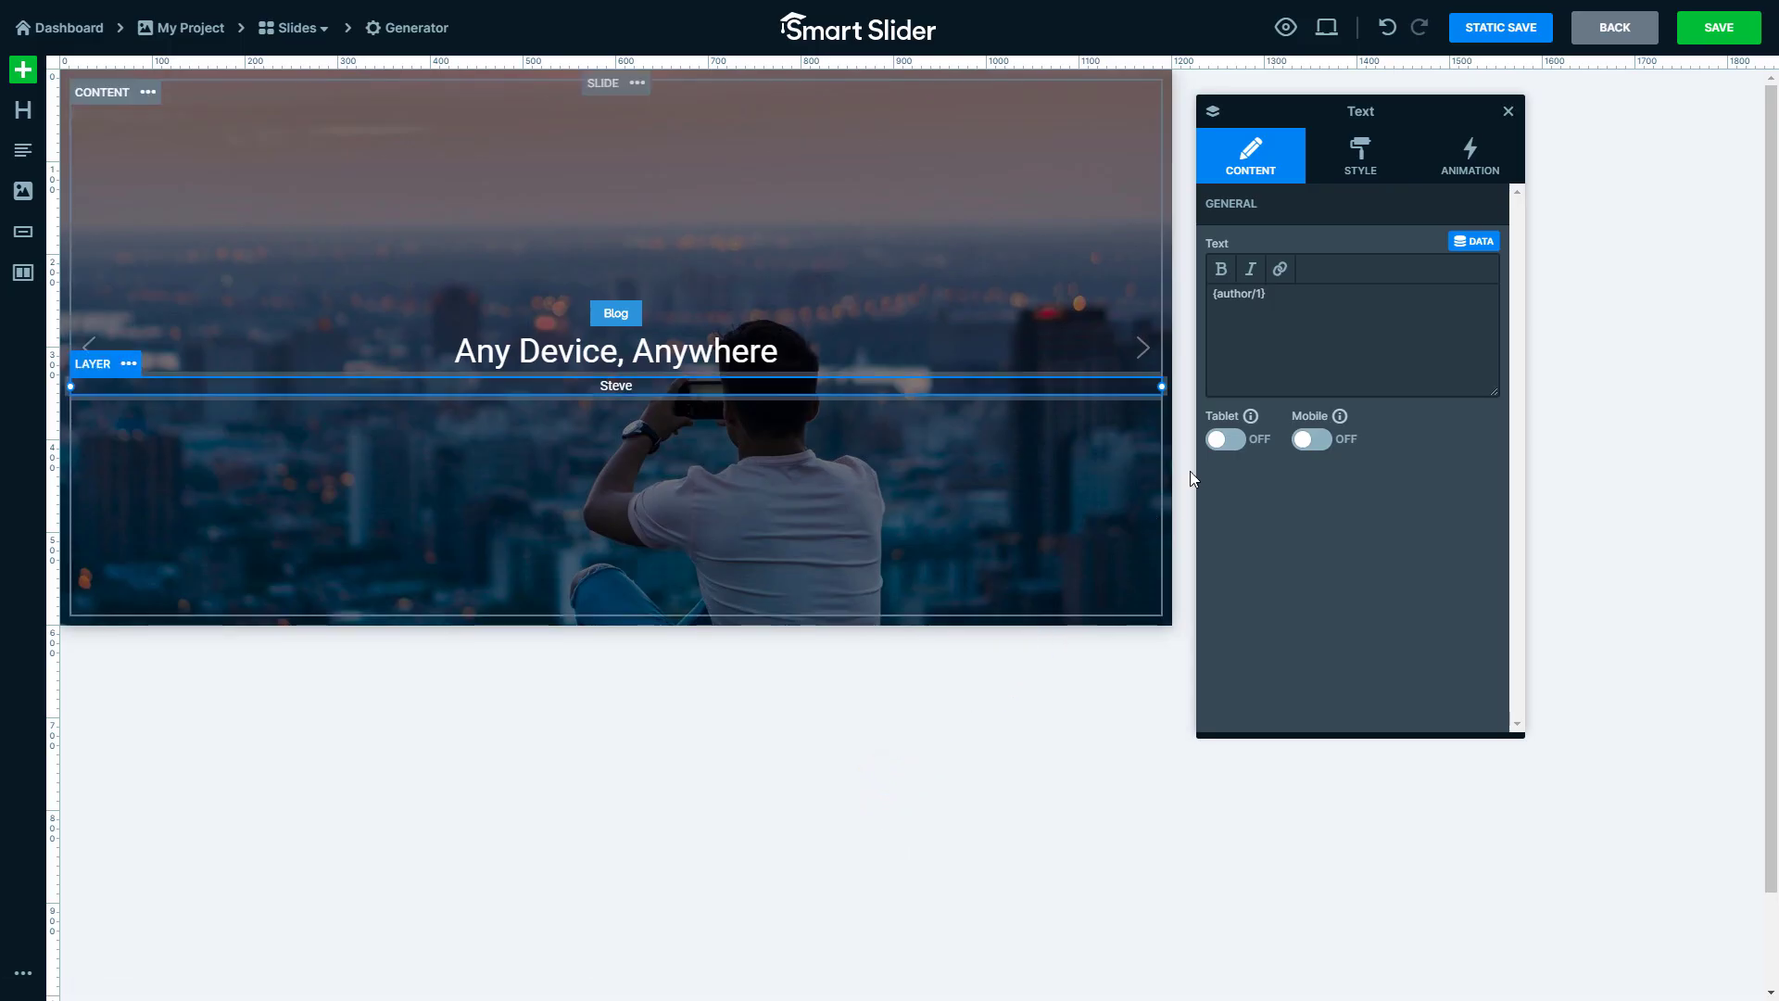
left_click(1304, 330)
key("ctrl+v")
type("by")
left_click(1370, 433)
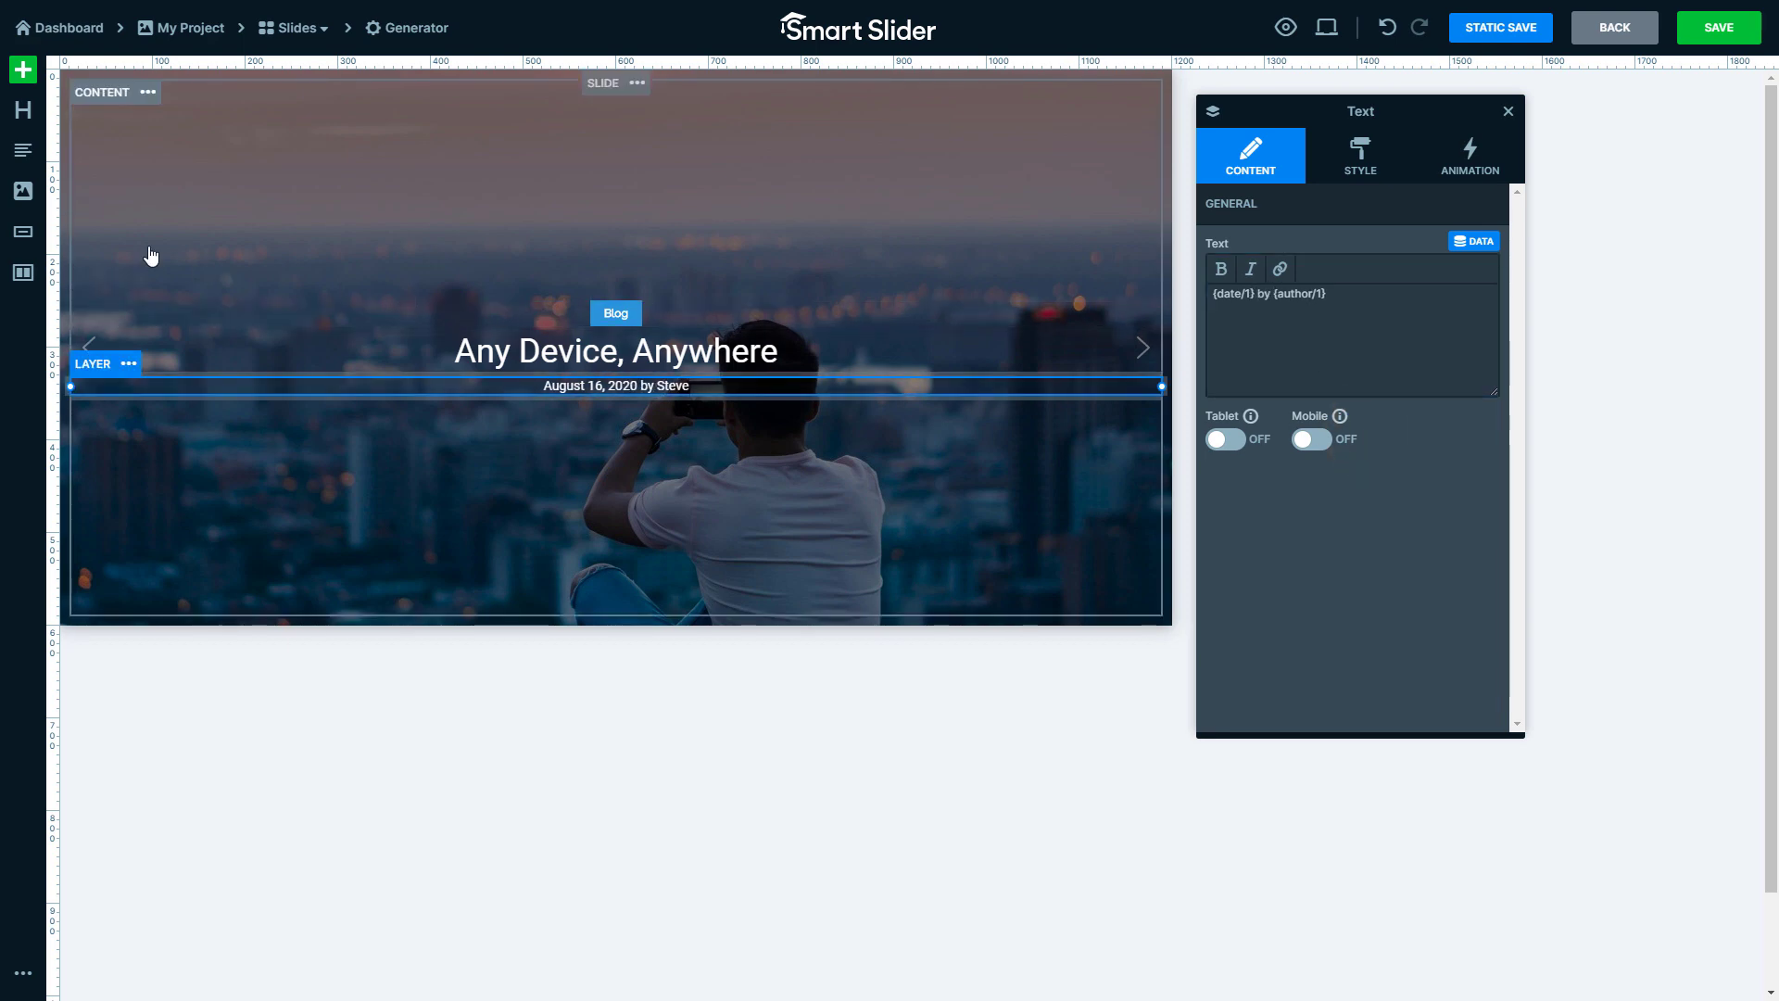
left_click_drag(25, 233, 660, 429)
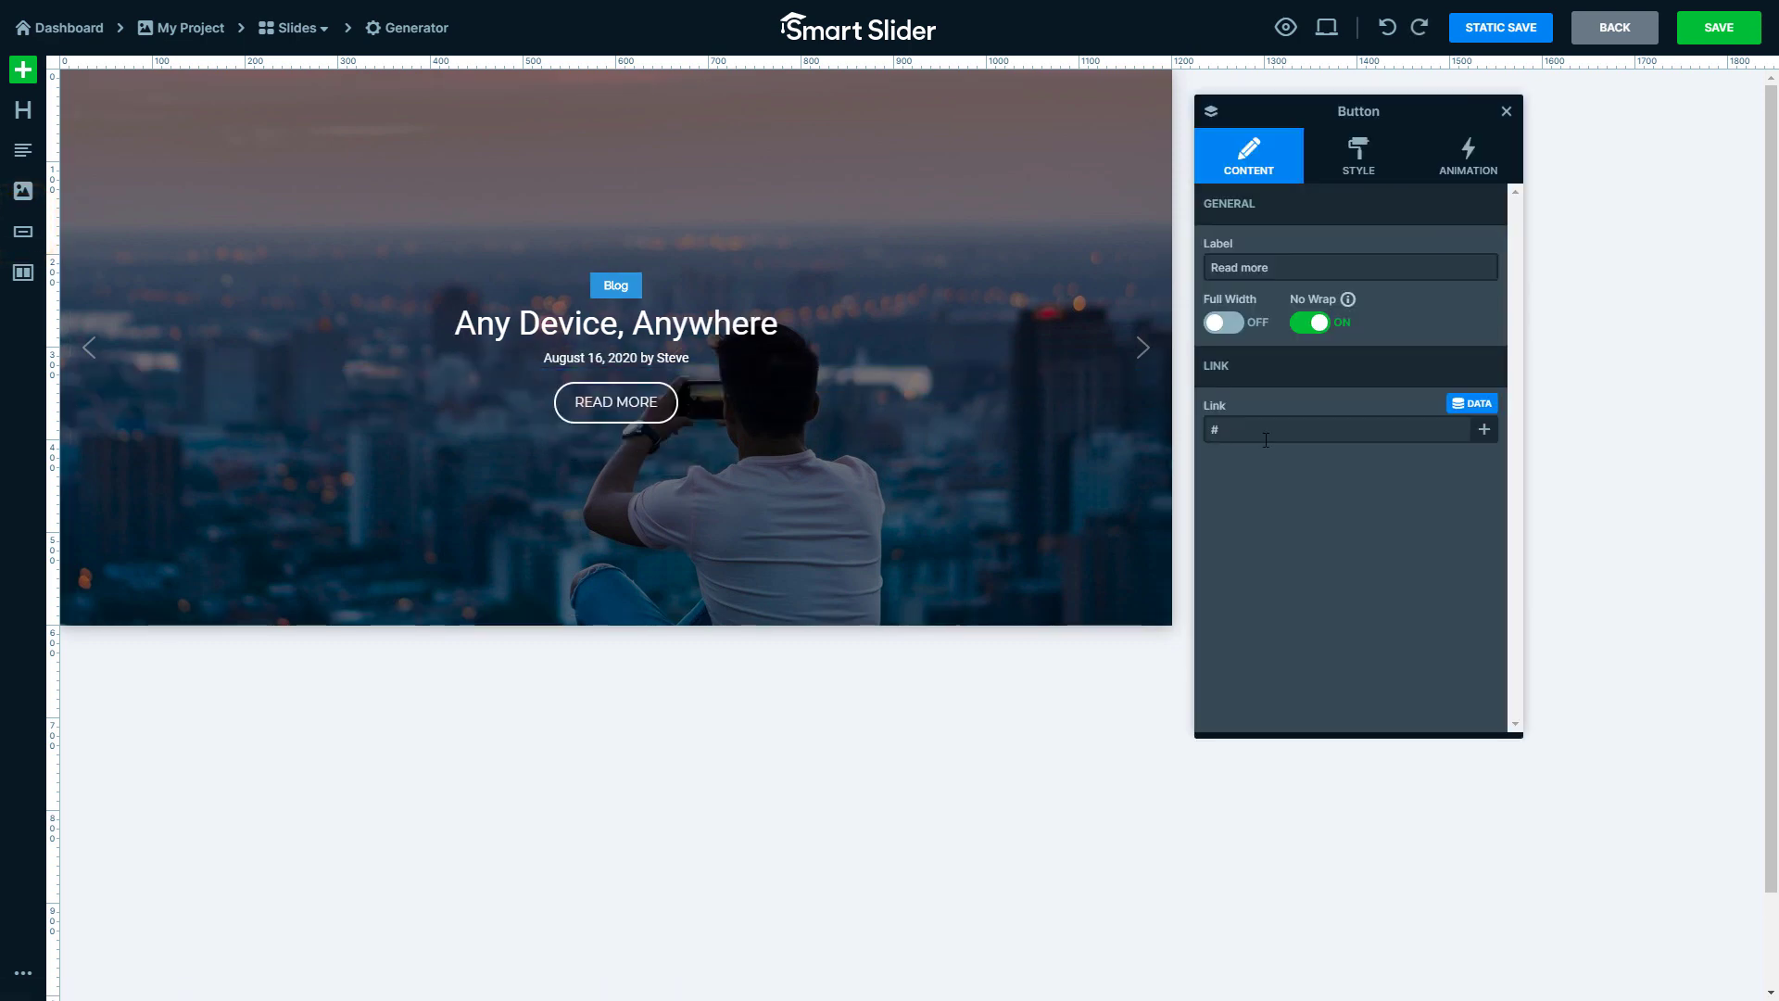
Link the Read more button to the post through the {url/1} variable
left_click(1469, 412)
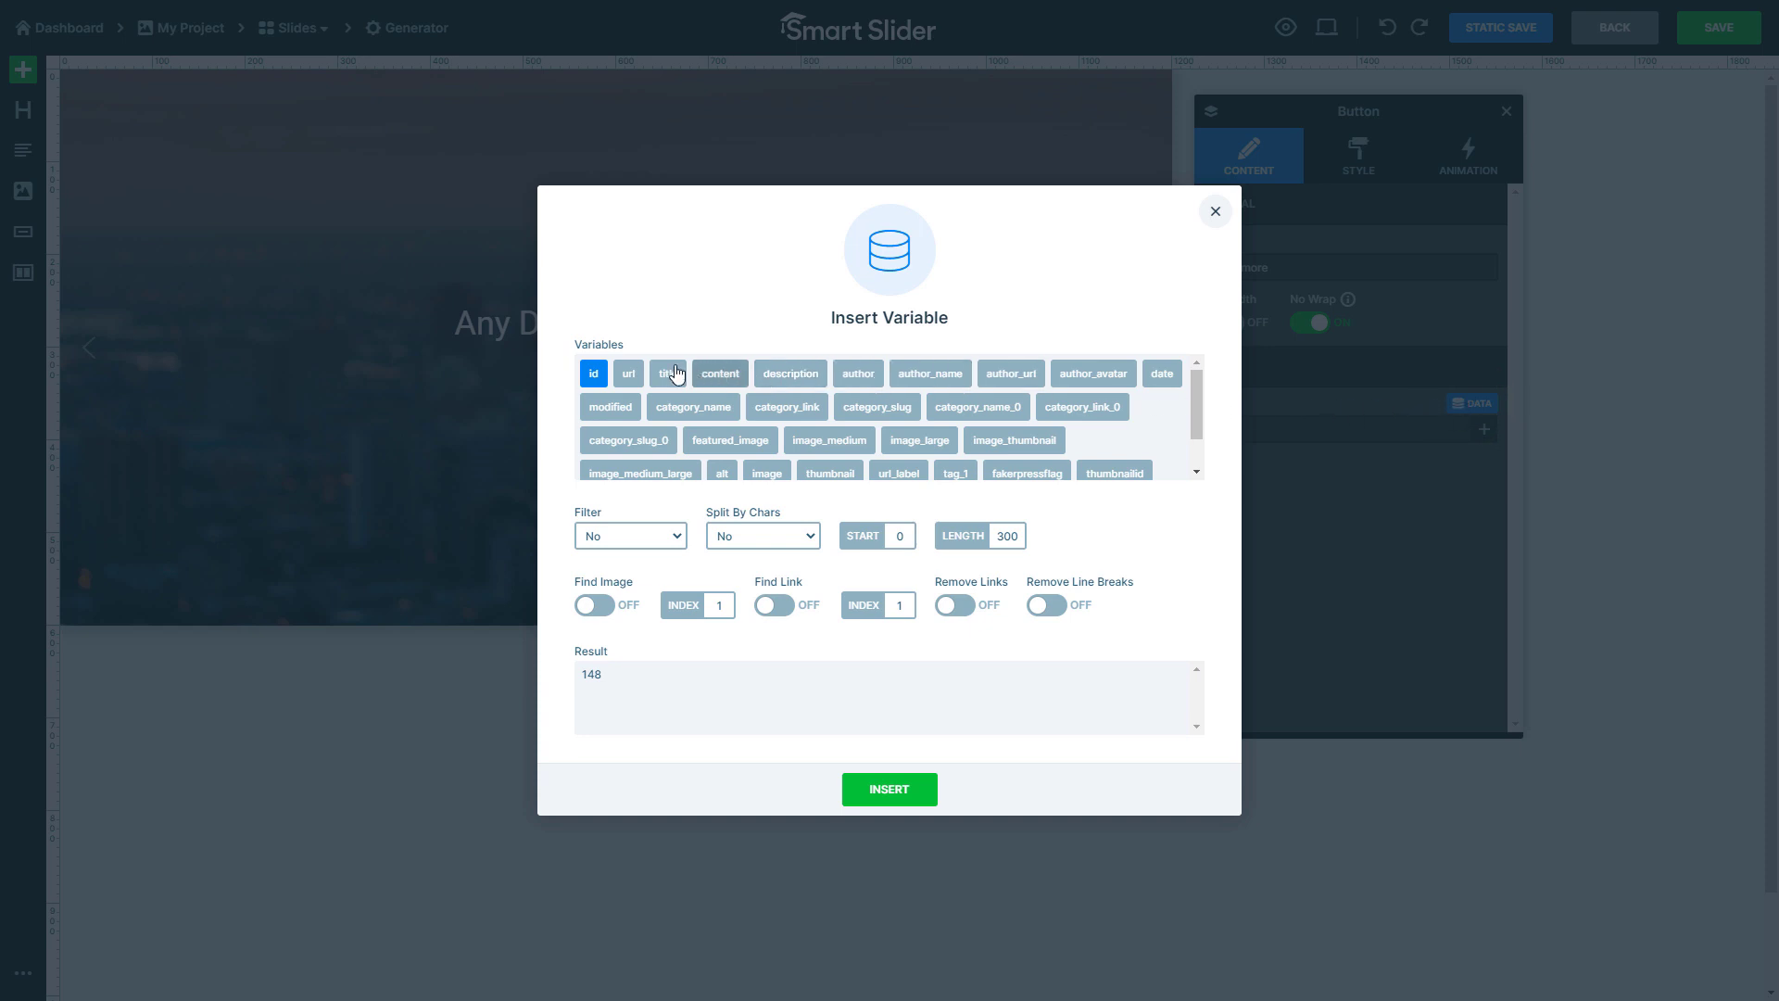
left_click(630, 376)
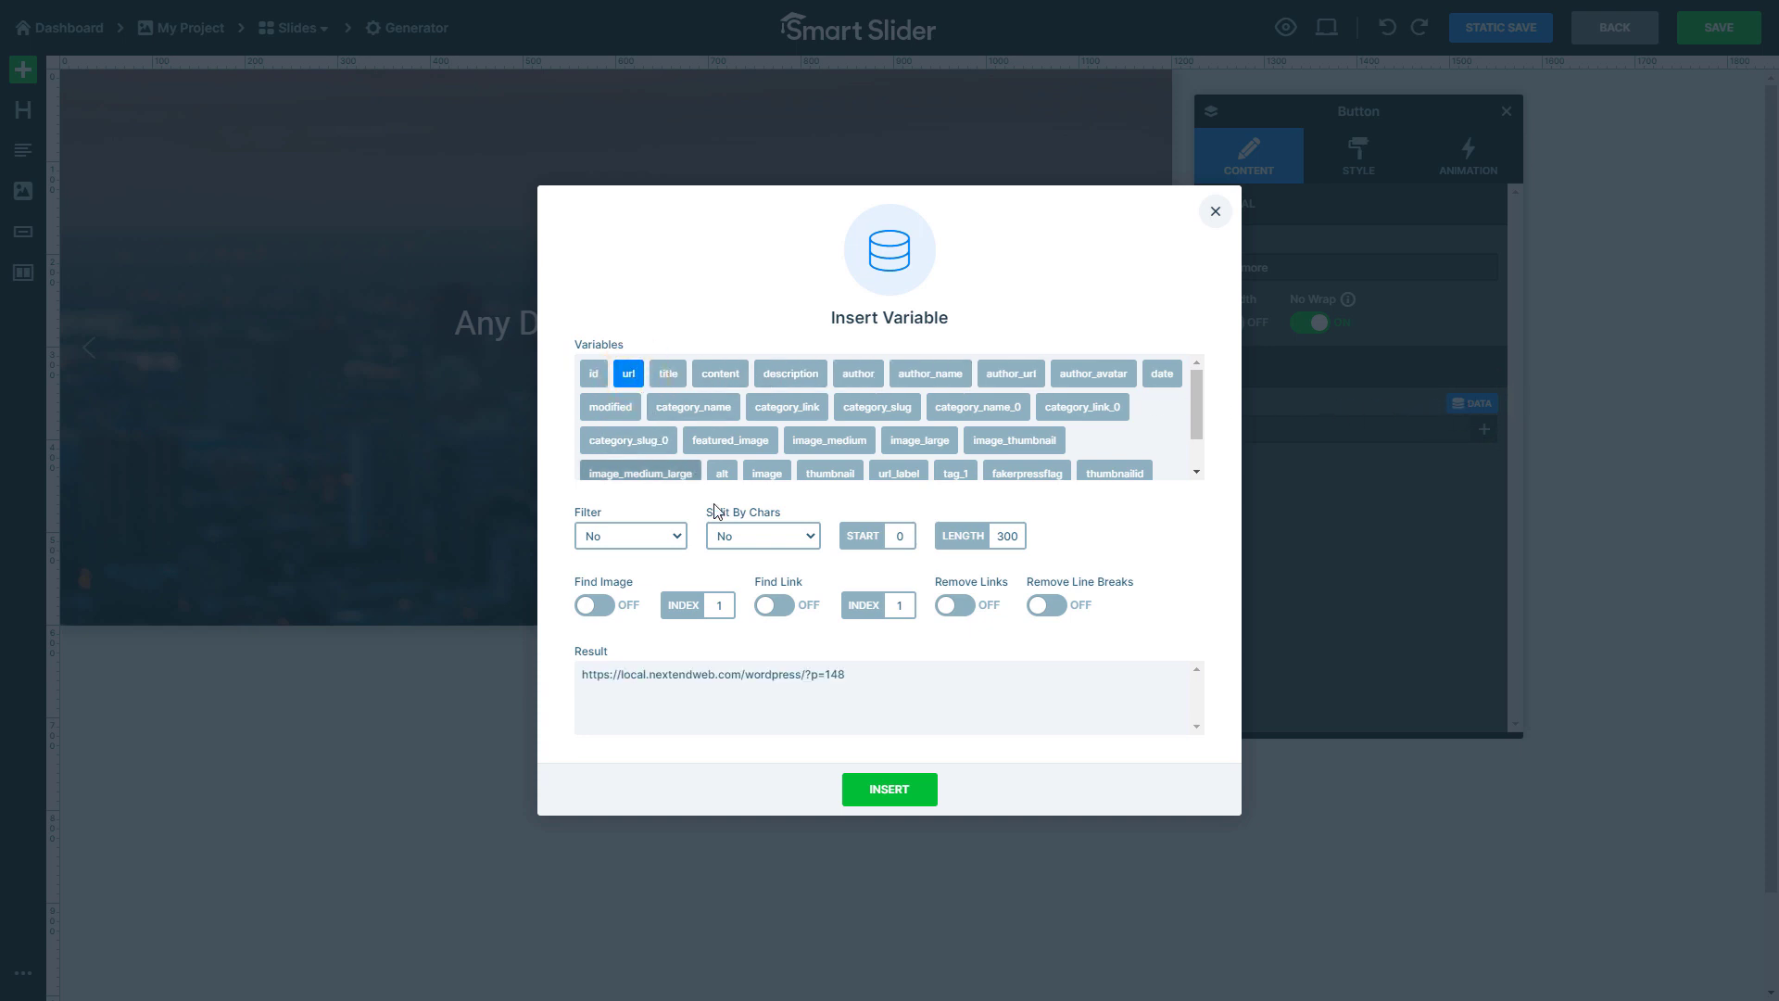
left_click(888, 793)
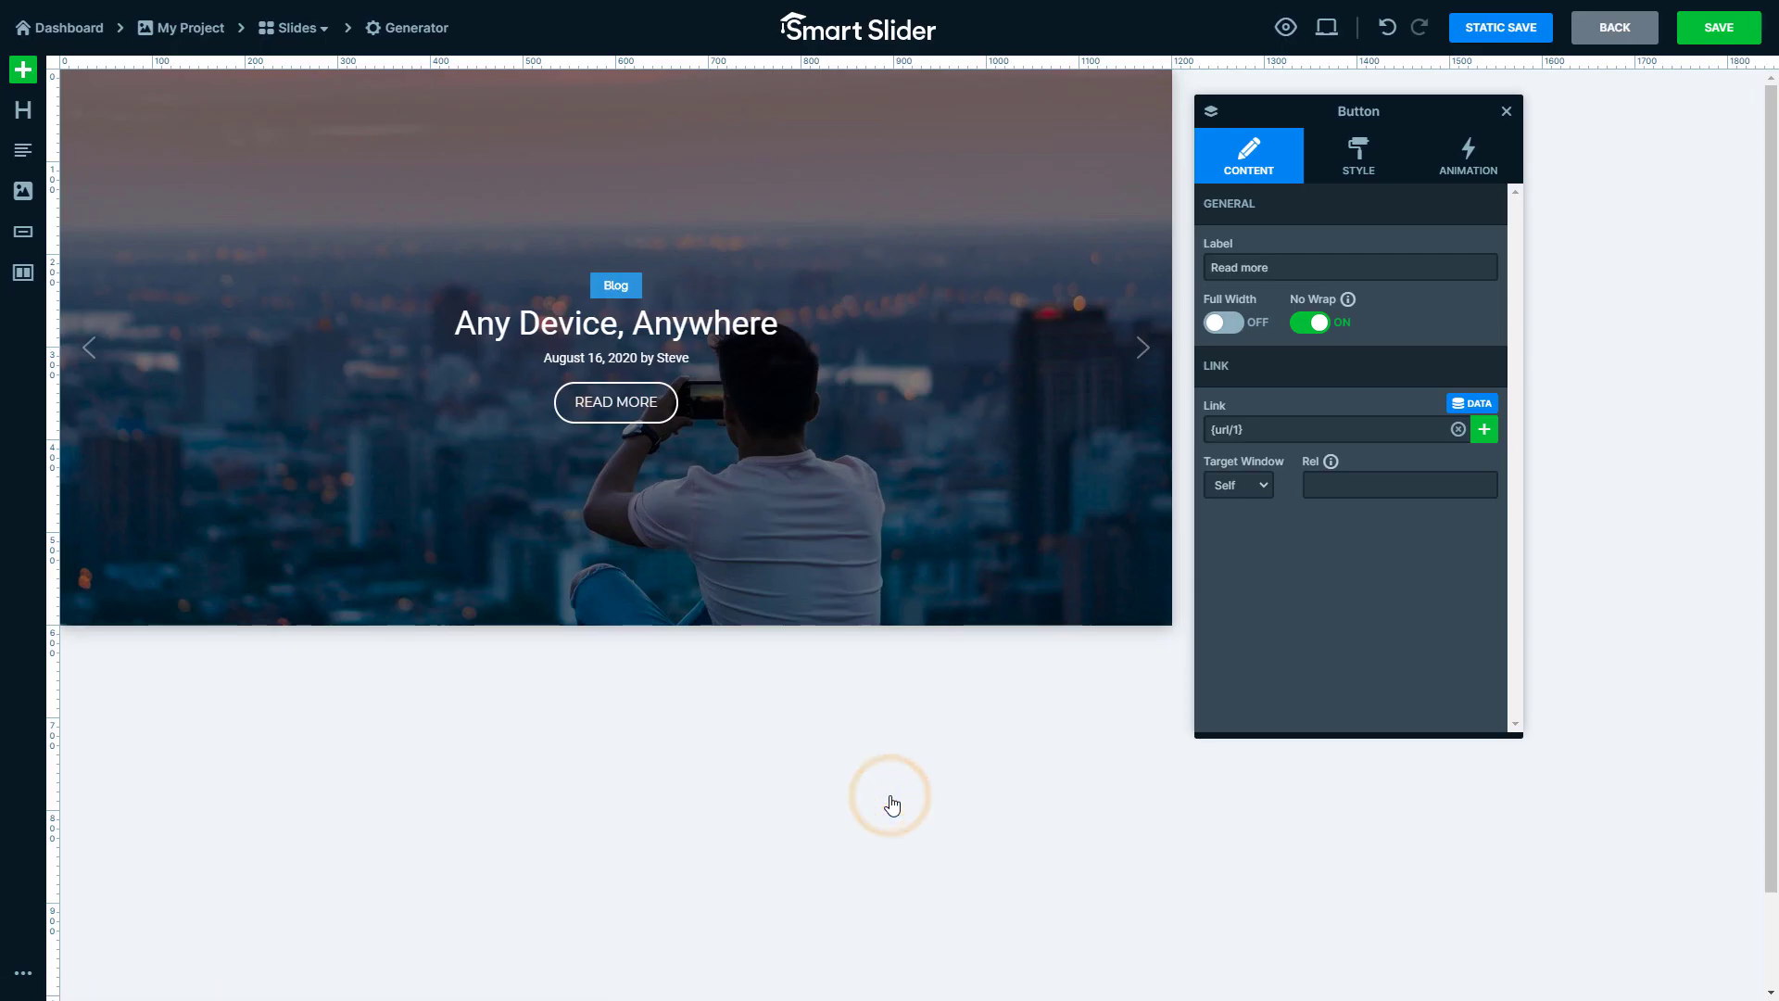
Preview the slider and step through the generated post slides
left_click(1288, 29)
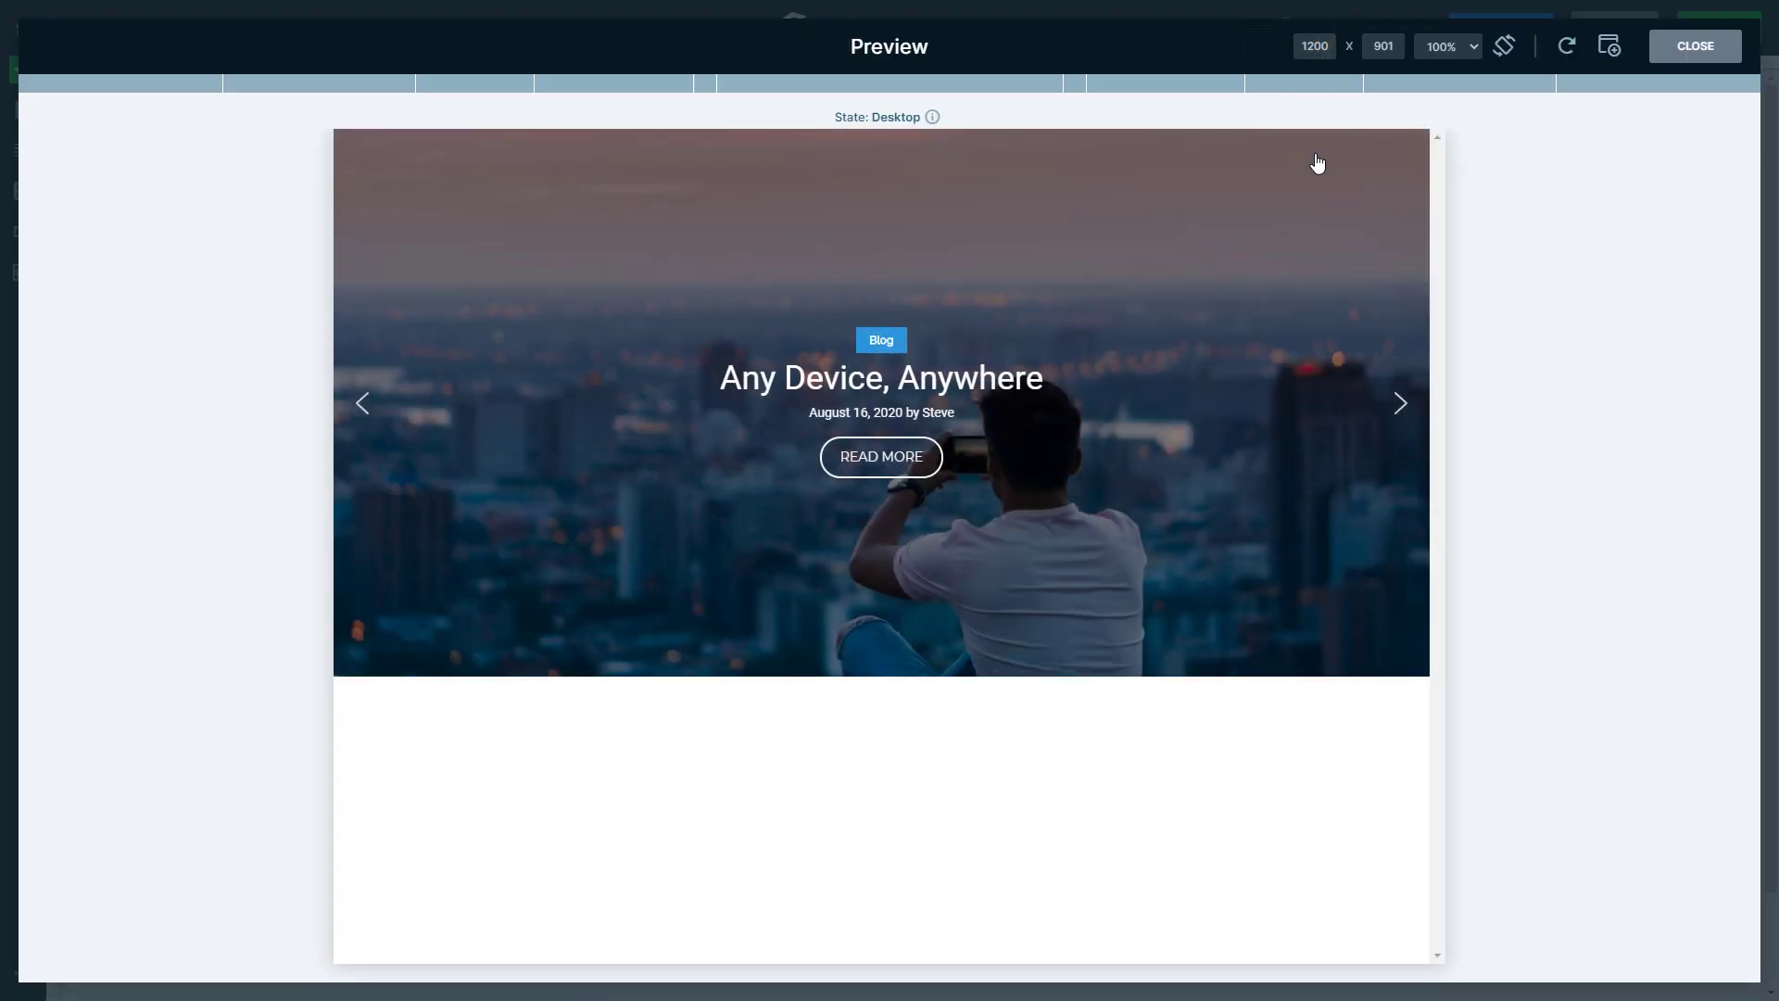
left_click(1403, 412)
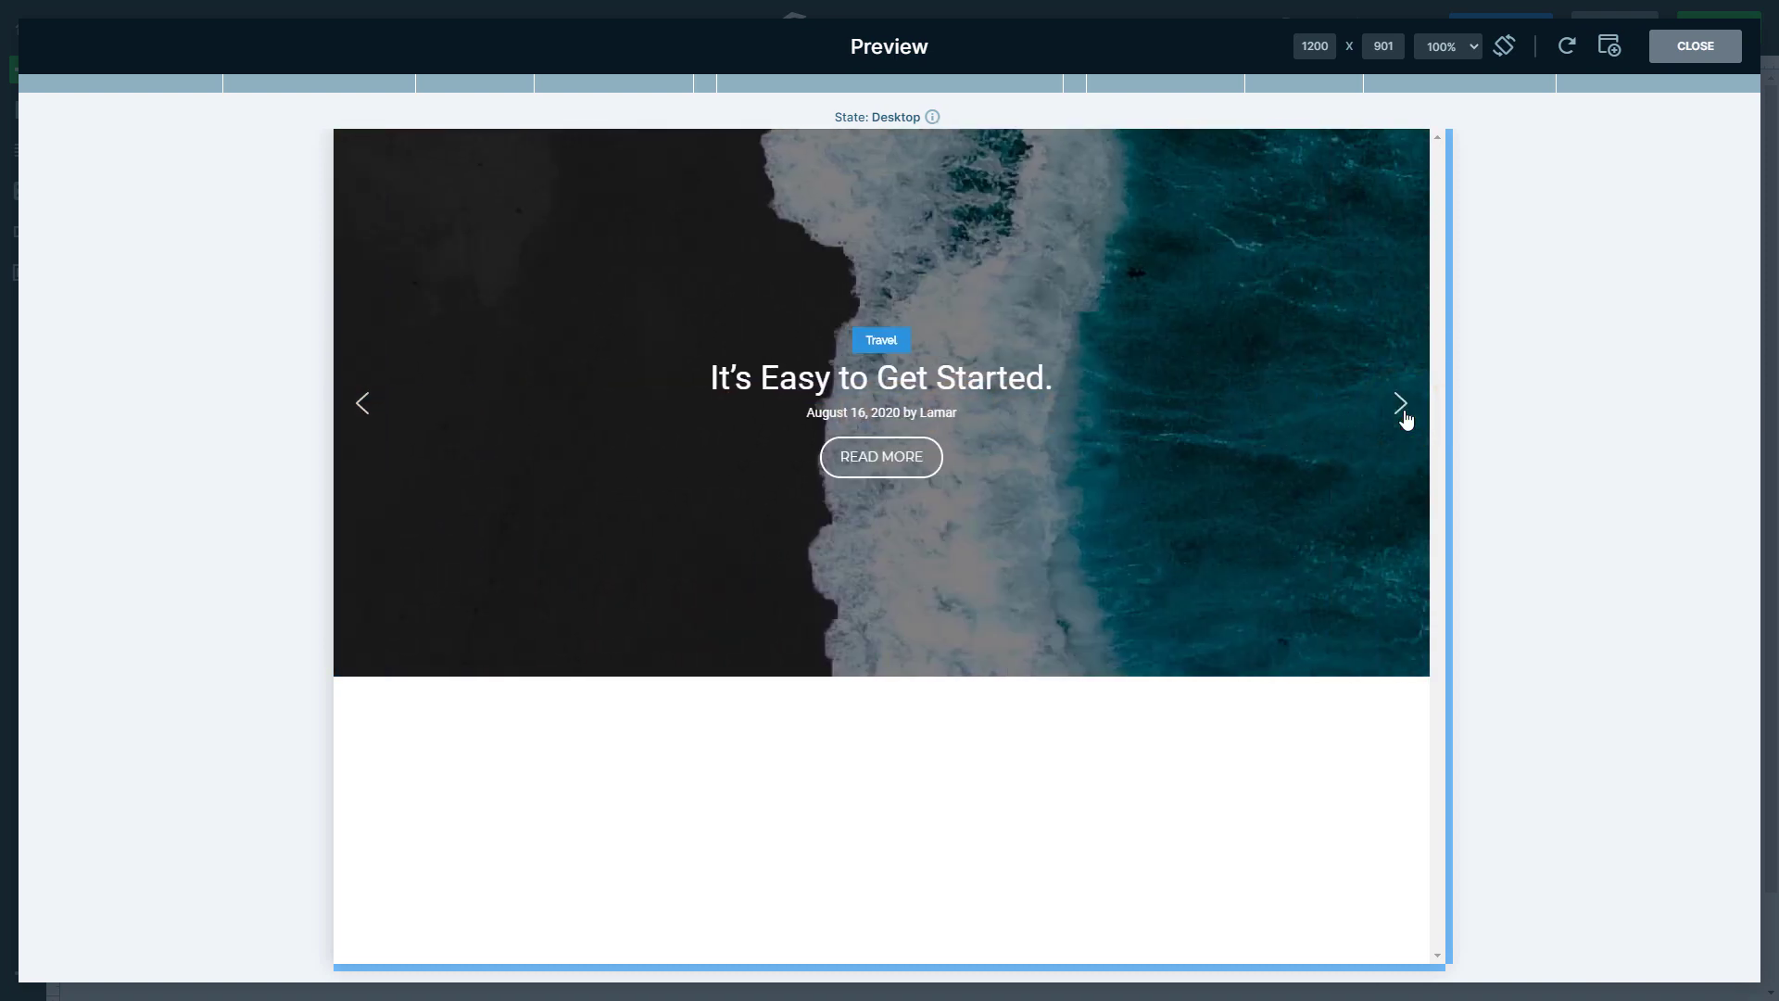
left_click(1406, 419)
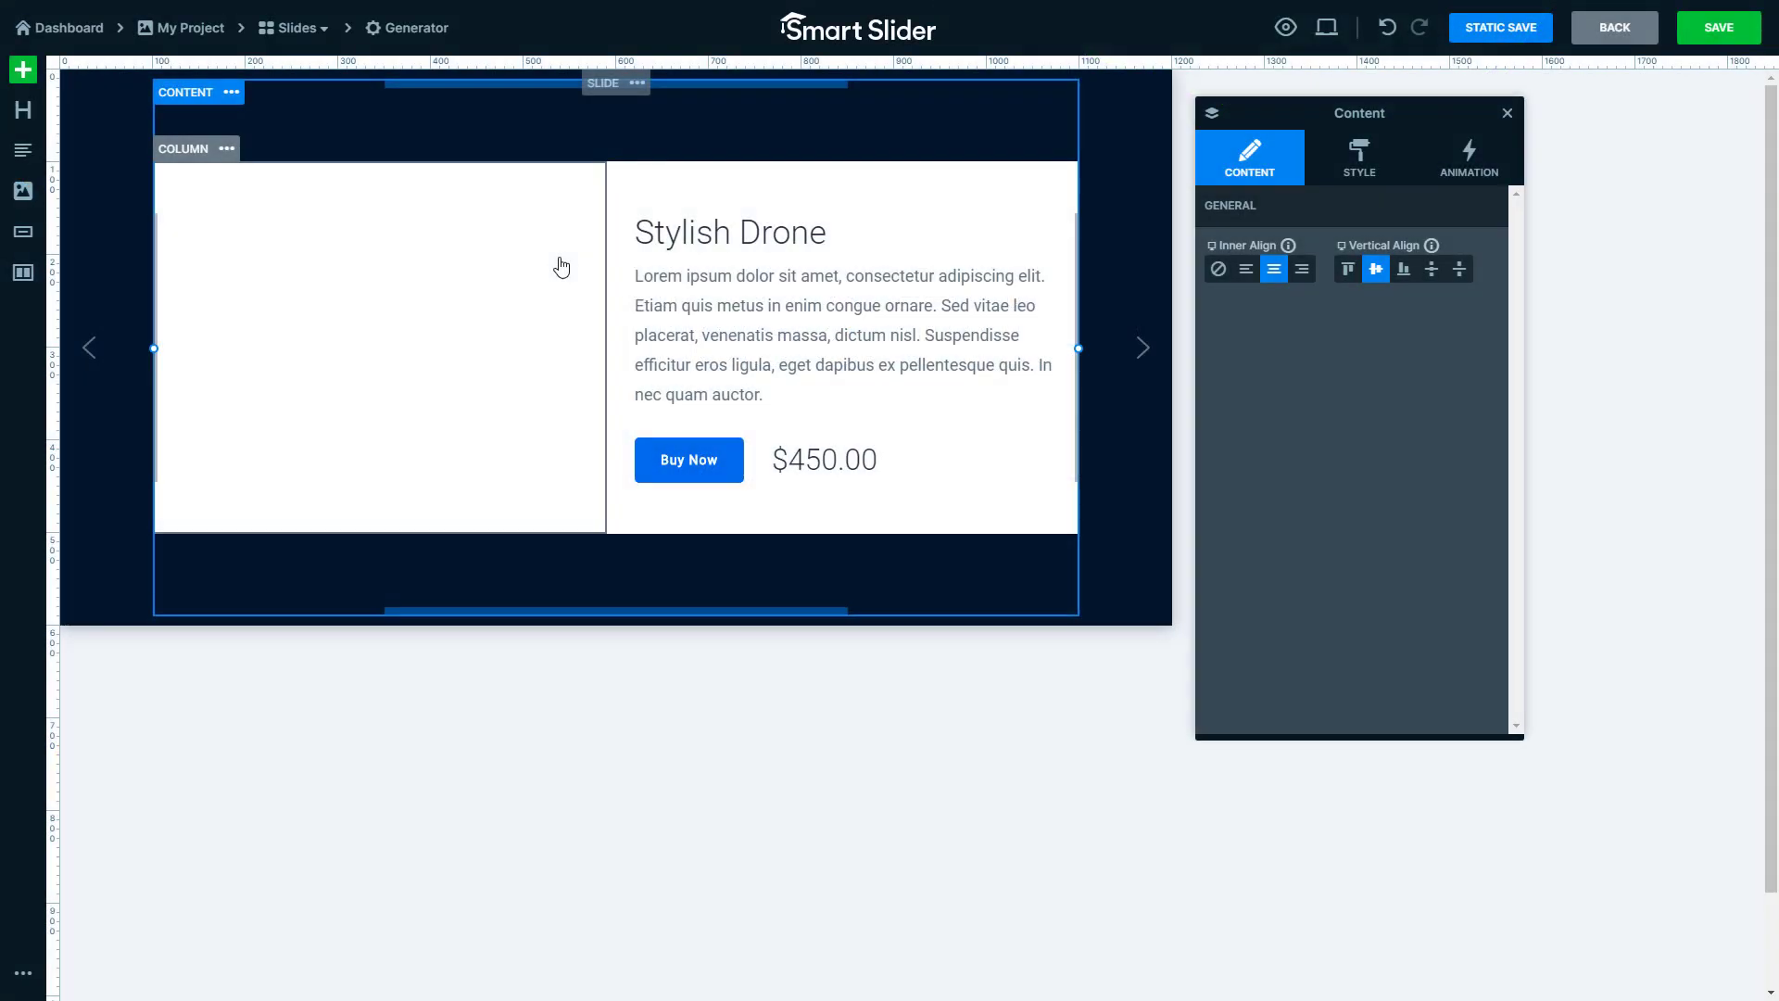
Set the empty left column's background to {findimage(description/1,1)}, the first image in the post description
left_click(559, 261)
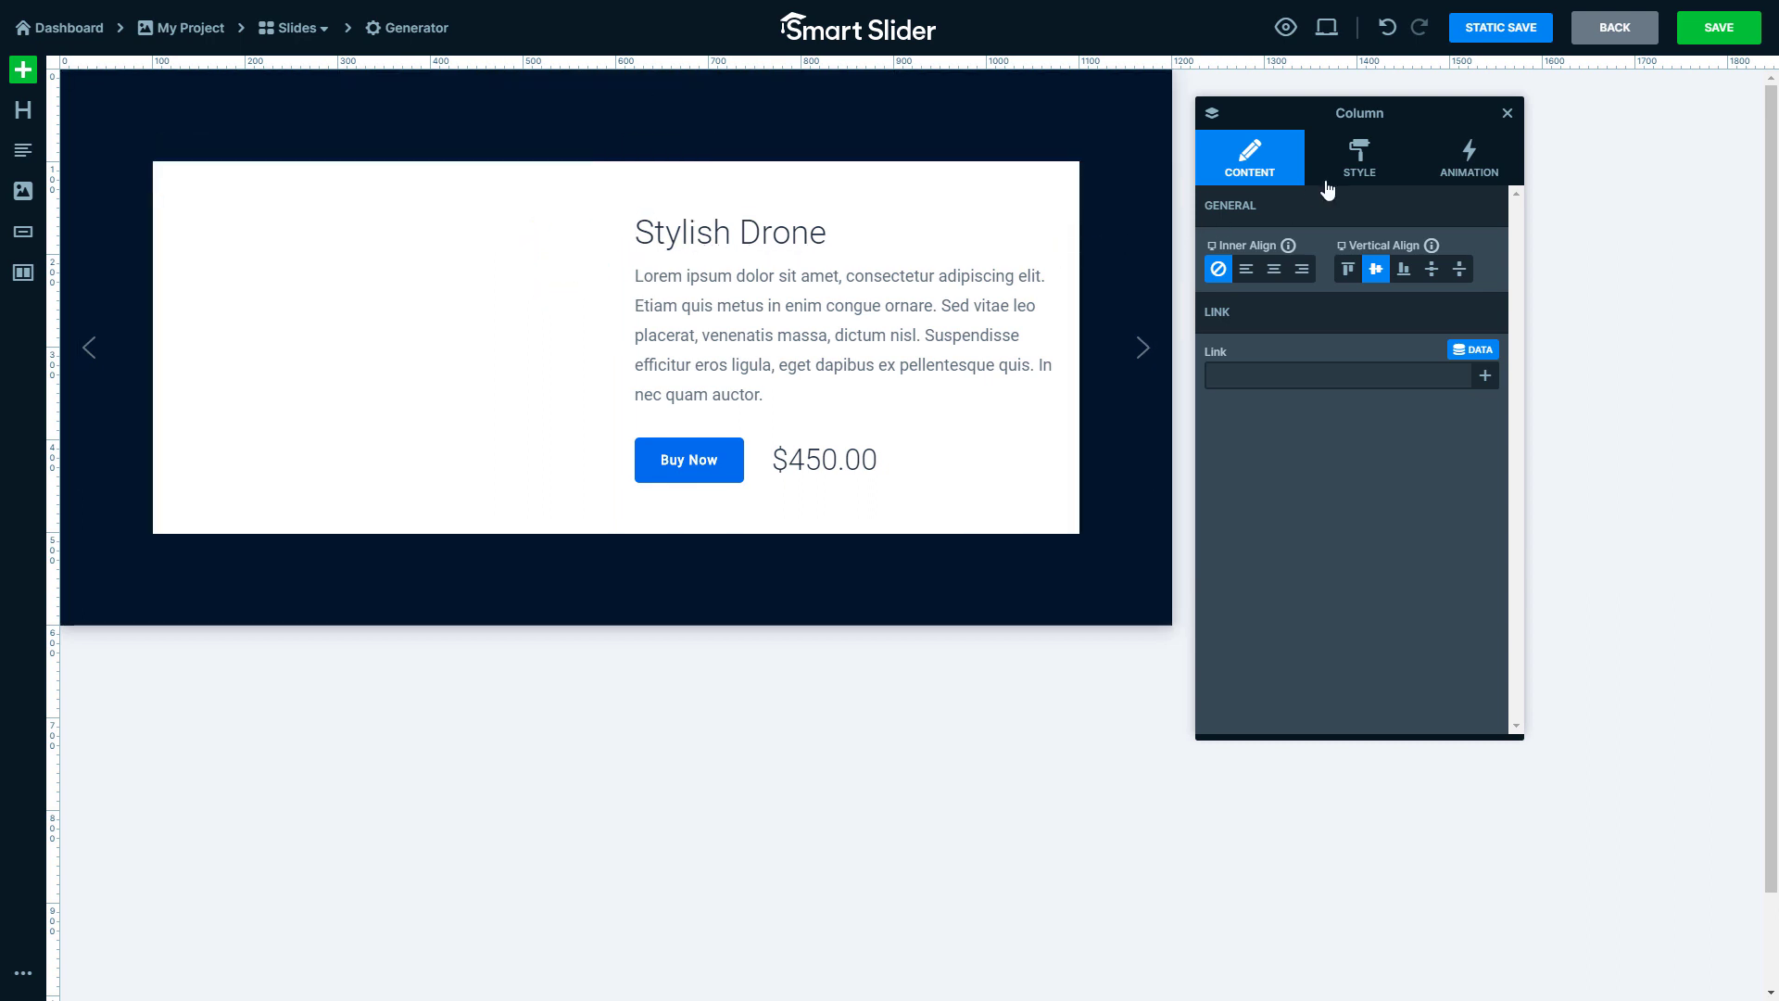
left_click(1355, 165)
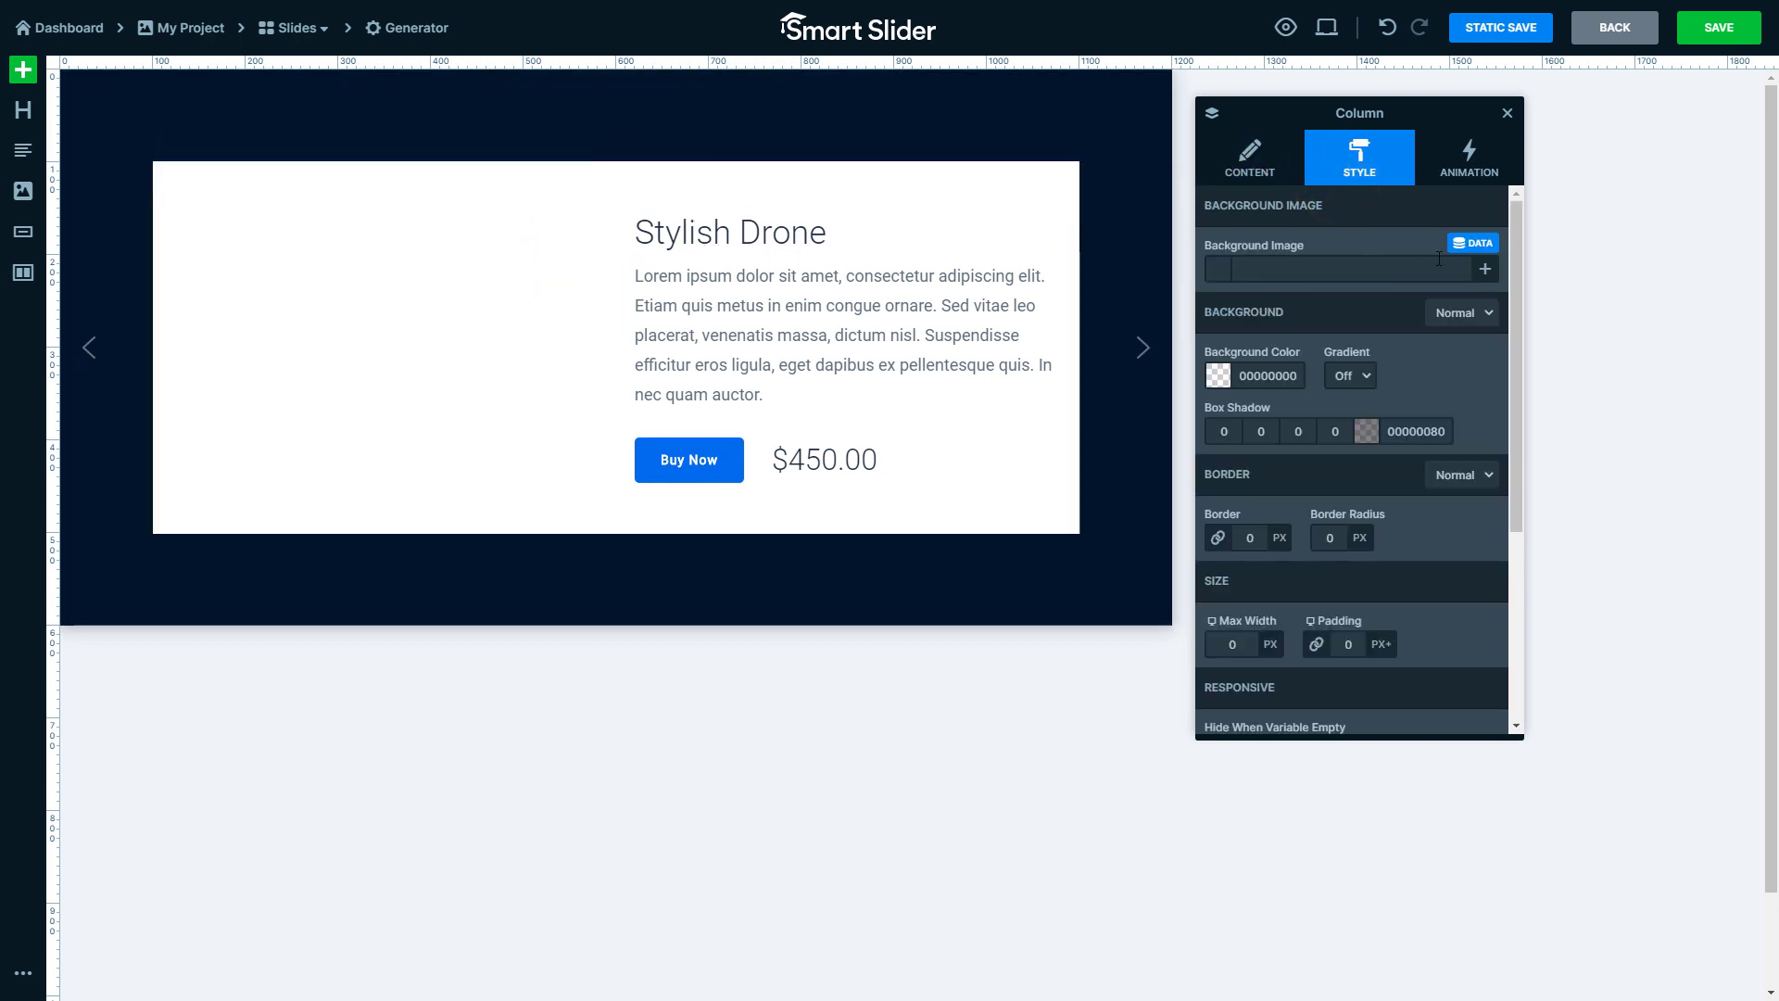
left_click(1474, 245)
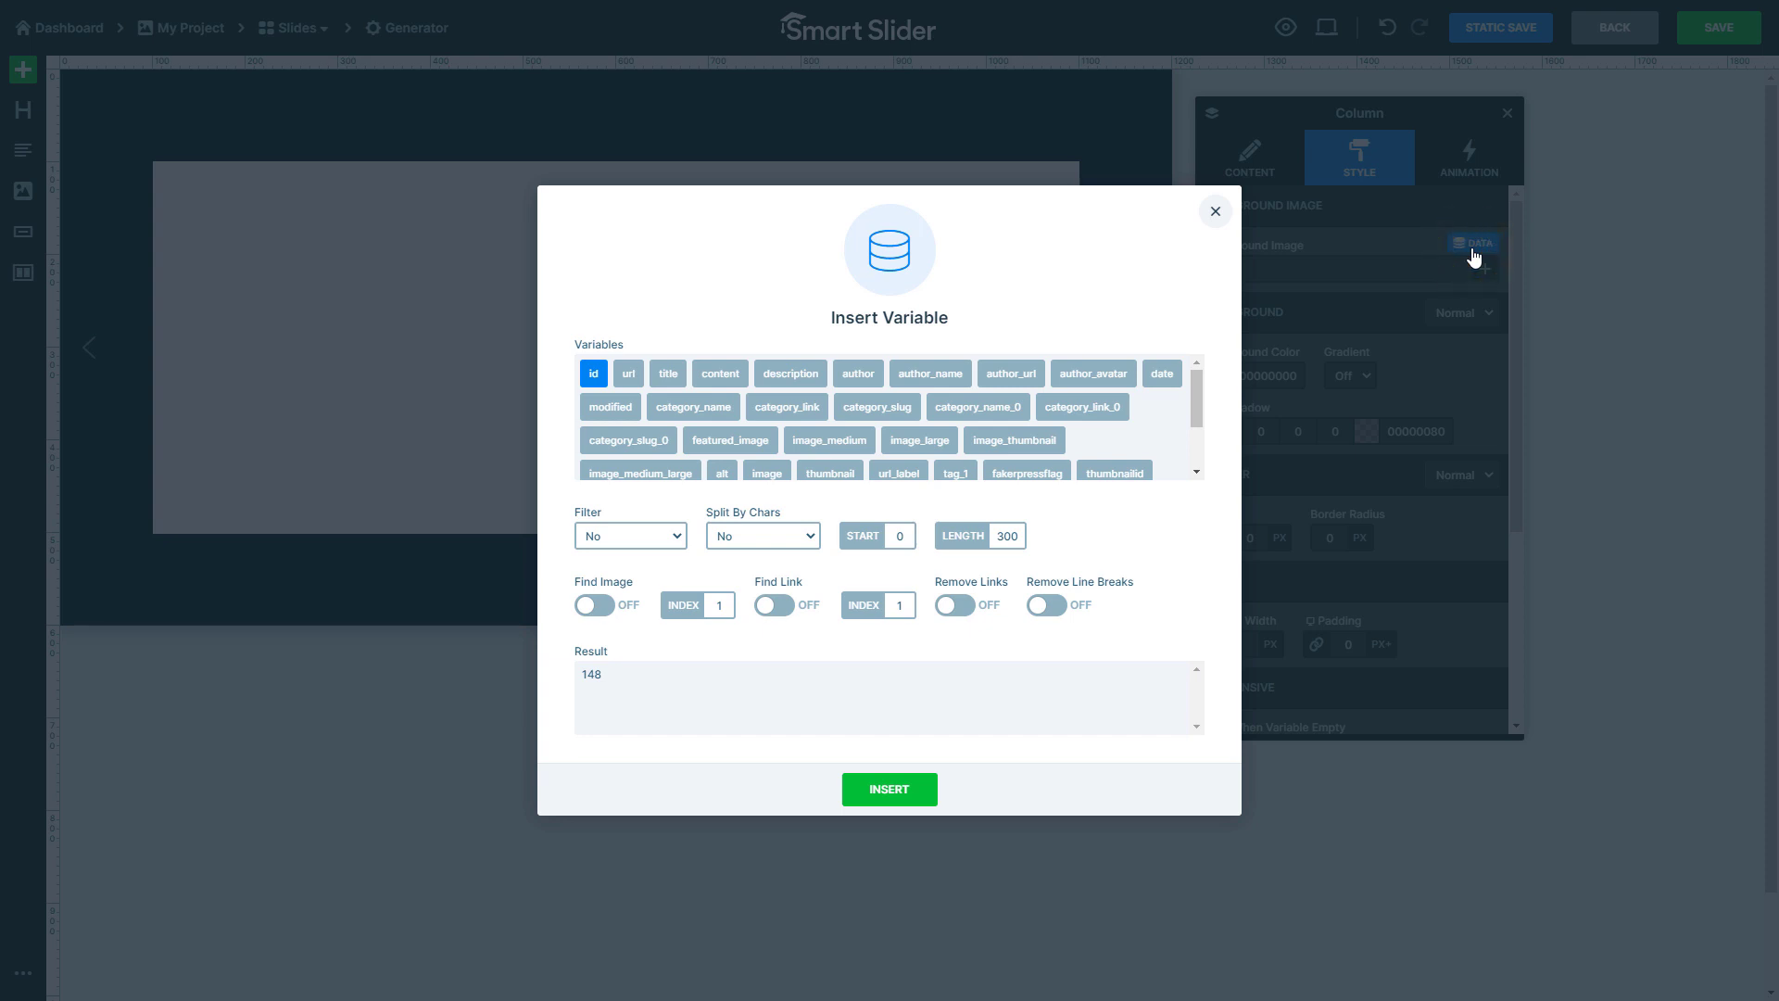
left_click(788, 380)
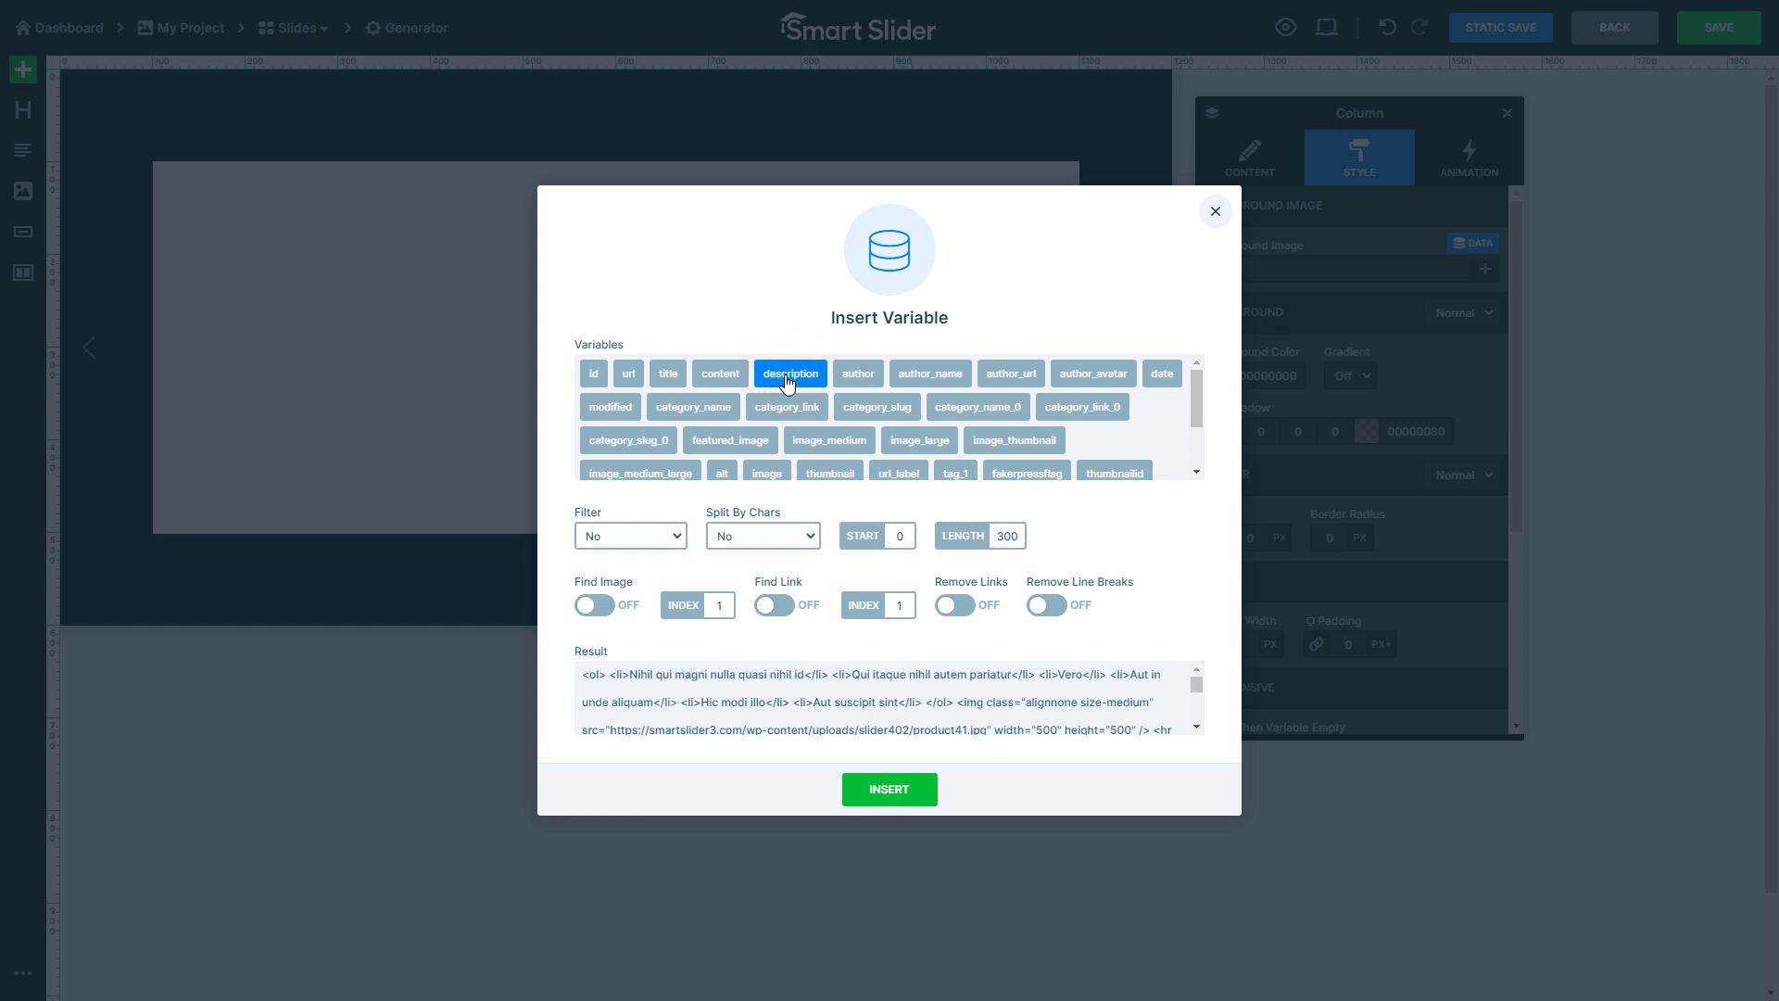
left_click(596, 607)
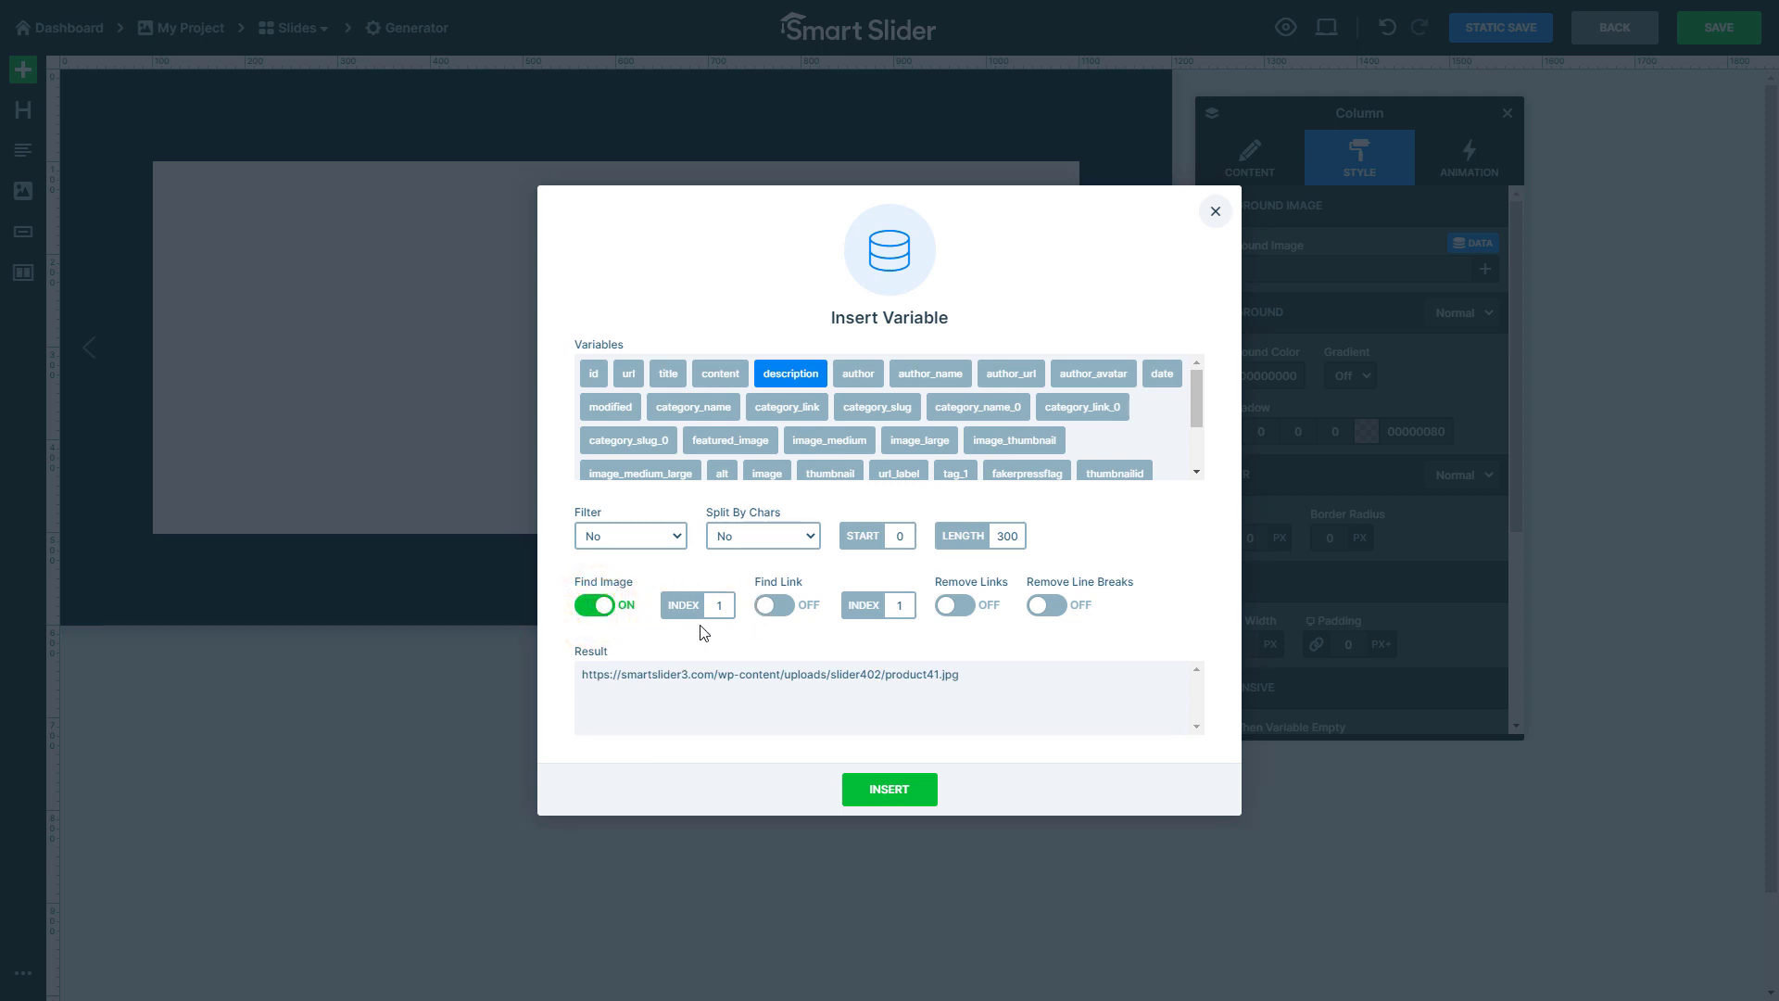
left_click(897, 798)
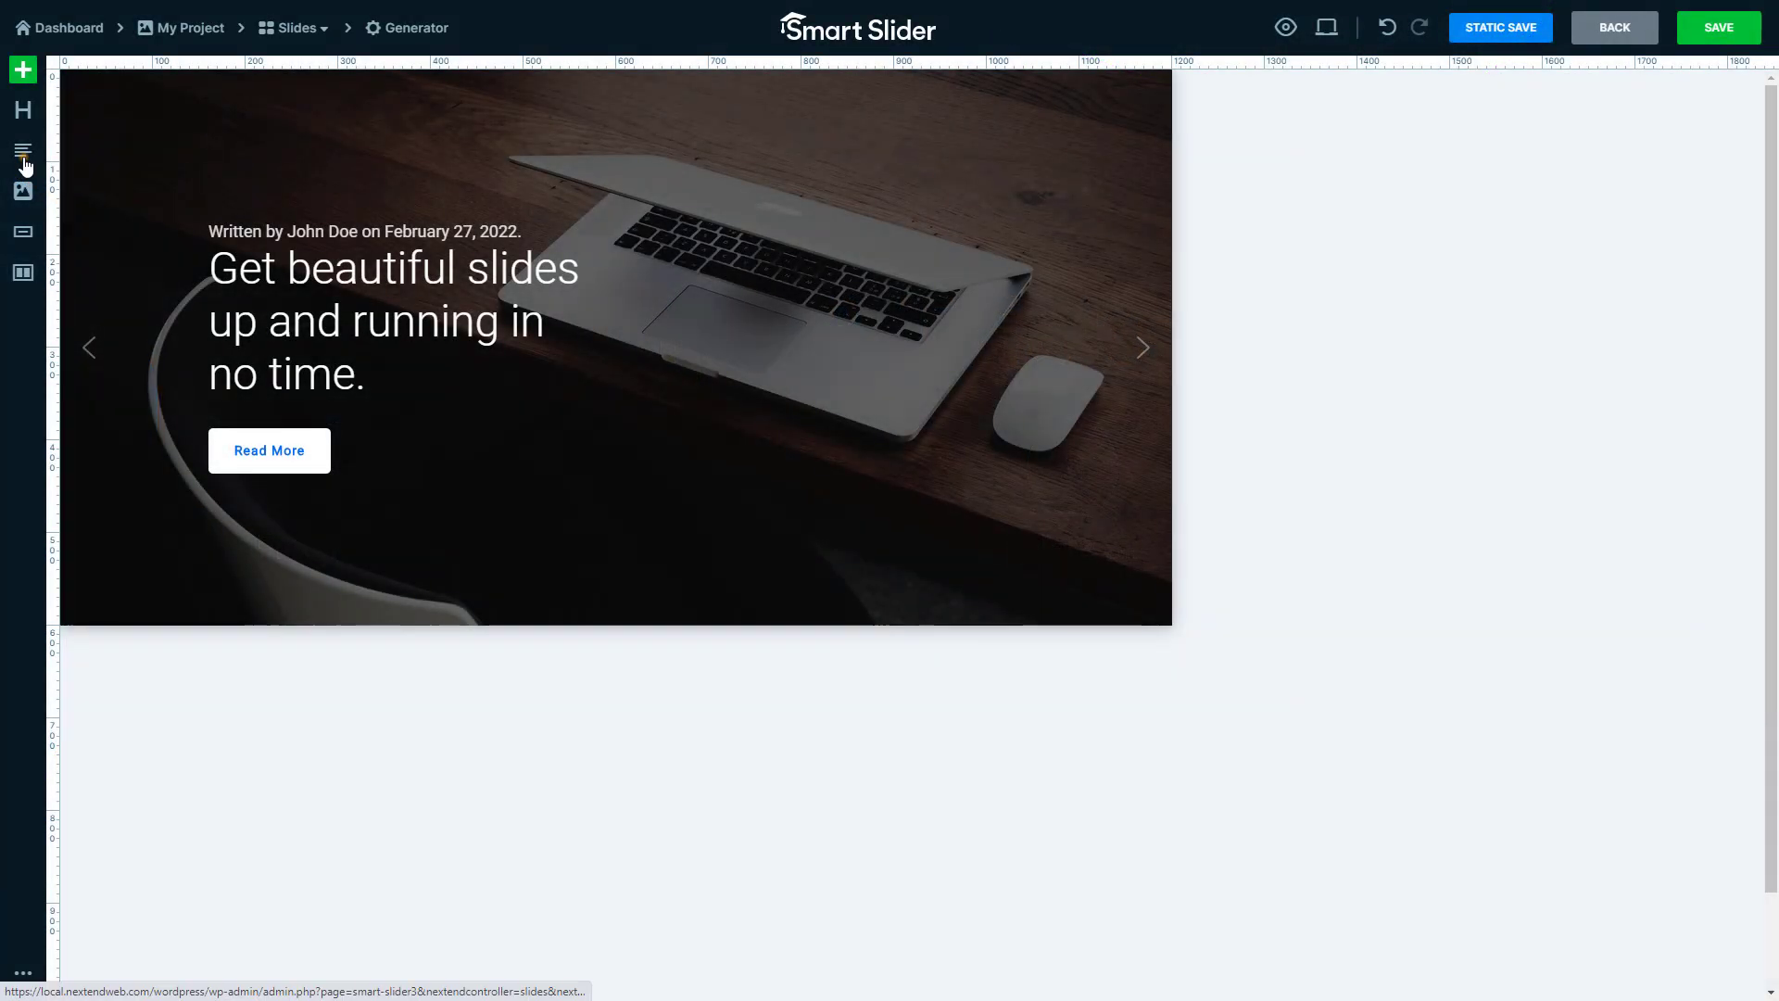
Add a text layer showing the description with HTML removed, cut at whole words to 150 characters
left_click_drag(23, 154, 367, 405)
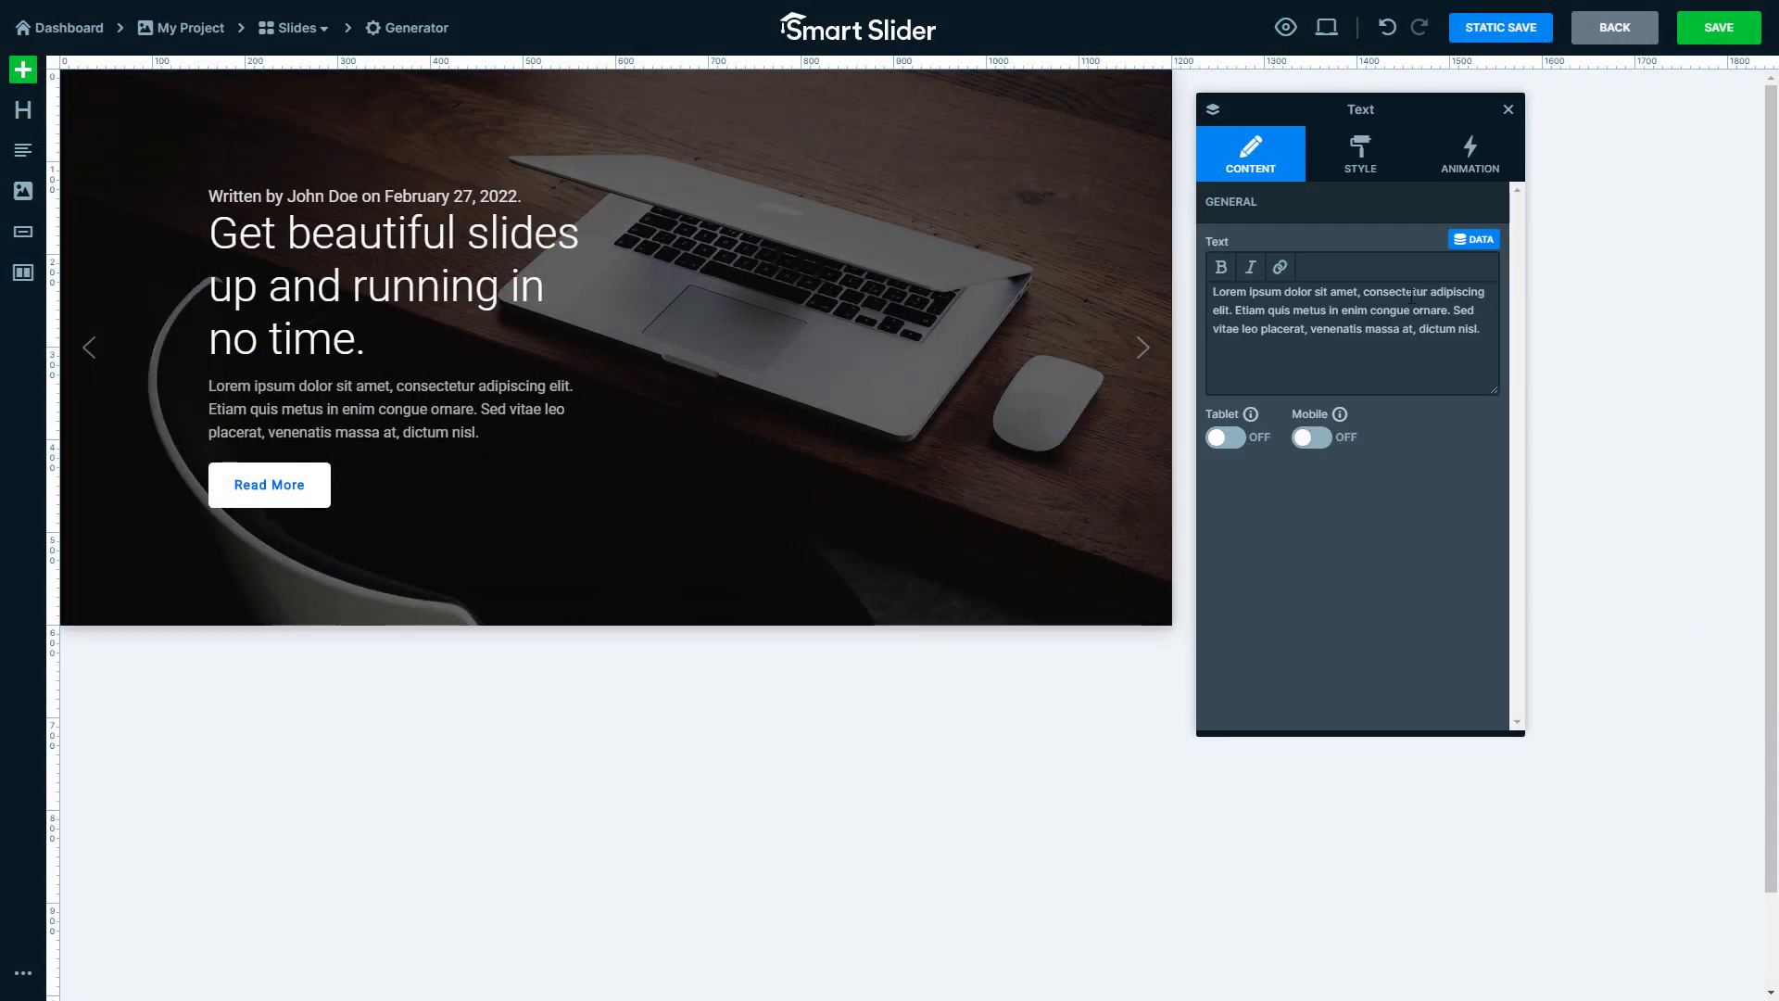
left_click(1481, 241)
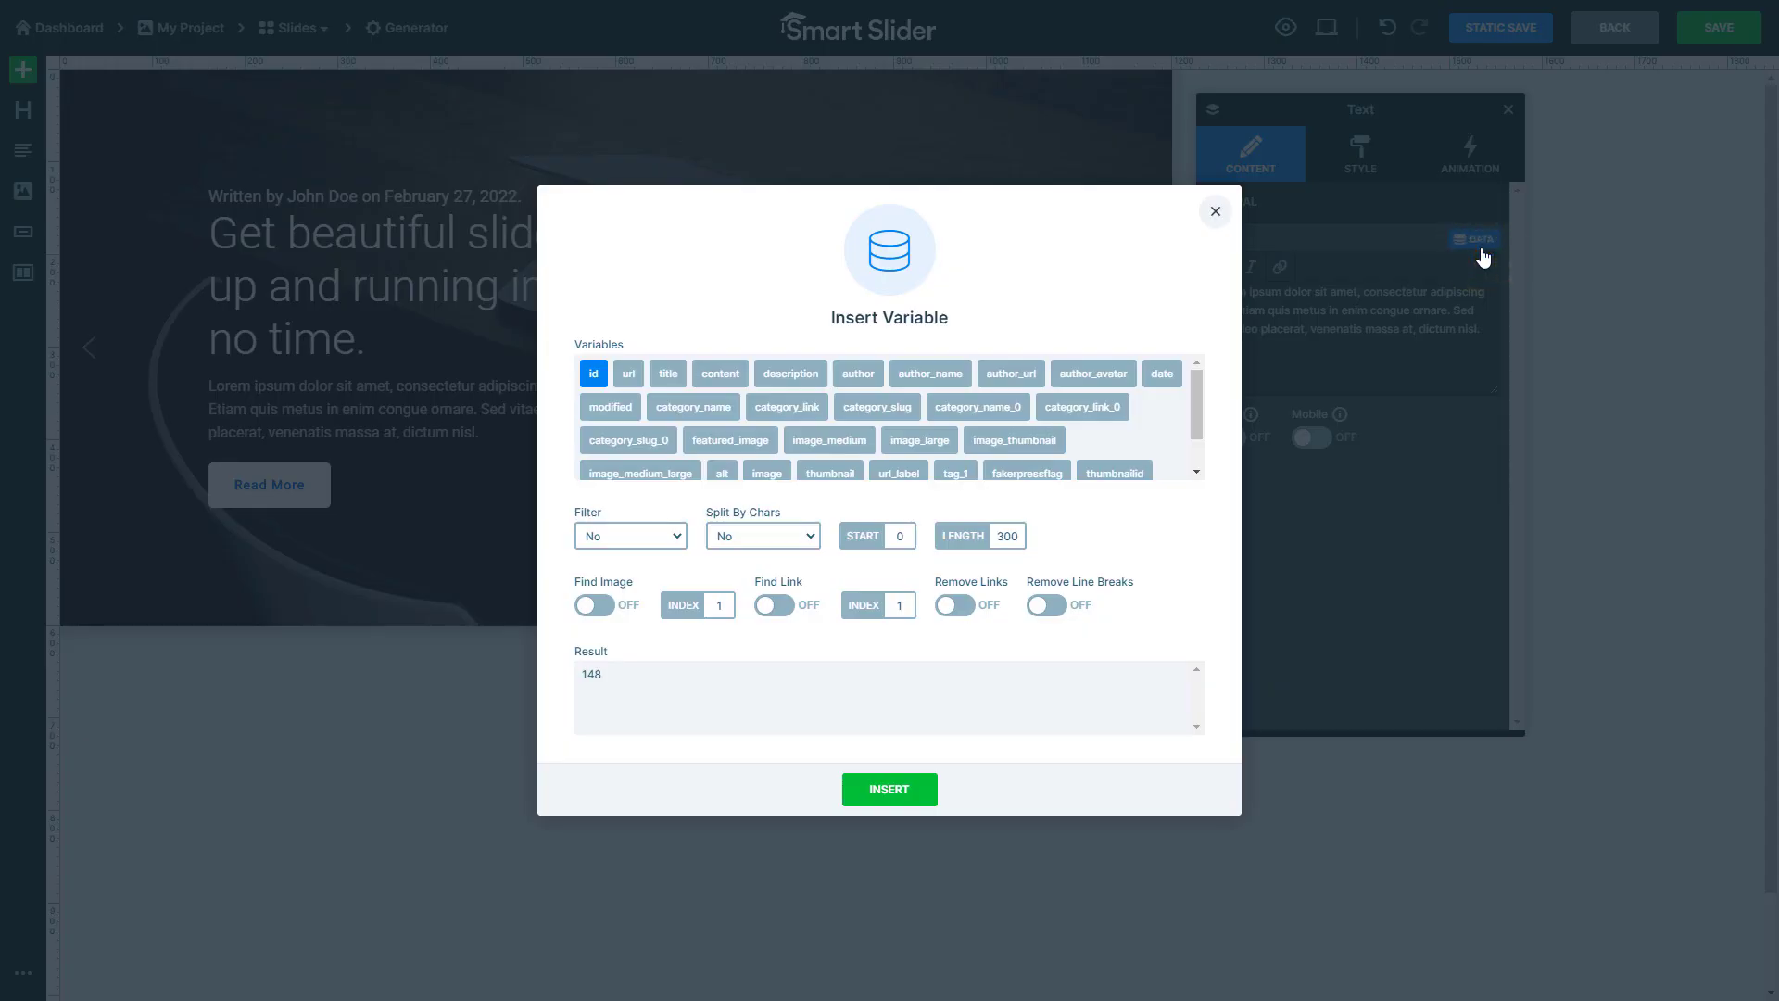
left_click(793, 380)
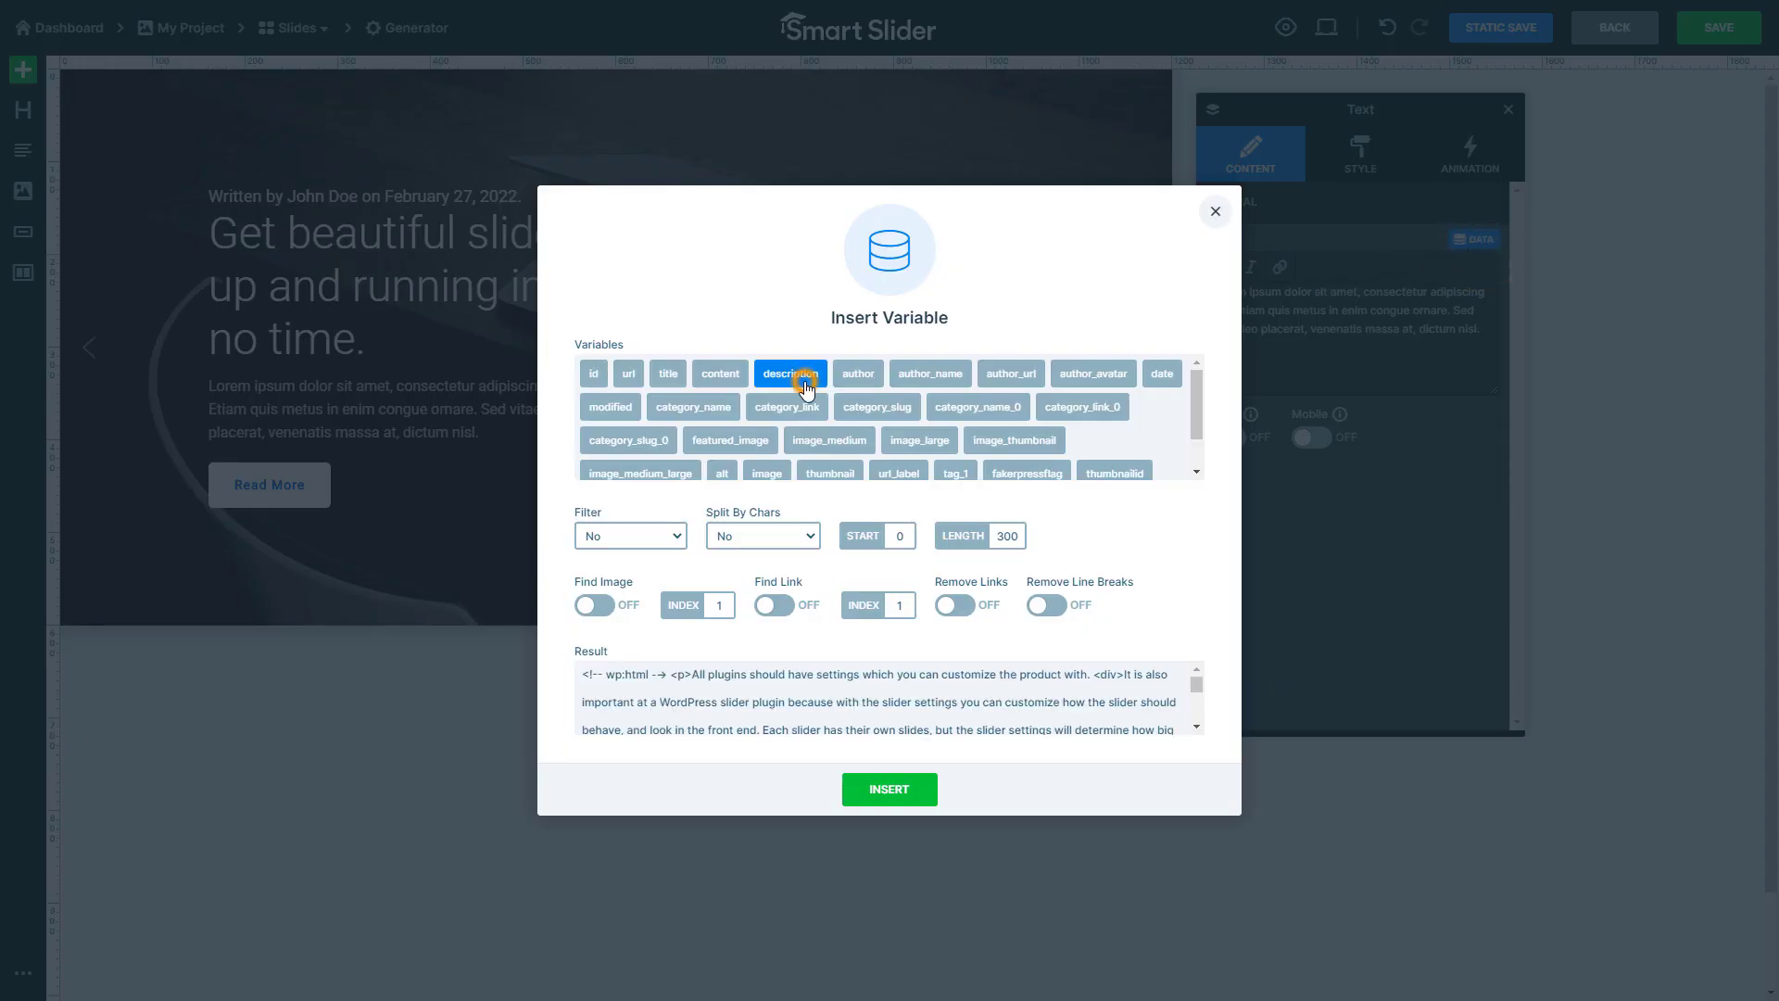
left_click(797, 545)
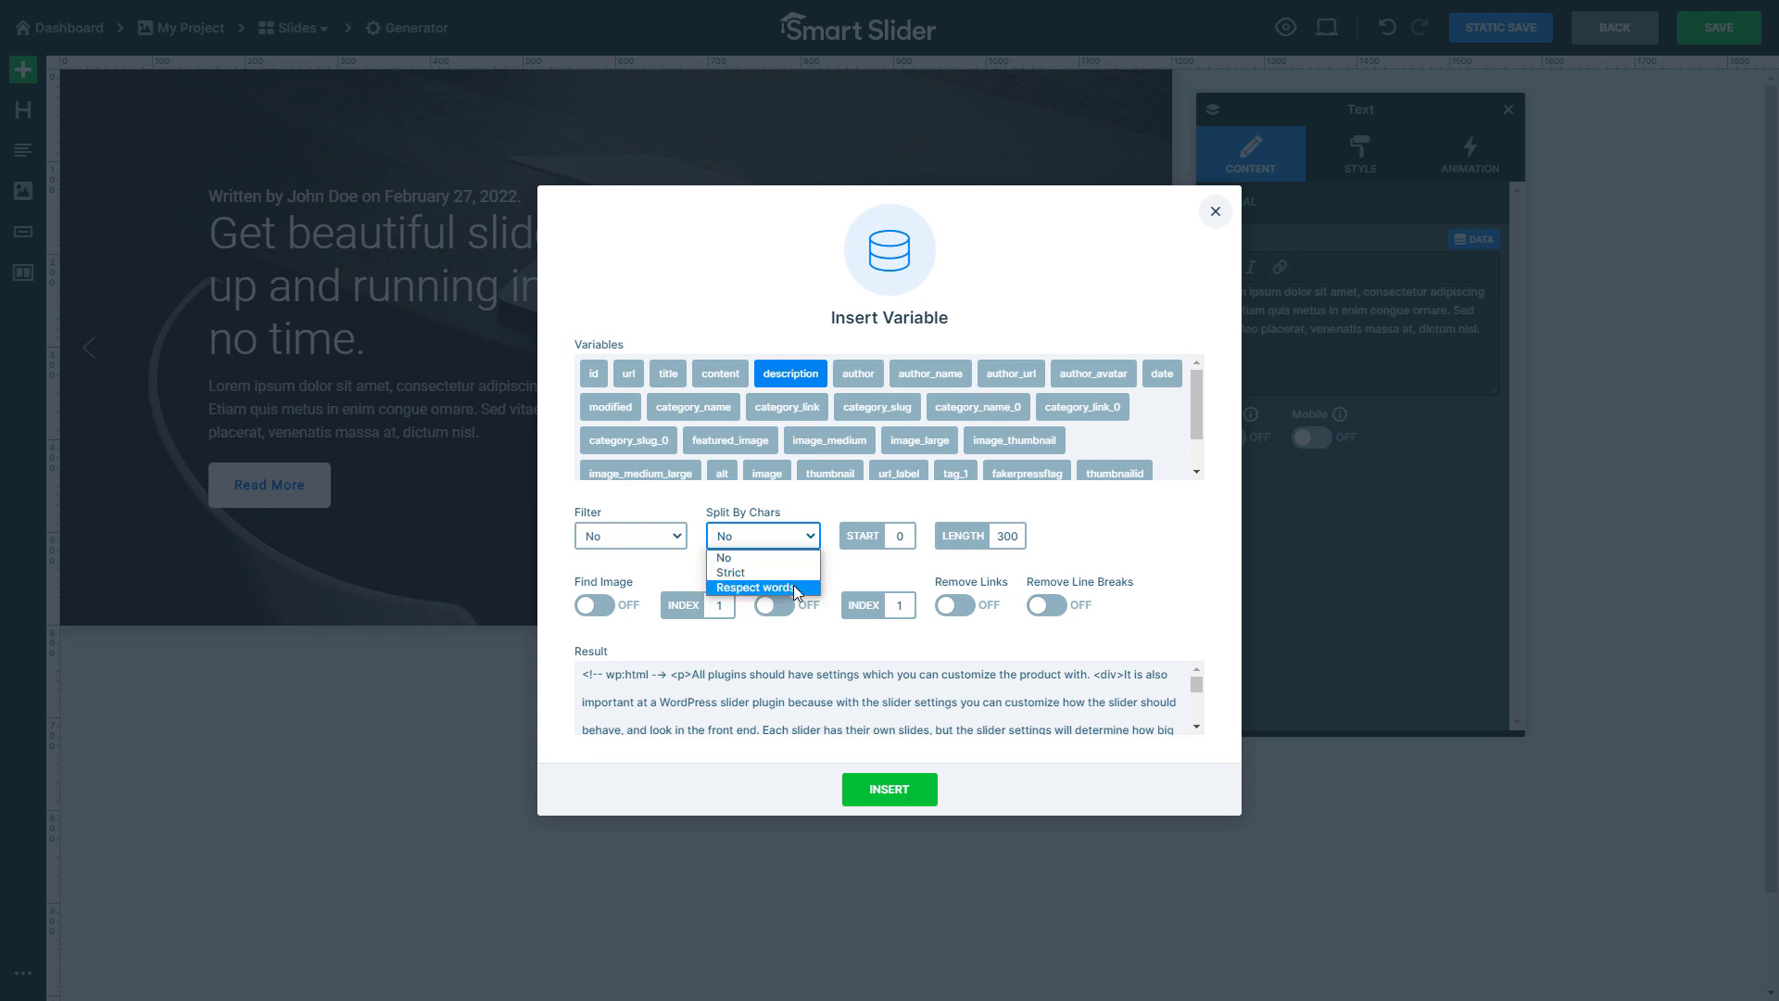
left_click(794, 587)
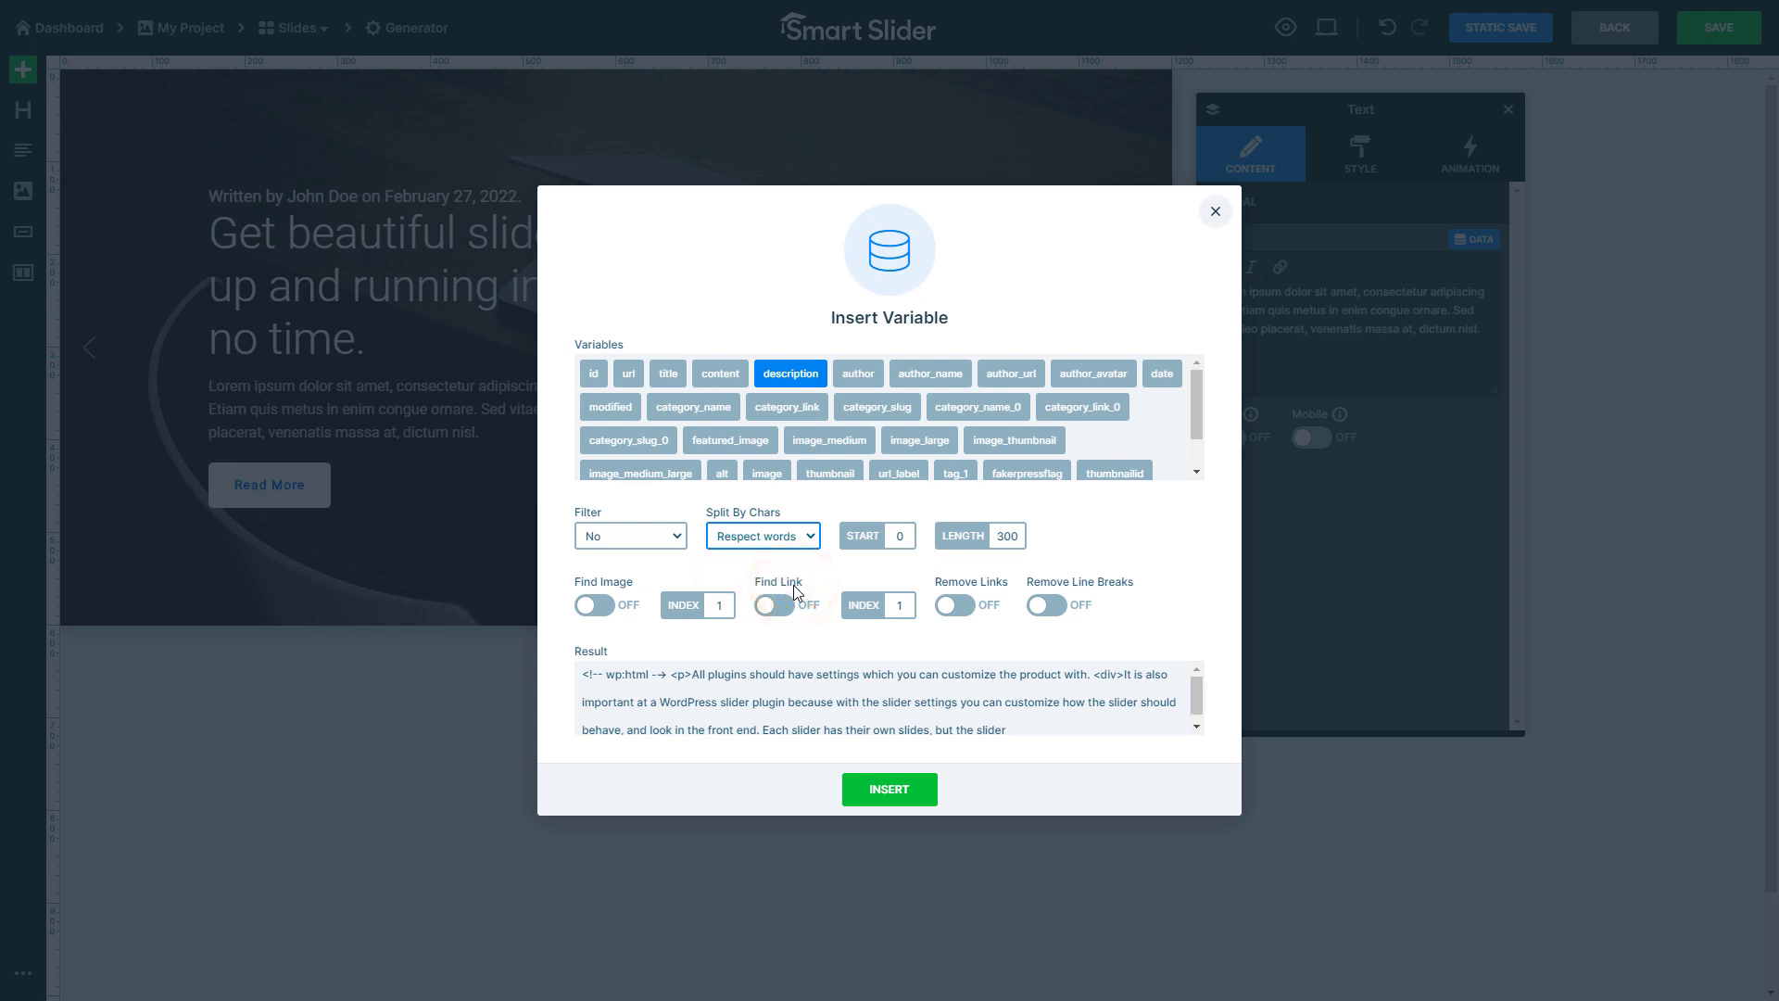
double_click(1002, 539)
key("BackSpace")
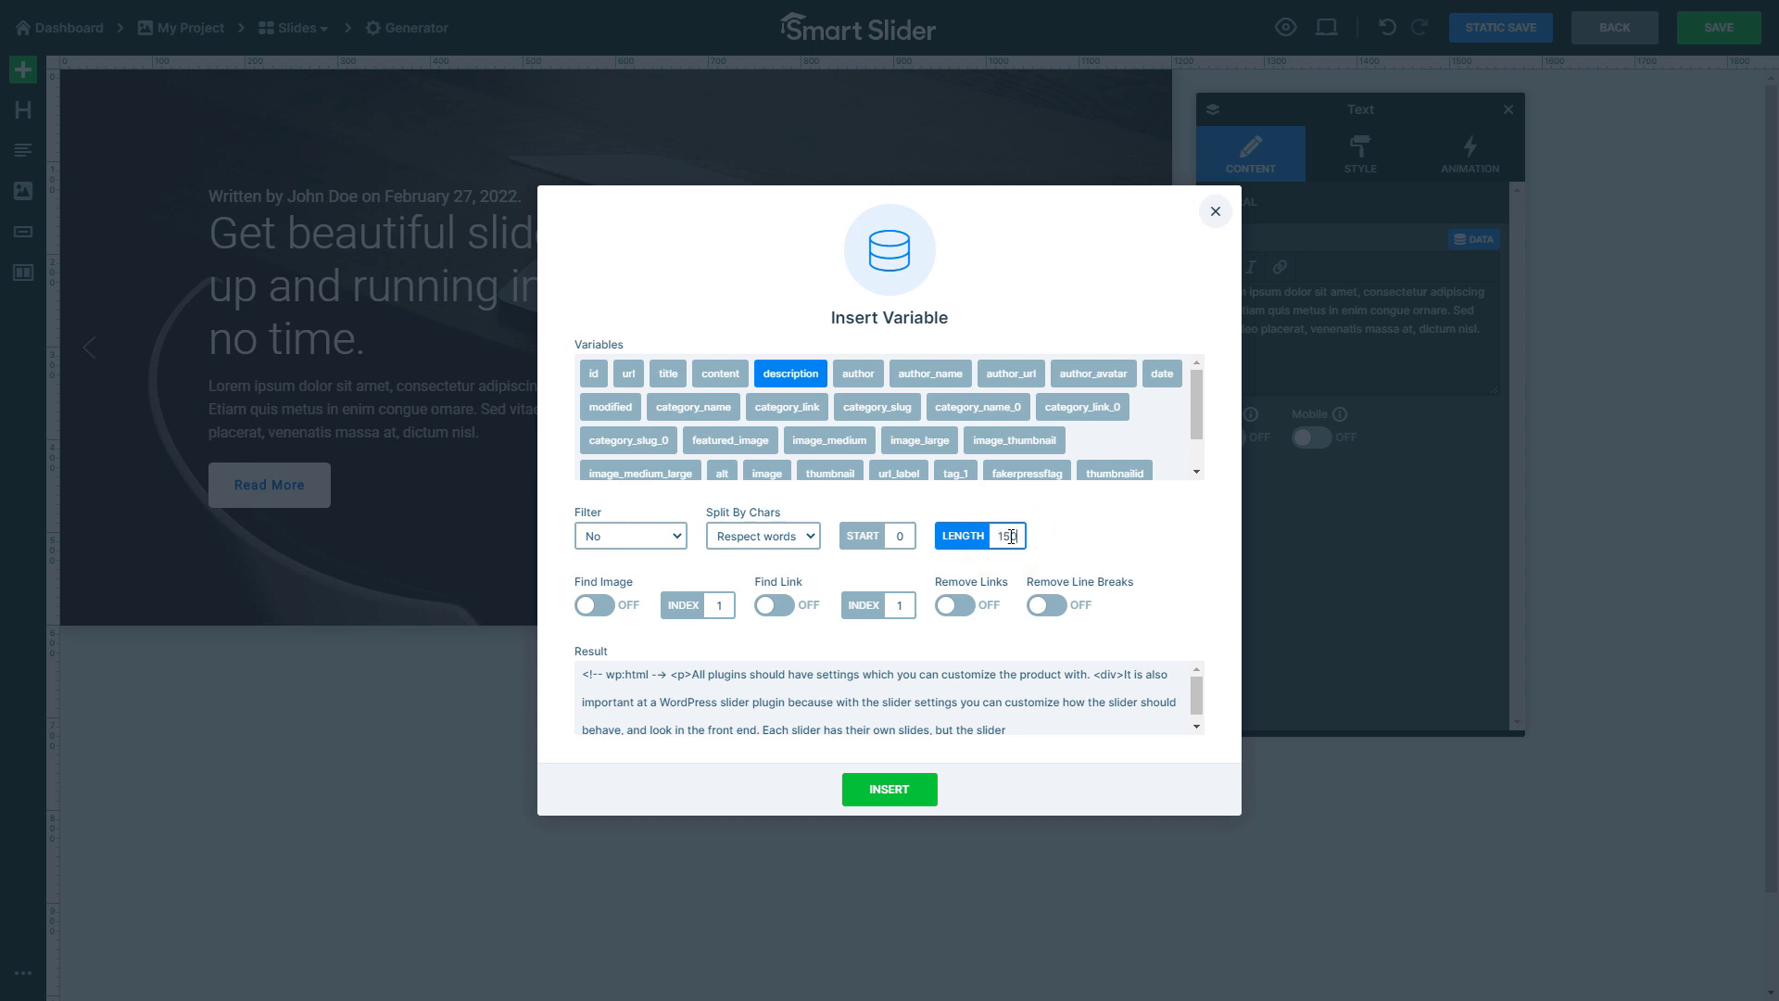
left_click(1038, 542)
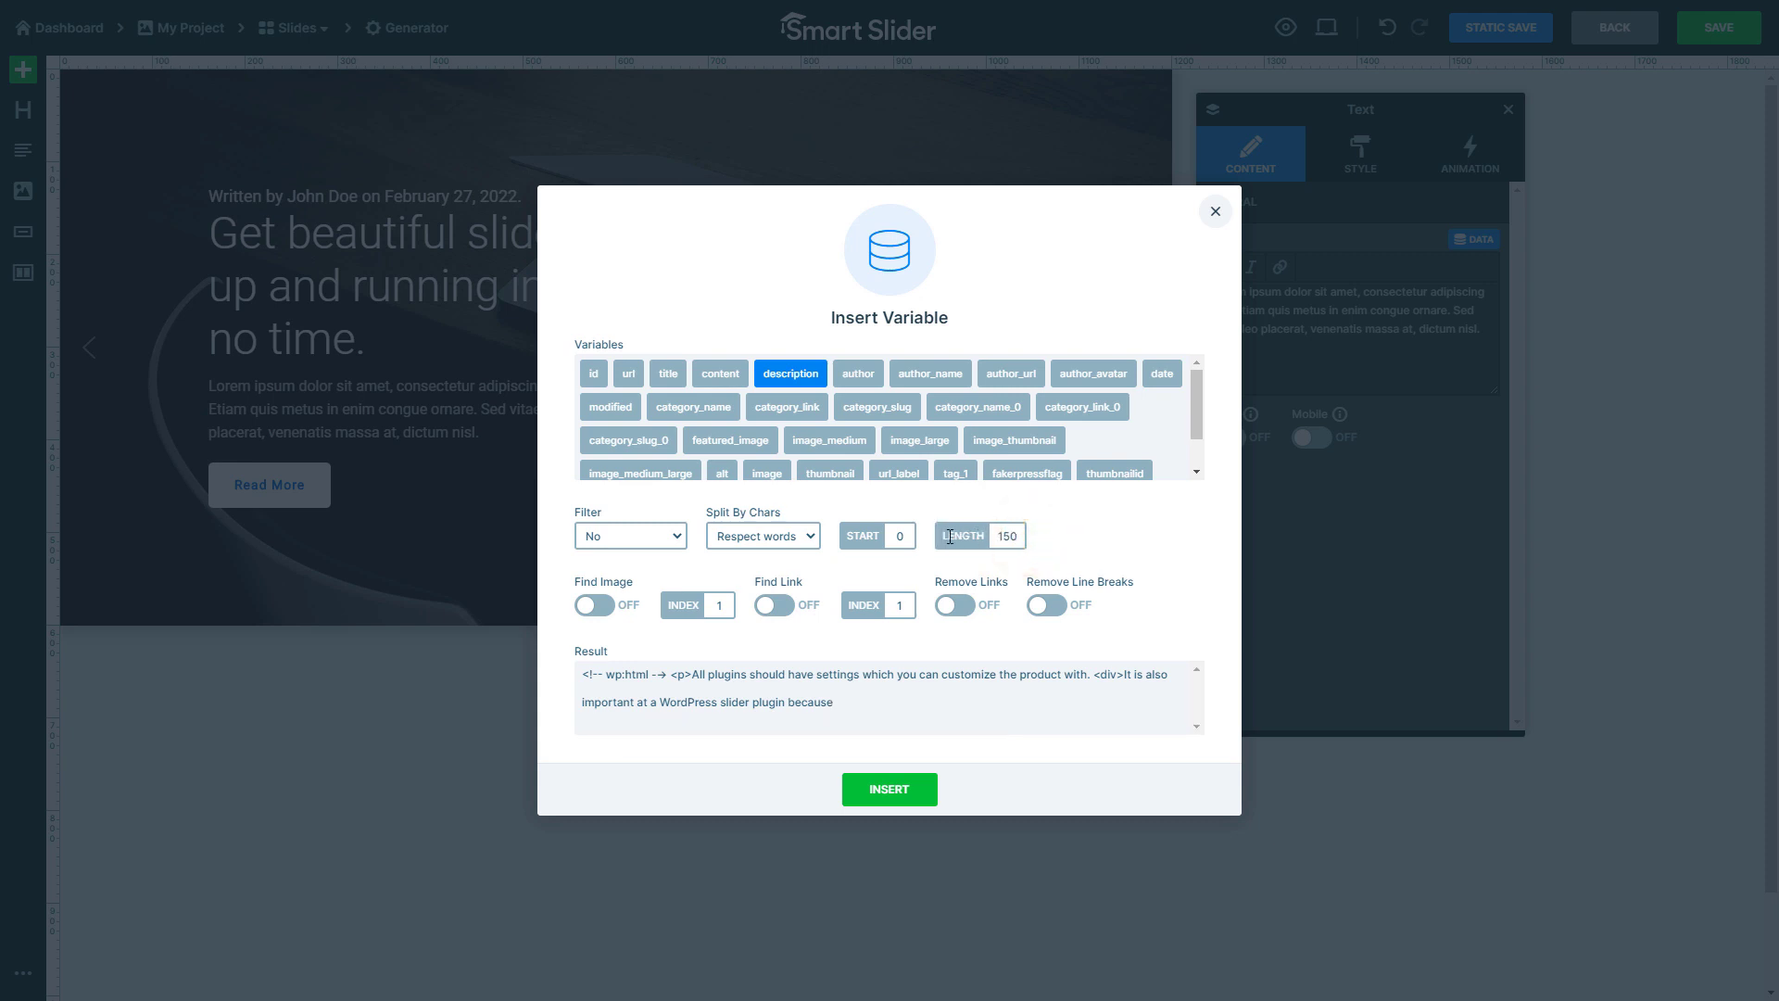
left_click(679, 538)
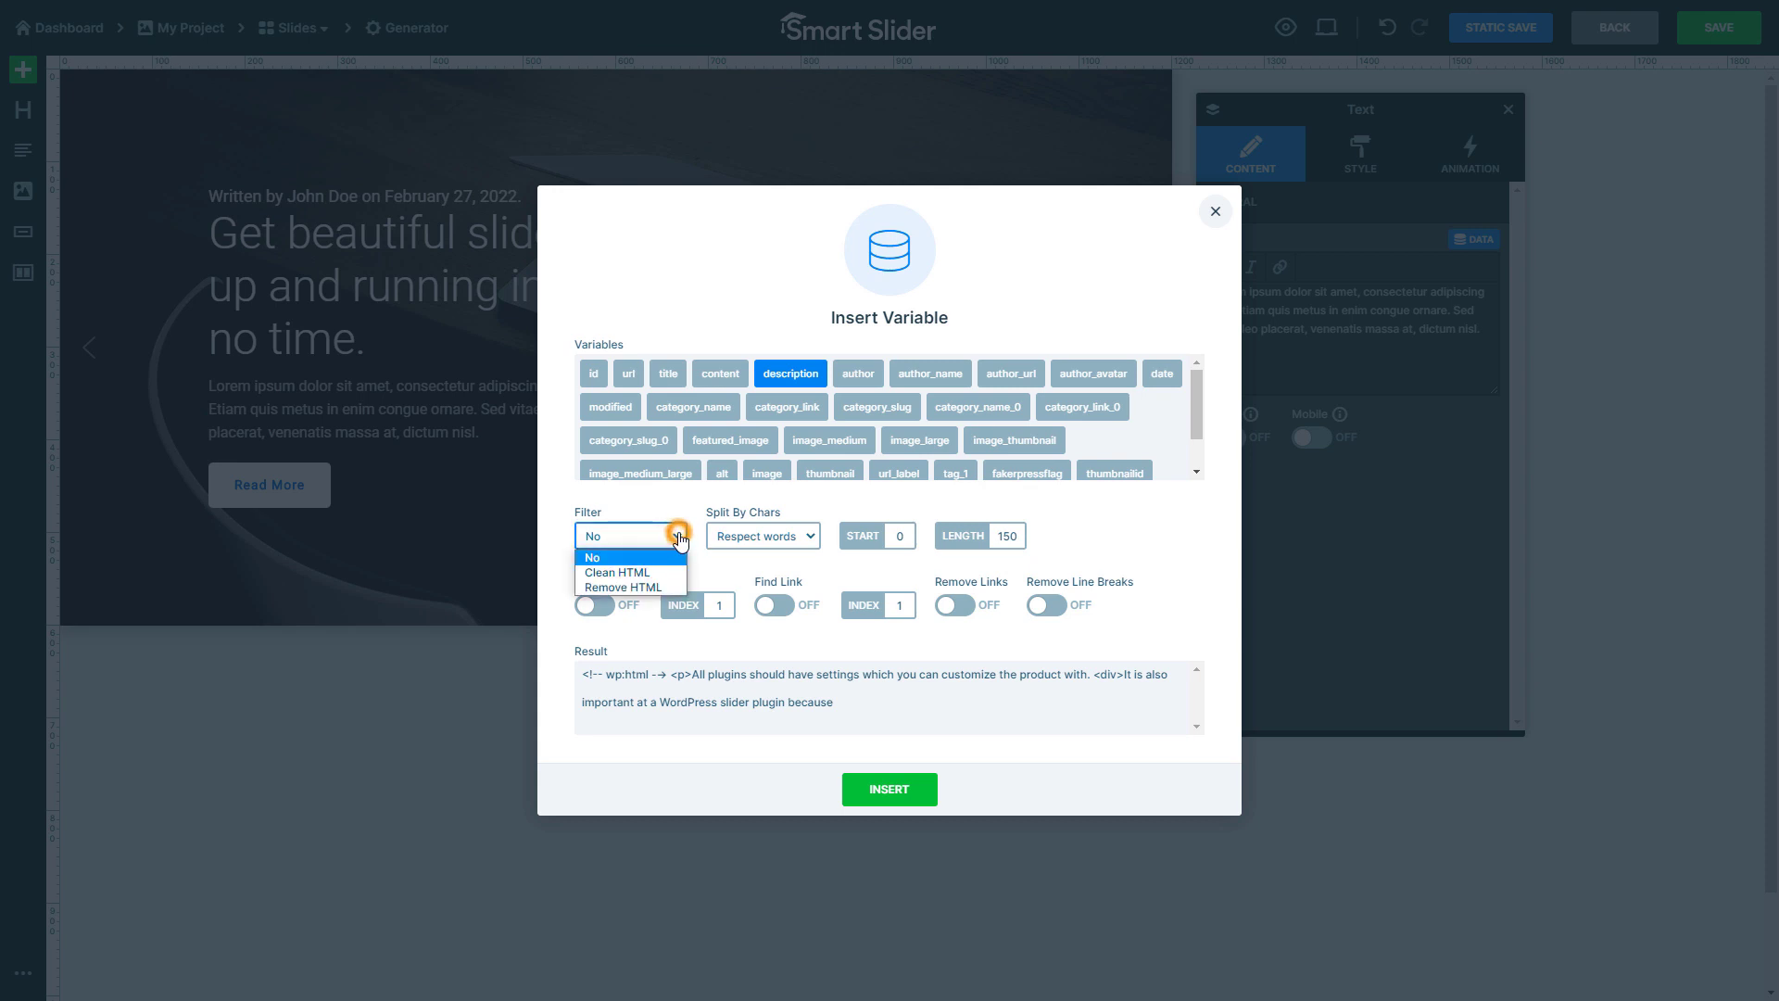
left_click(655, 587)
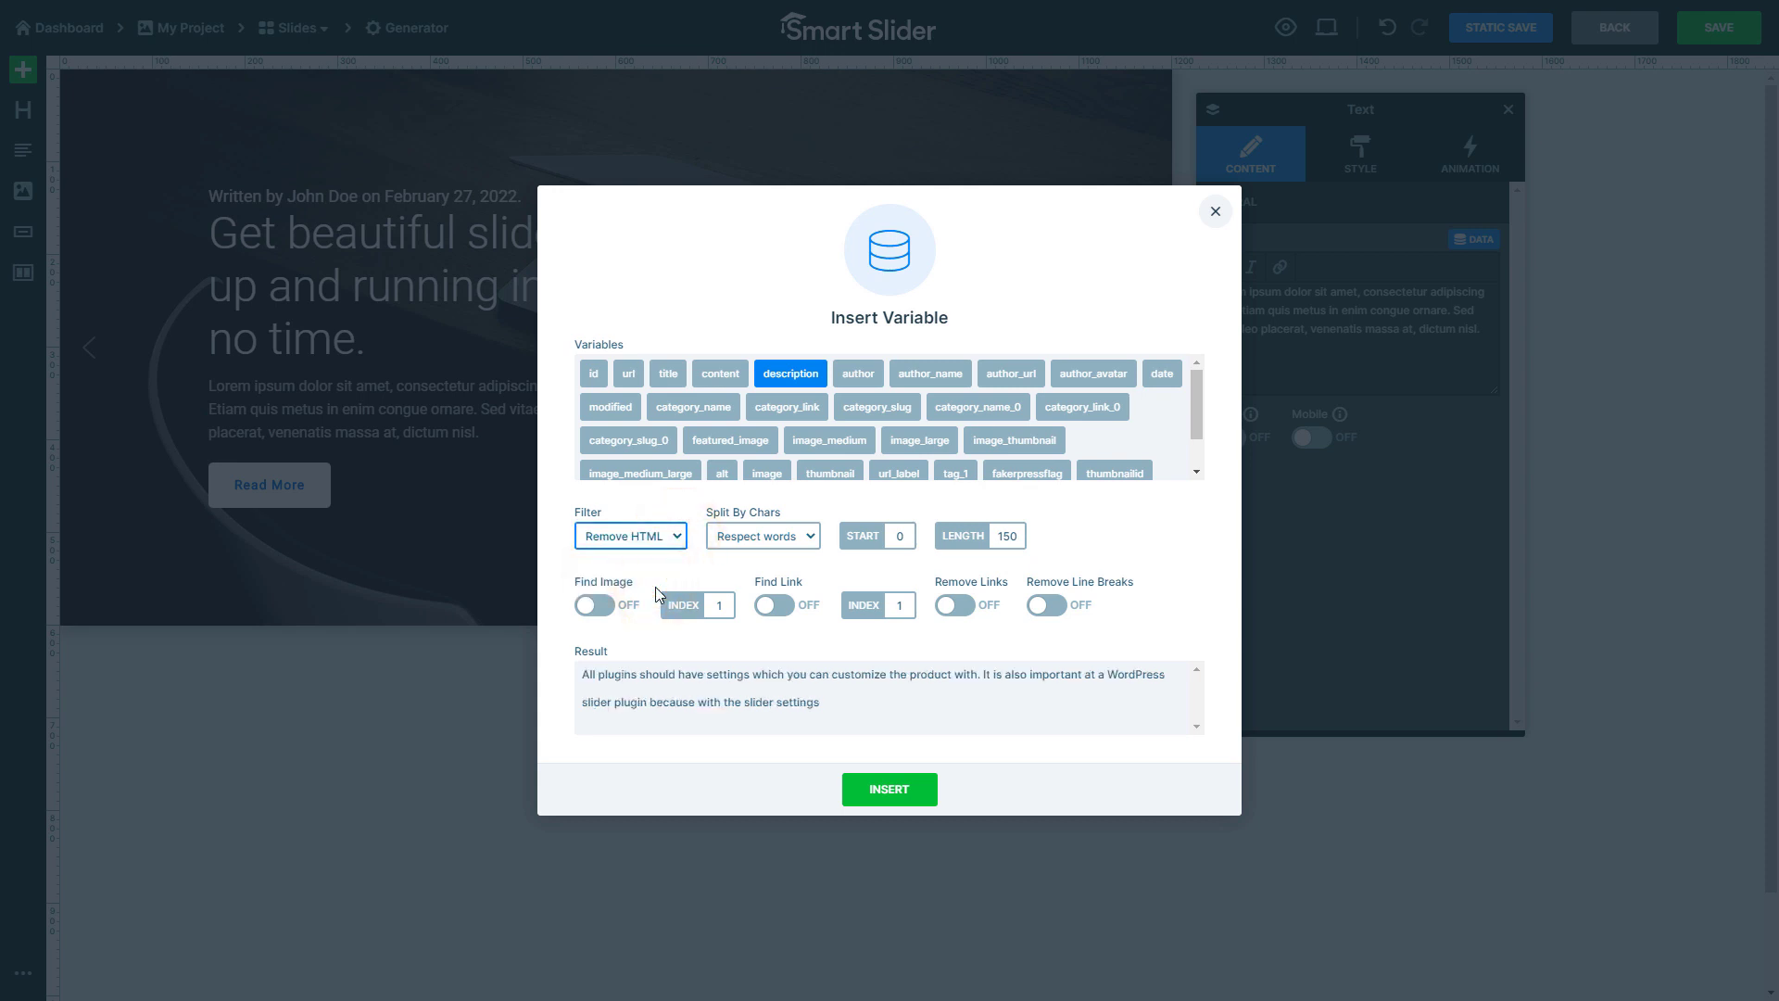
left_click(894, 803)
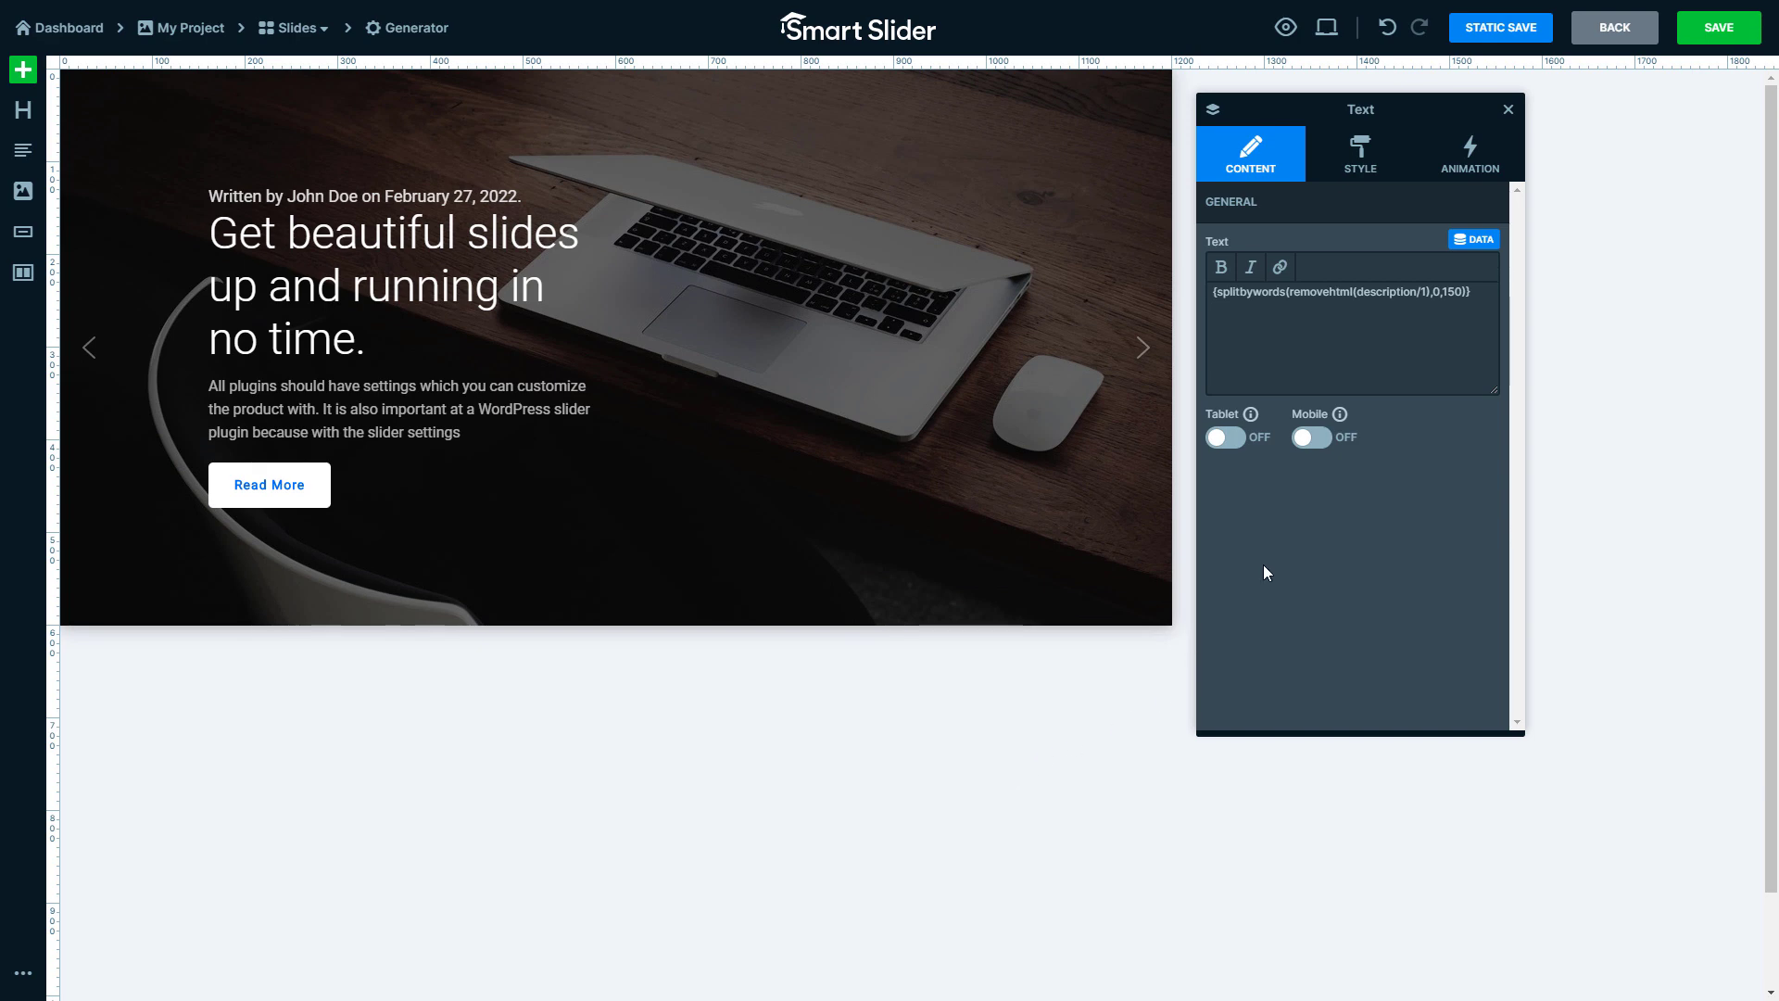
Append '...' after the description variable in the text layer
left_click(1484, 285)
type("...")
left_click(1507, 289)
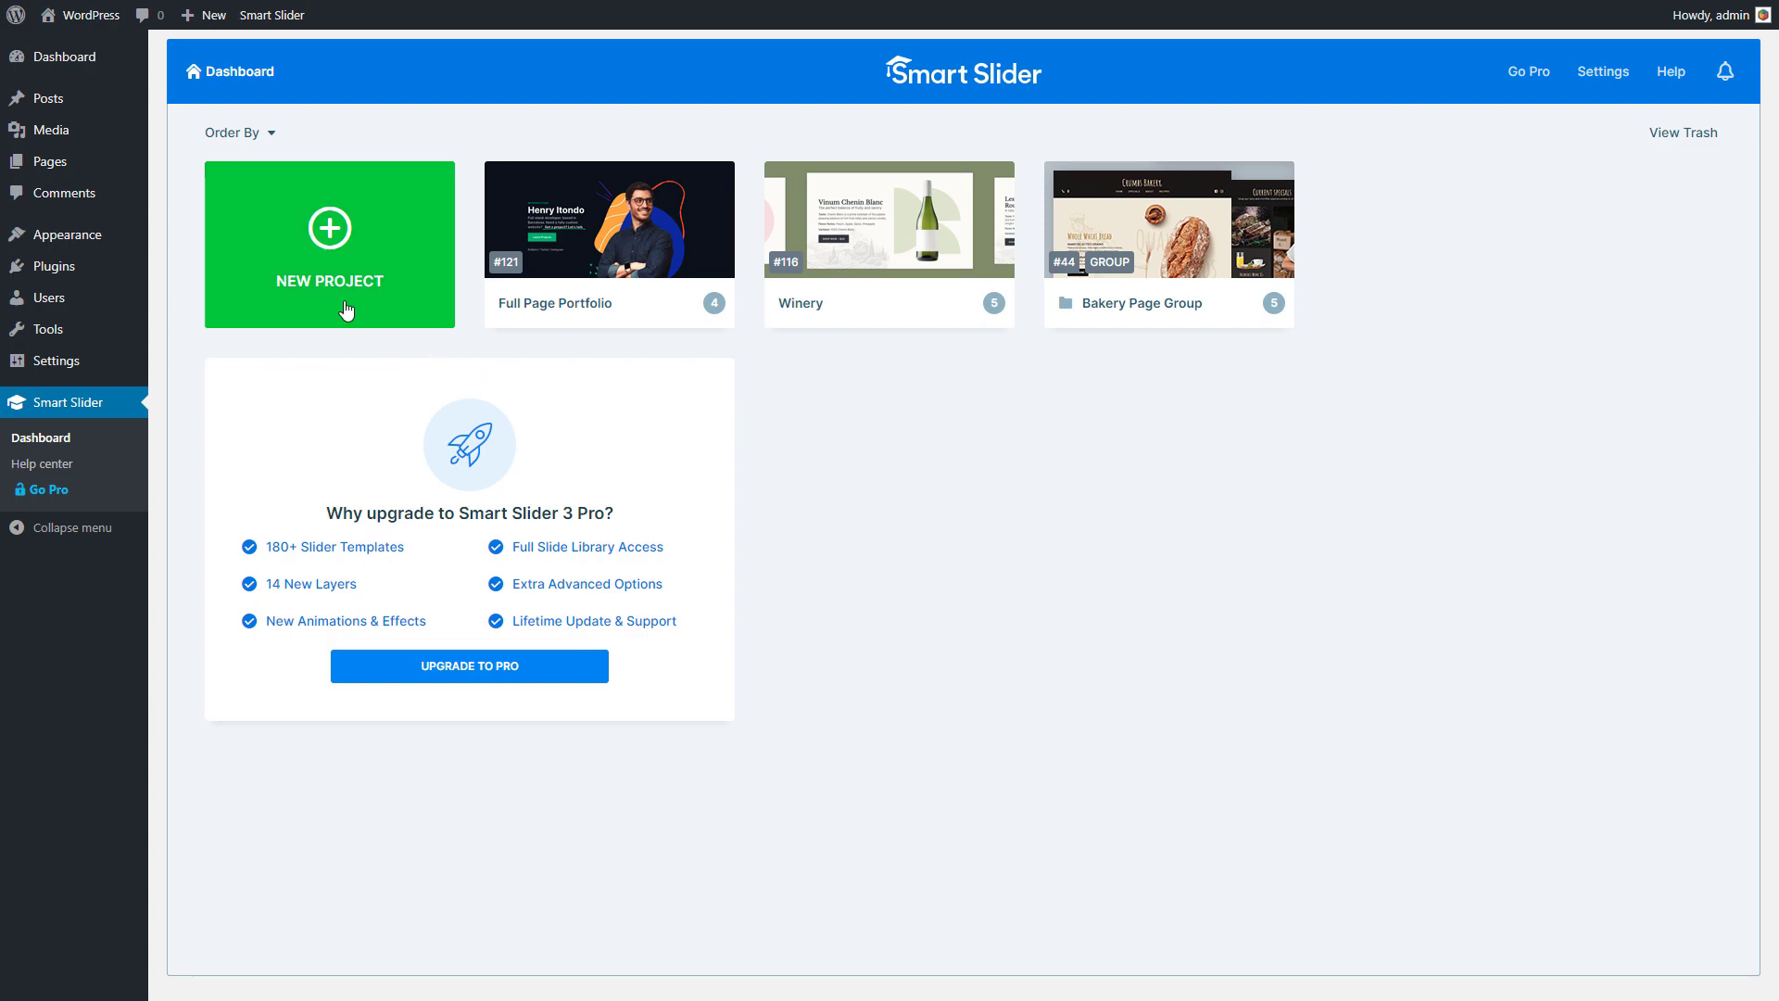
Import the Full-width Post Slider template as a new project and open its Slide 1 for editing
left_click(347, 310)
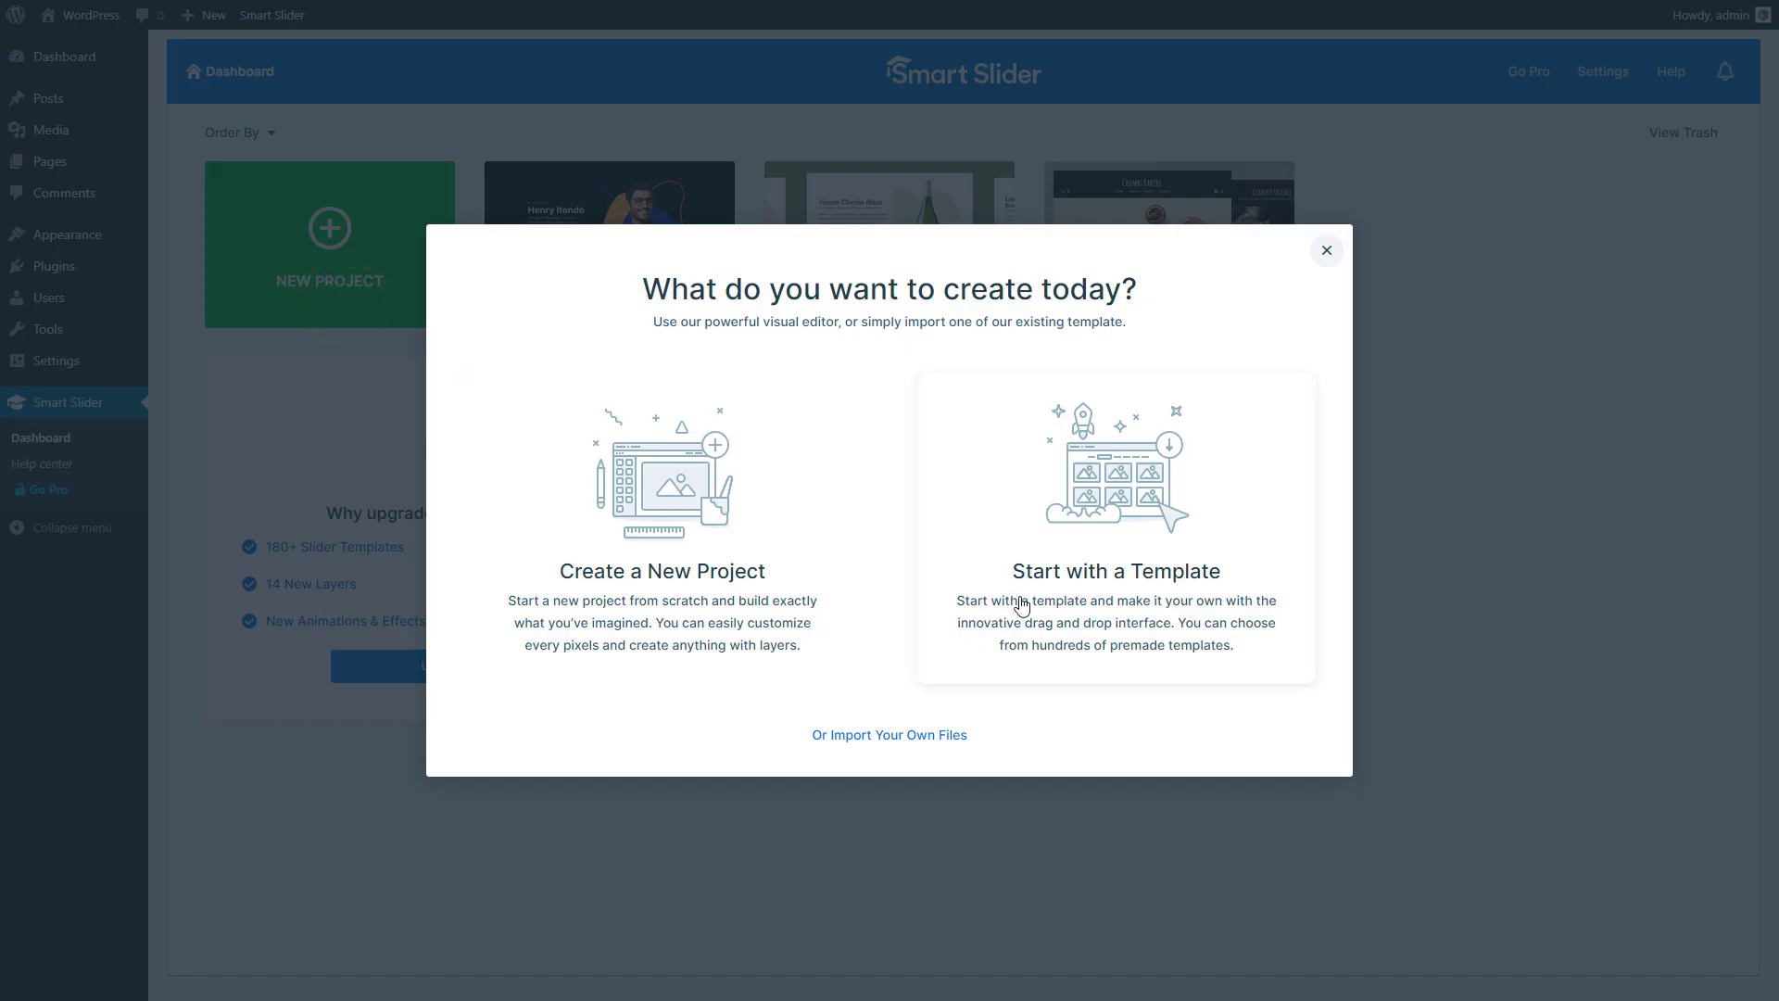
left_click(1065, 616)
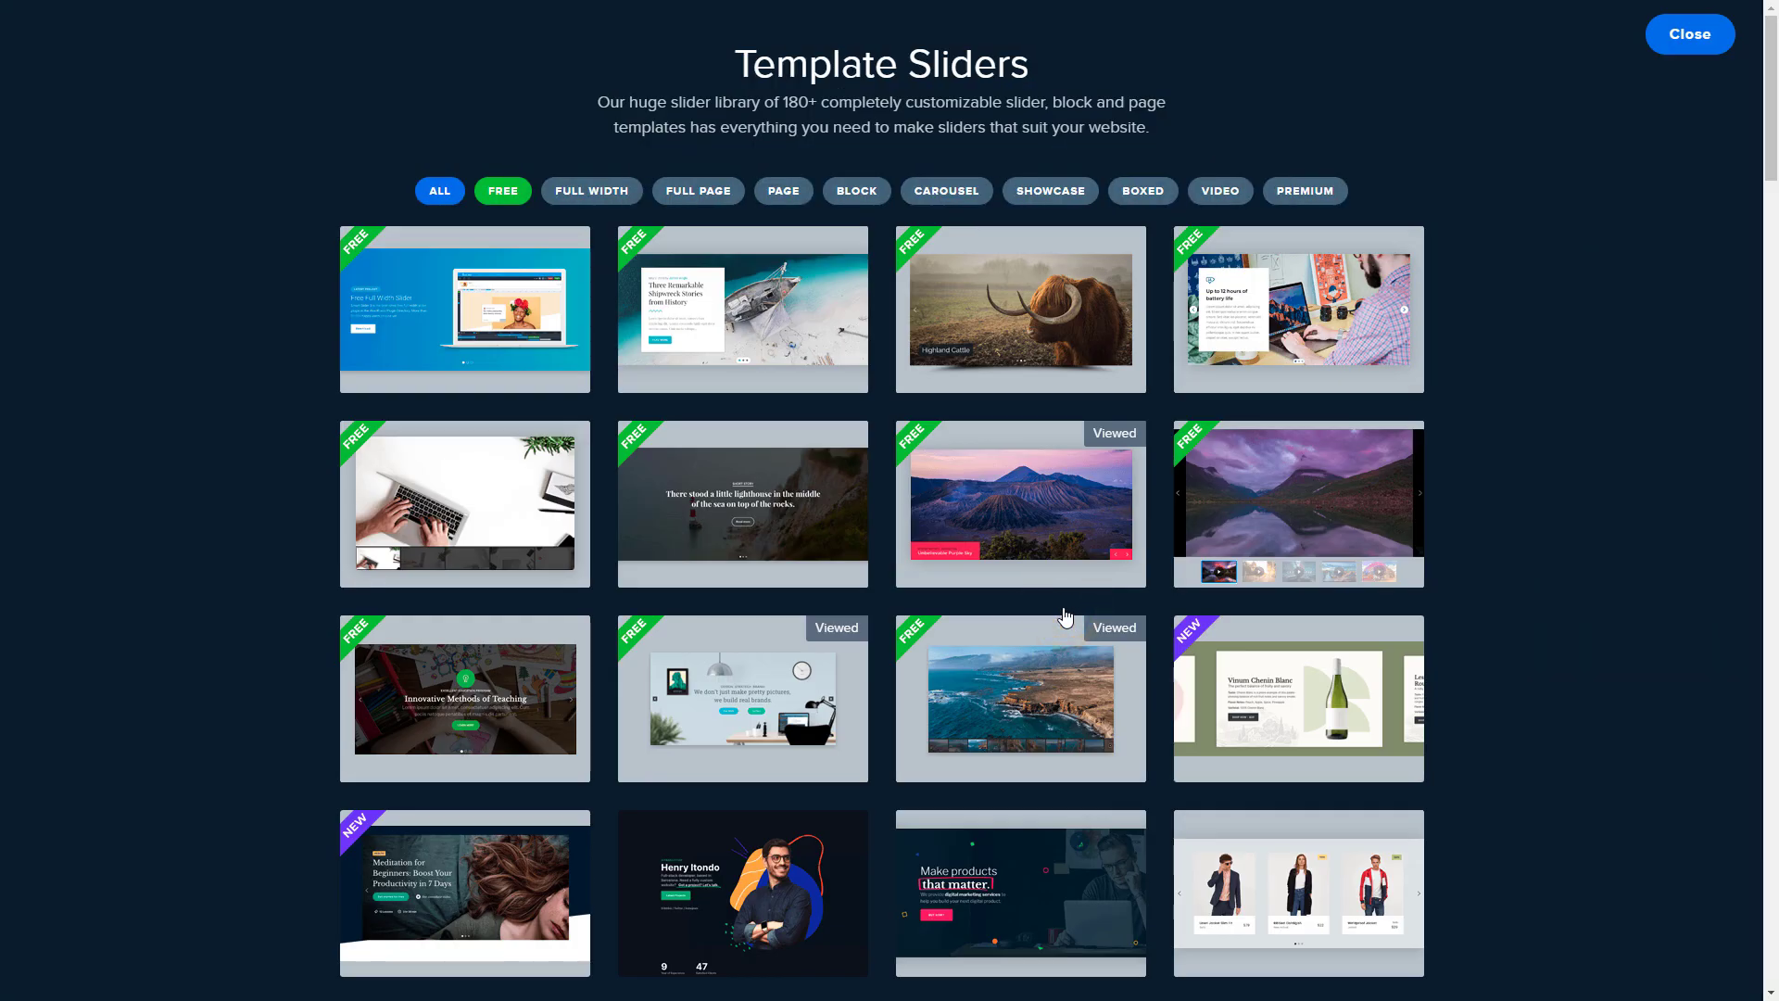
mouse_move(742, 353)
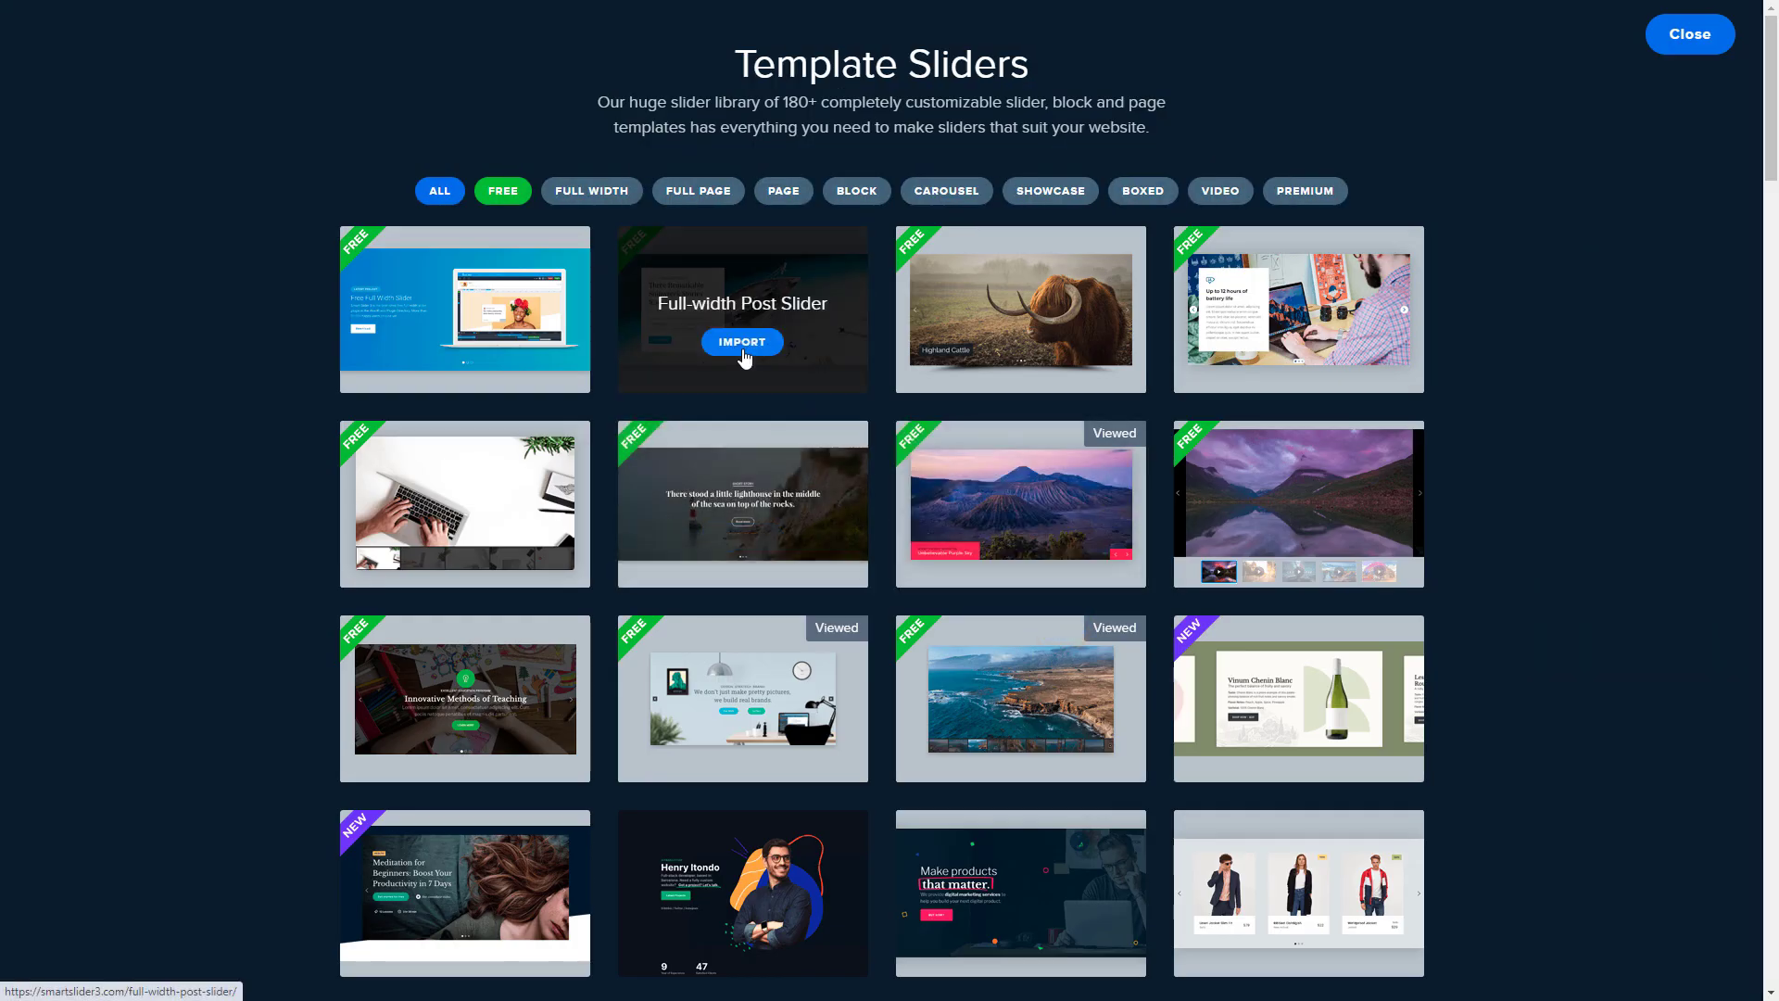
left_click(742, 343)
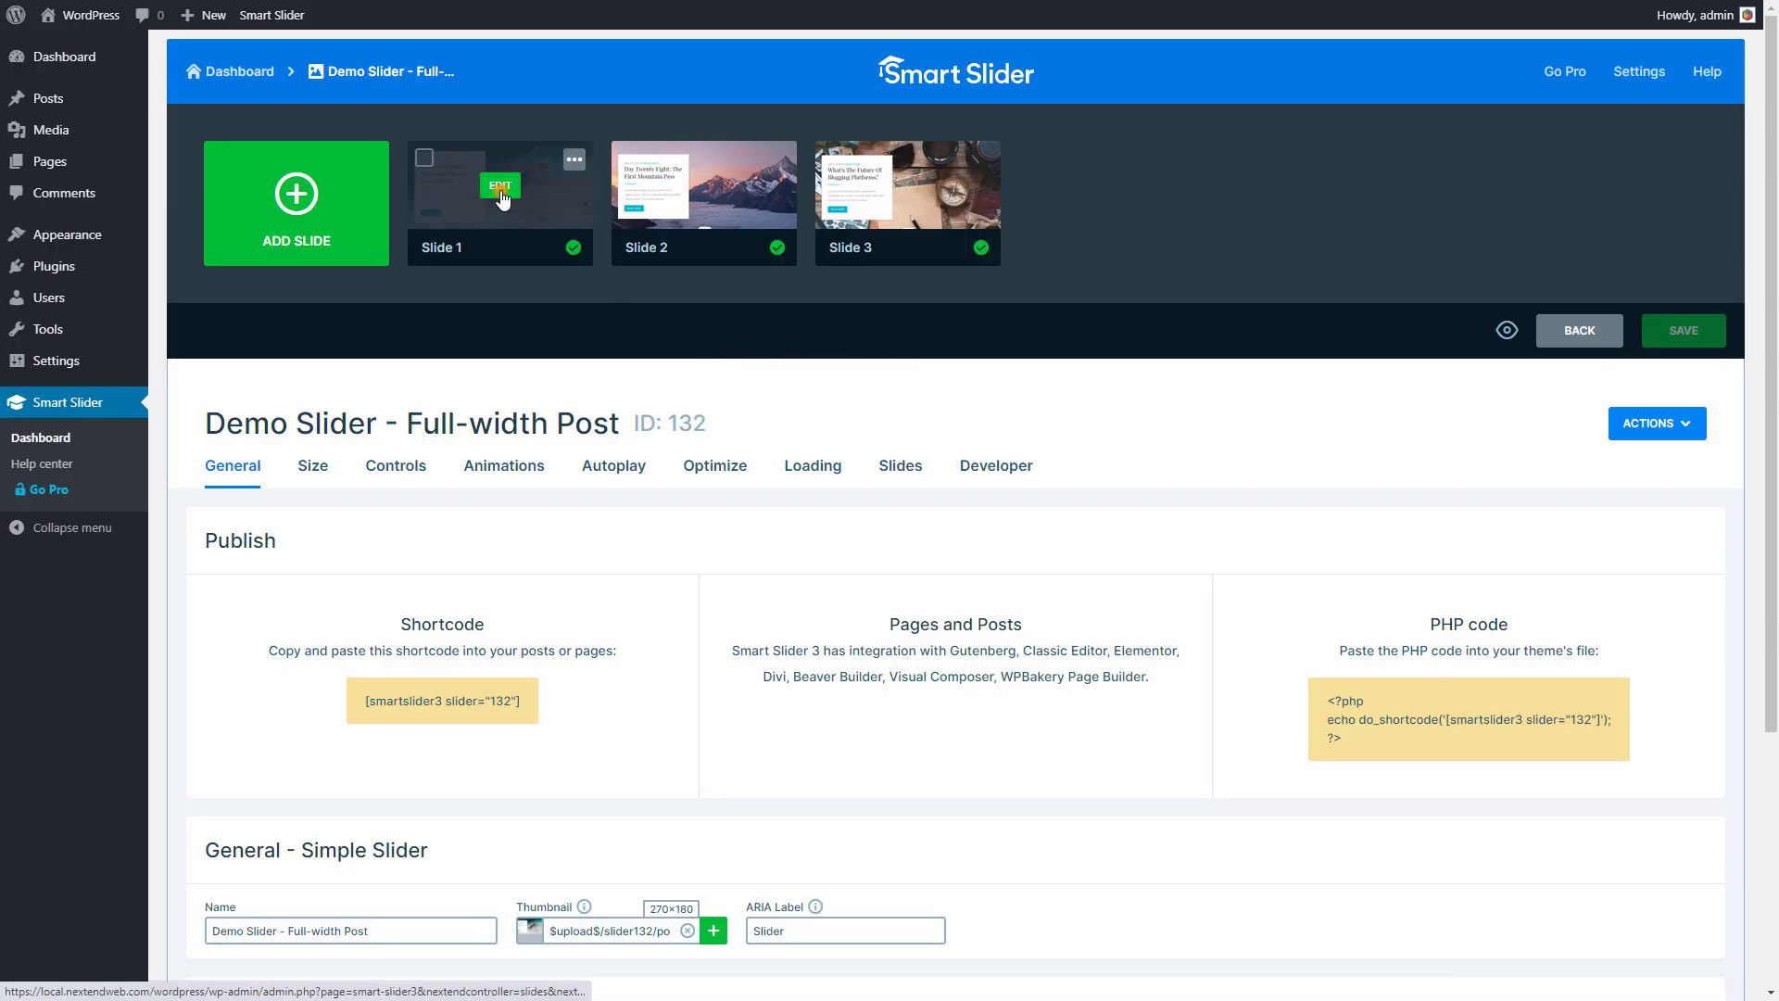
left_click(502, 192)
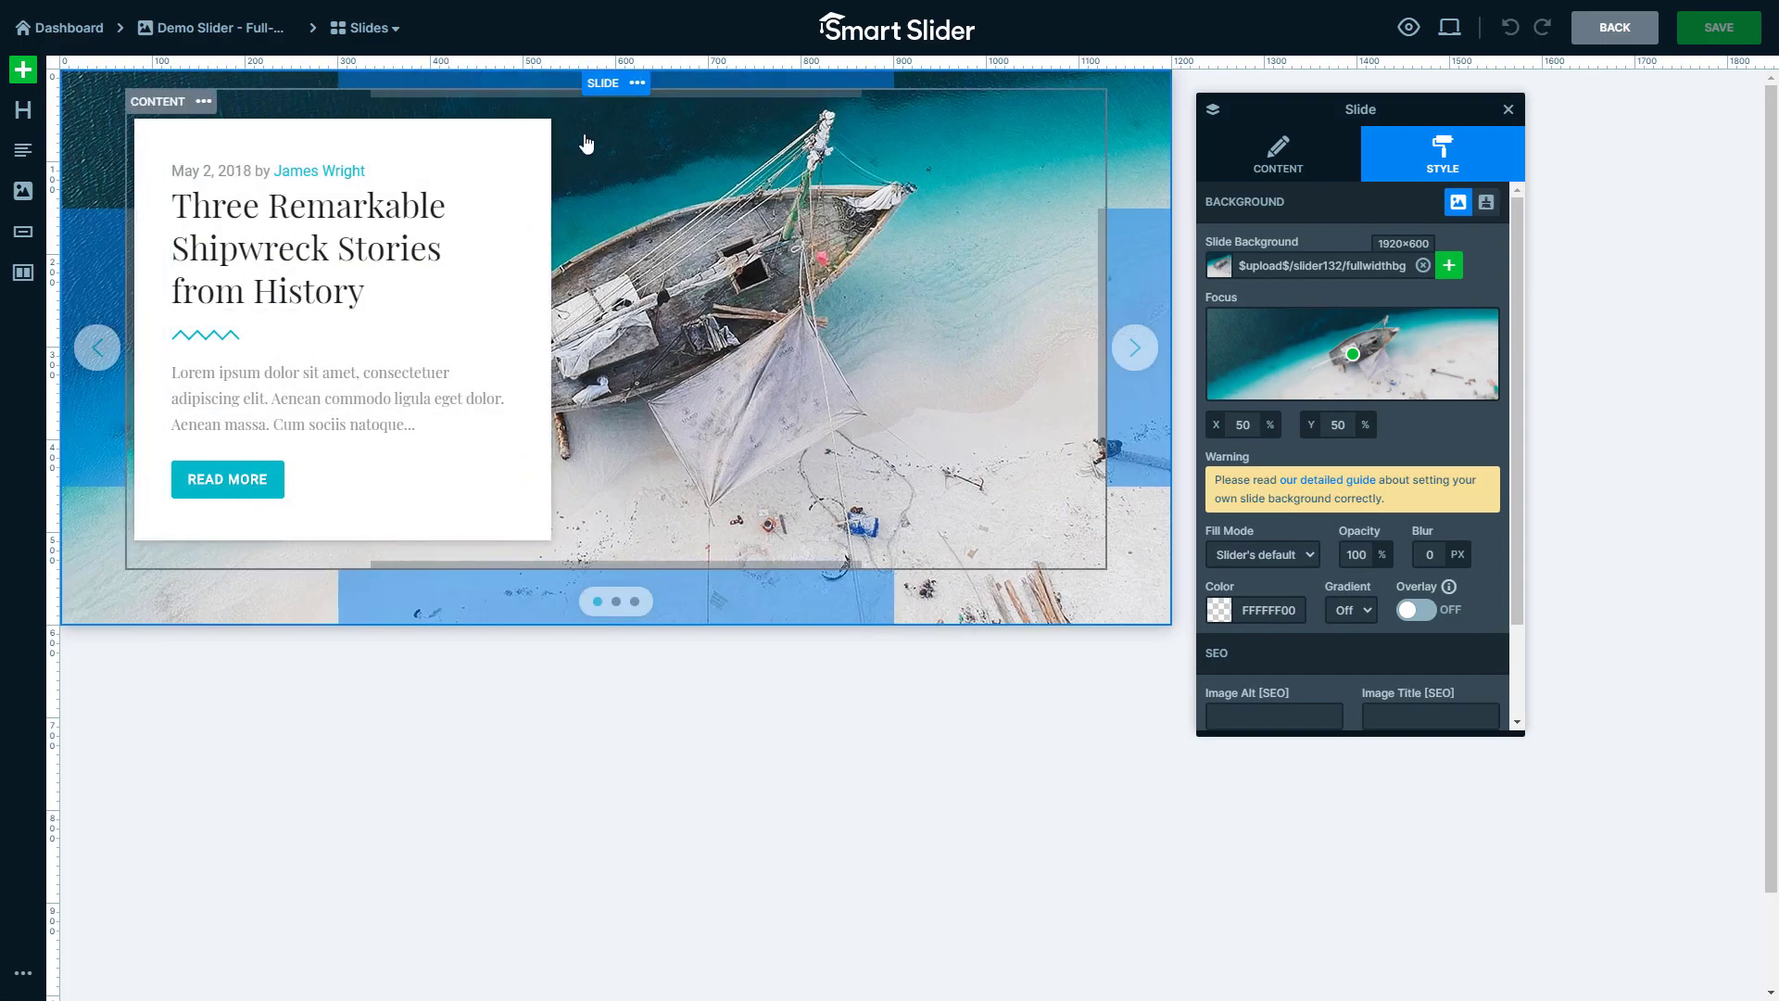
Copy the whole first template slide from the SLIDE menu
left_click(637, 86)
mouse_move(633, 113)
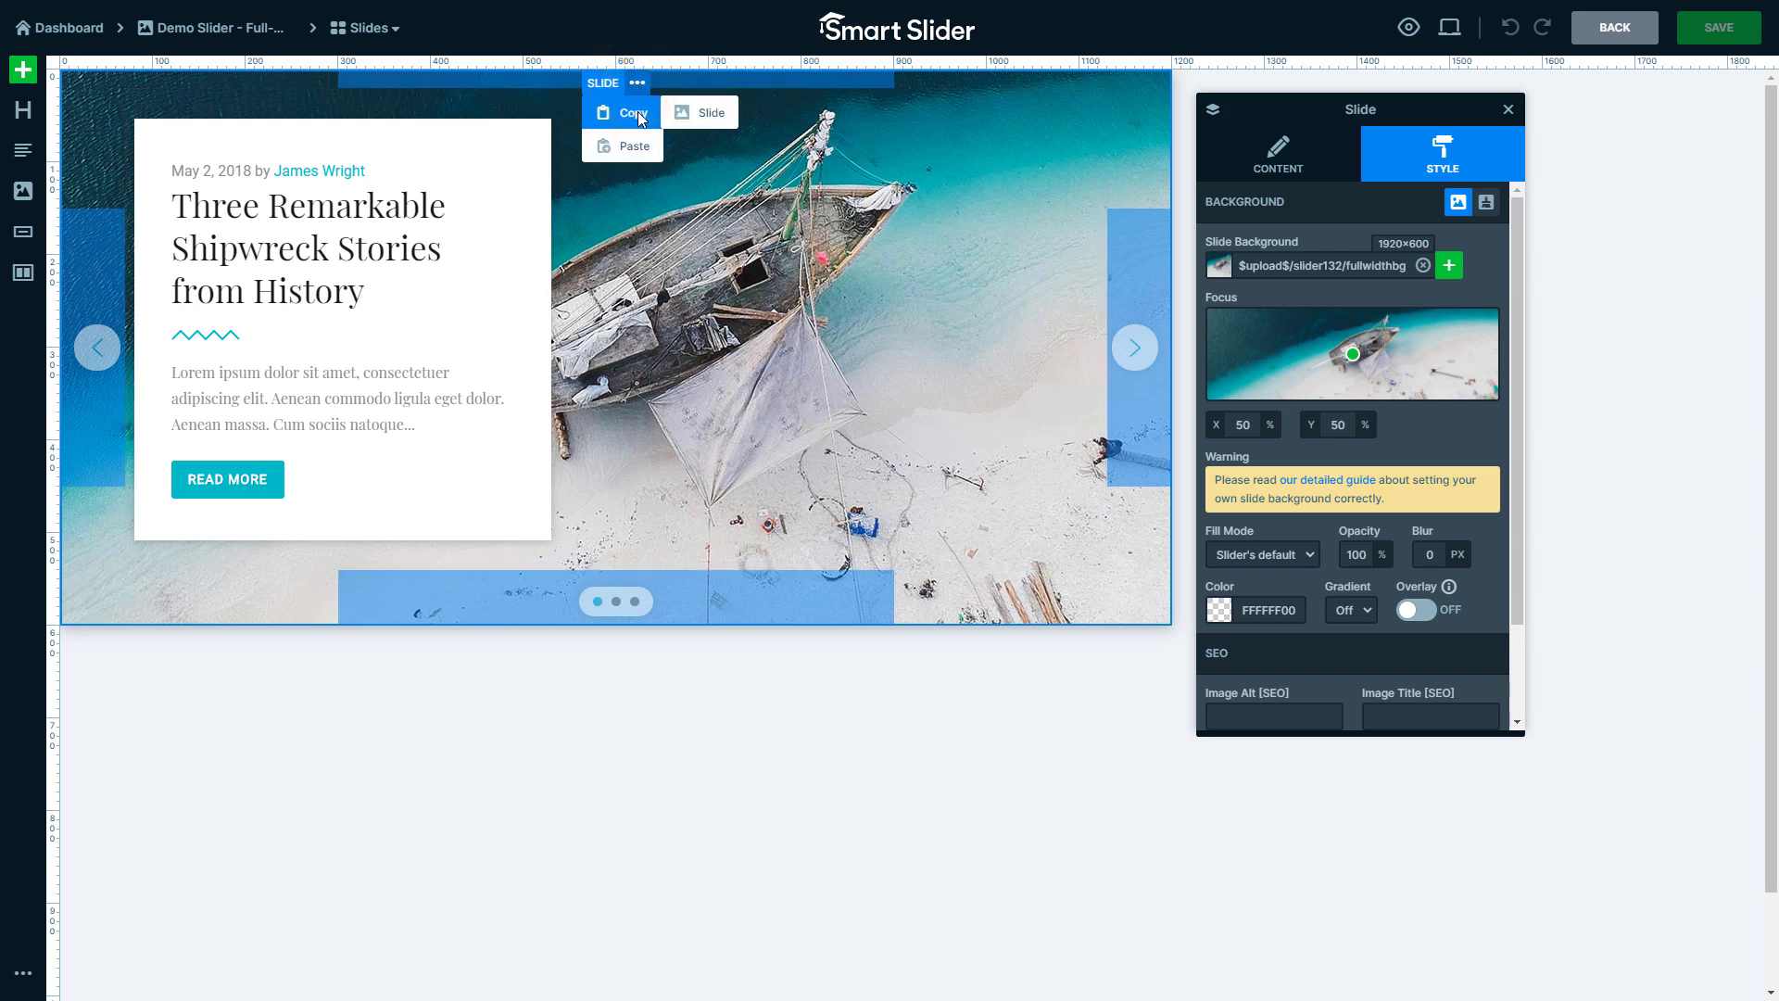
left_click(702, 115)
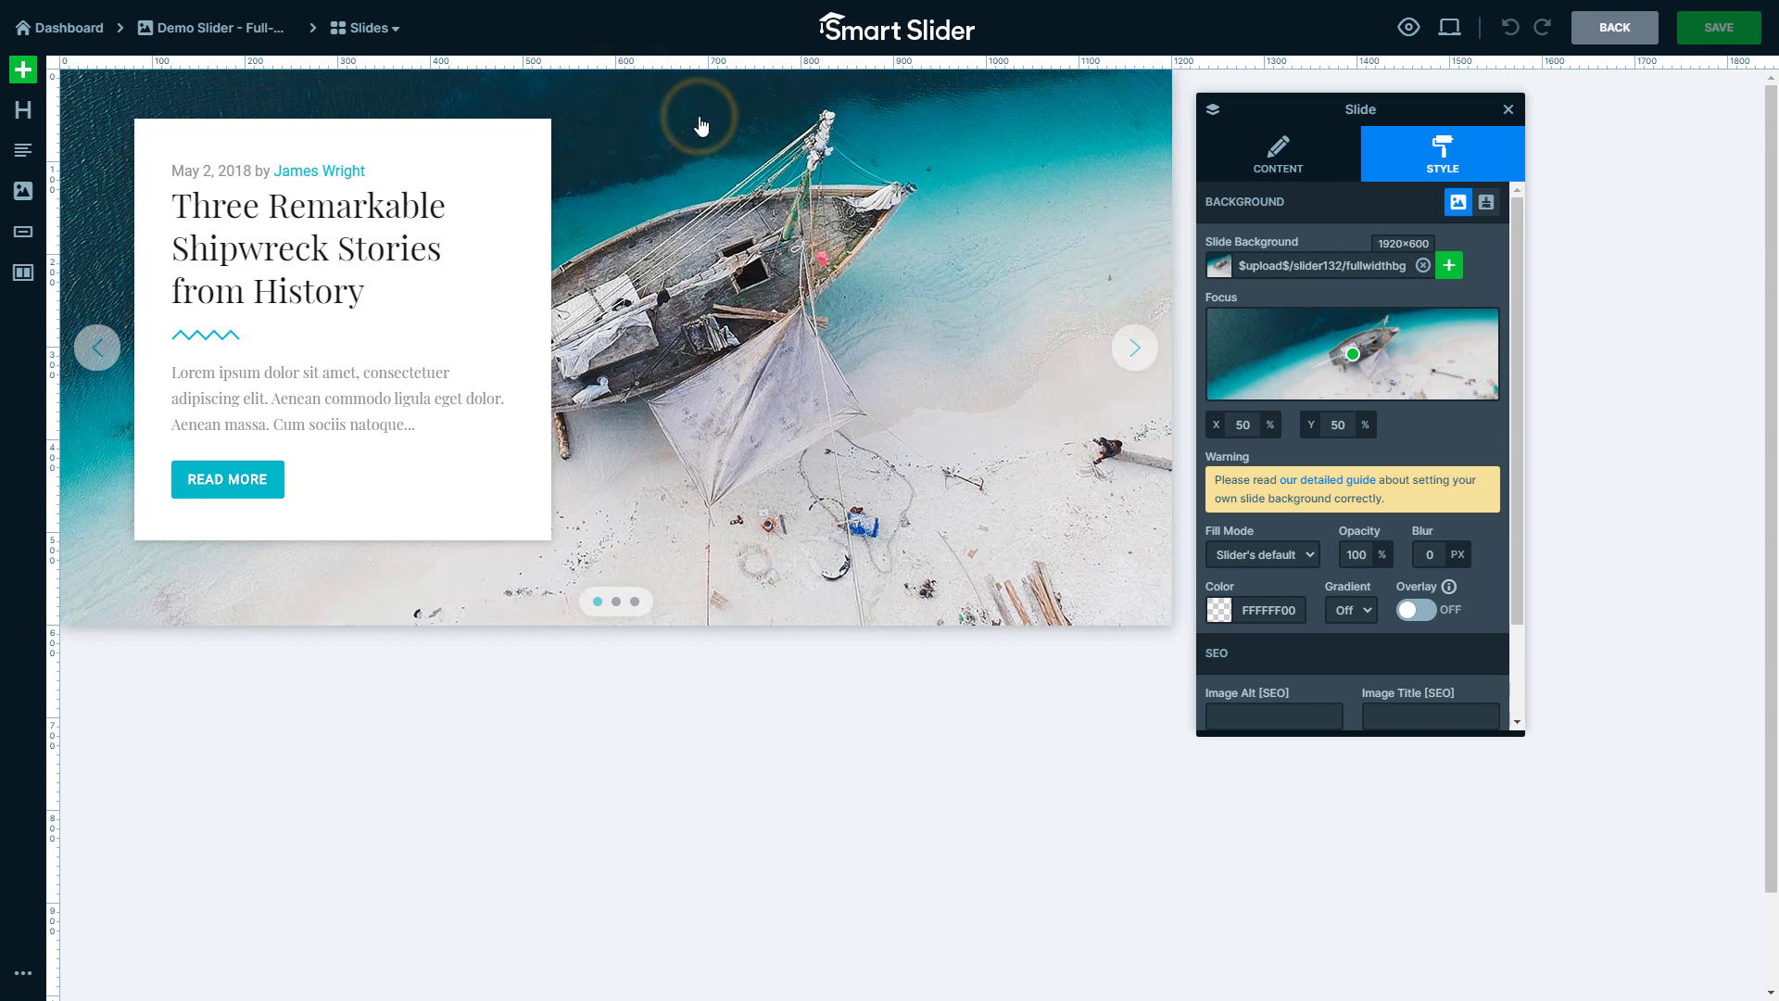
Delete all three template slides from the slider using Bulk Actions
left_click(395, 37)
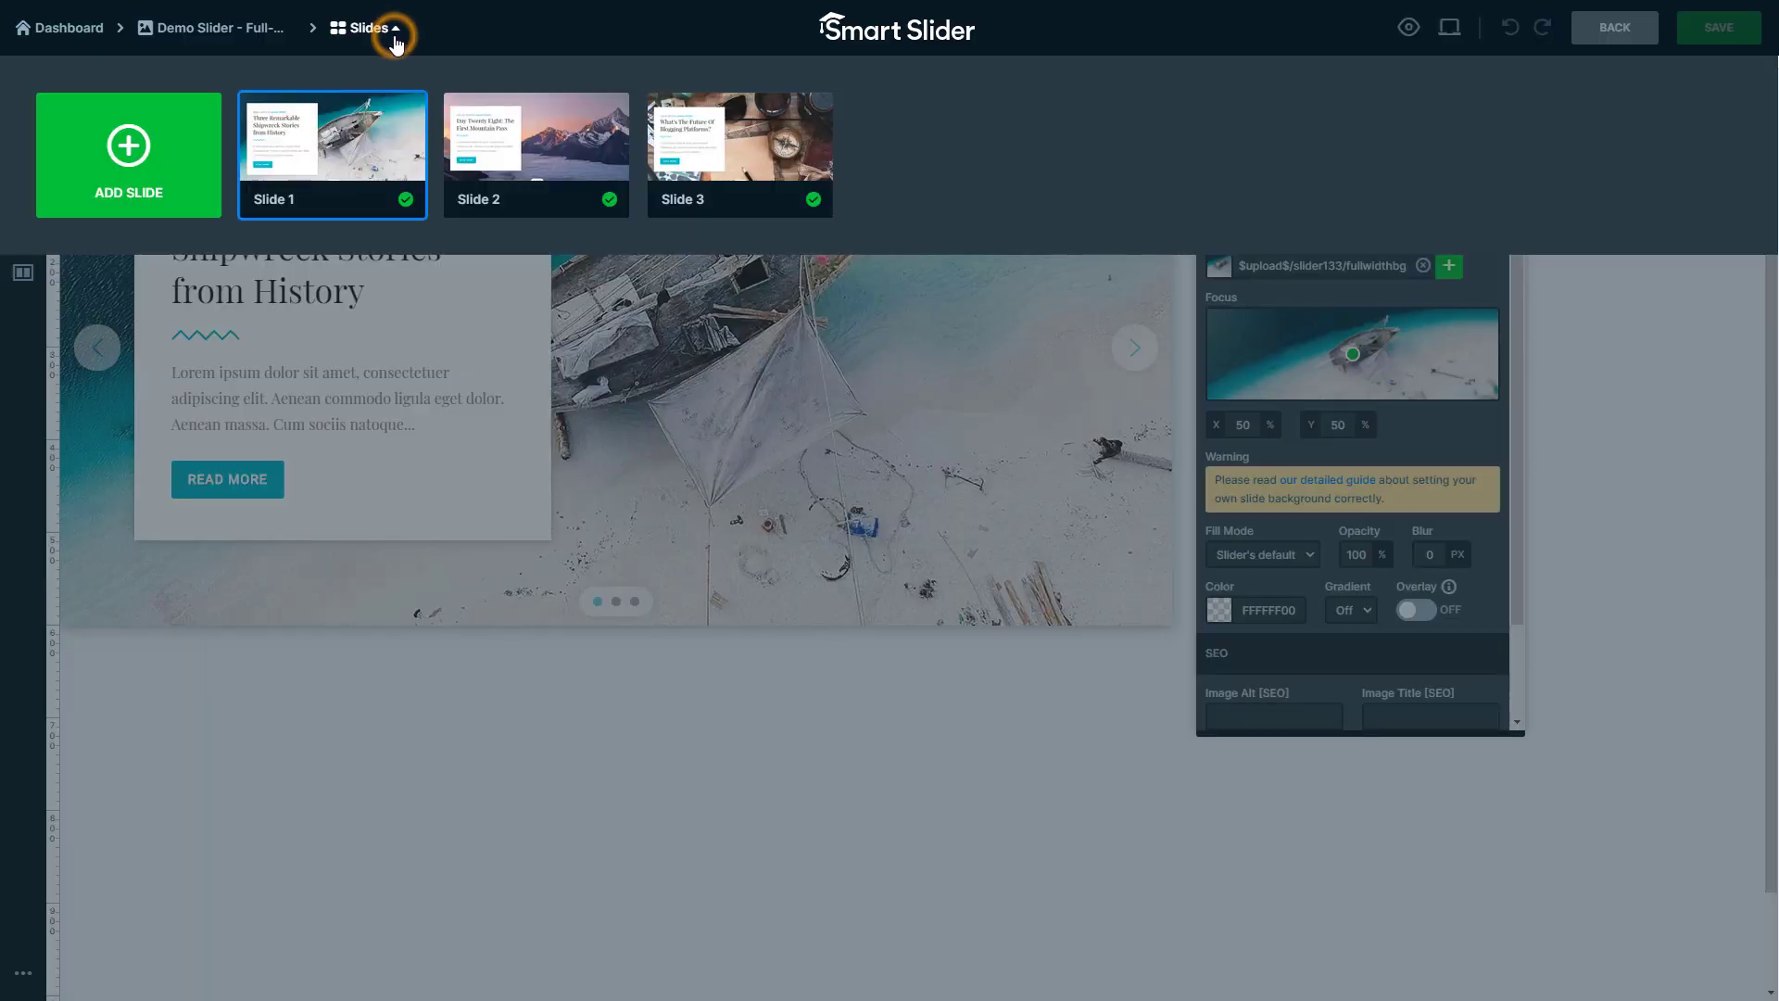
left_click(256, 112)
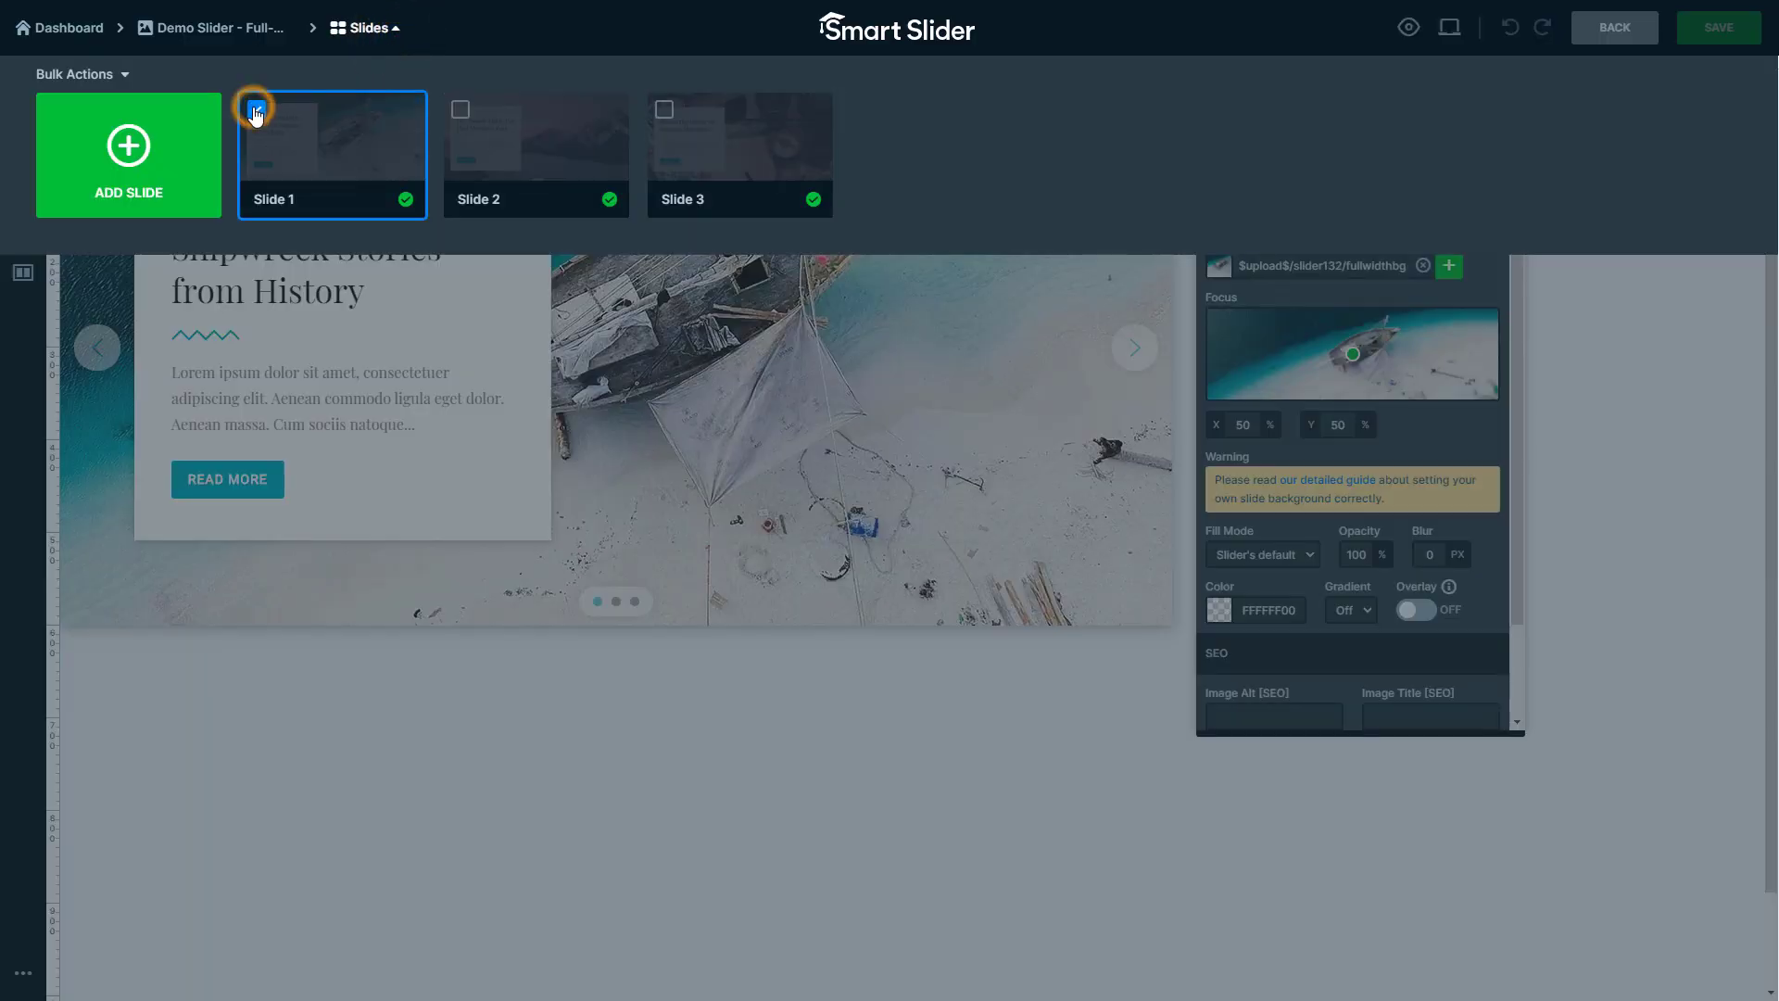
left_click(122, 76)
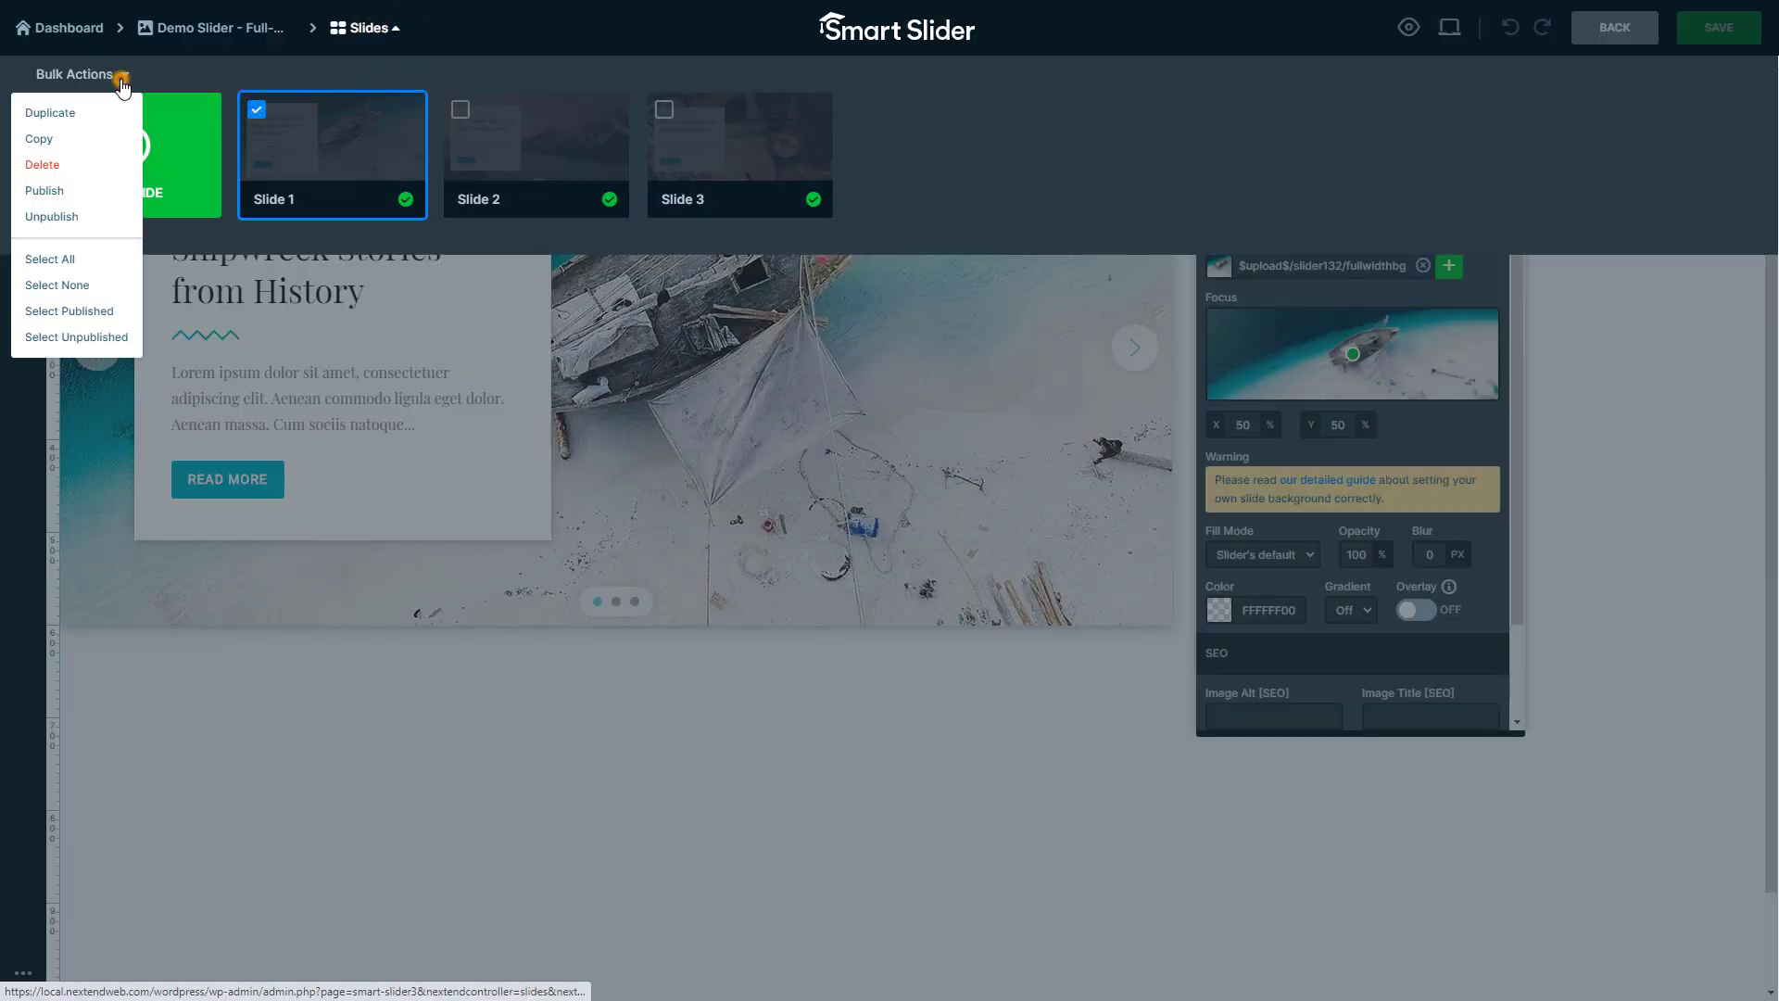
left_click(93, 261)
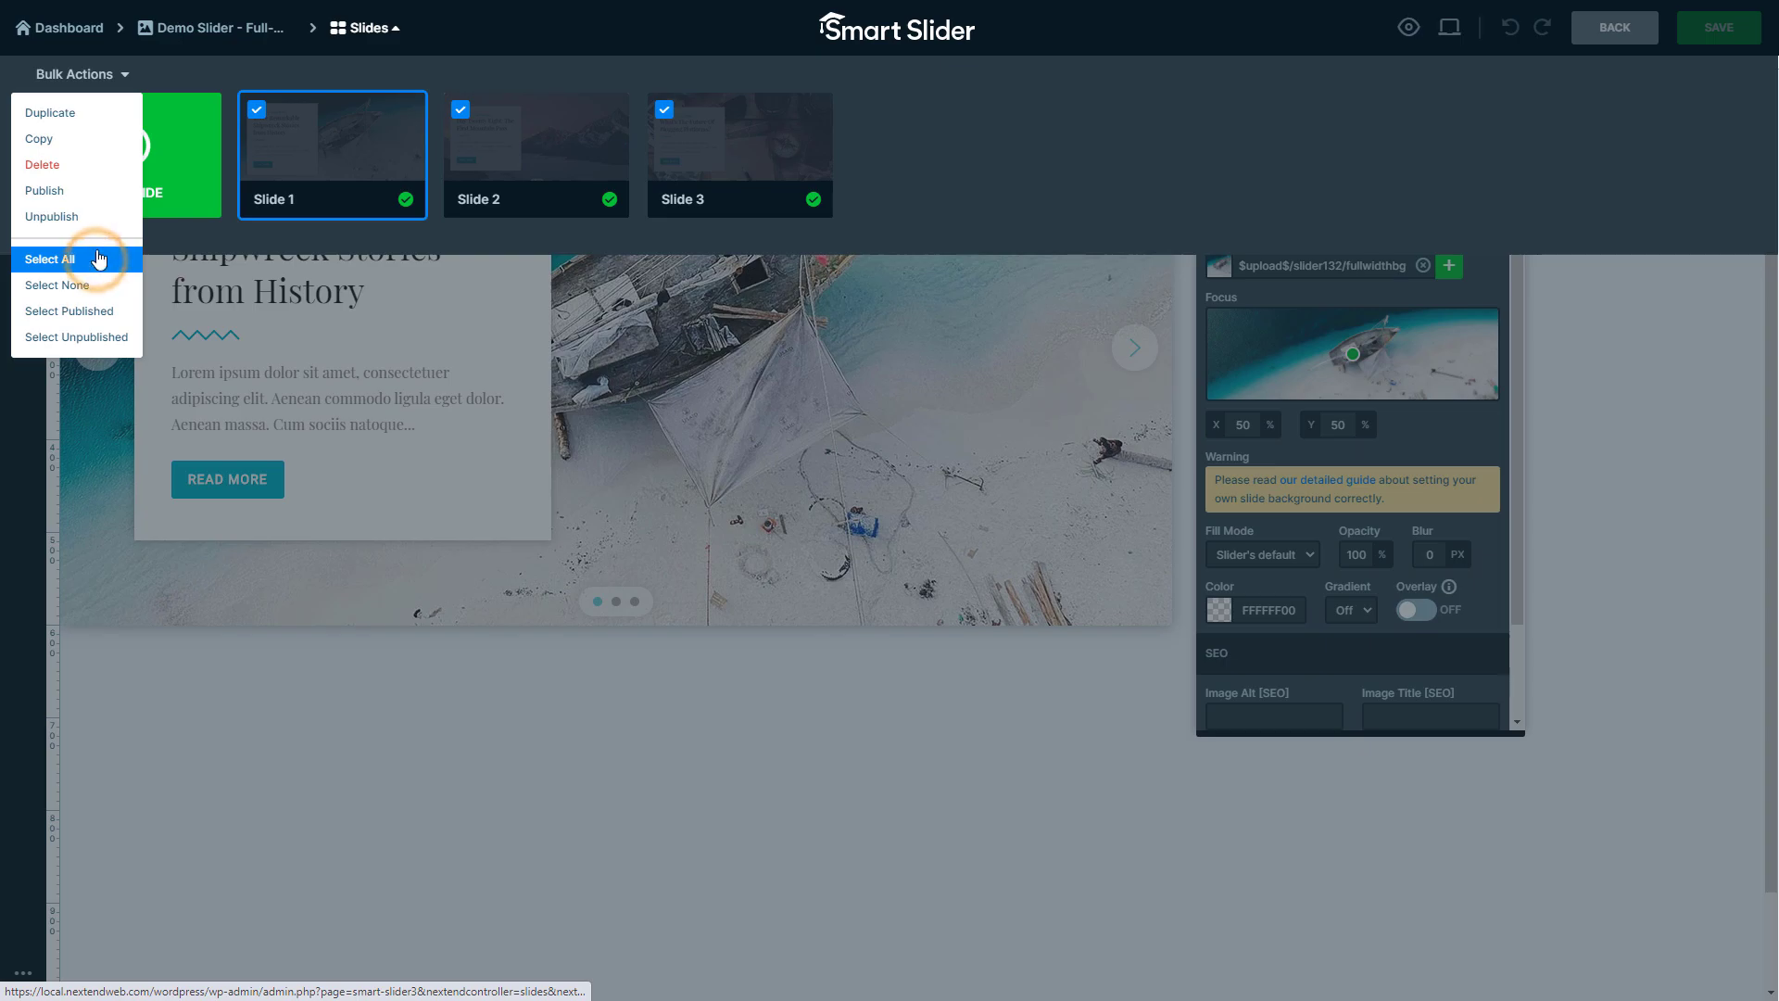
left_click(107, 166)
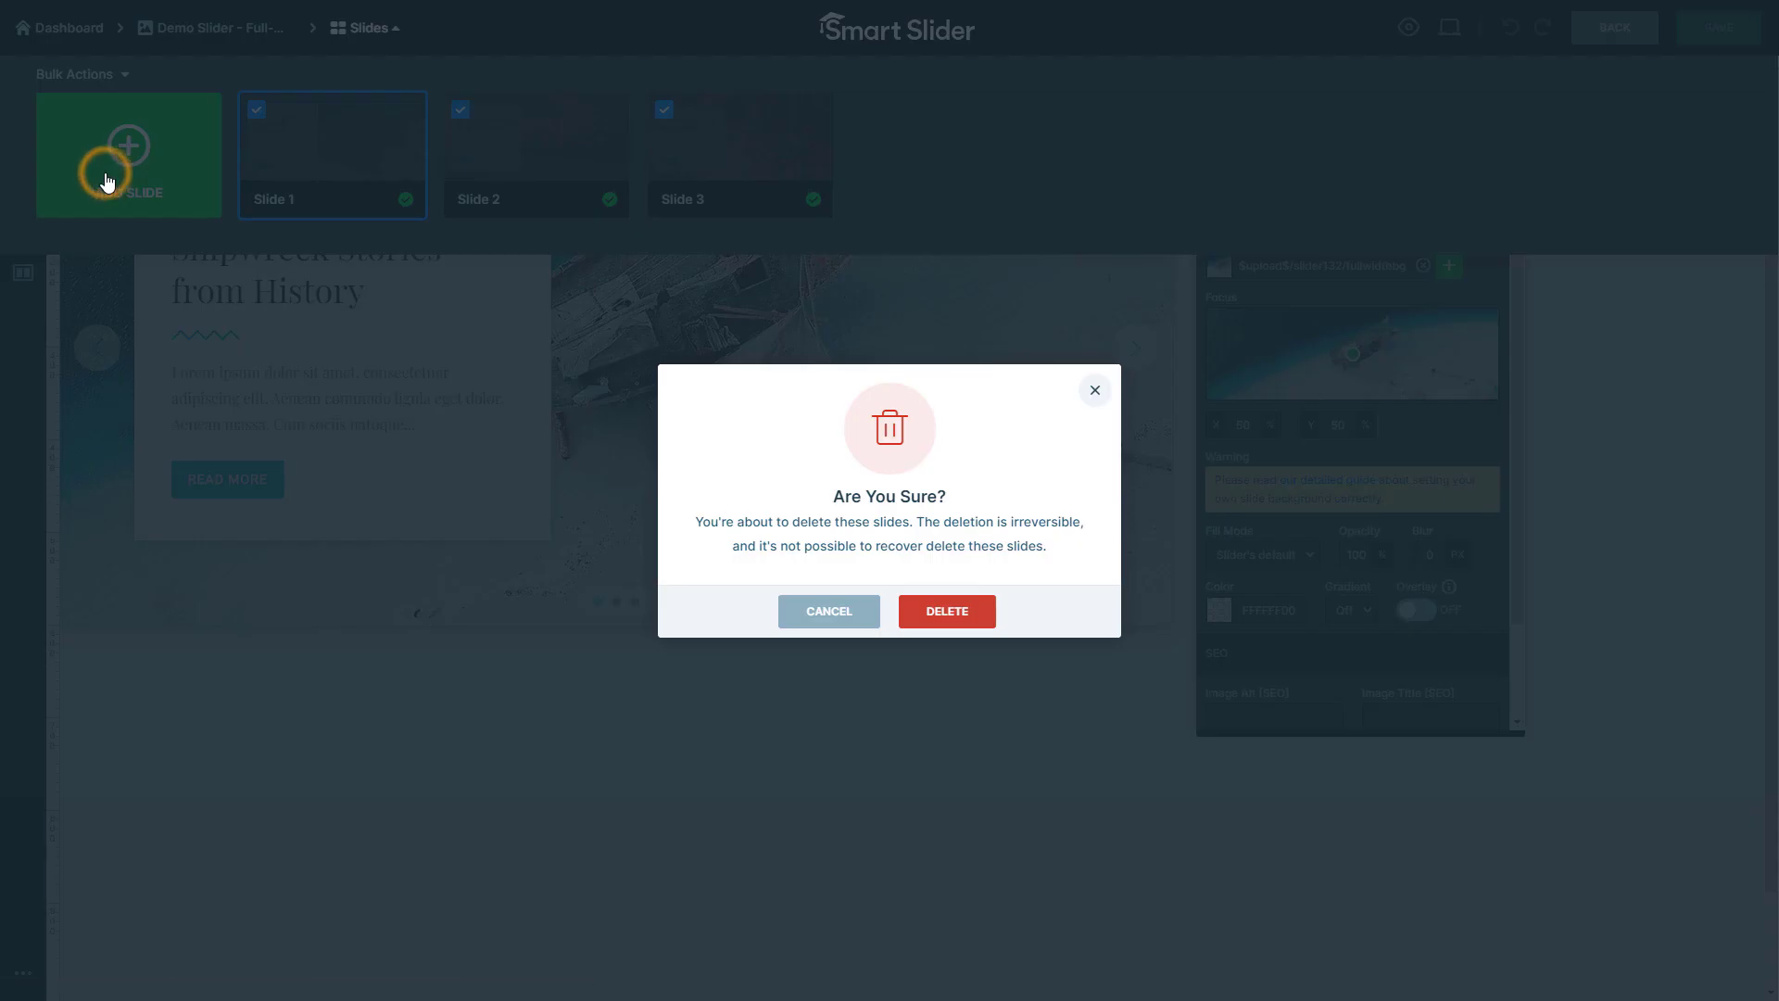
left_click(965, 624)
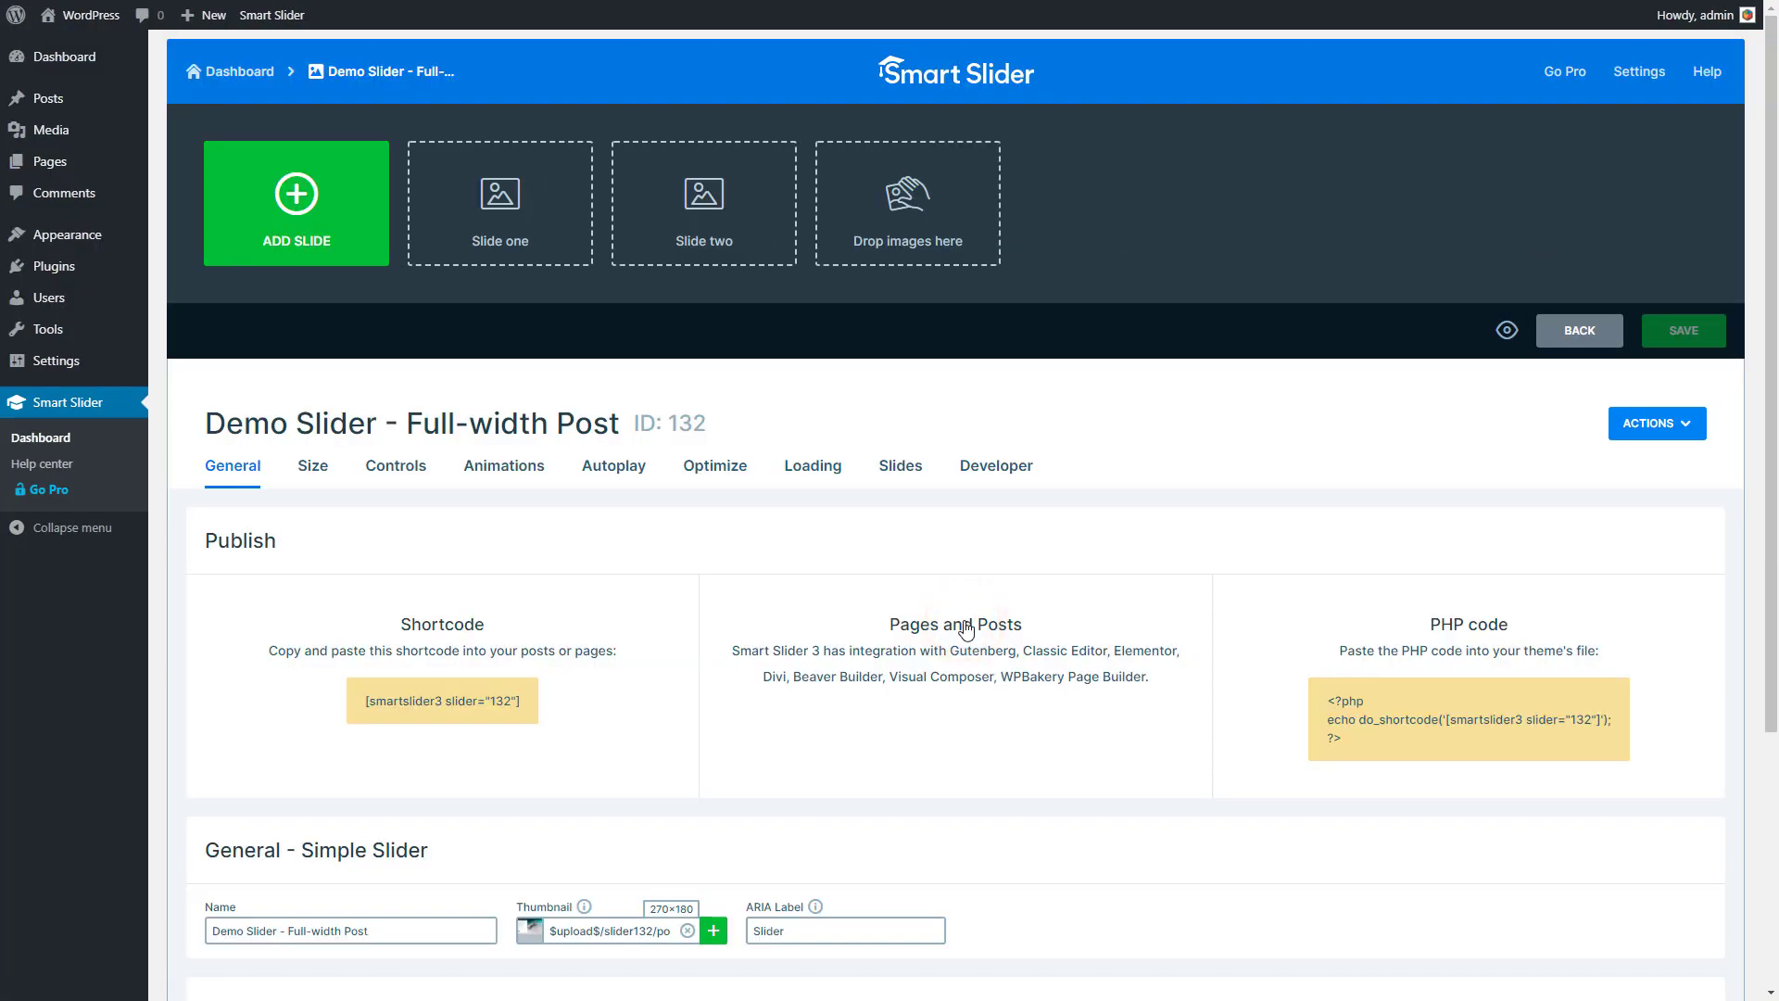
Add a dynamic slide generator from WordPress Posts by filter with default filters
left_click(355, 248)
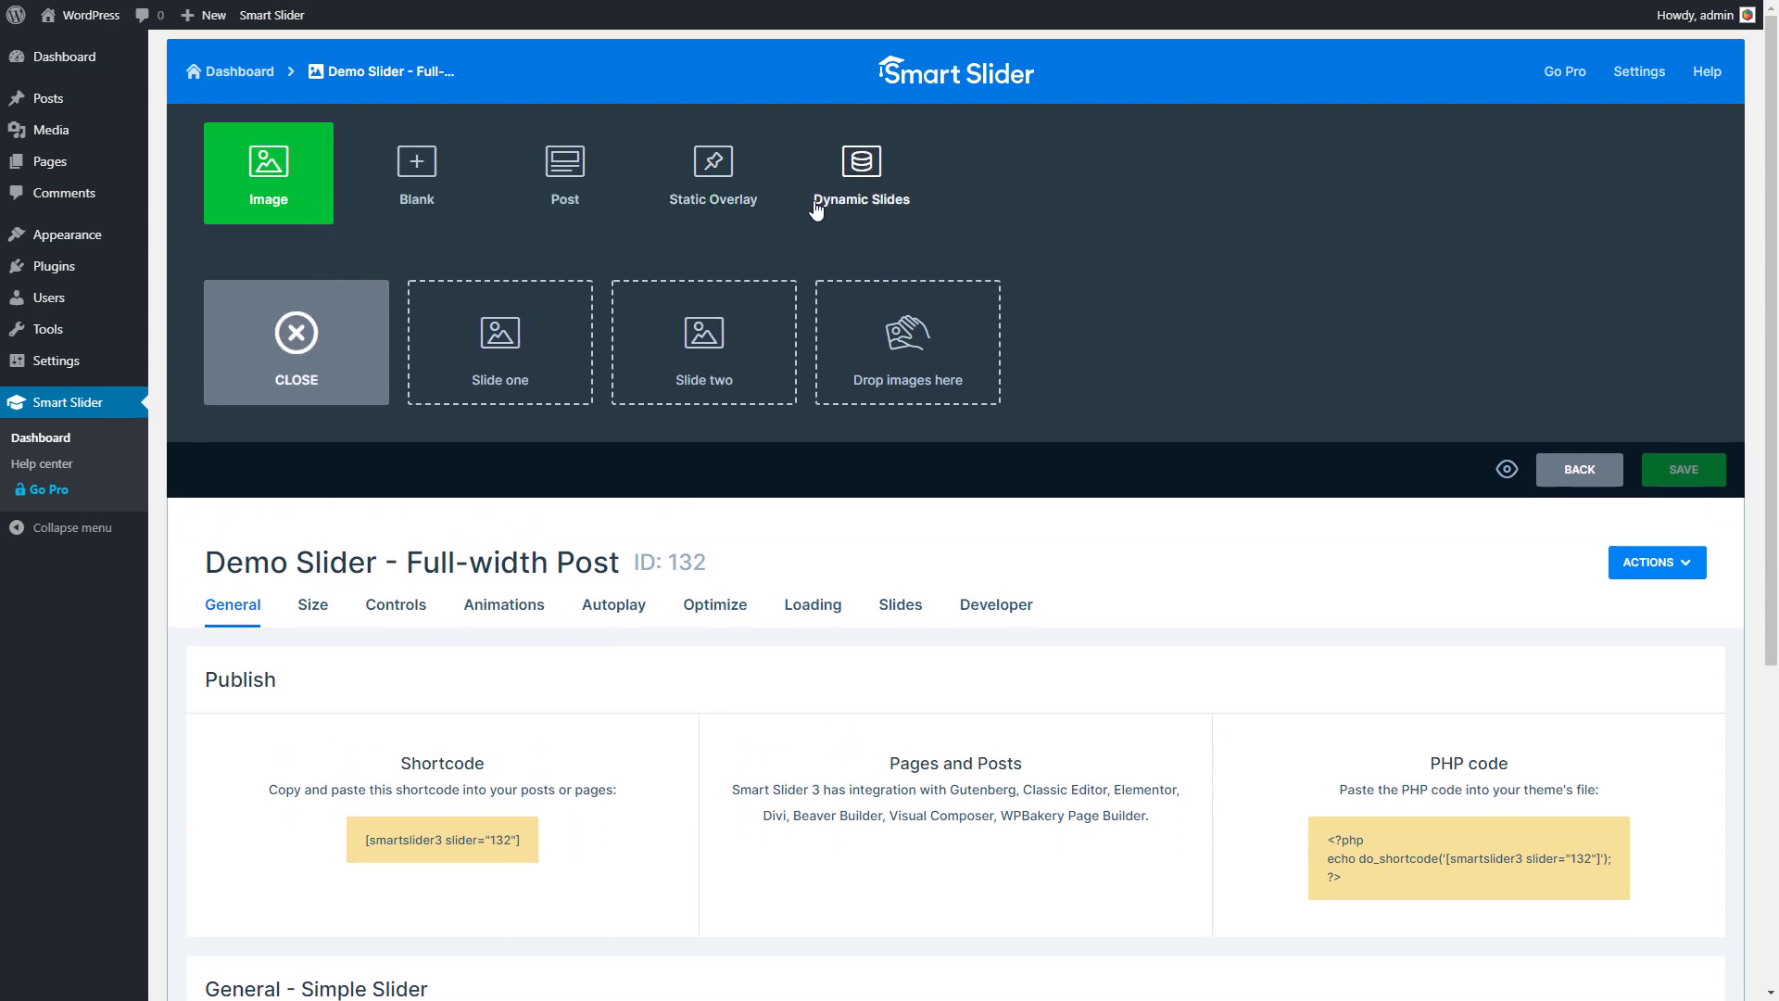
left_click(851, 196)
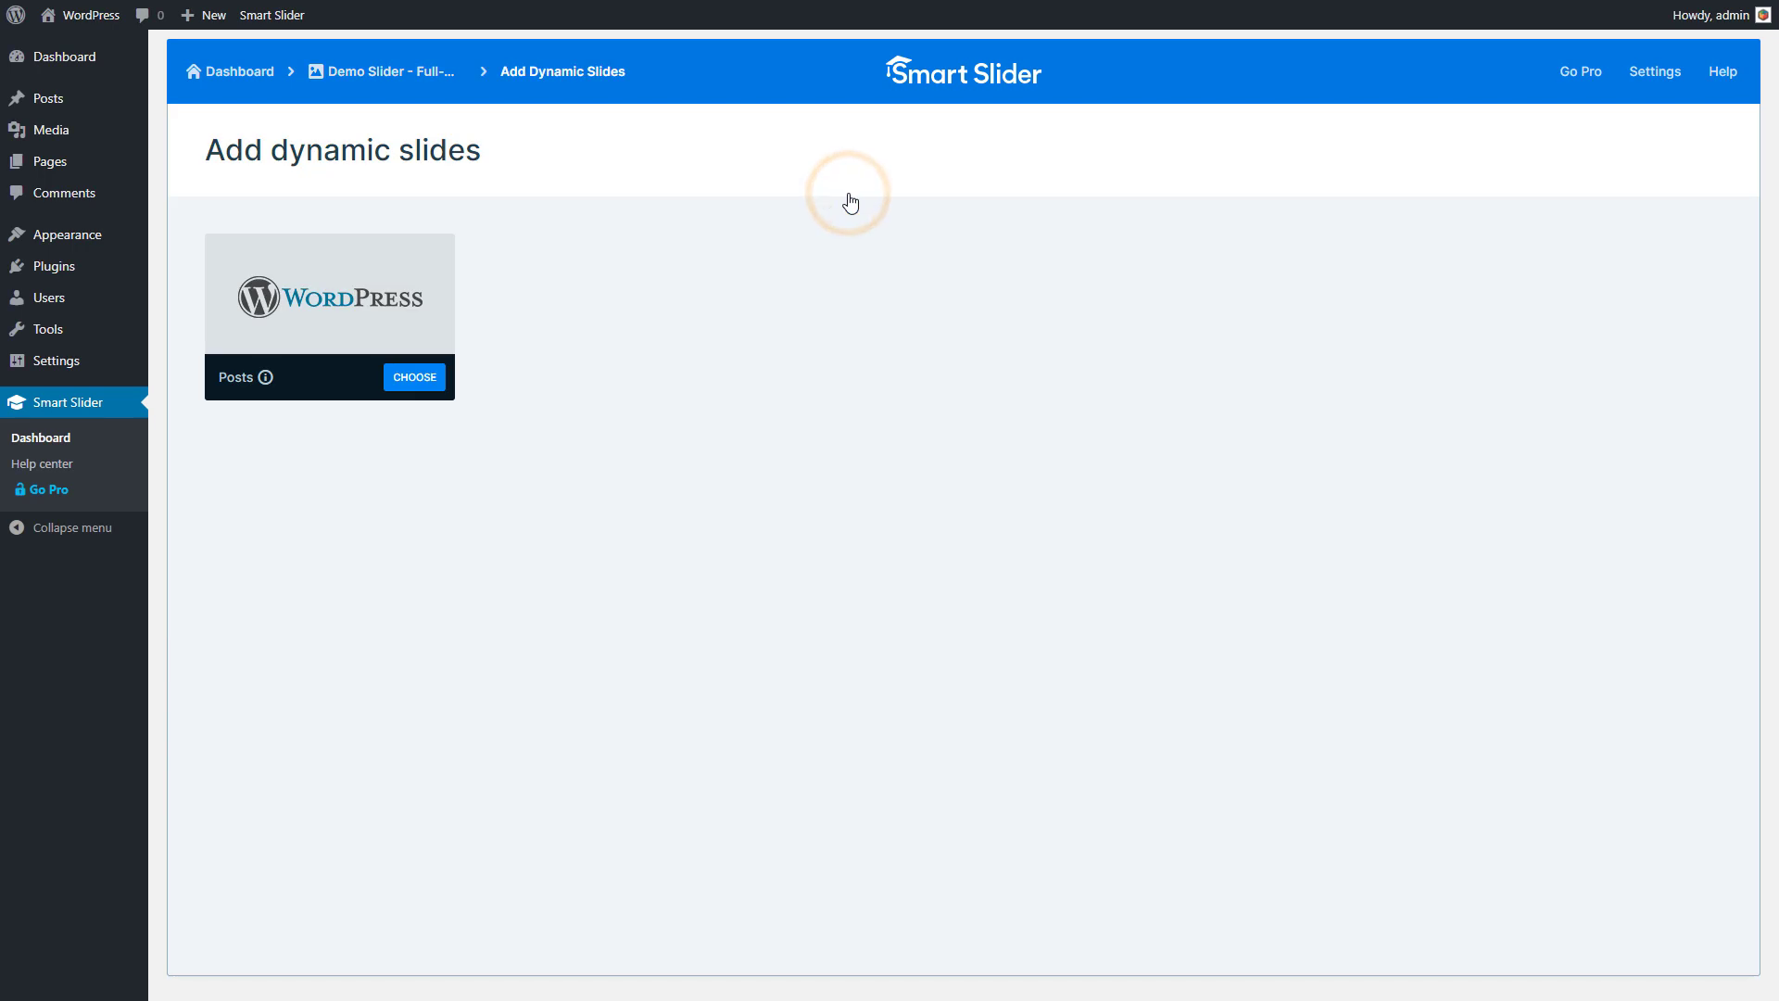
left_click(426, 390)
left_click(427, 391)
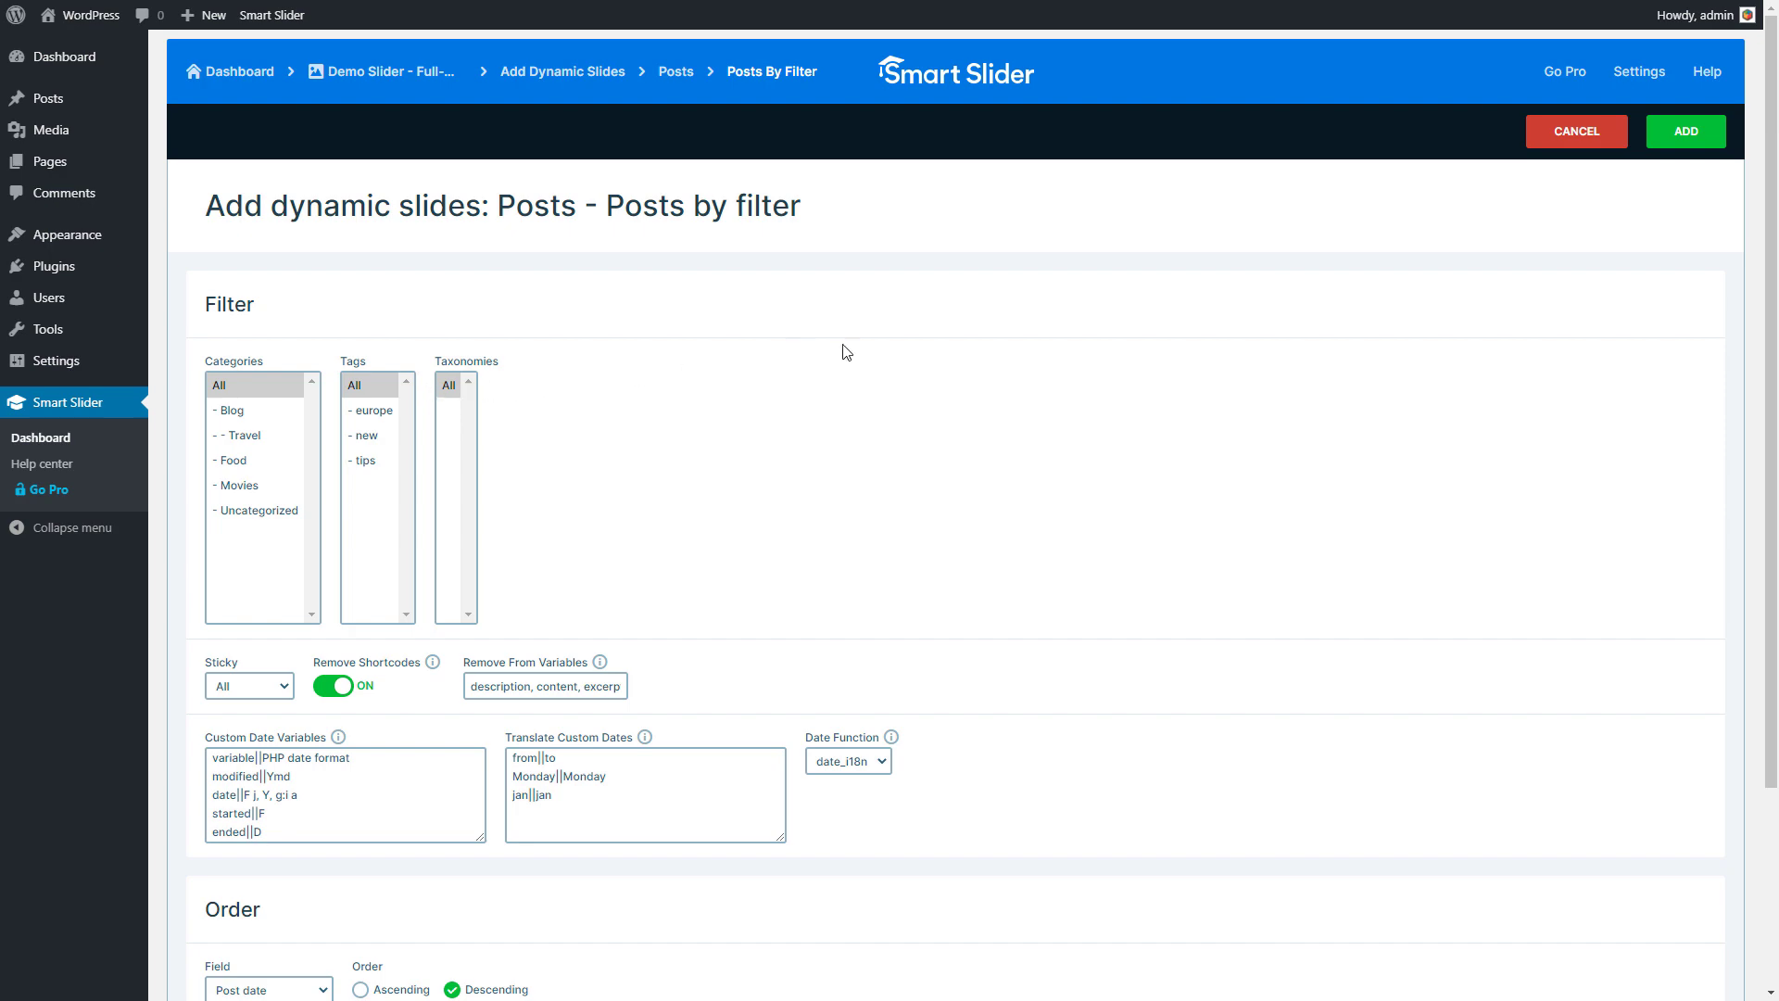
left_click(1685, 131)
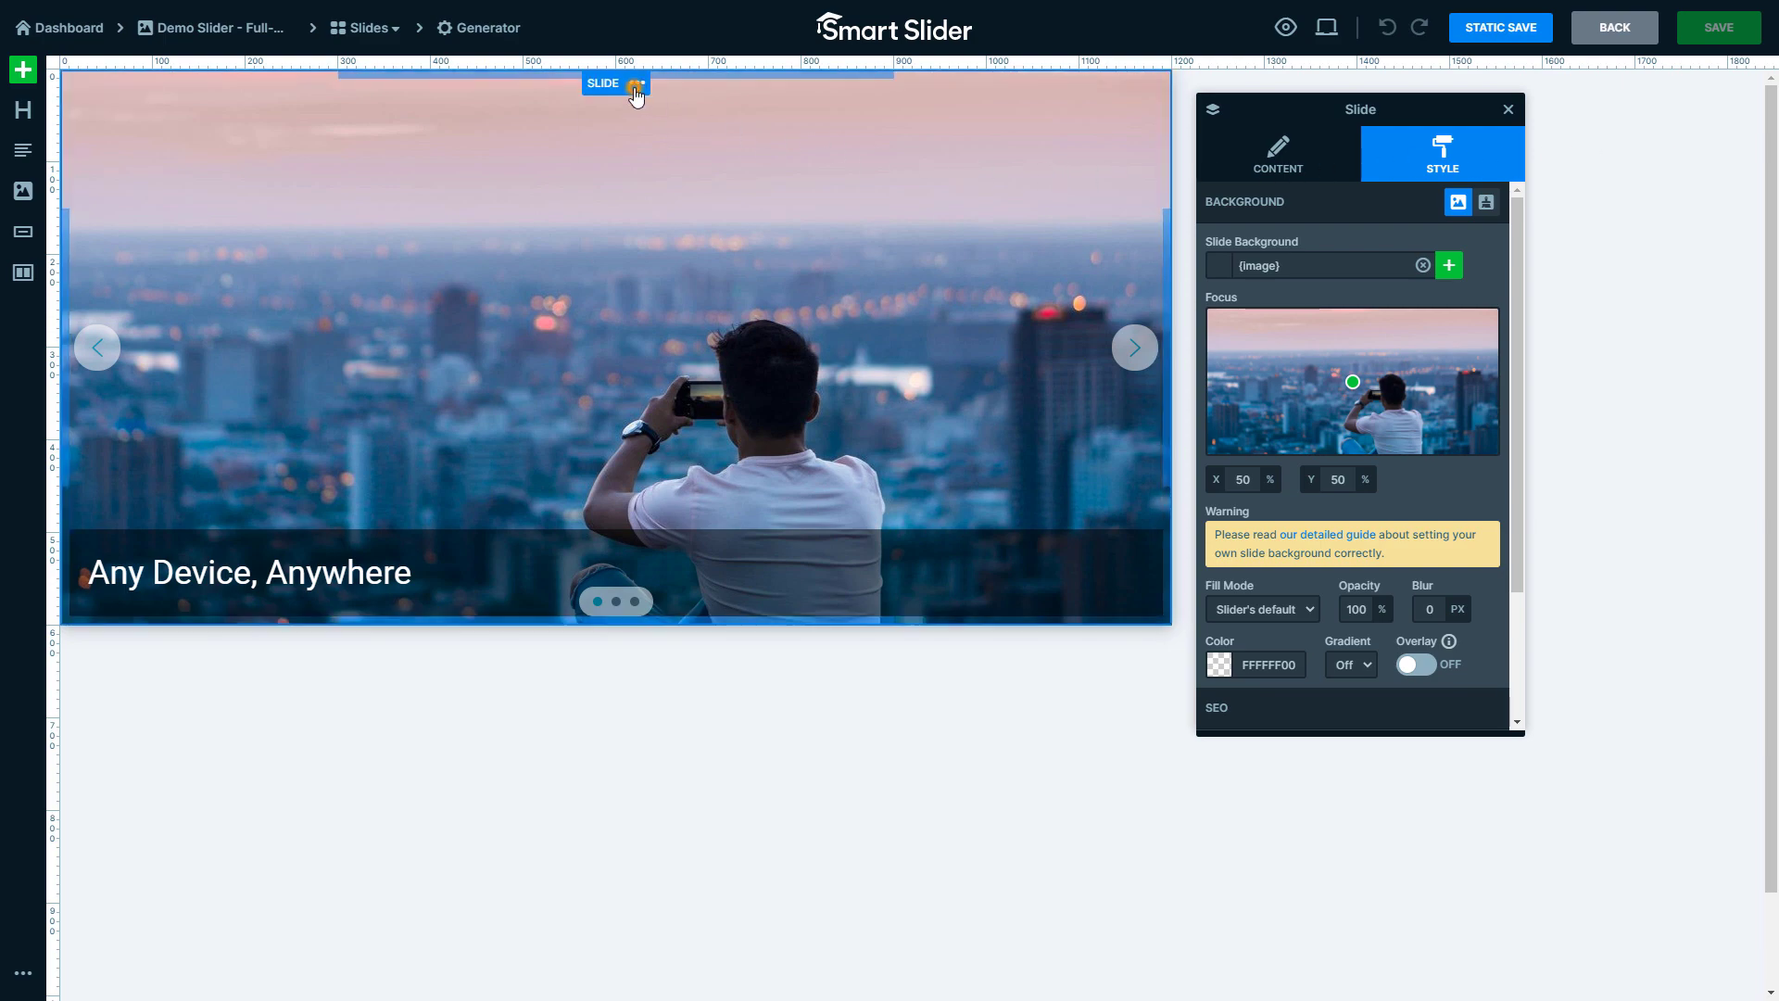
Paste the copied template slide over the generator slide
left_click(635, 88)
mouse_move(631, 146)
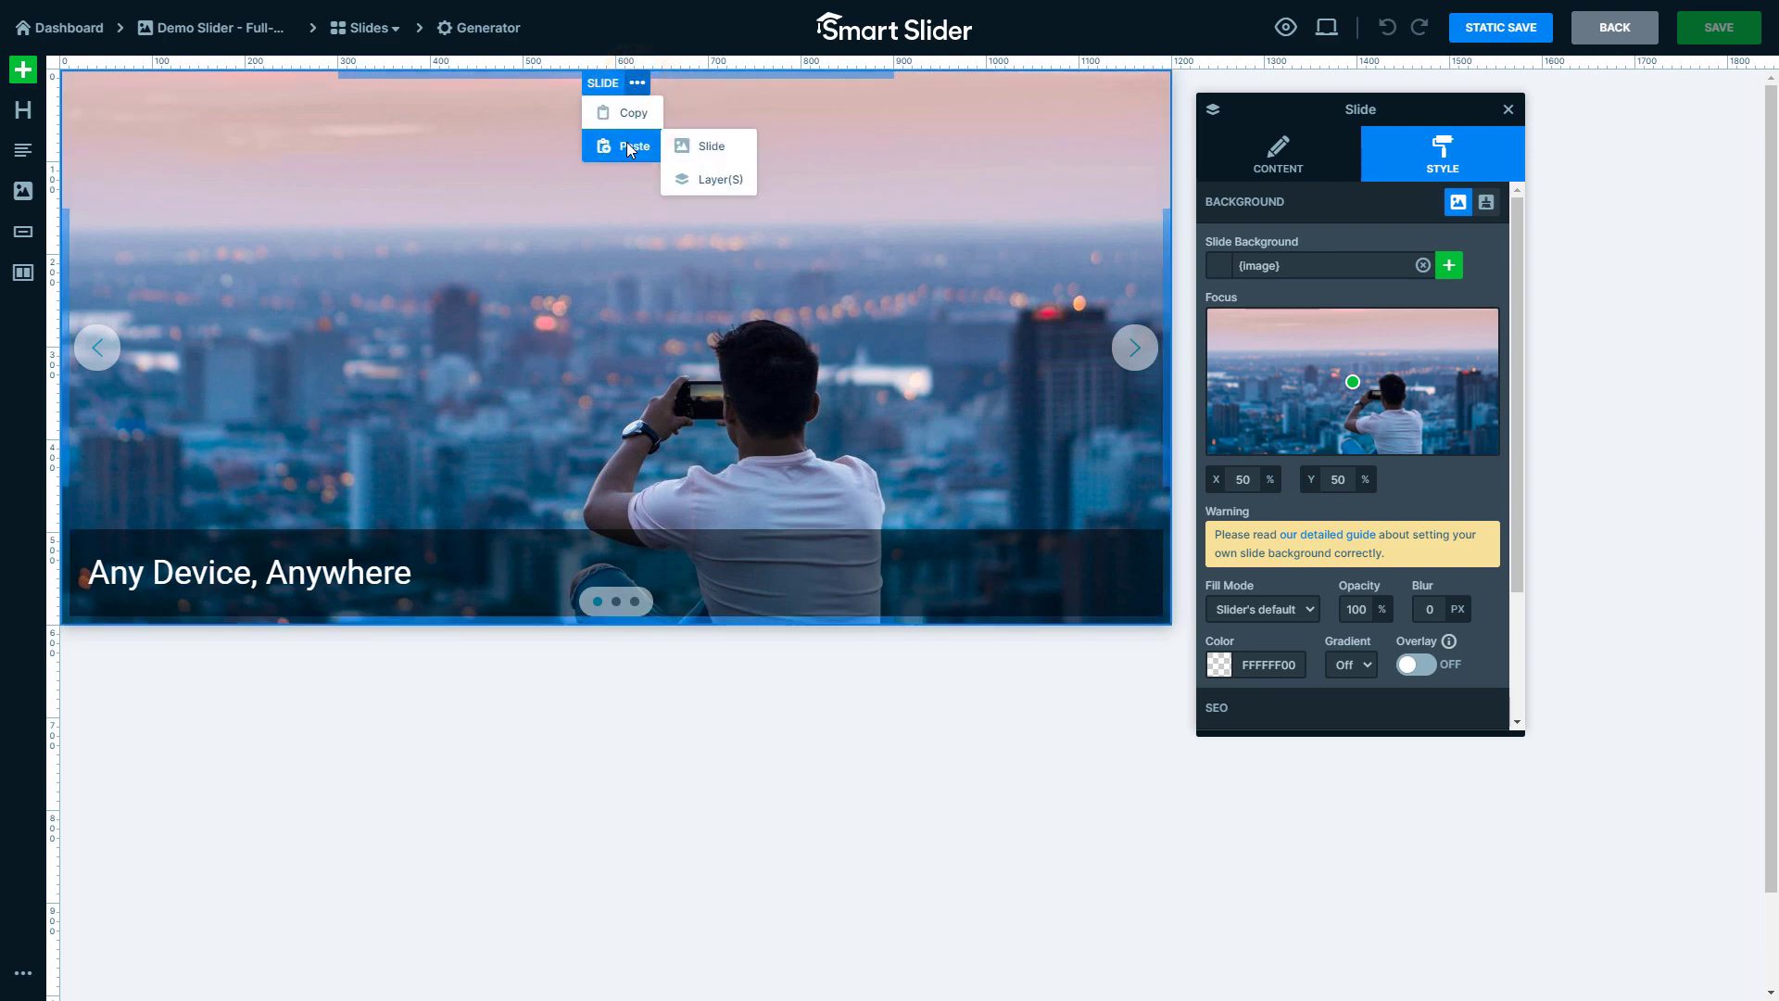
left_click(712, 148)
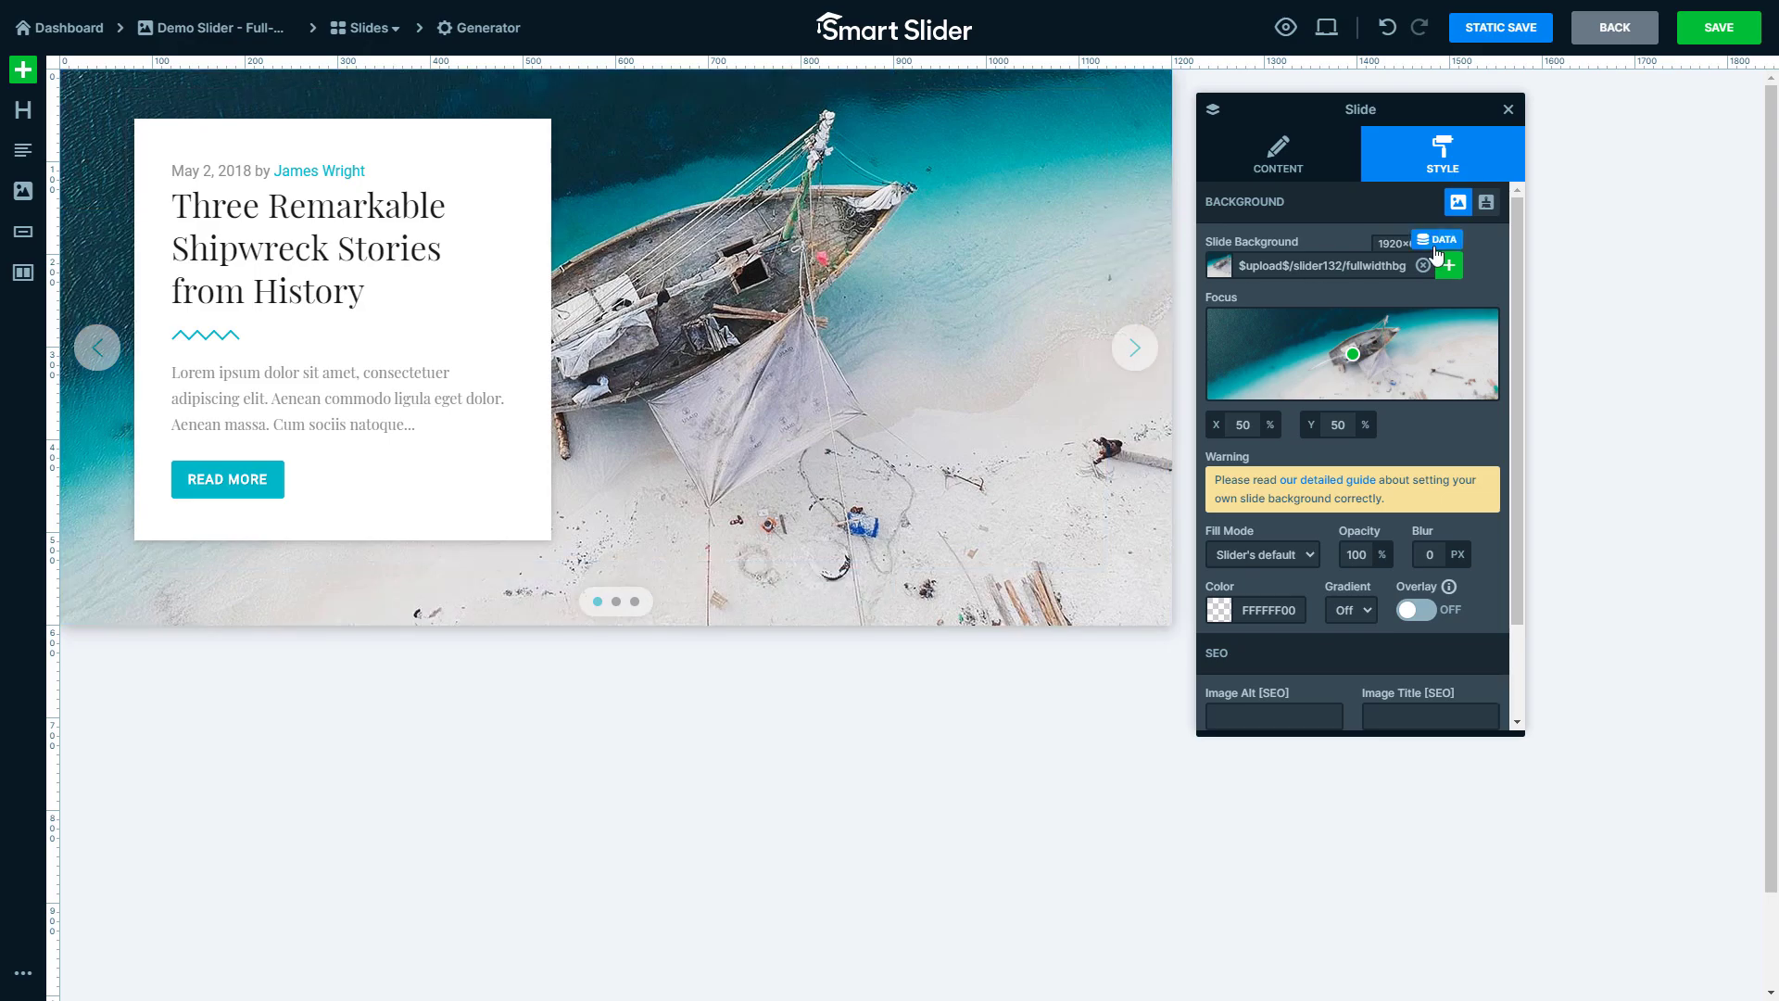
Set the slide background to the post's featured image, {featured_image/1}
left_click(1433, 248)
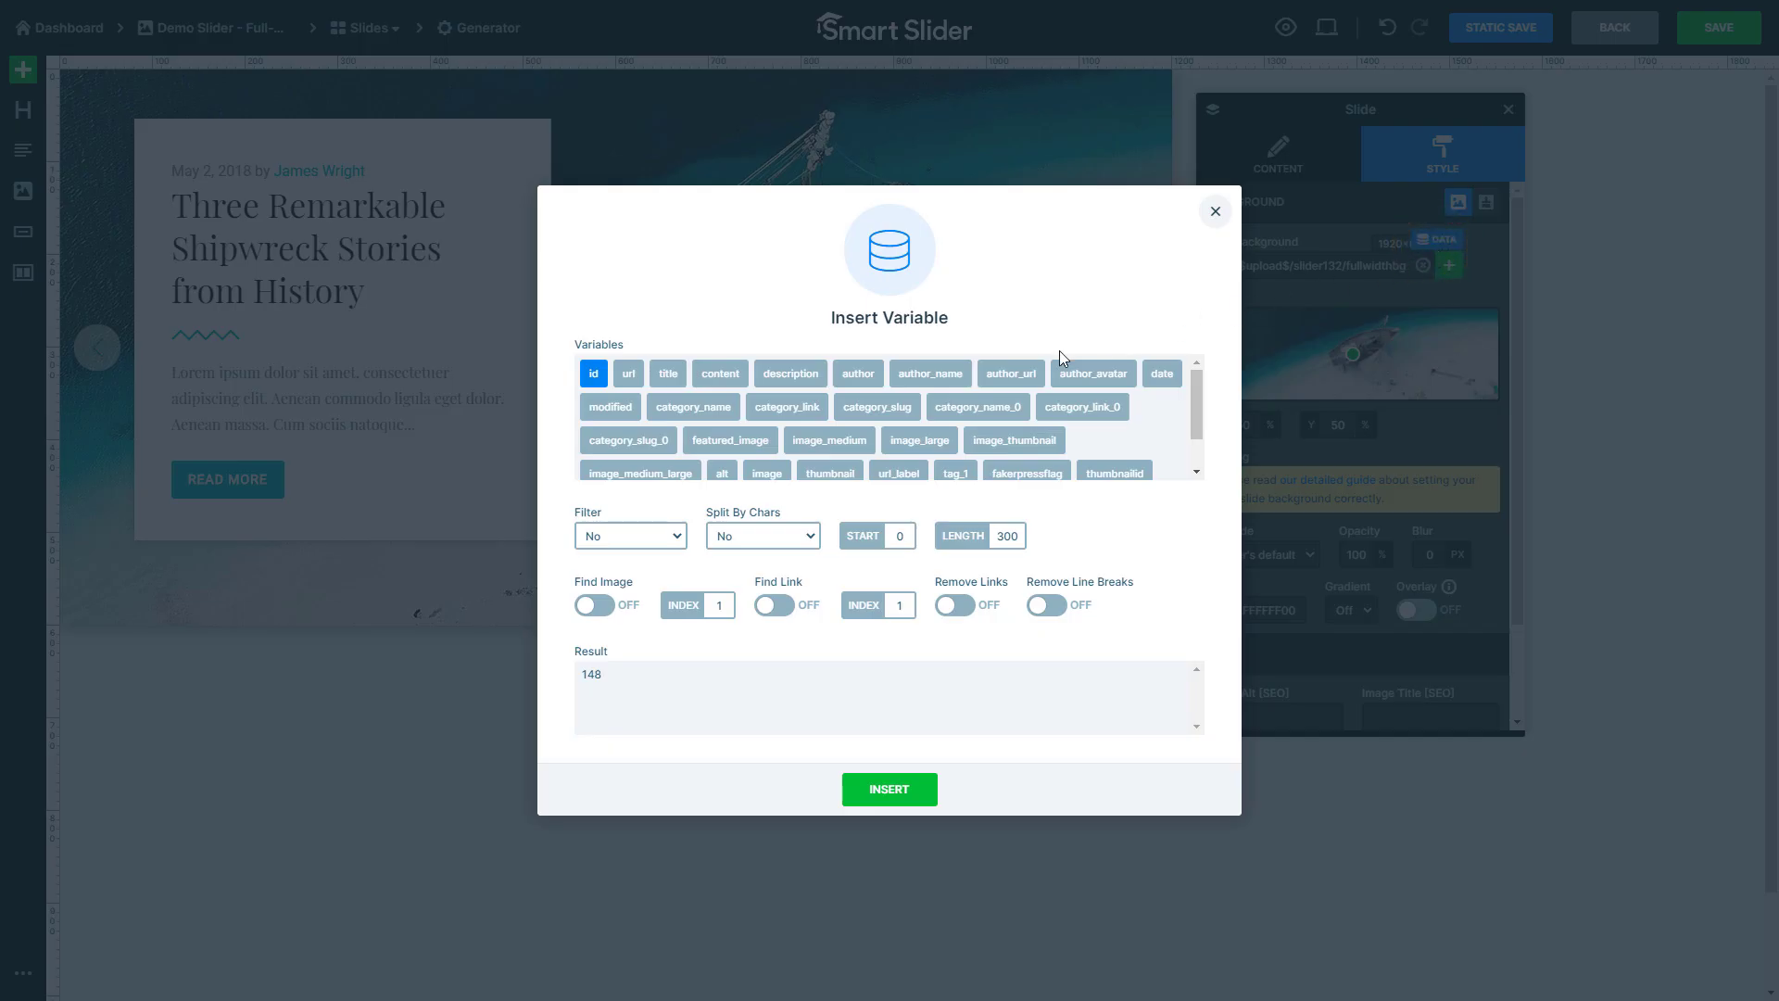
left_click(770, 453)
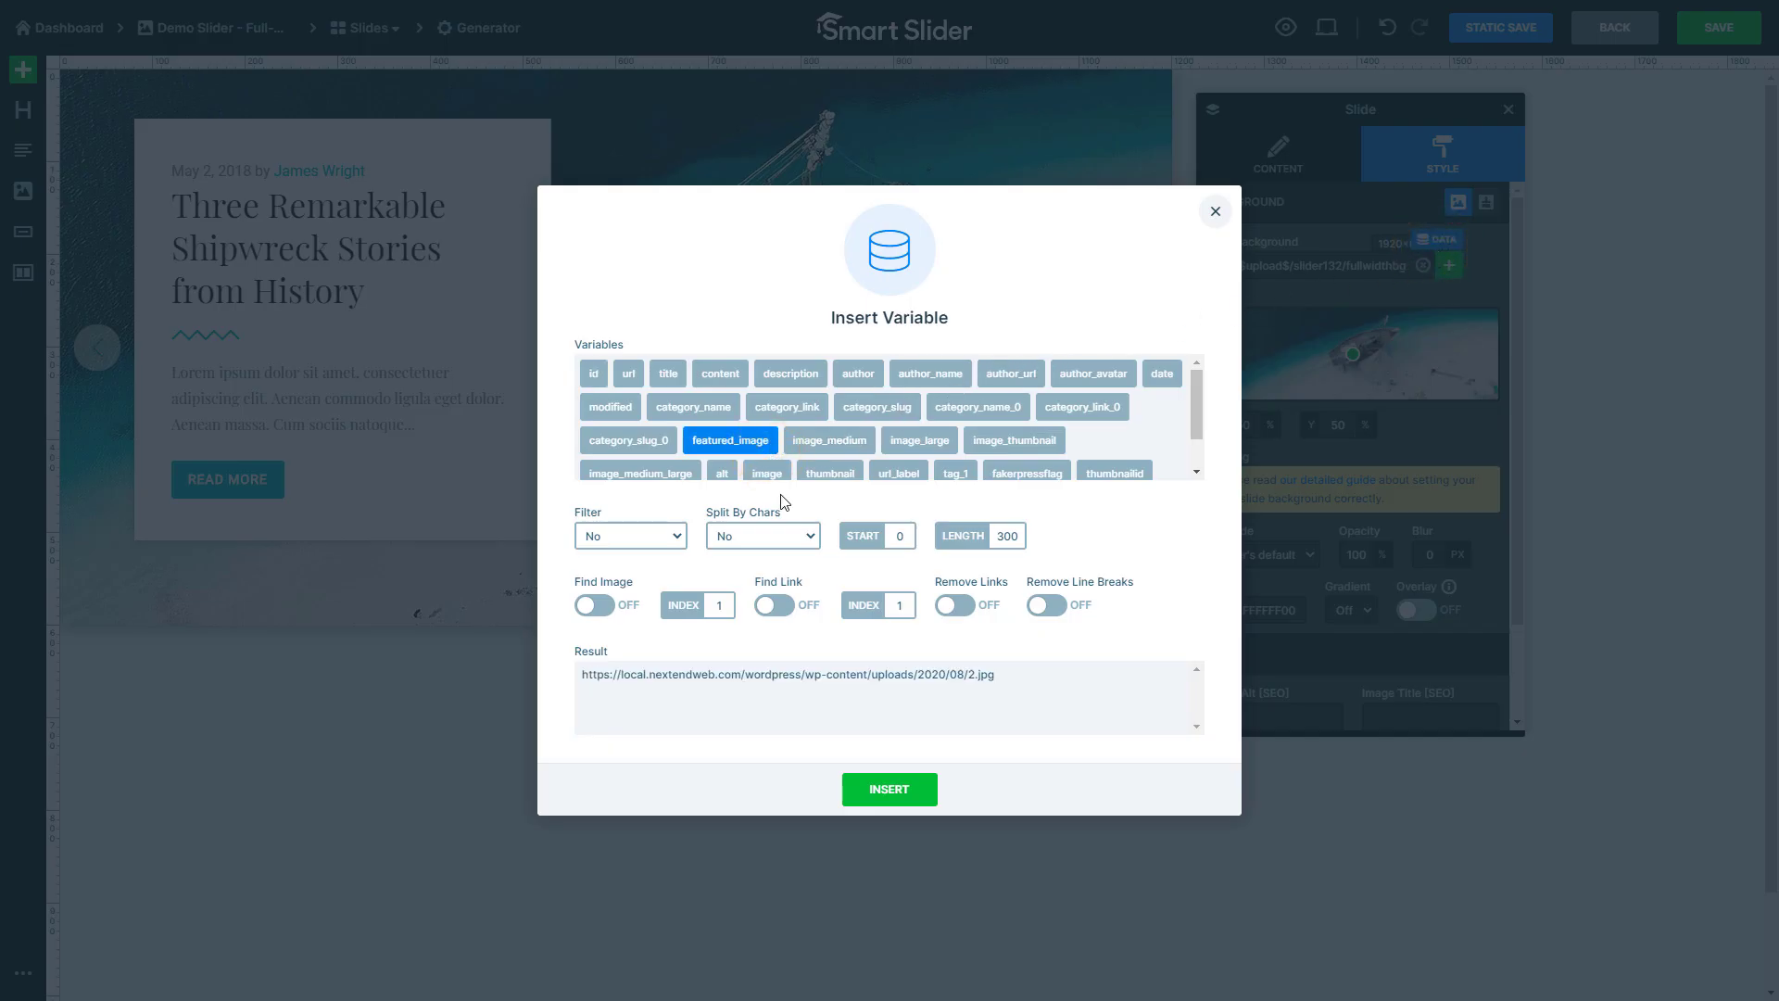
left_click(887, 790)
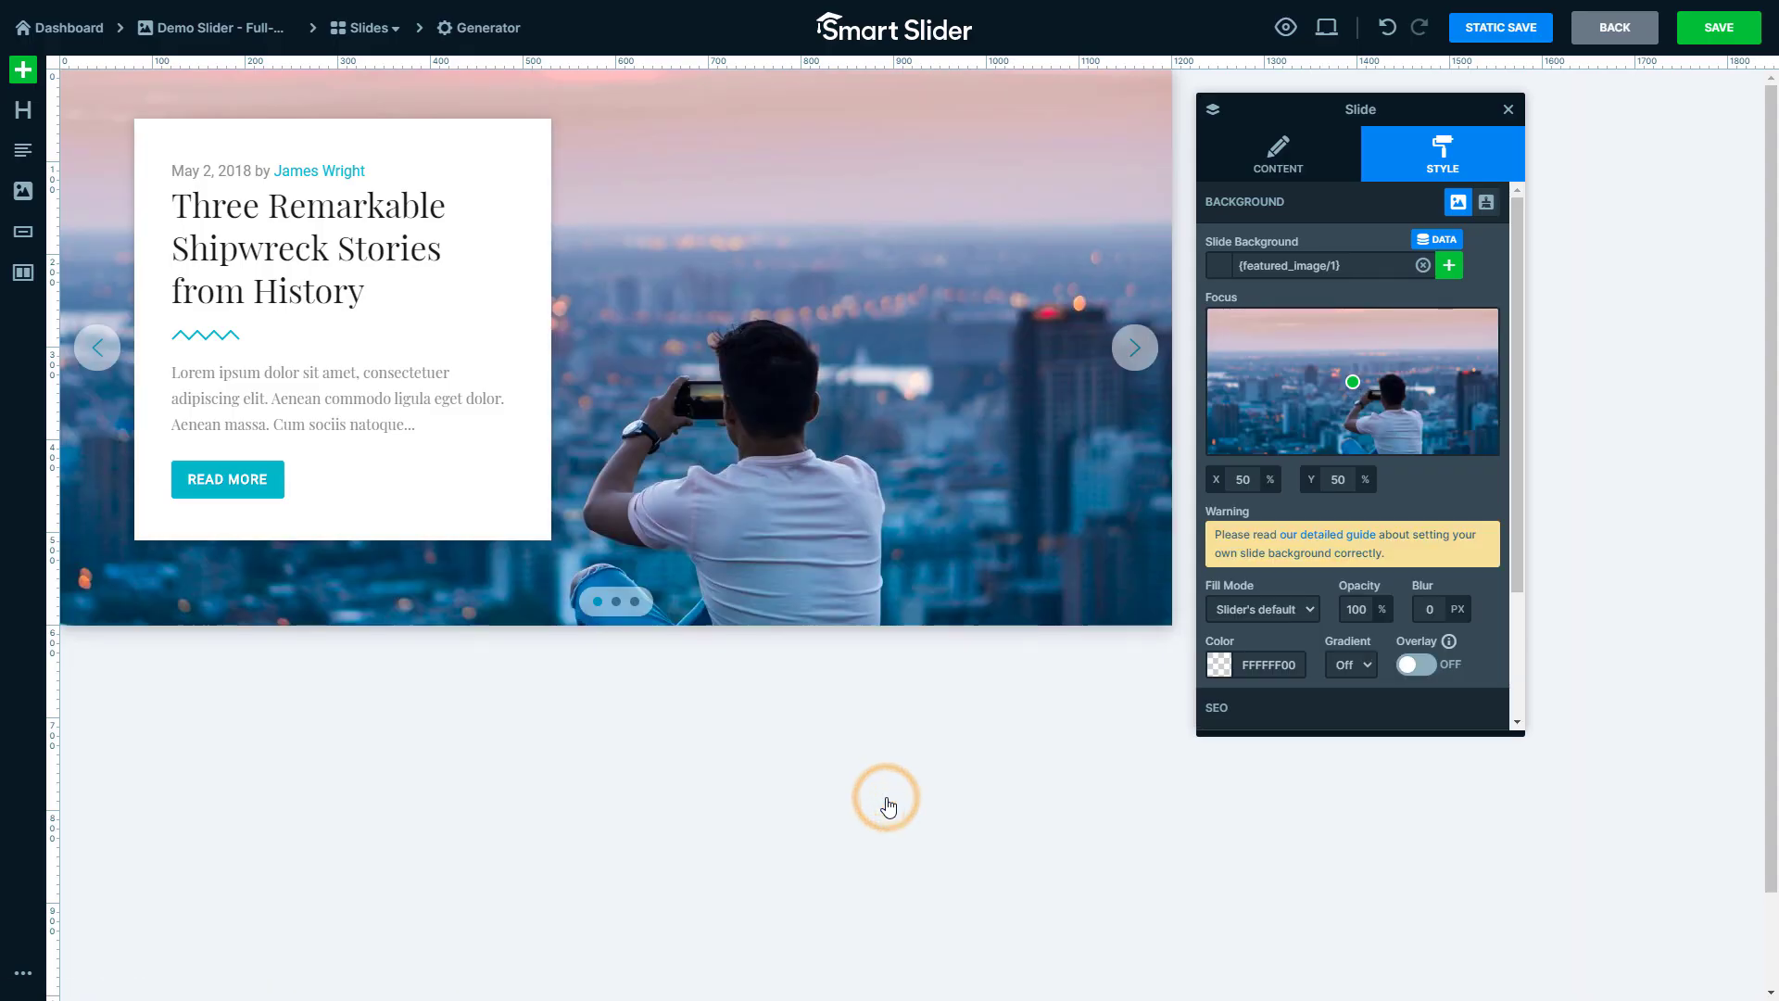
Put the post title variable {title/1} into the slide heading
left_click(447, 264)
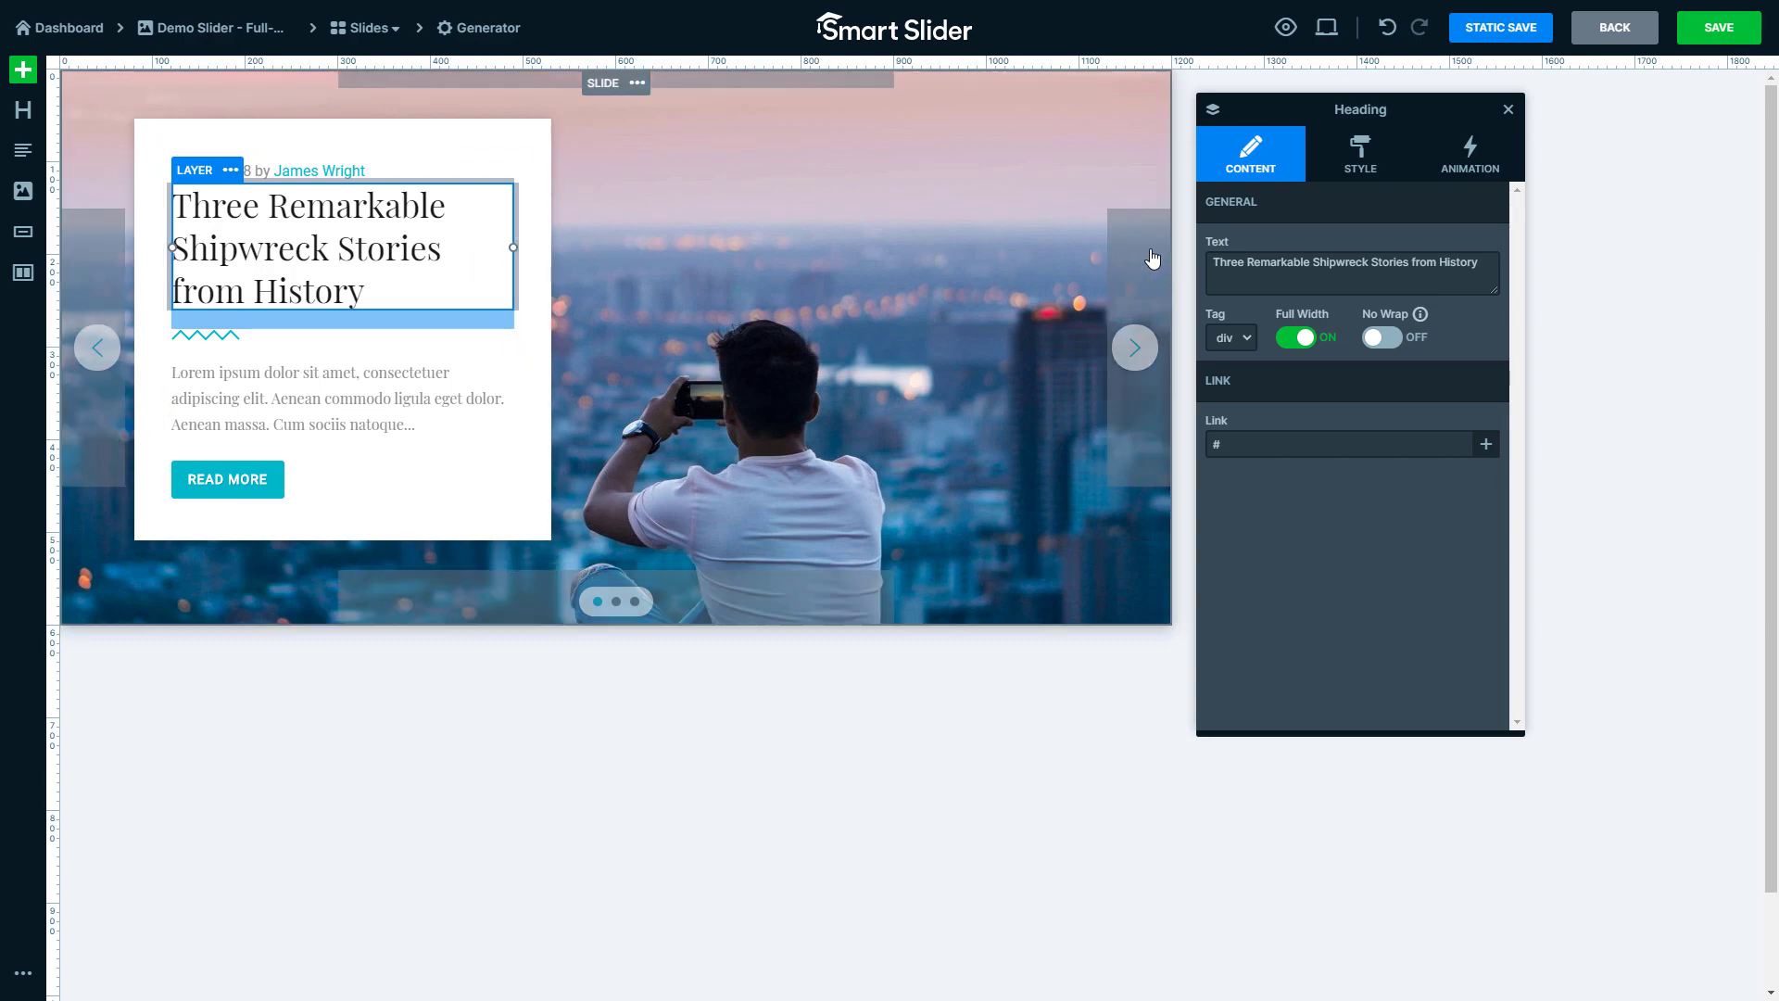
left_click(1477, 243)
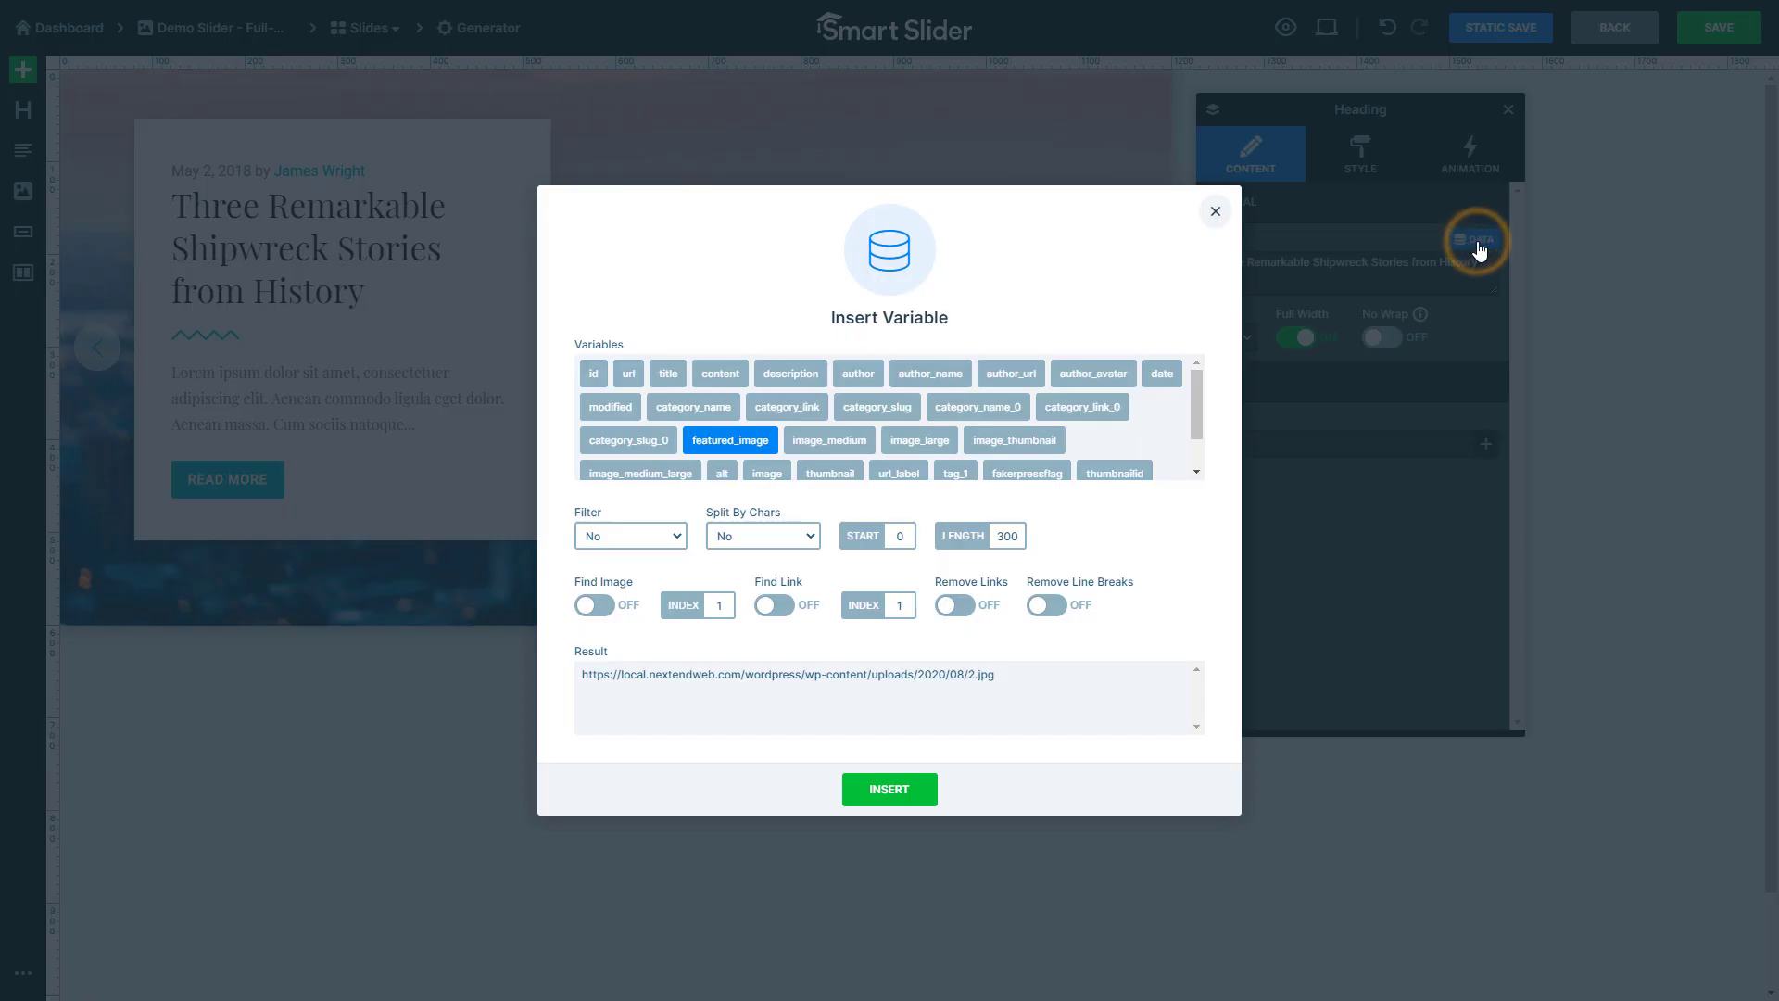
left_click(668, 373)
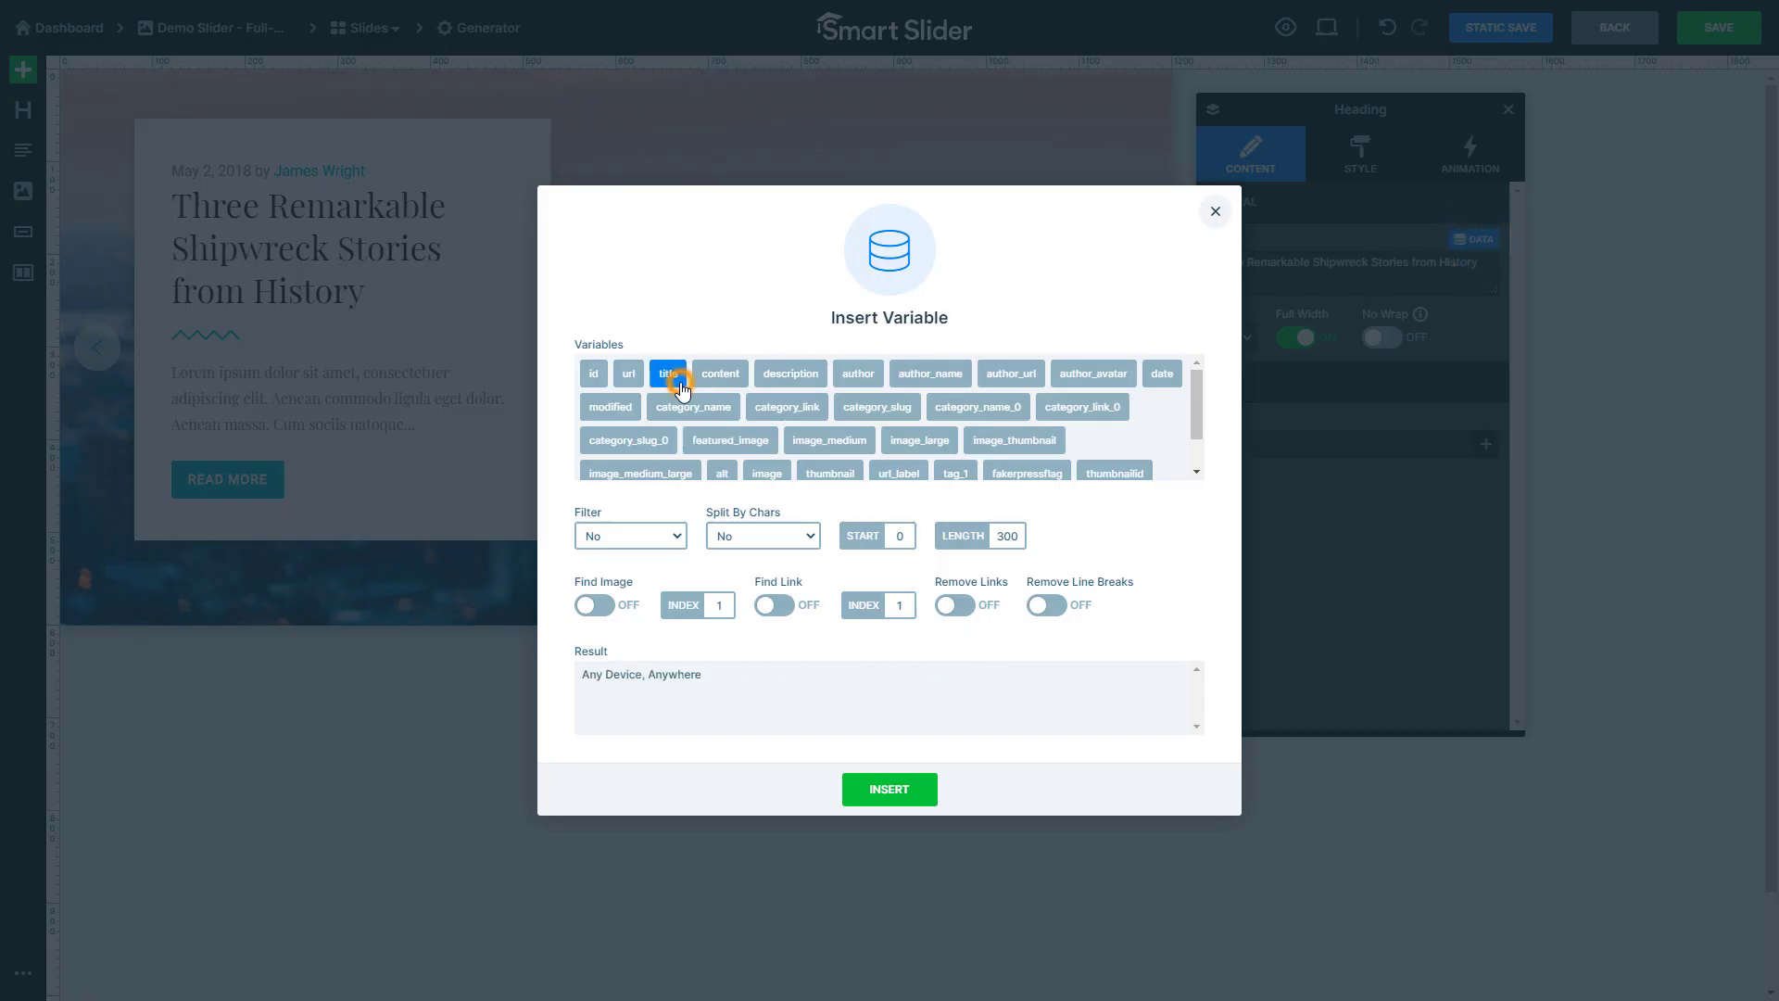
left_click(876, 793)
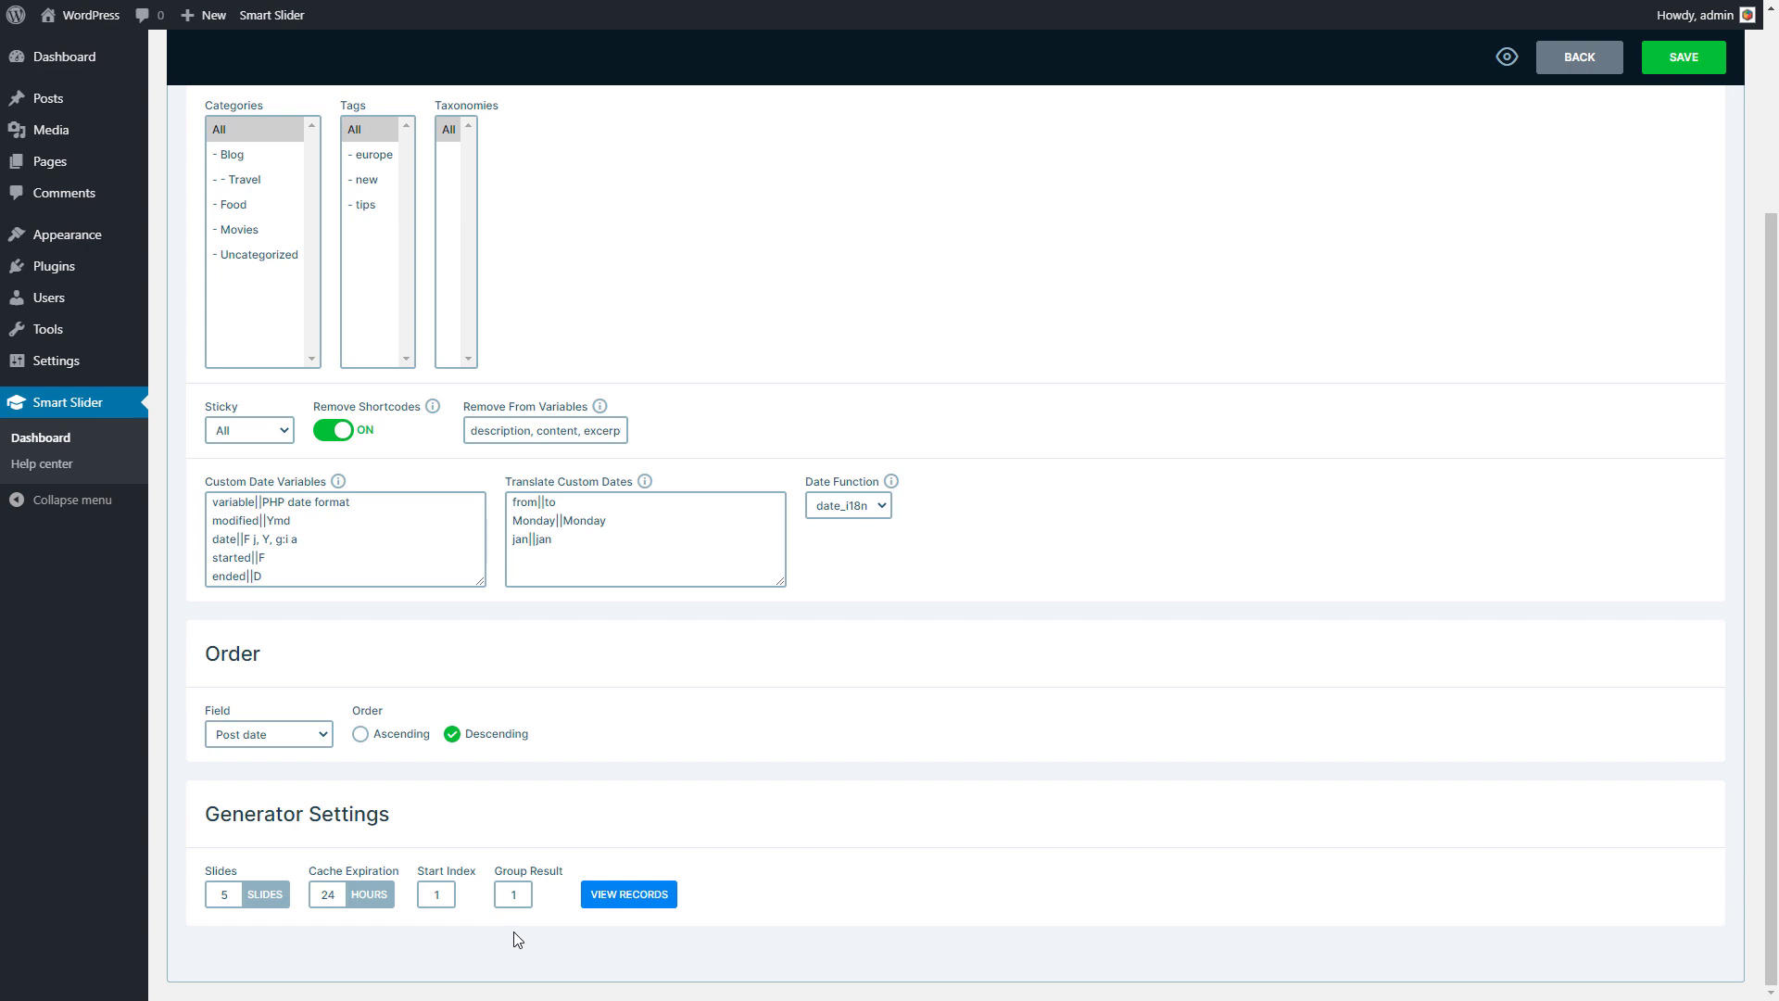
Change the generator's Group Result to 2 and save the generator settings
double_click(514, 895)
type("2")
left_click(1682, 58)
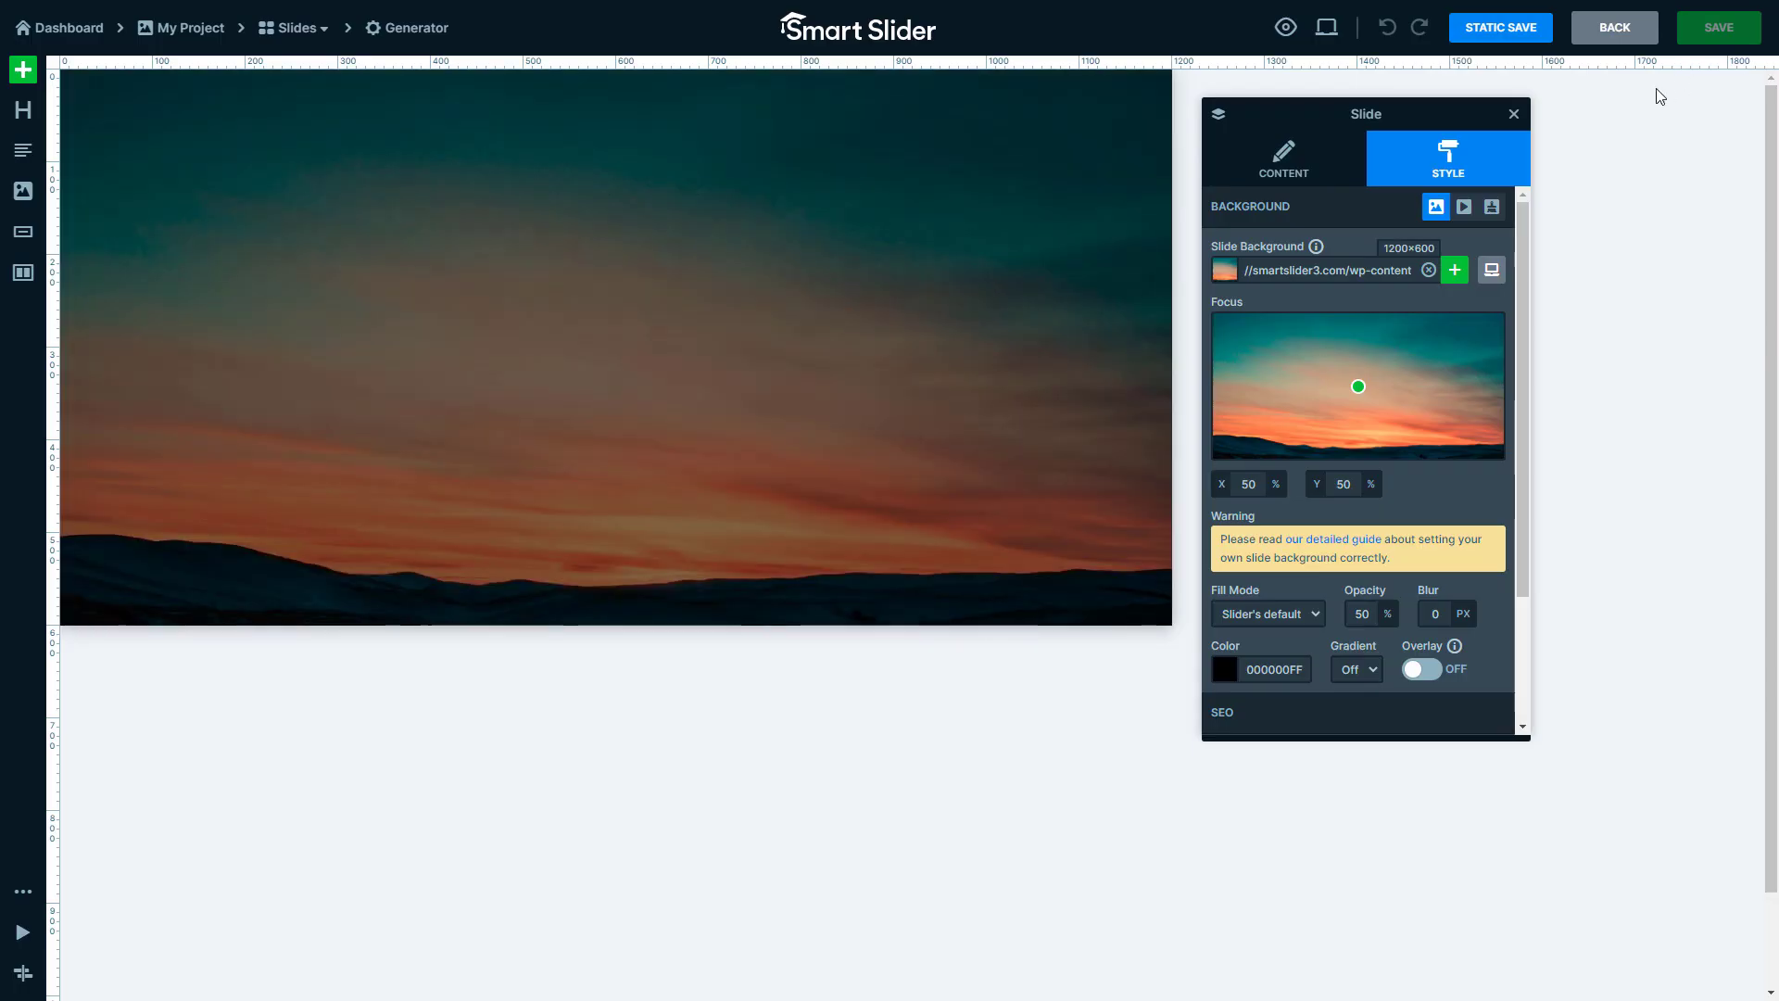
Add a two-column row to the slide with an image layer in each column
left_click_drag(23, 272, 369, 405)
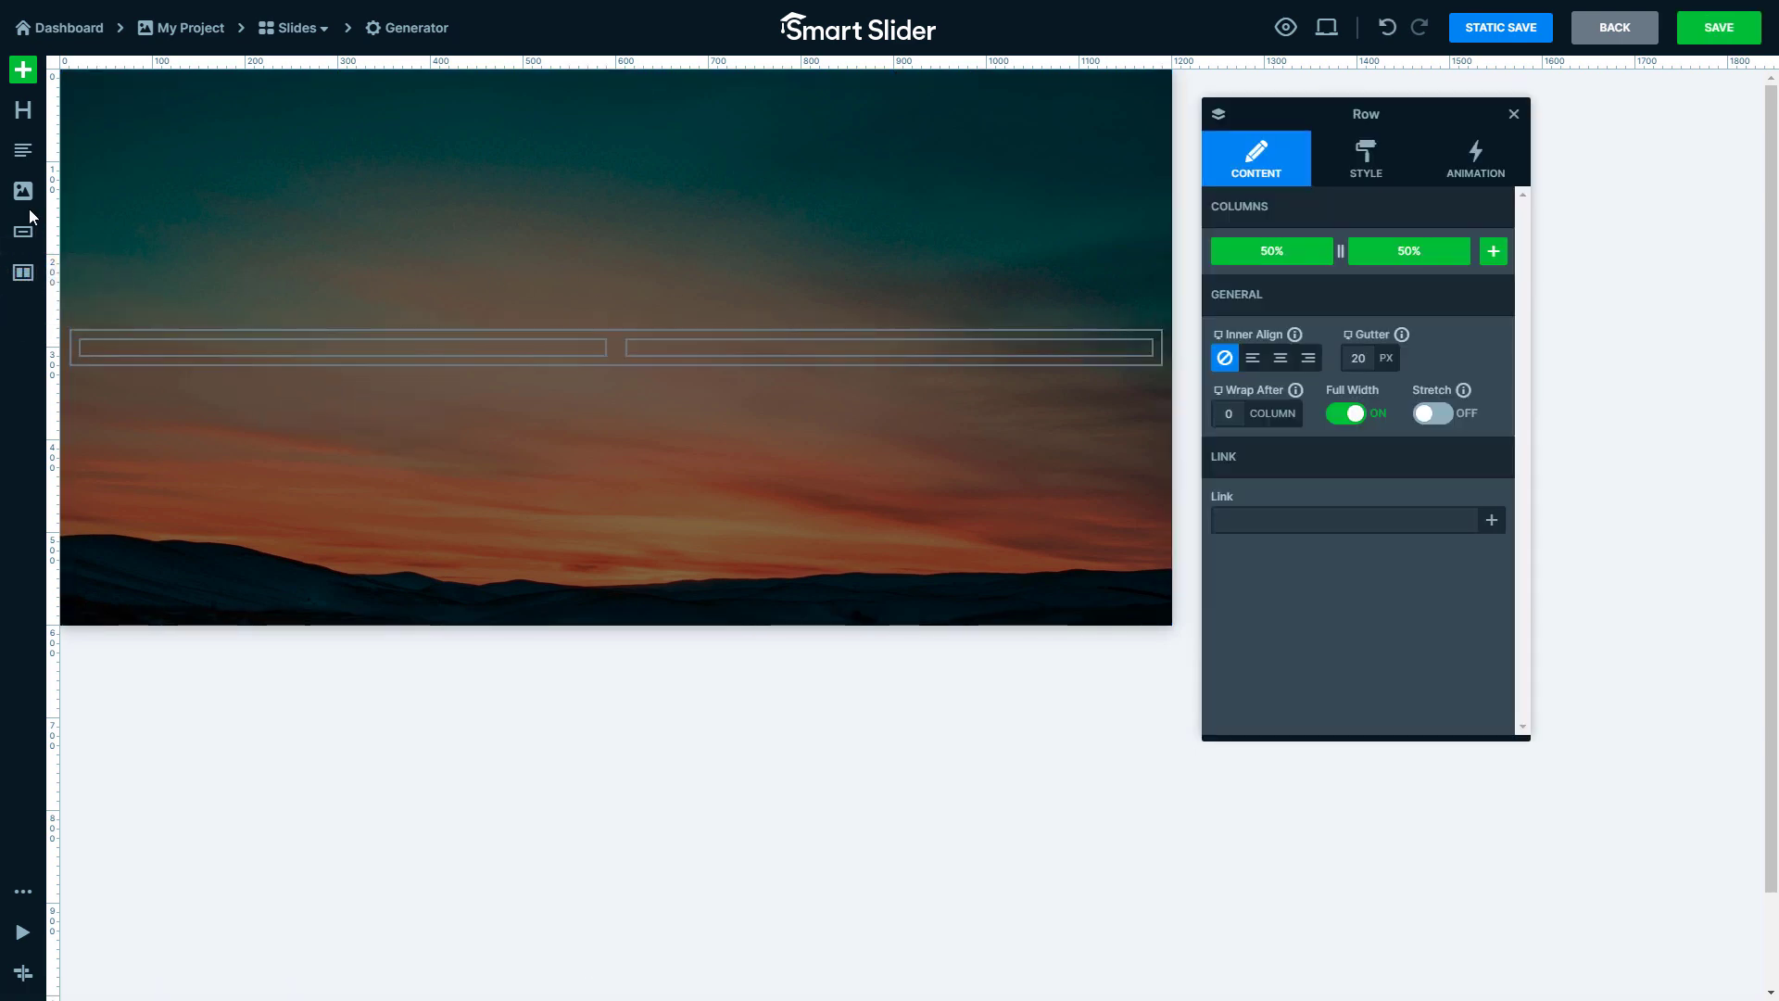
left_click_drag(24, 195, 720, 359)
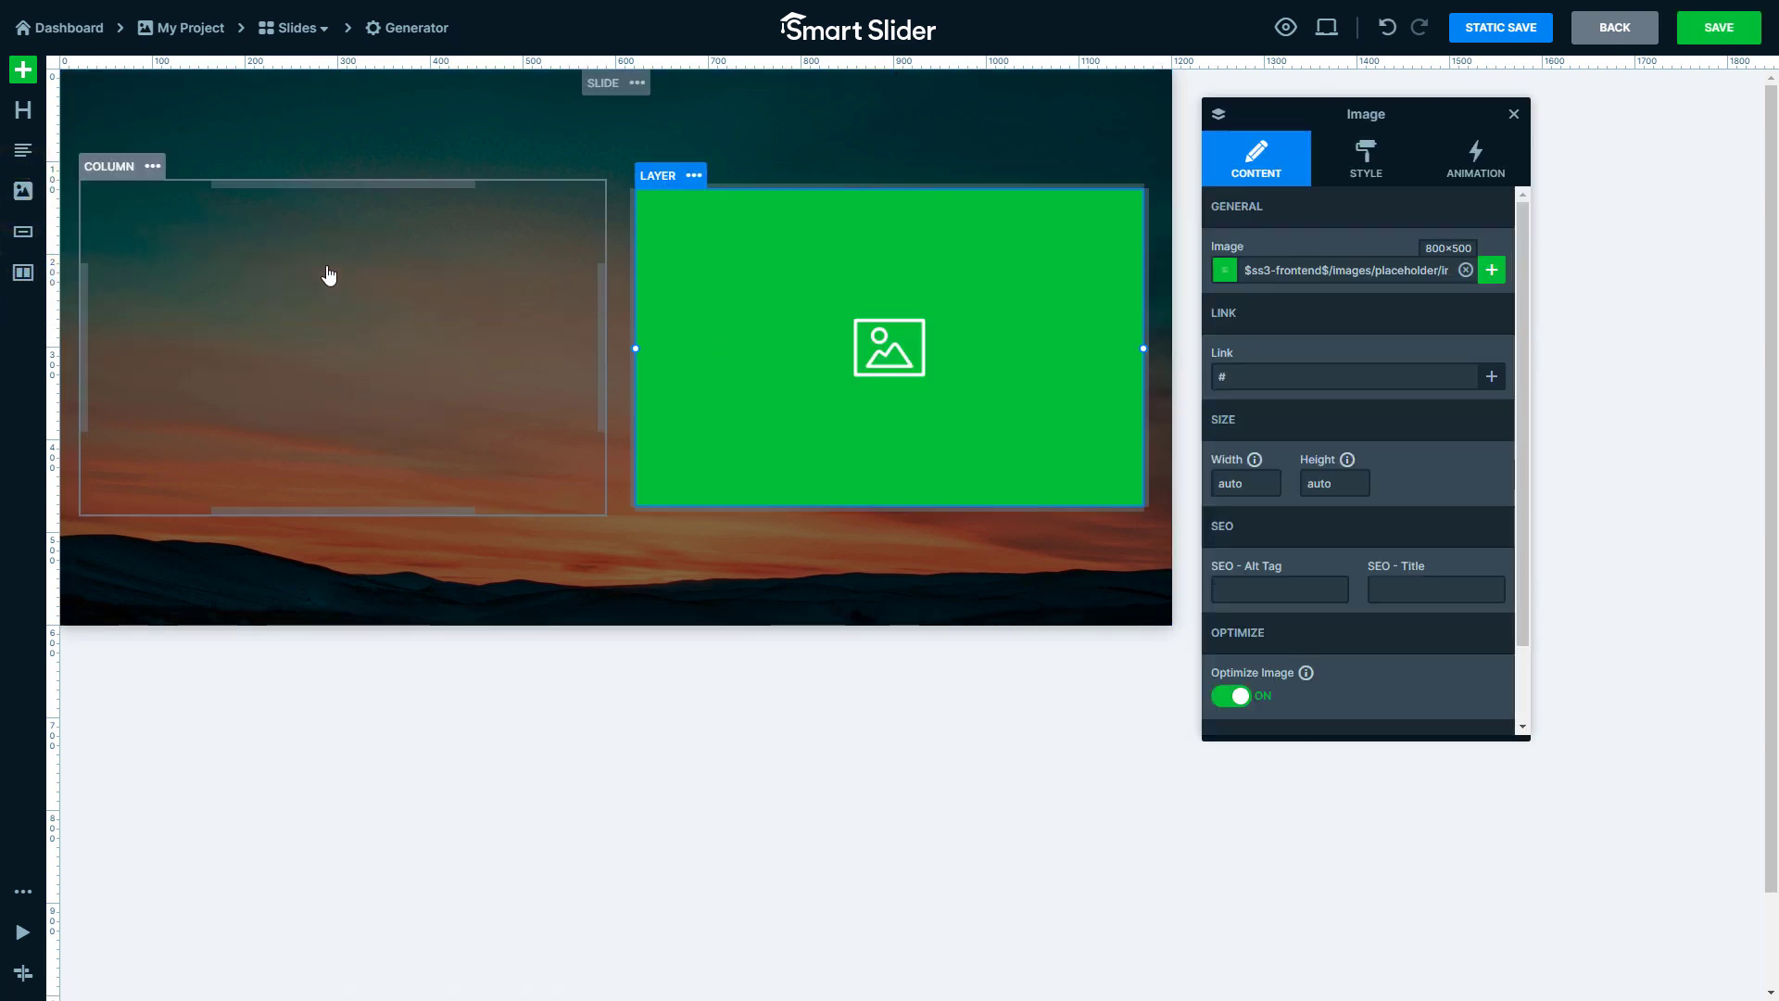
left_click_drag(24, 191, 354, 342)
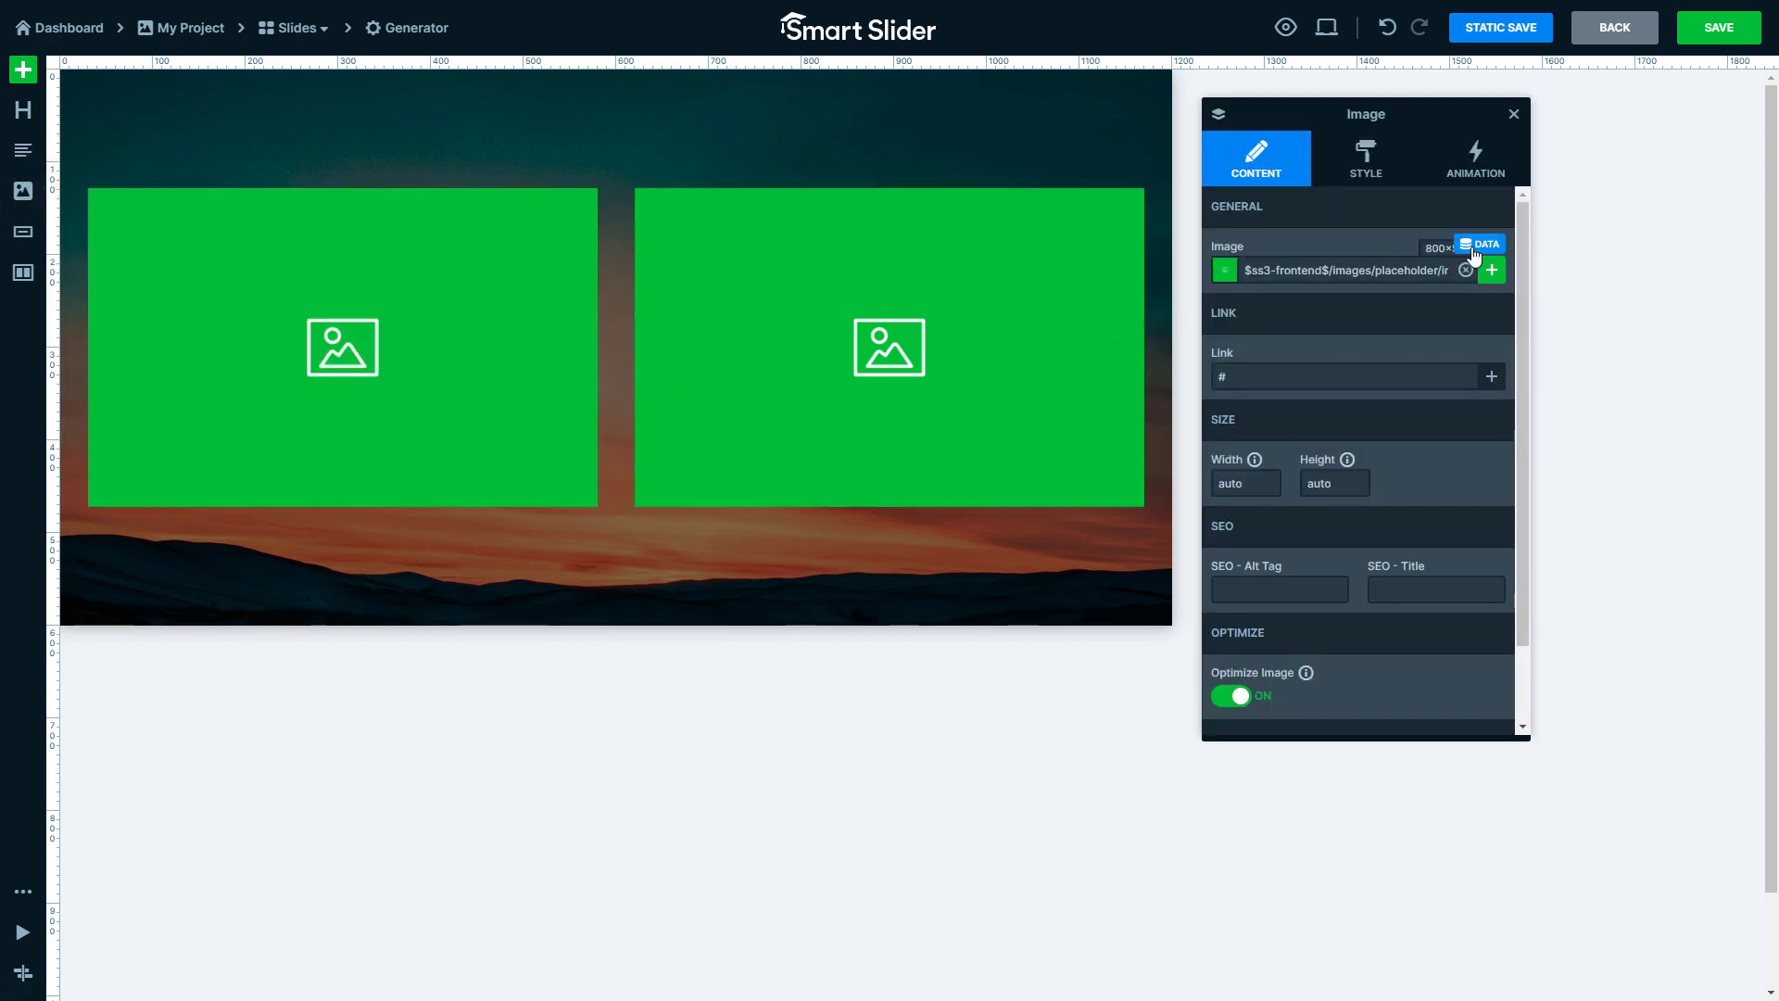
Bind the left image to {featured_image/1} and the right image to {featured_image/2}
left_click(1476, 246)
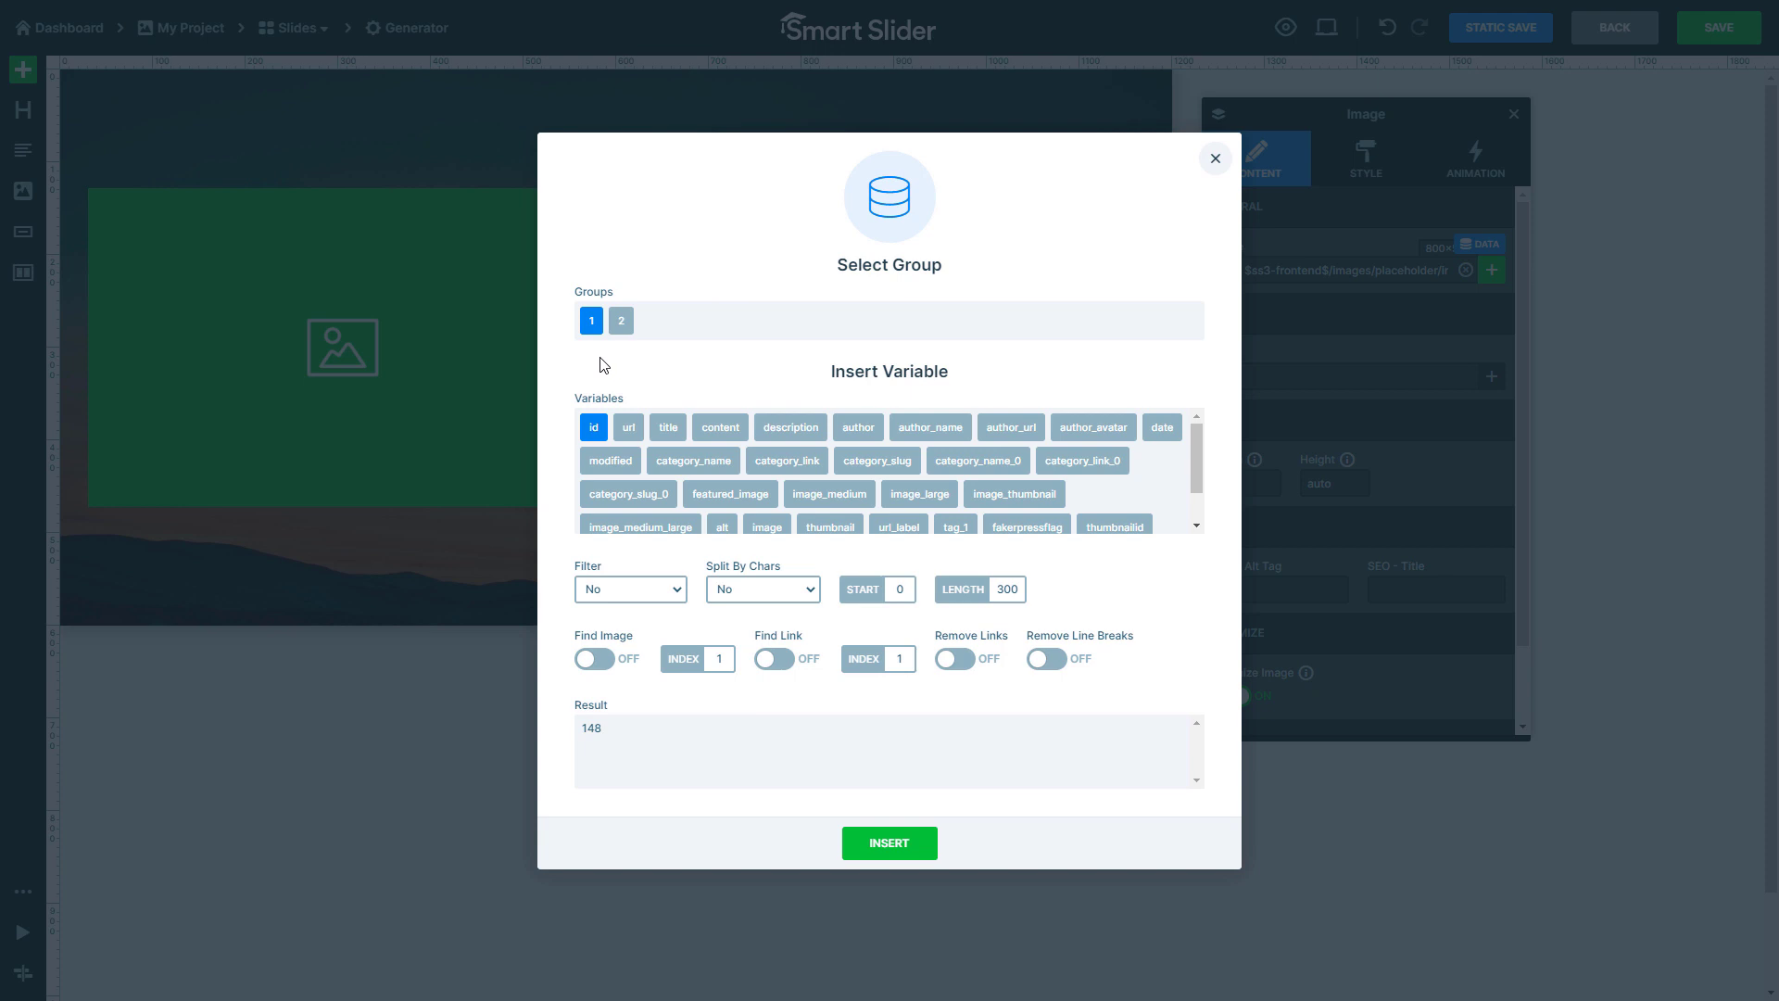
left_click(730, 494)
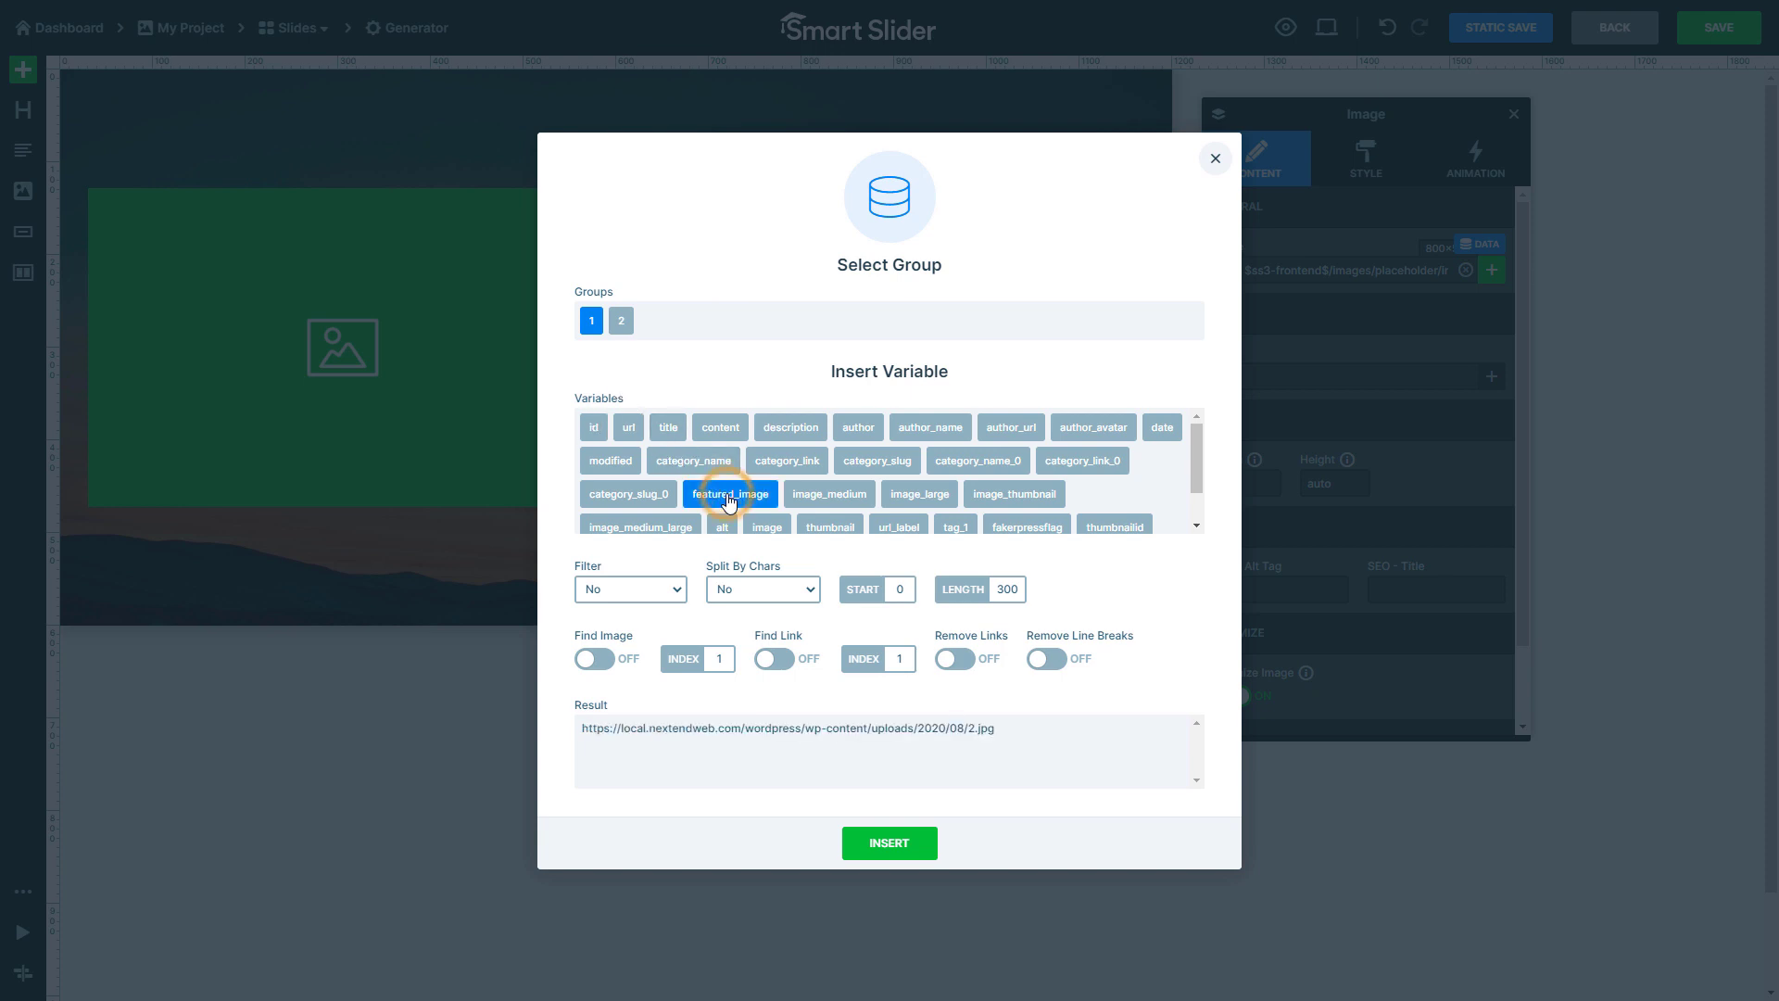
left_click(895, 844)
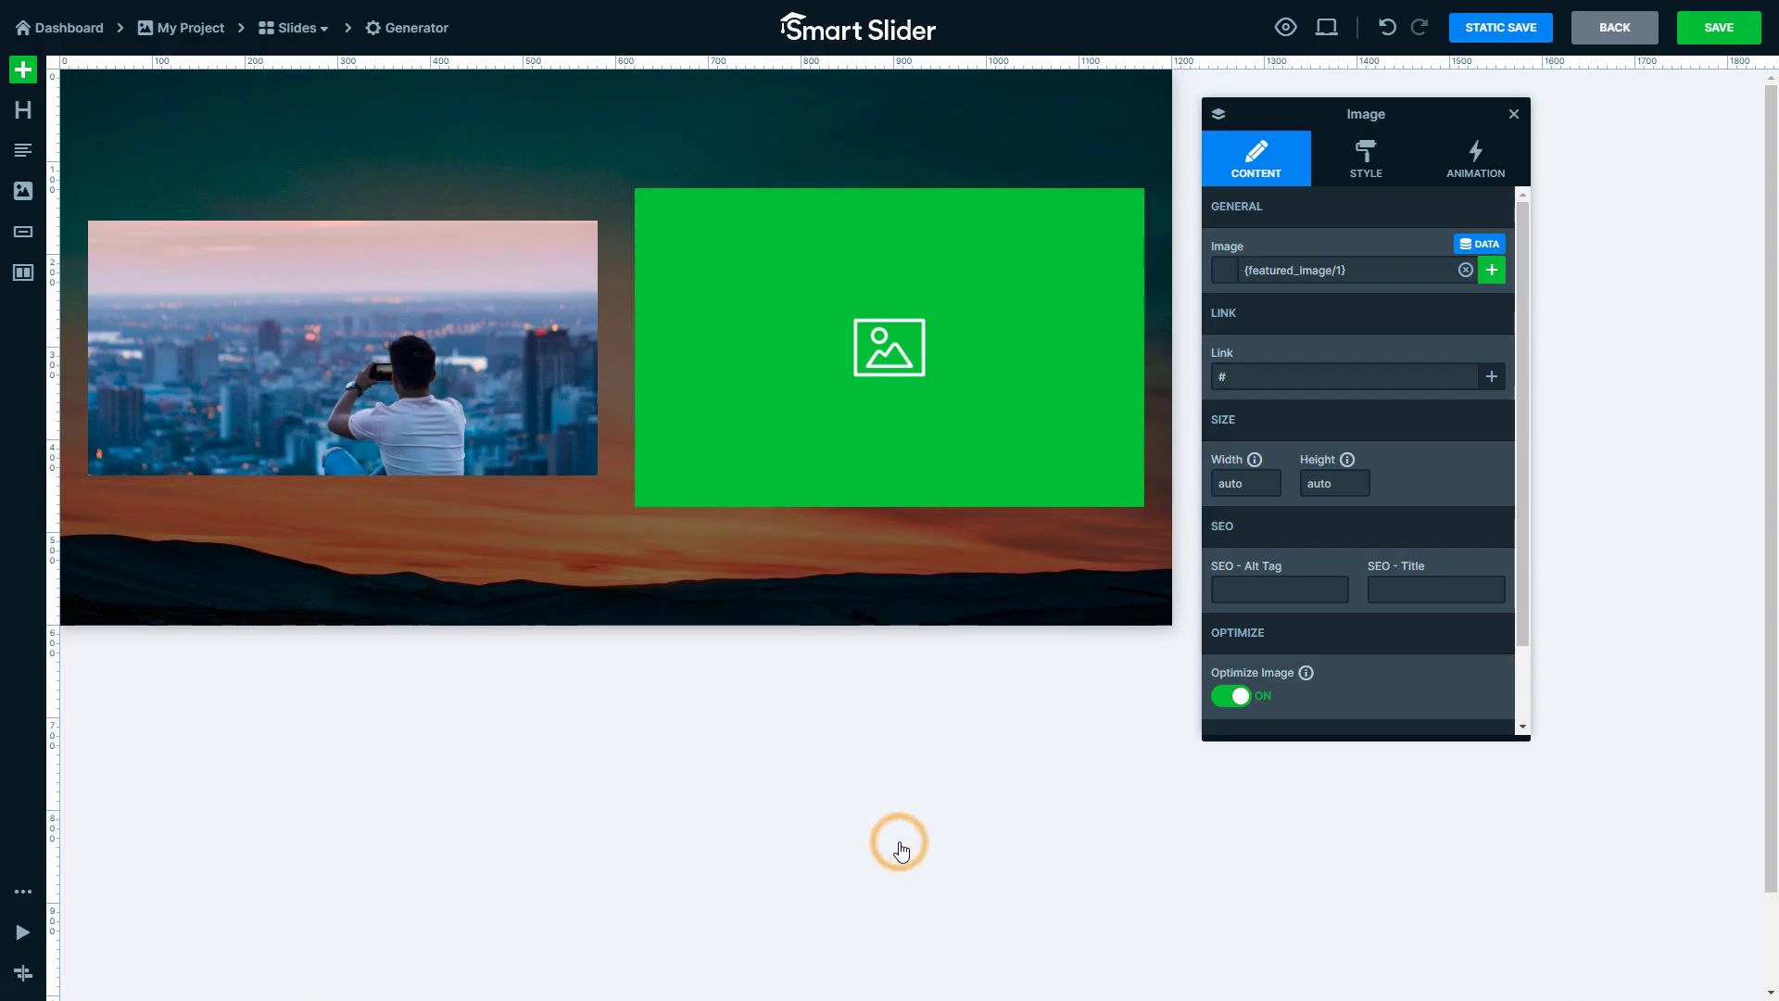
left_click(905, 443)
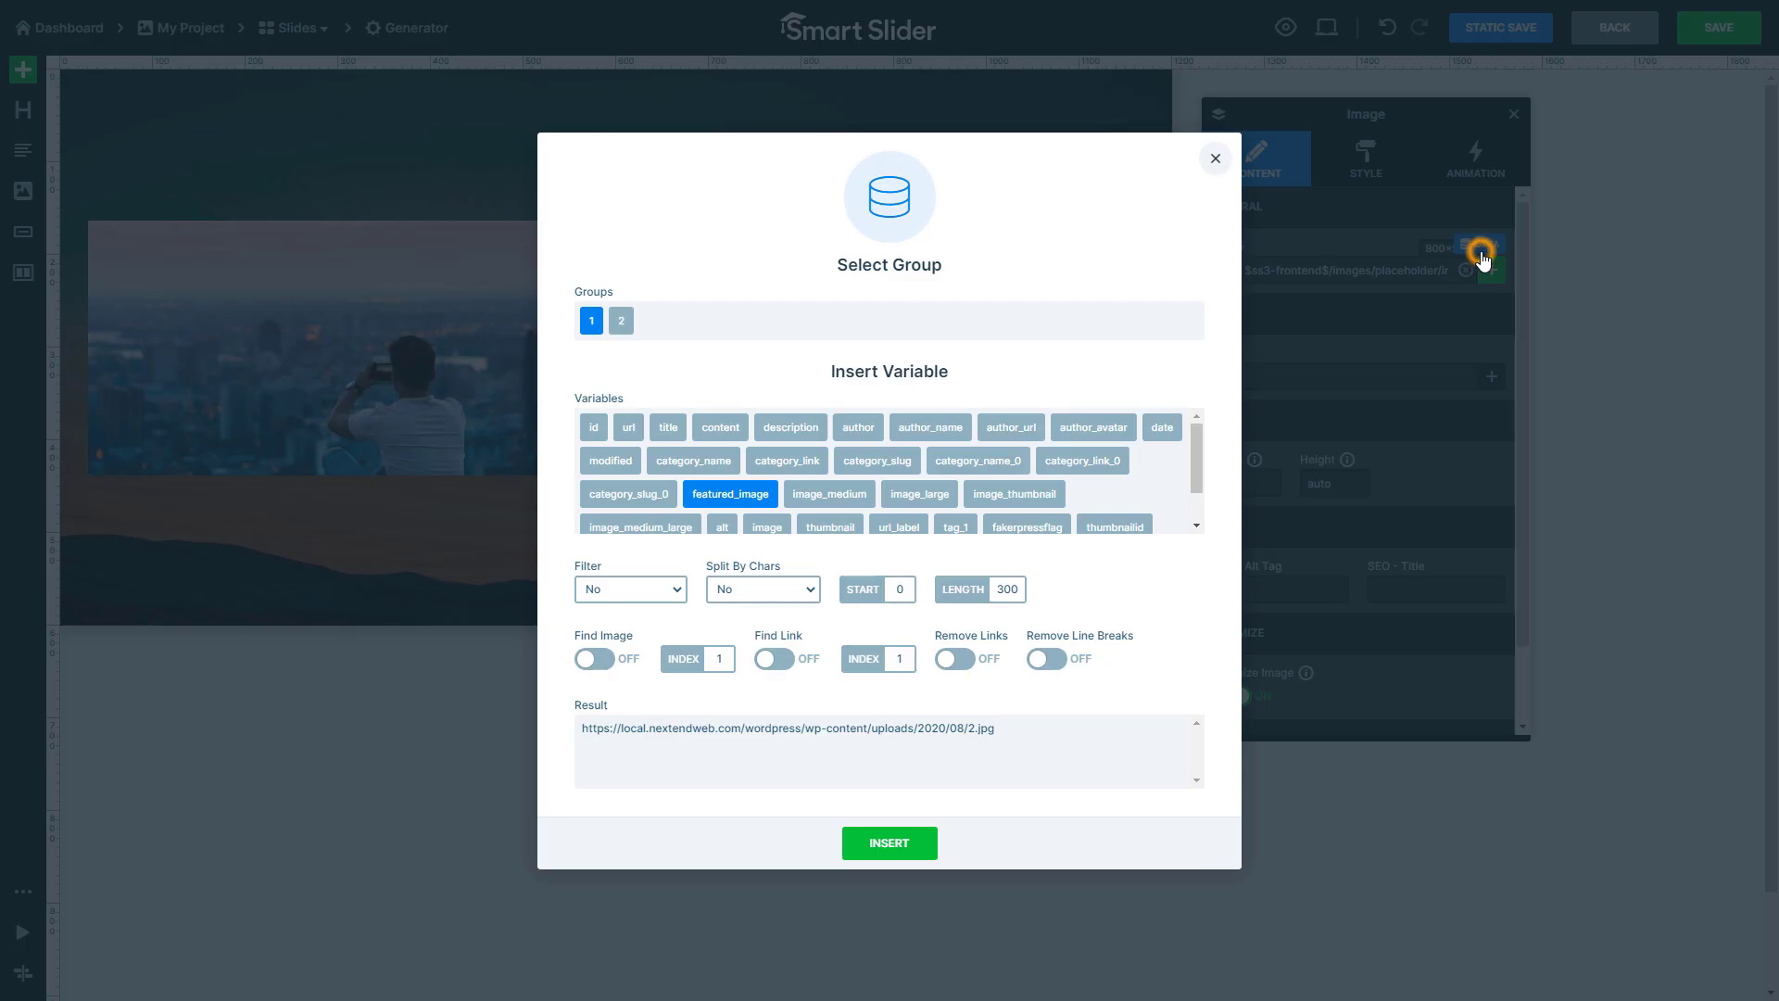
left_click(1482, 249)
left_click(622, 324)
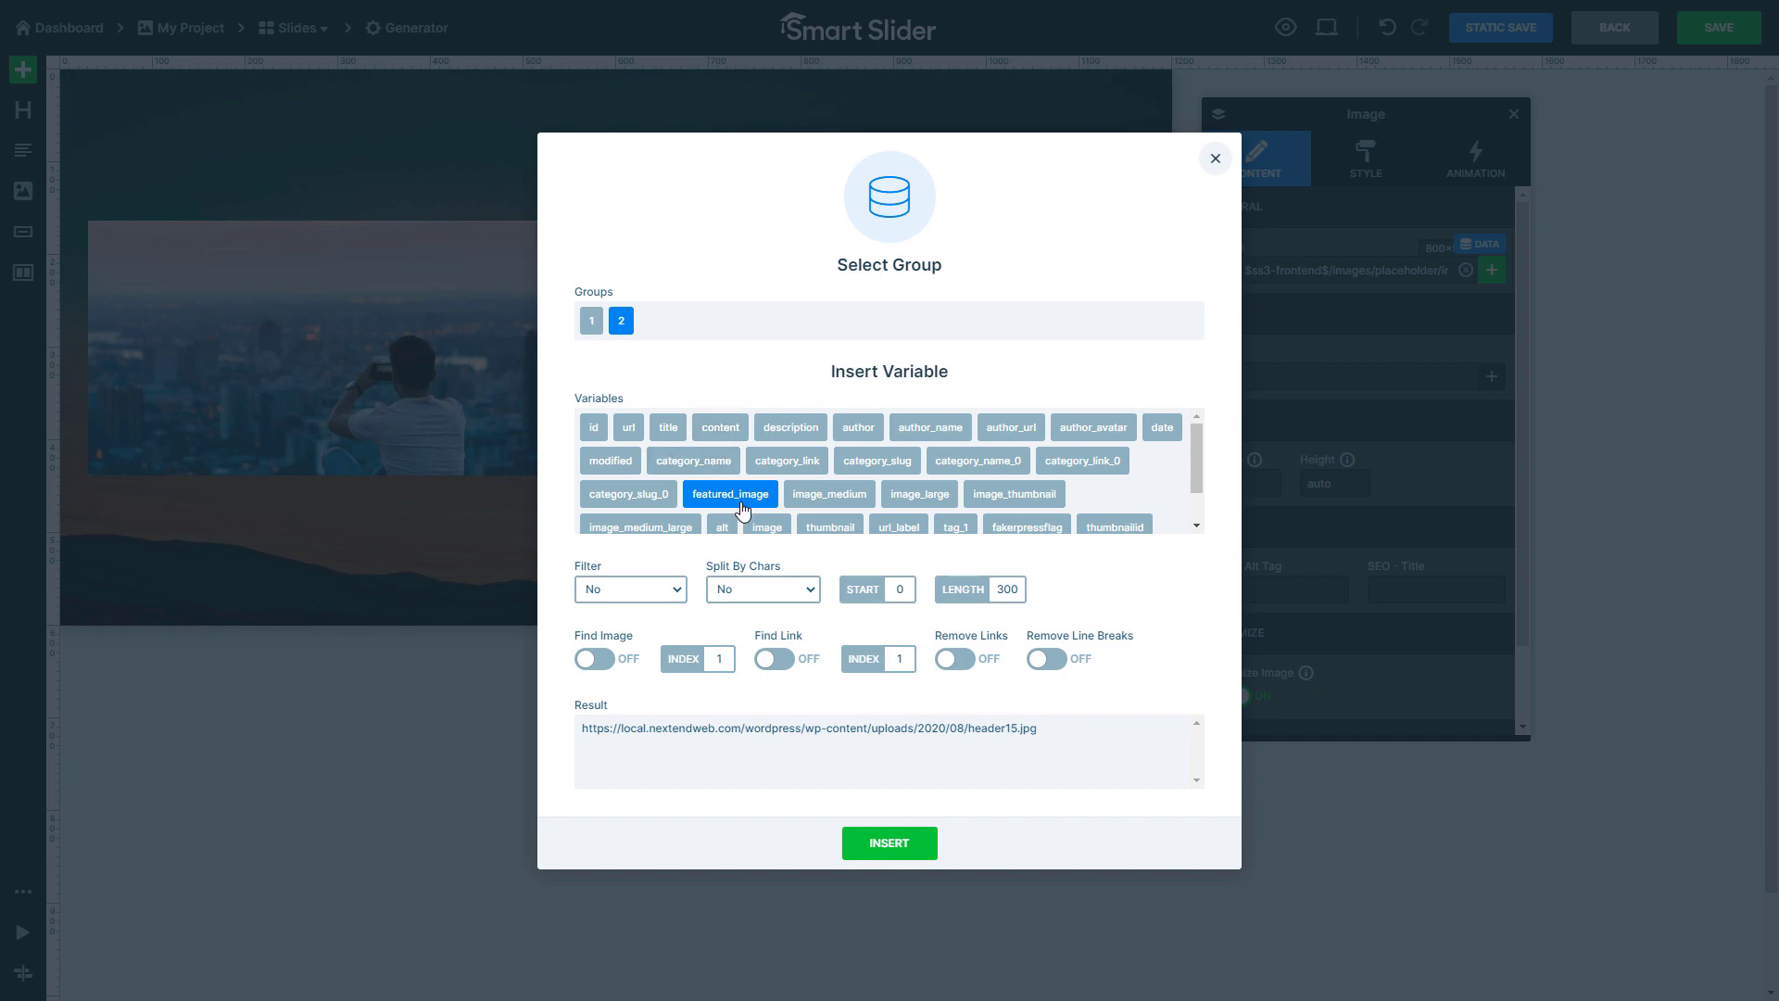
left_click(882, 845)
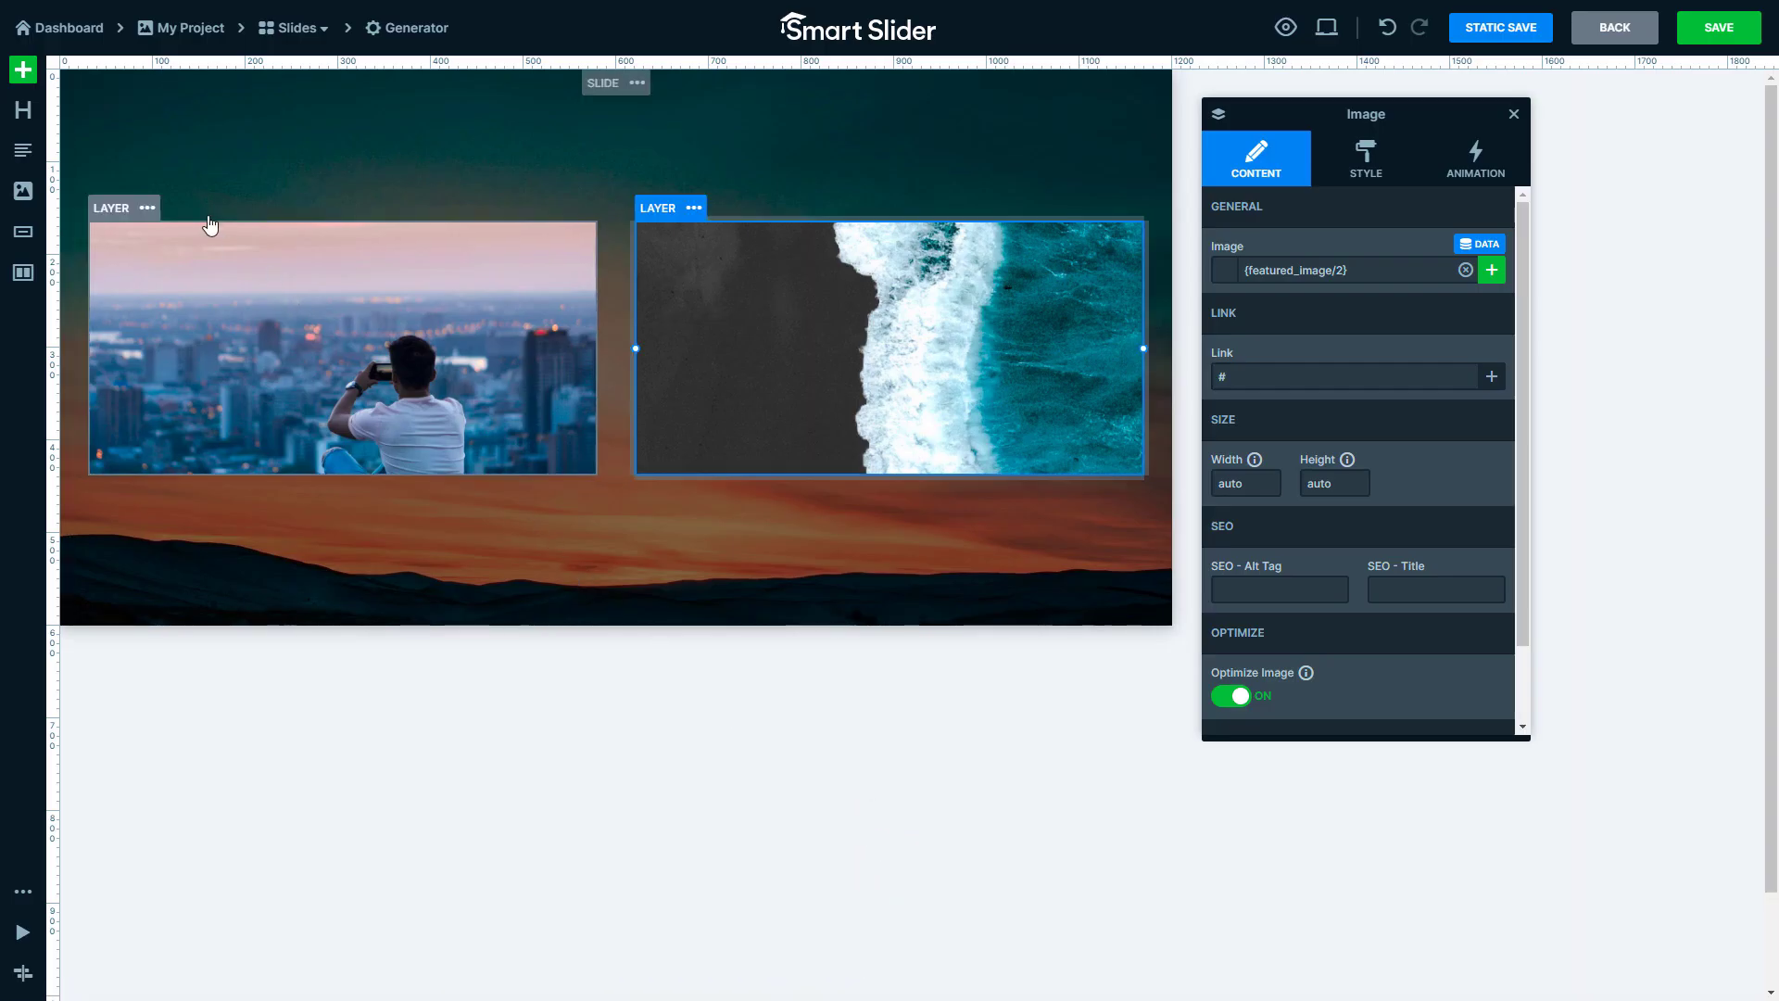
Add a heading under the left image showing the first post's title, {title/1}
left_click_drag(31, 117, 341, 477)
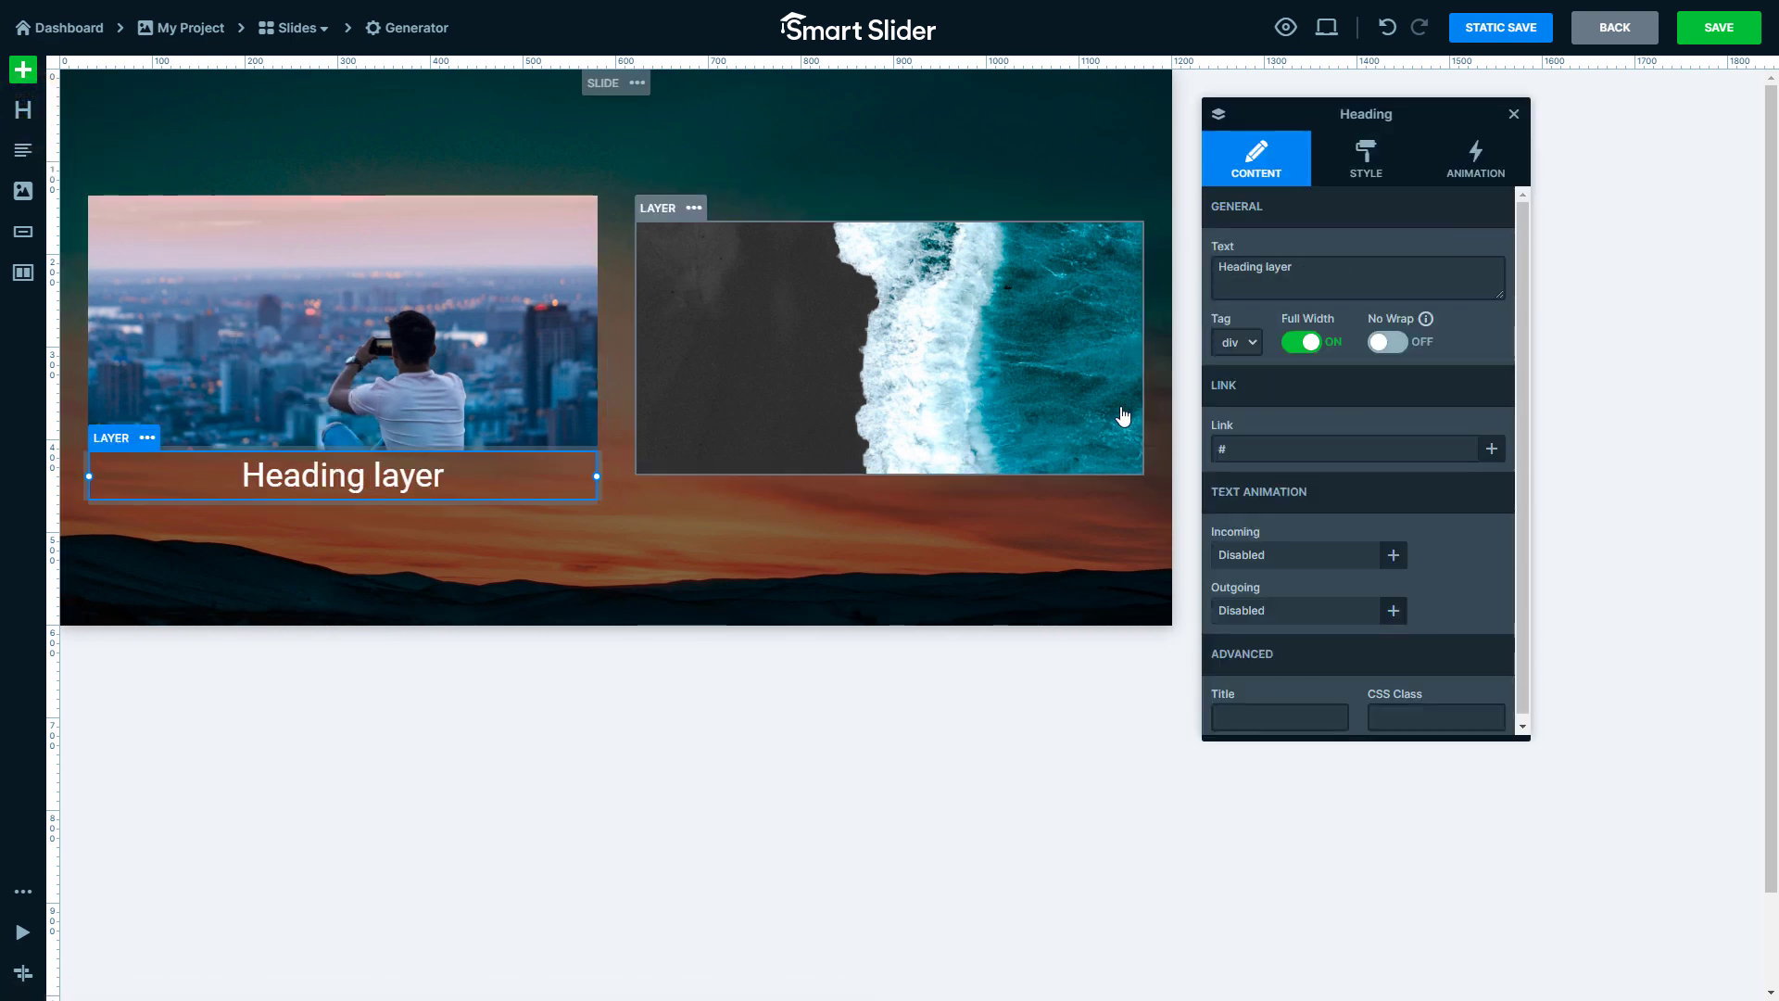
mouse_move(1393, 284)
left_click(1480, 244)
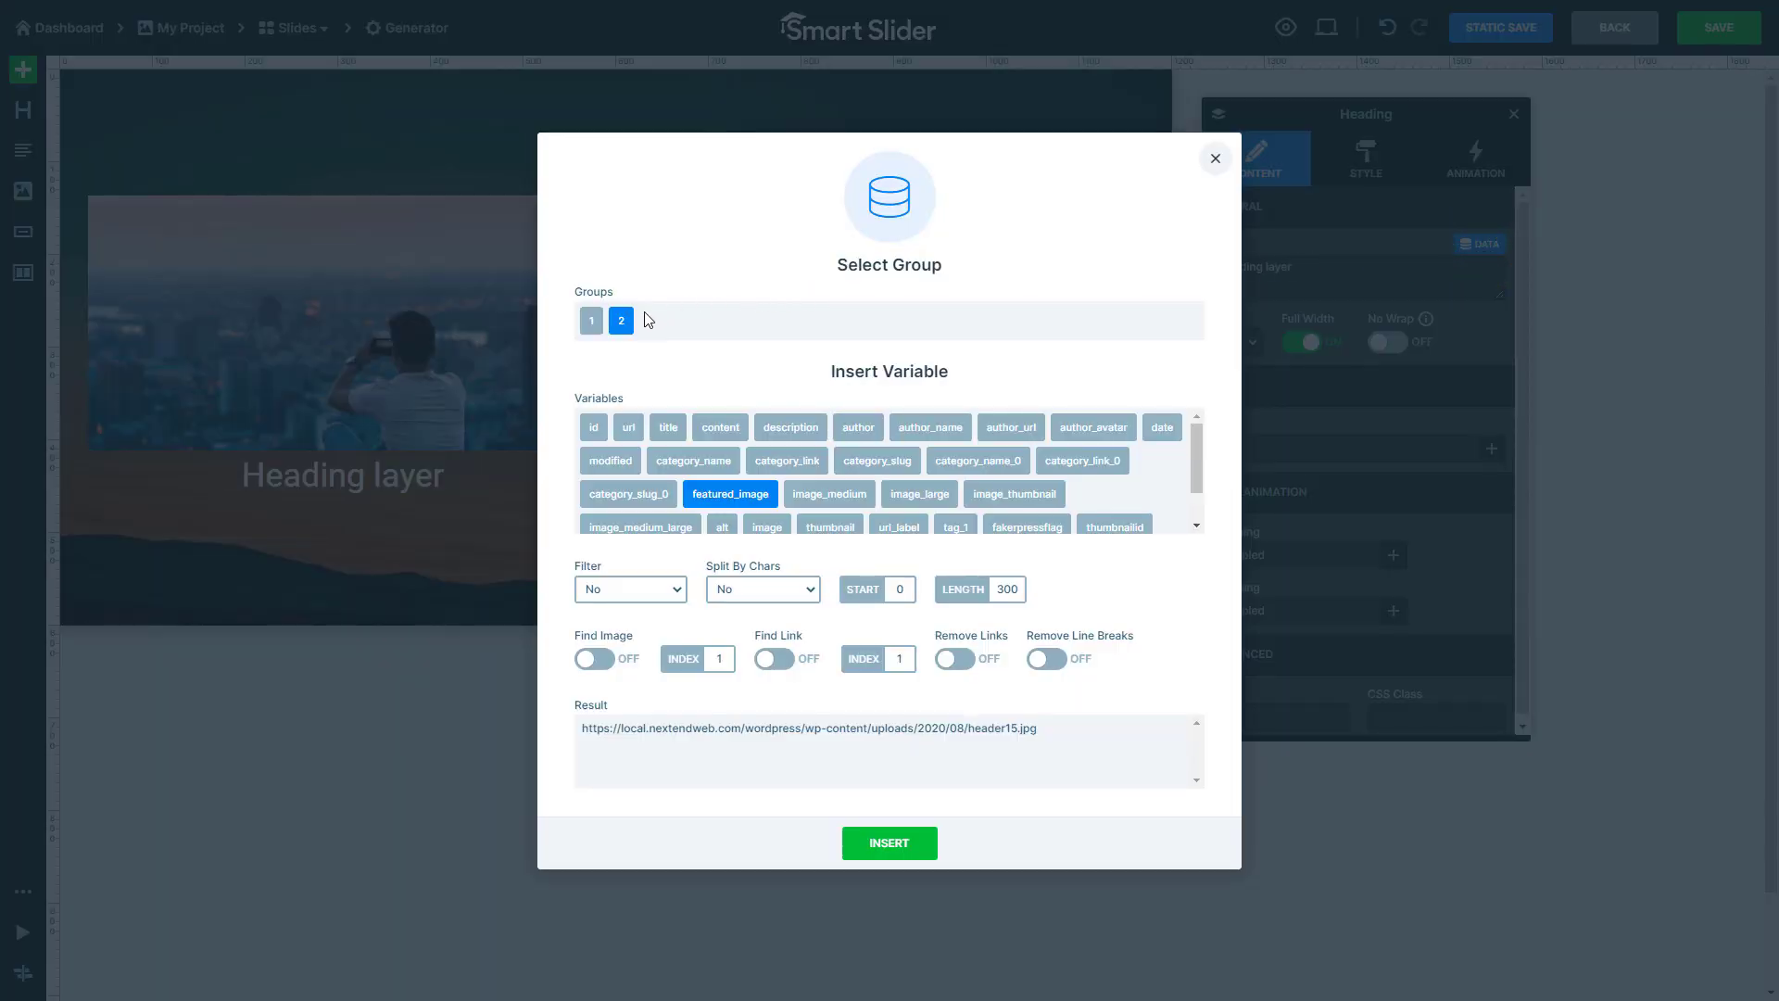
left_click(593, 321)
left_click(676, 433)
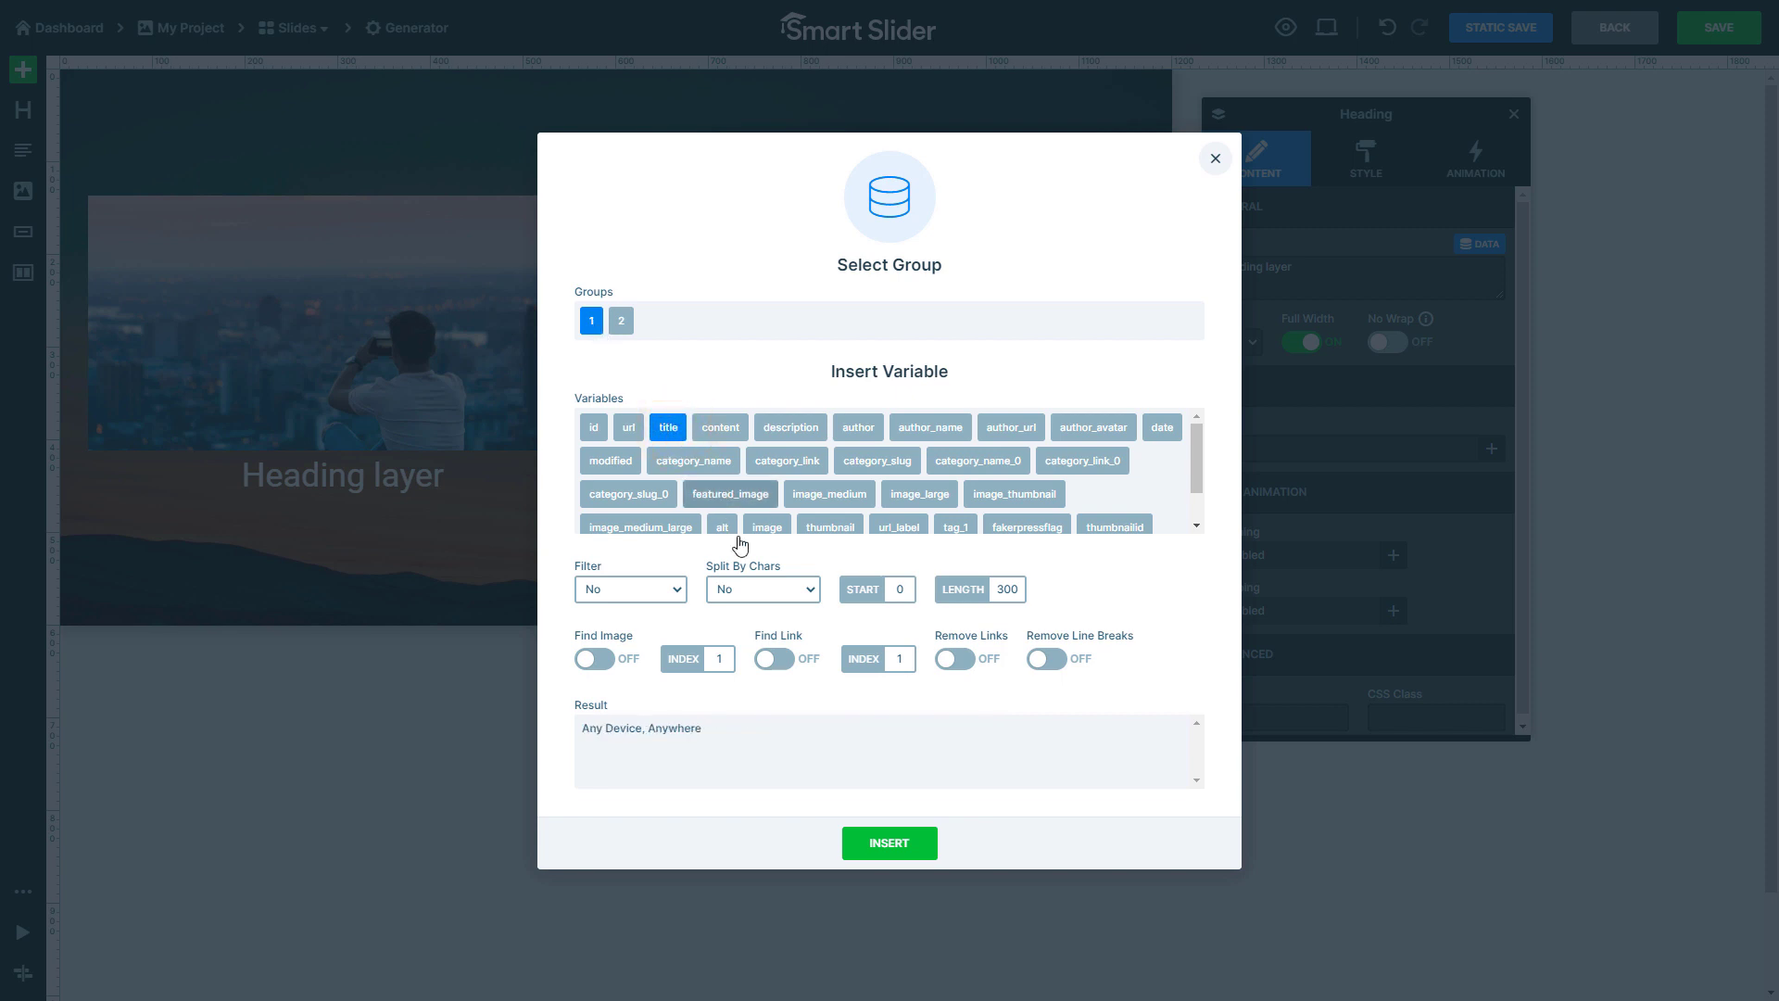
left_click(882, 842)
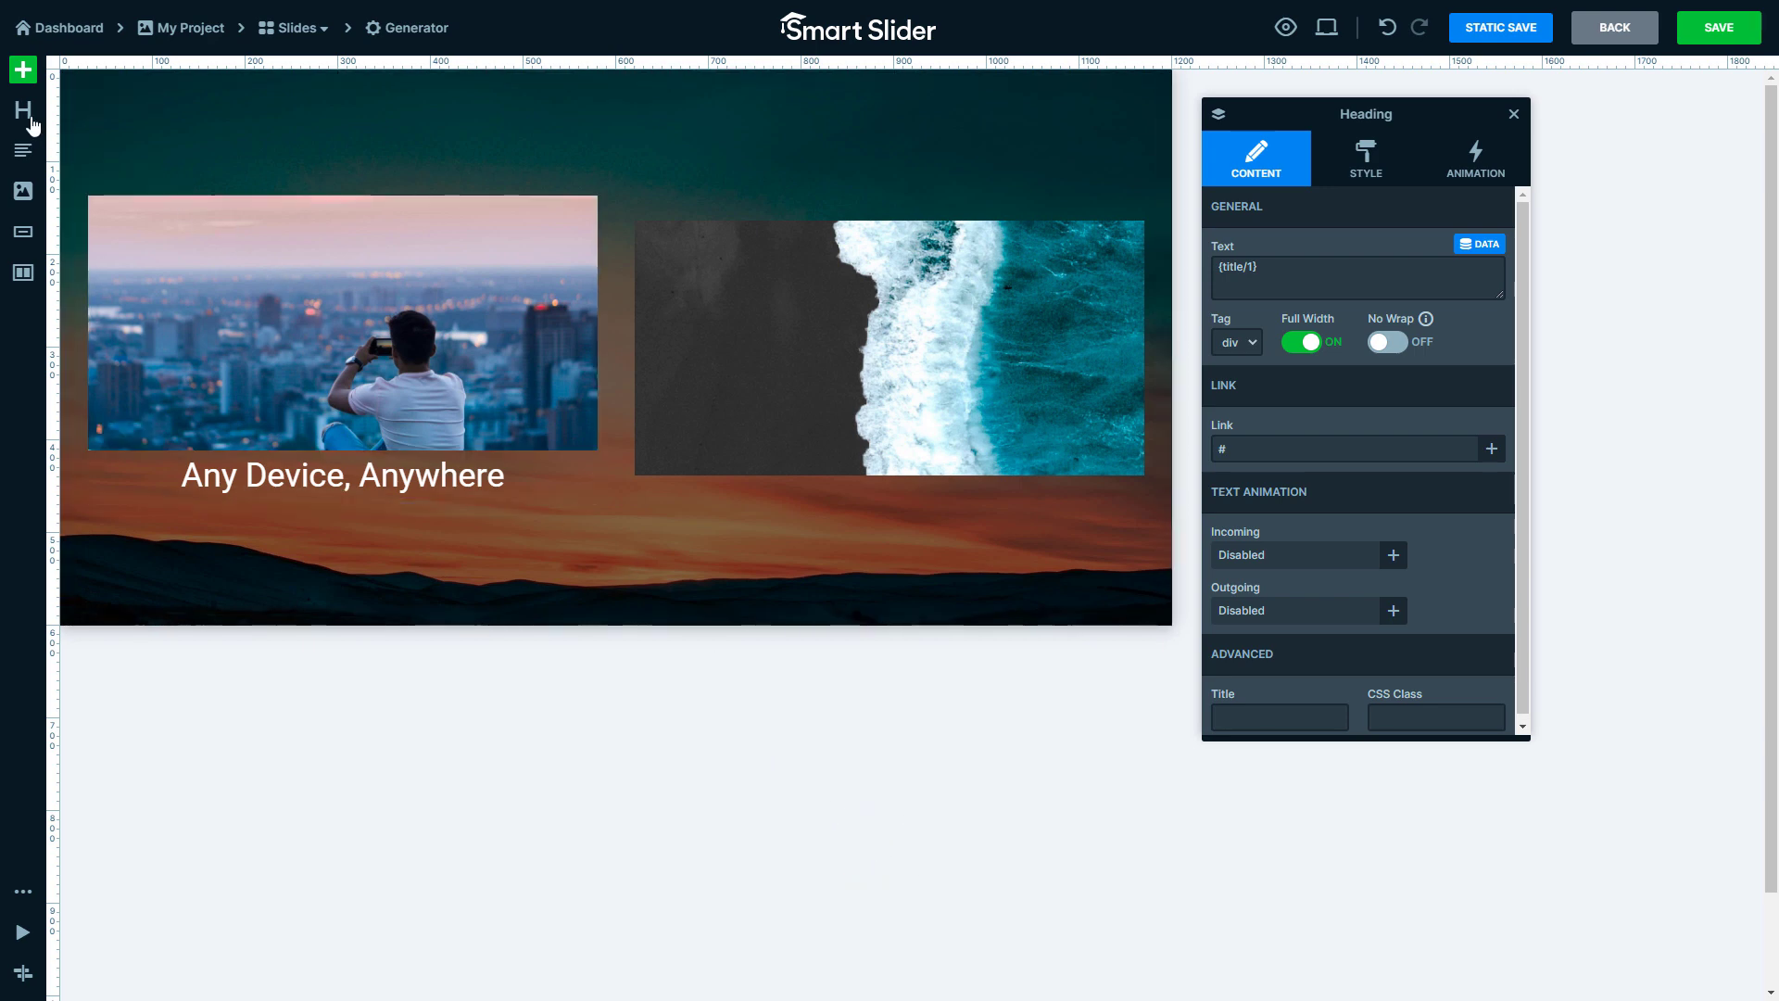
Add a heading under the right image showing the second post's title, {title/2}
left_click_drag(23, 111, 741, 480)
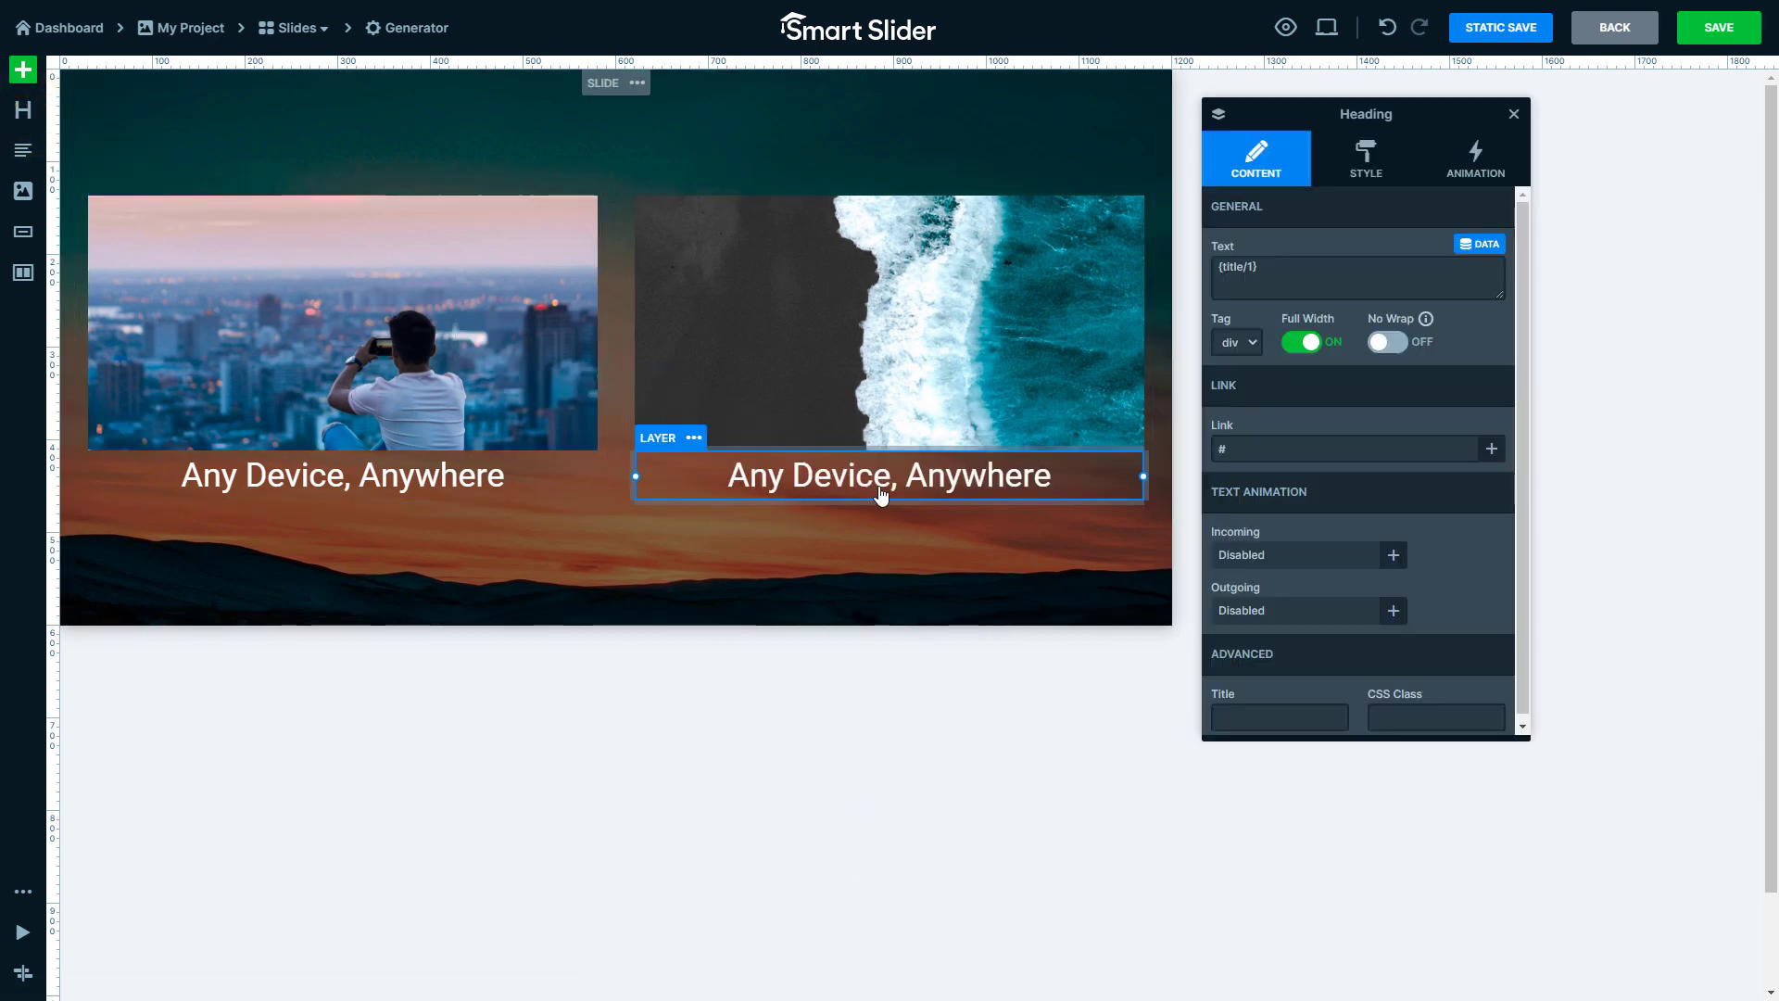
left_click(1486, 244)
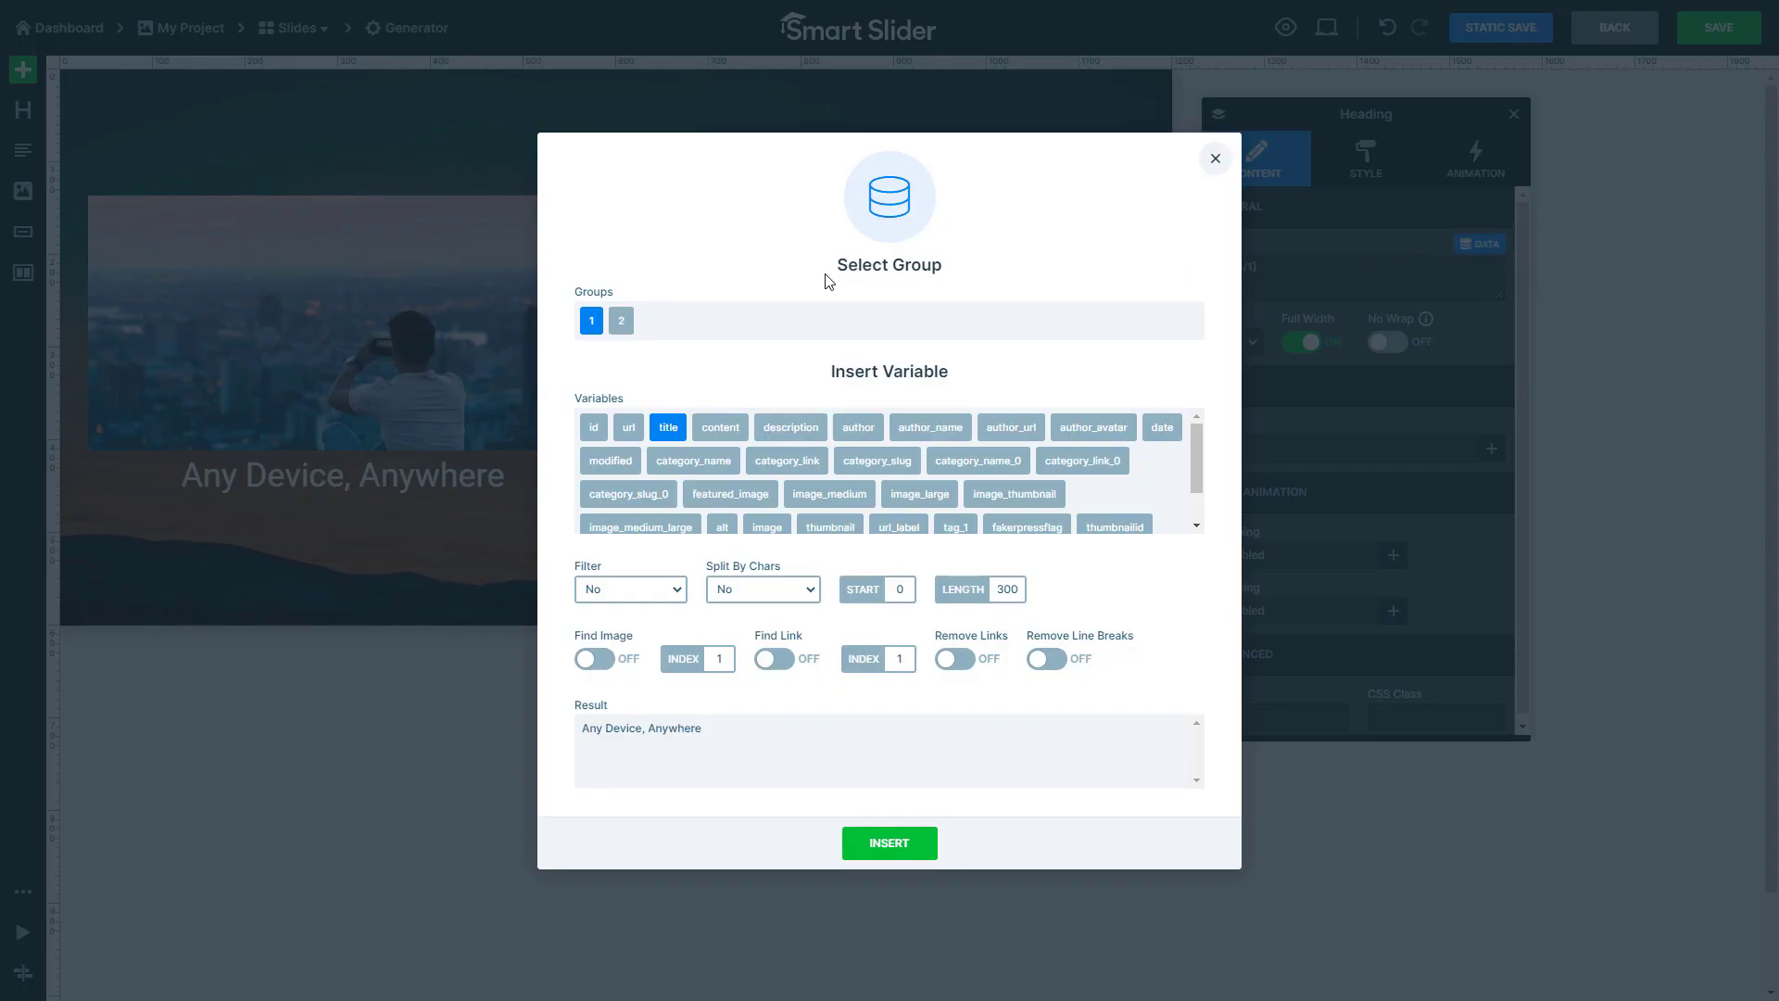
left_click(624, 323)
left_click(866, 844)
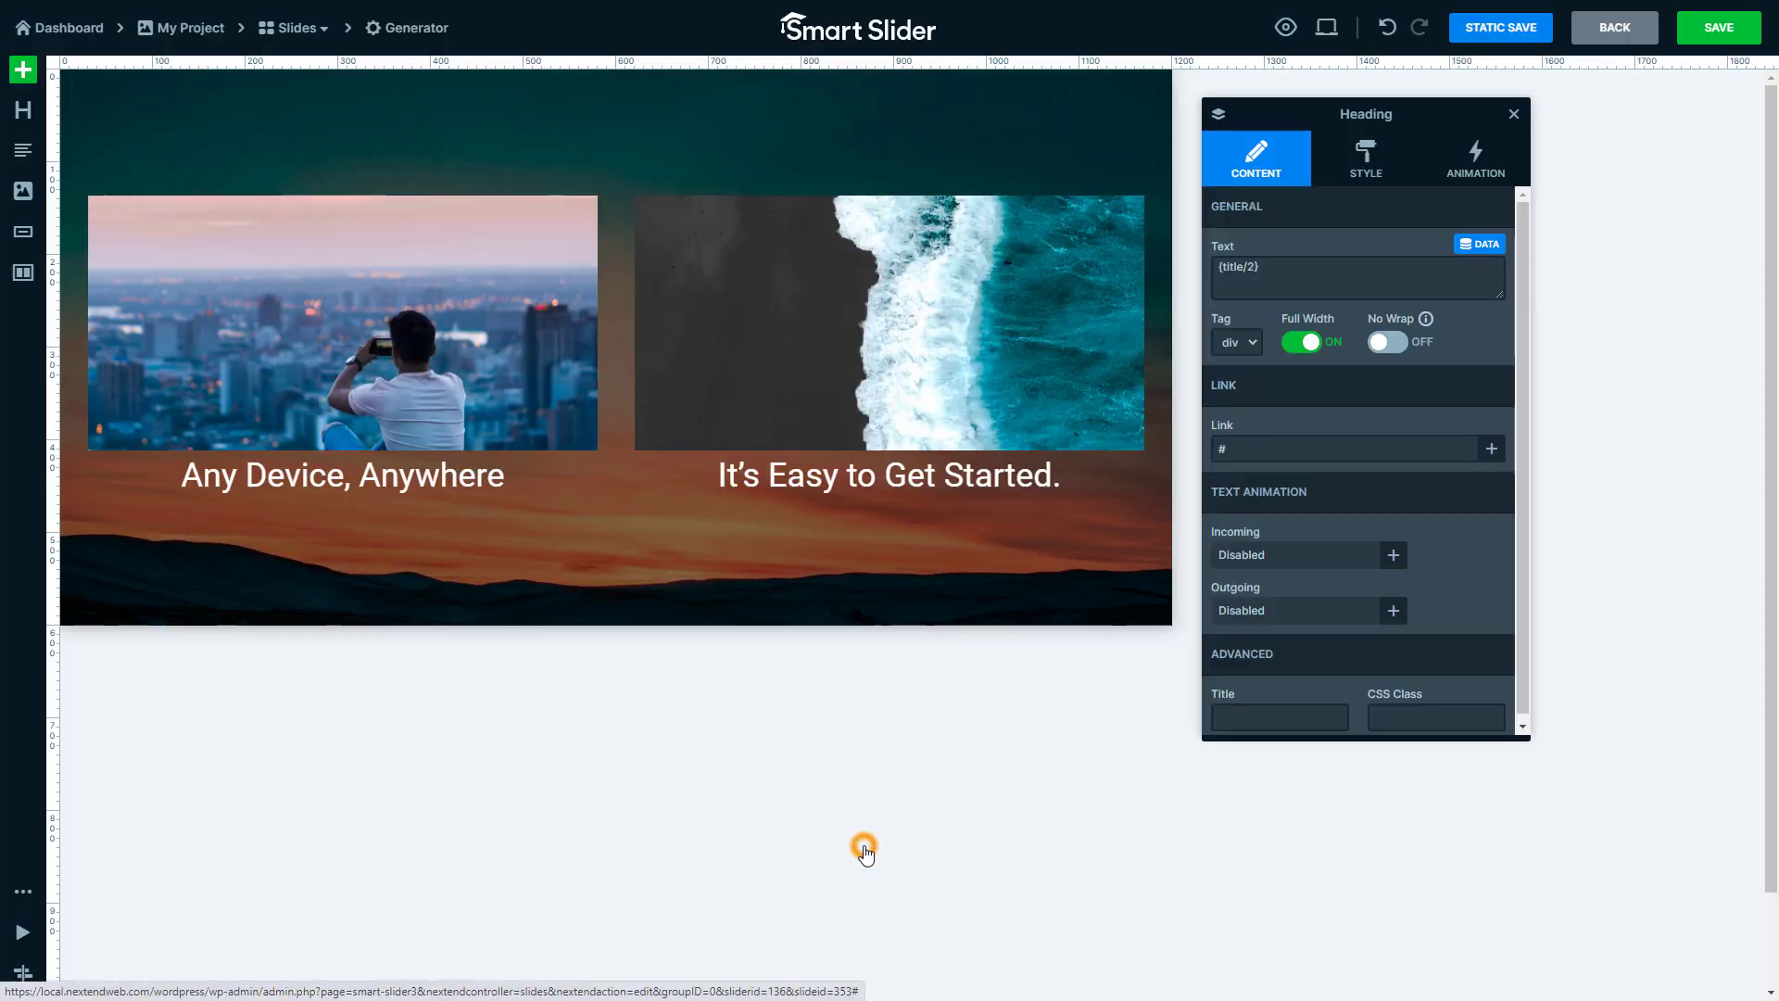